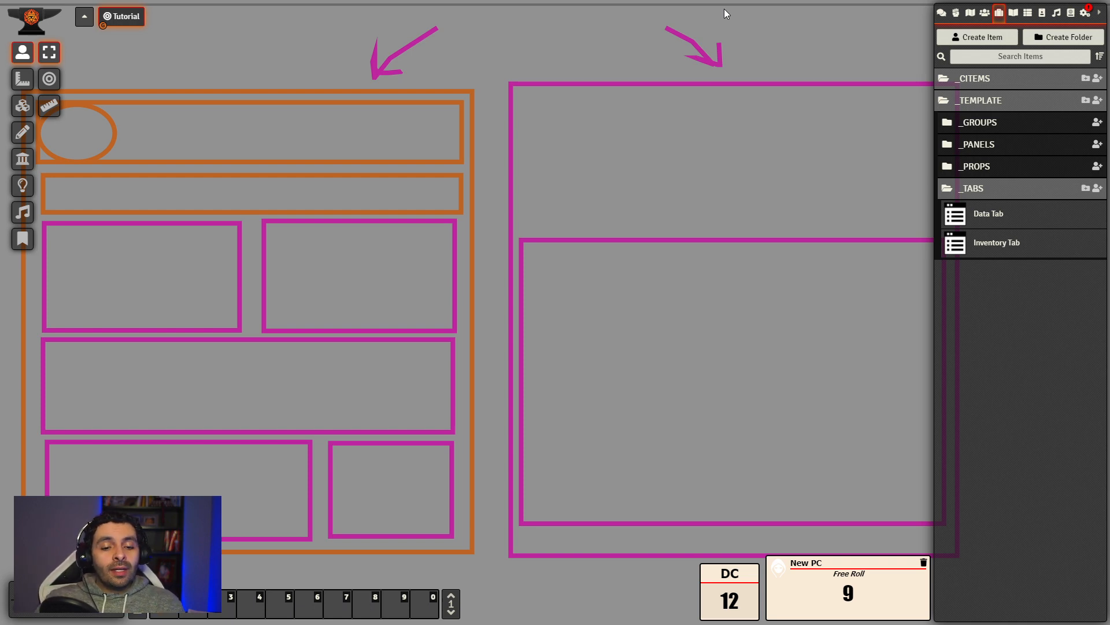
- Expand the _PANELS folder inside the _TEMPLATE folder of the item directory
scroll(823, 179, "up", 1)
scroll(771, 223, "down", 1)
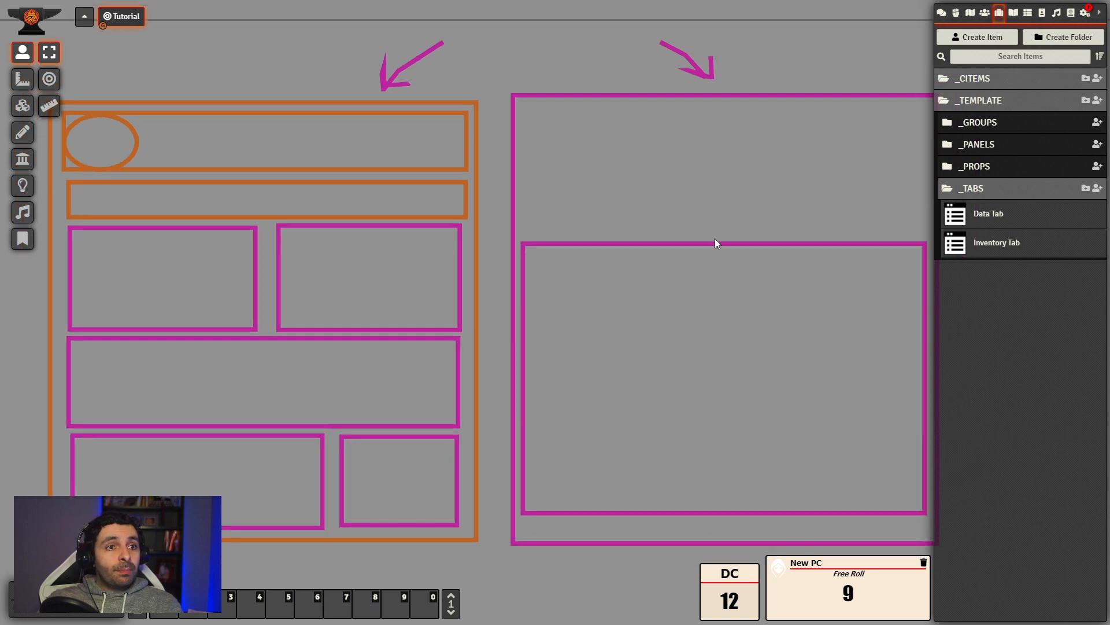
left_click(991, 146)
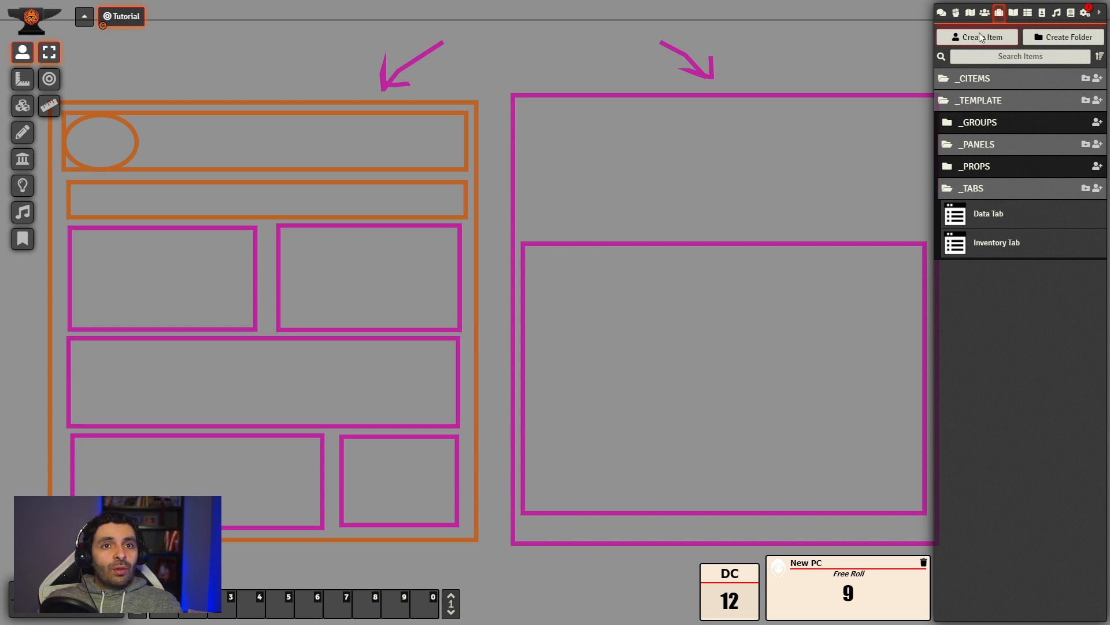
- Open the _pctemplate and New PC actor sheets side by side to compare them, and close the New PC sheet
left_click(984, 12)
left_click(987, 89)
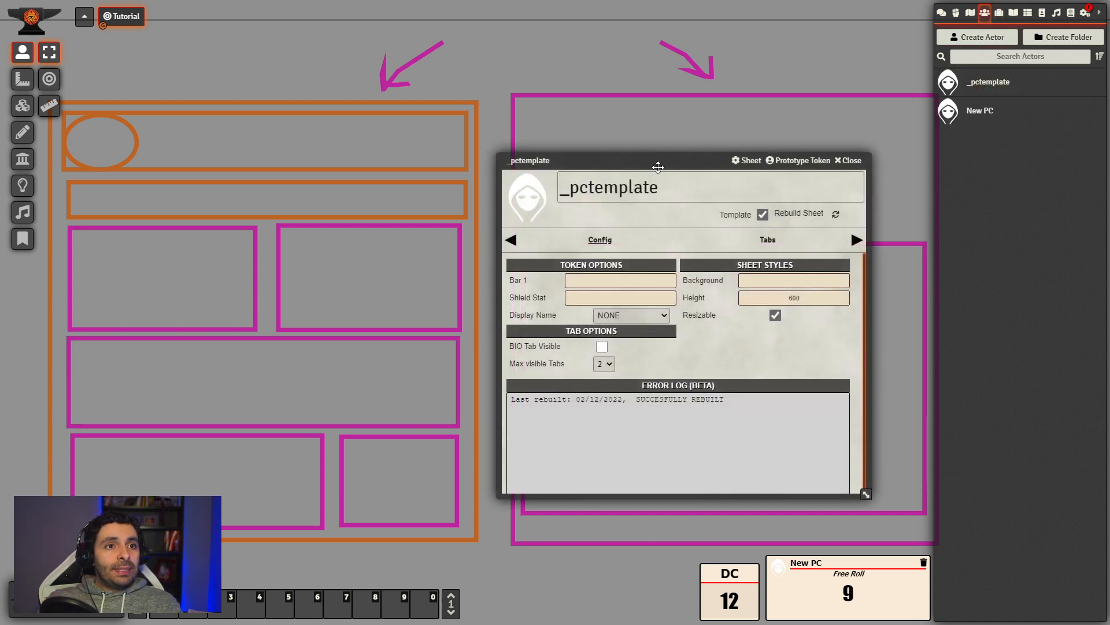
left_click_drag(659, 164, 238, 90)
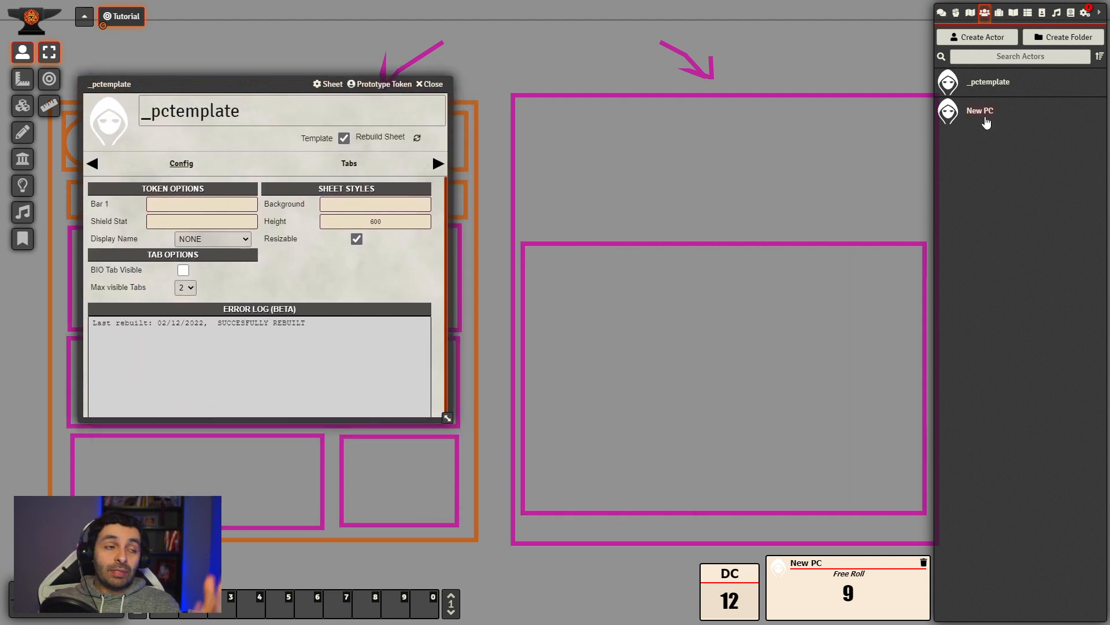
left_click(969, 116)
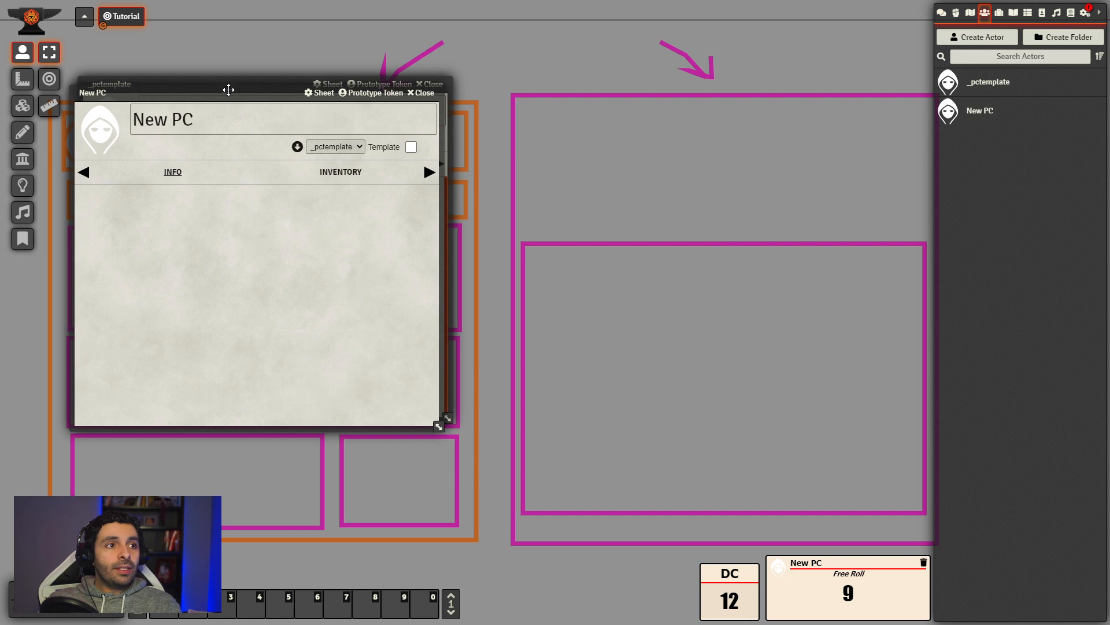
left_click_drag(234, 88, 711, 68)
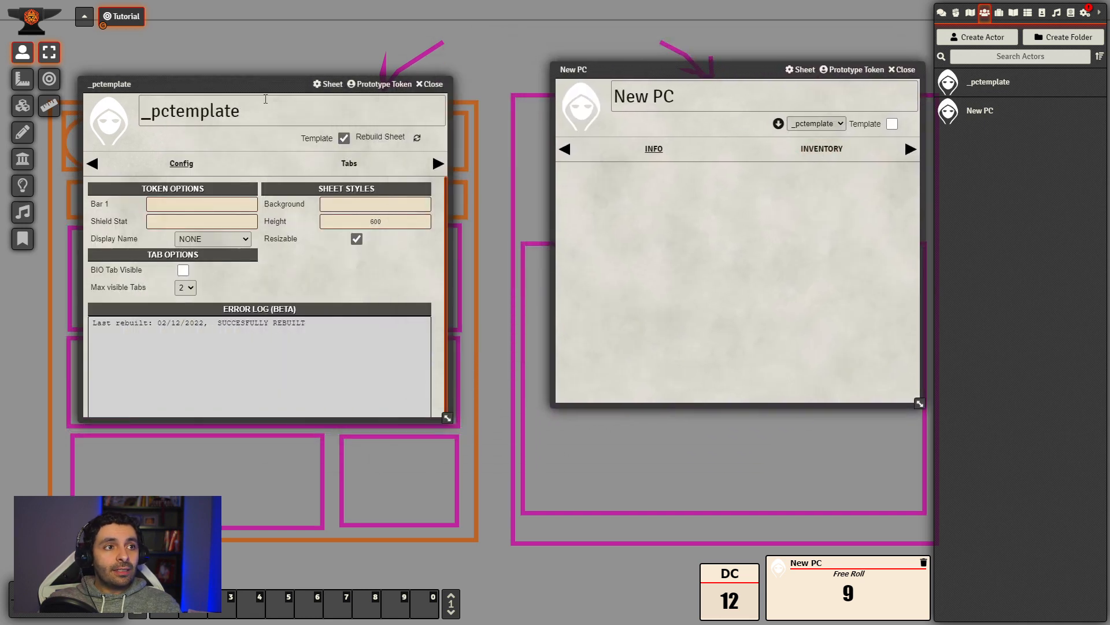
left_click_drag(260, 86, 281, 44)
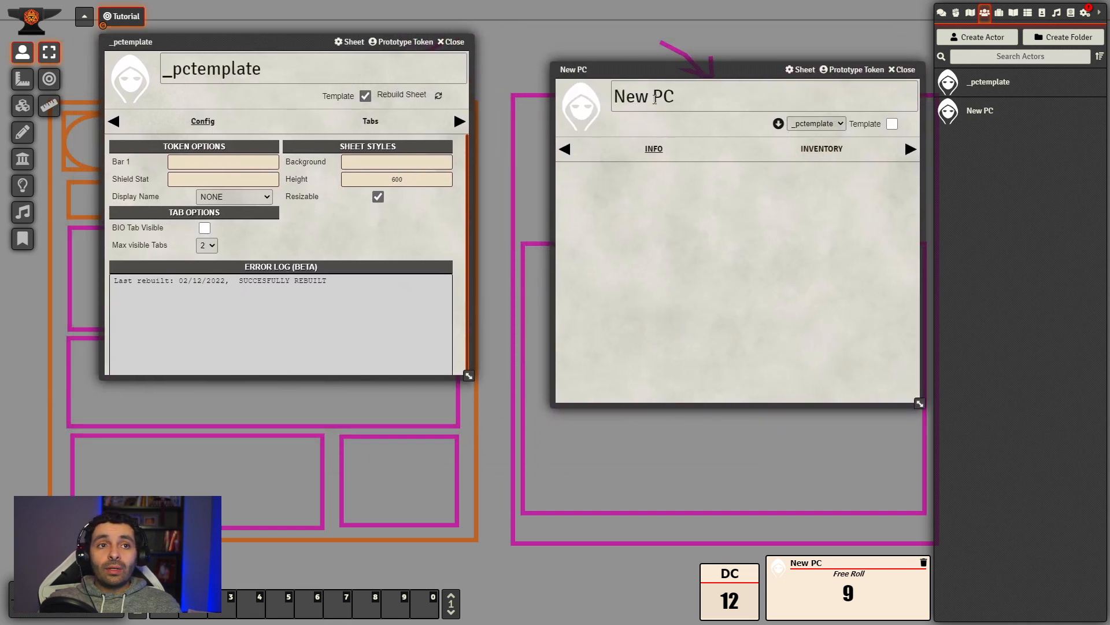
left_click_drag(723, 74, 702, 105)
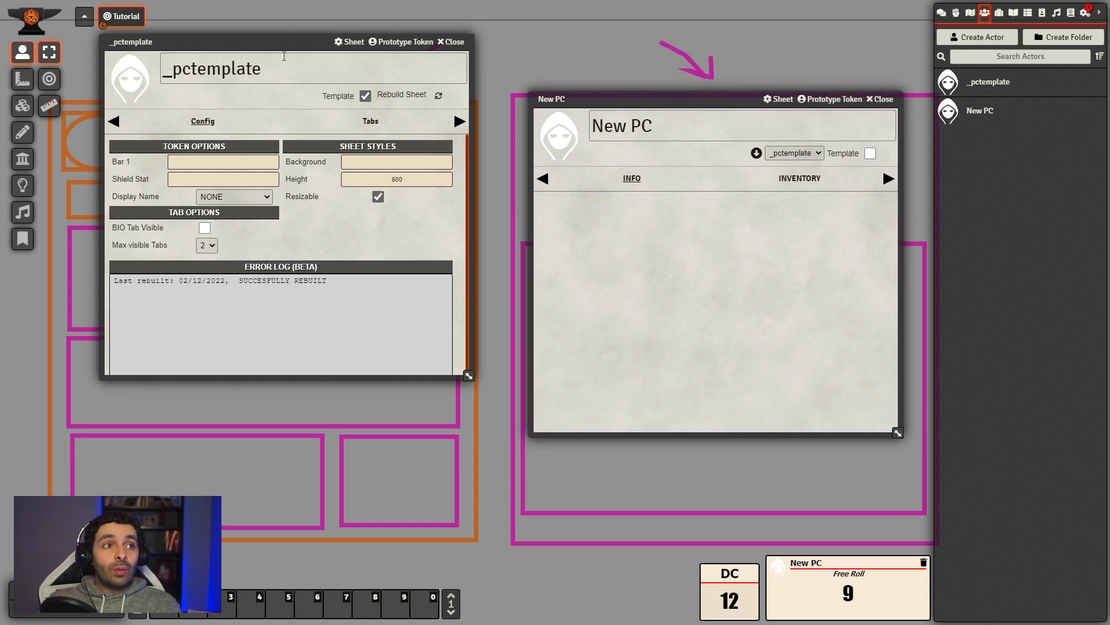
mouse_move(278, 41)
left_mouse_down()
mouse_move(299, 61)
mouse_move(284, 52)
left_mouse_up()
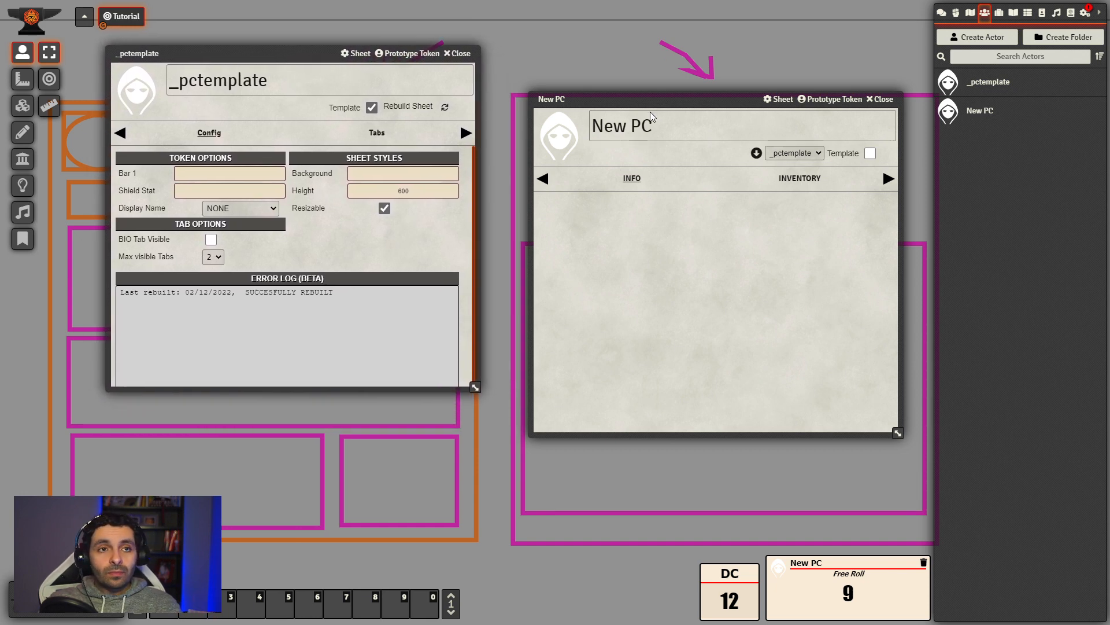
left_click_drag(707, 105, 696, 91)
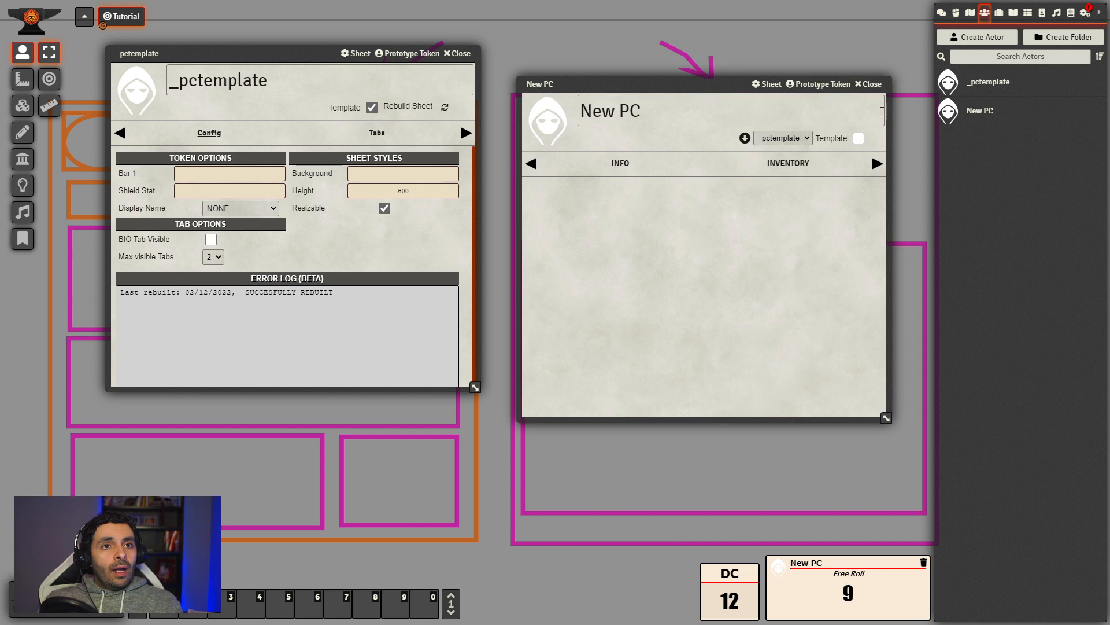
left_click(870, 85)
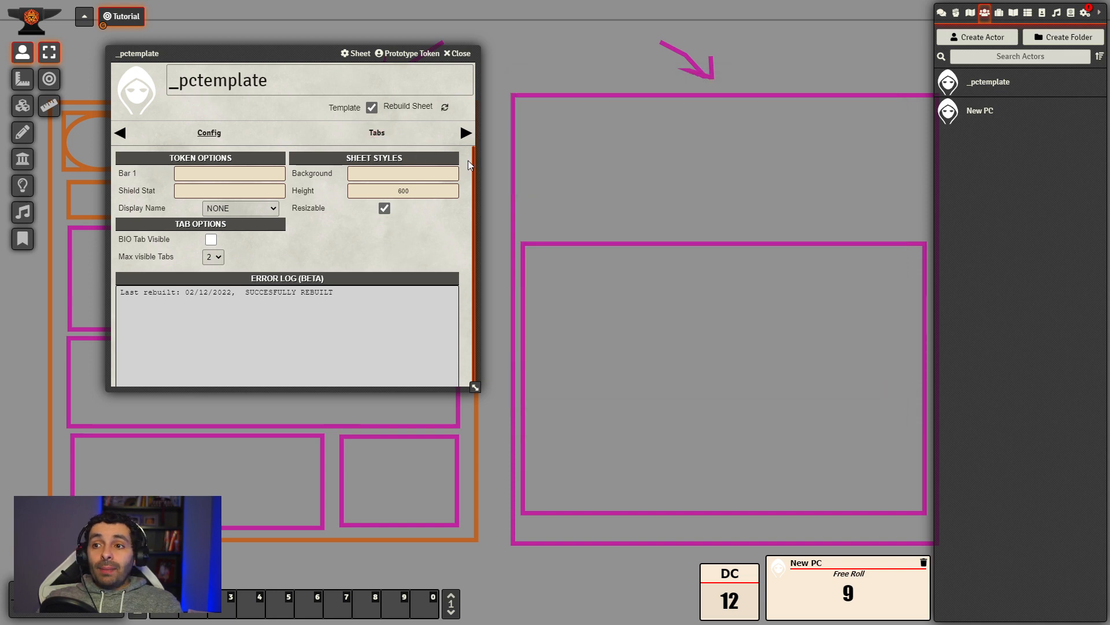
- Open the Data Tab item from the _pctemplate tab list, showing its panels section, and close the template sheet
left_click(378, 135)
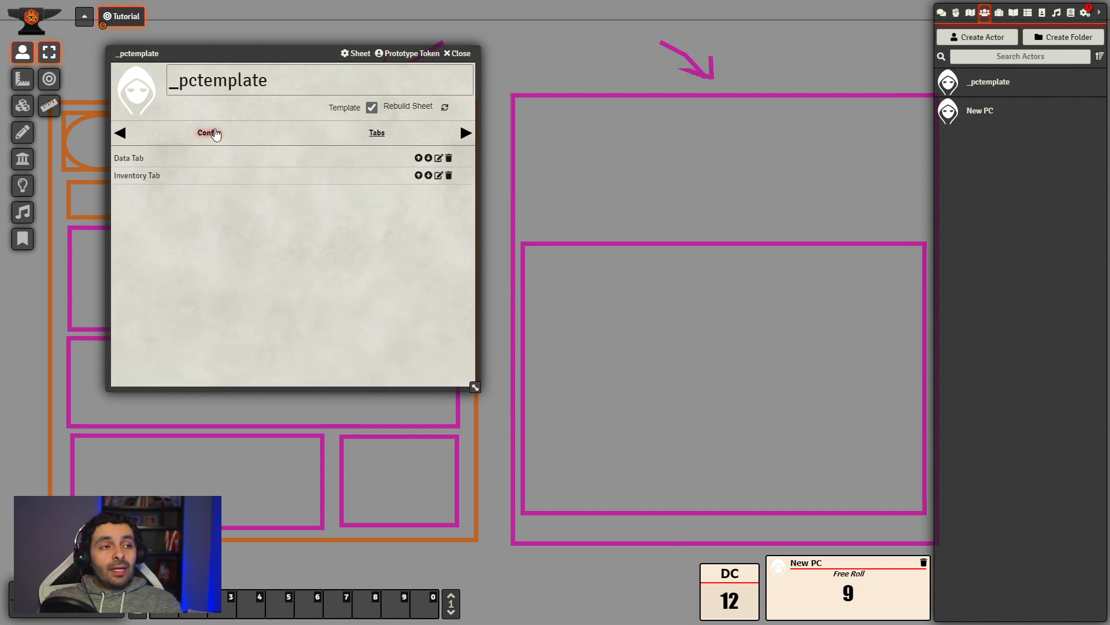
left_click(210, 133)
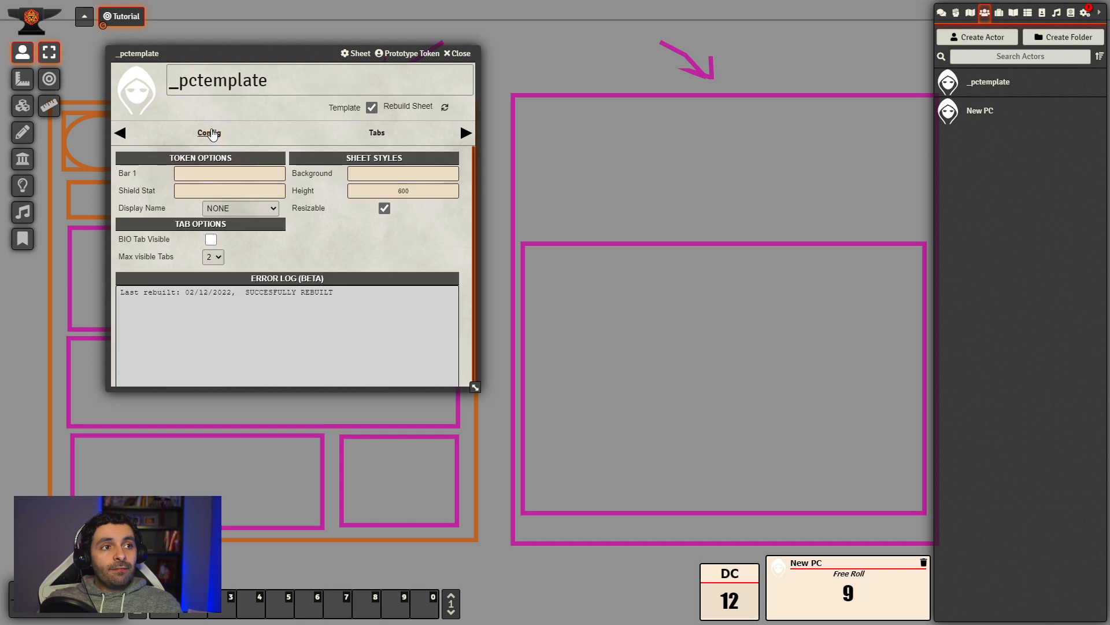
left_click_drag(239, 53, 291, 63)
left_click(385, 140)
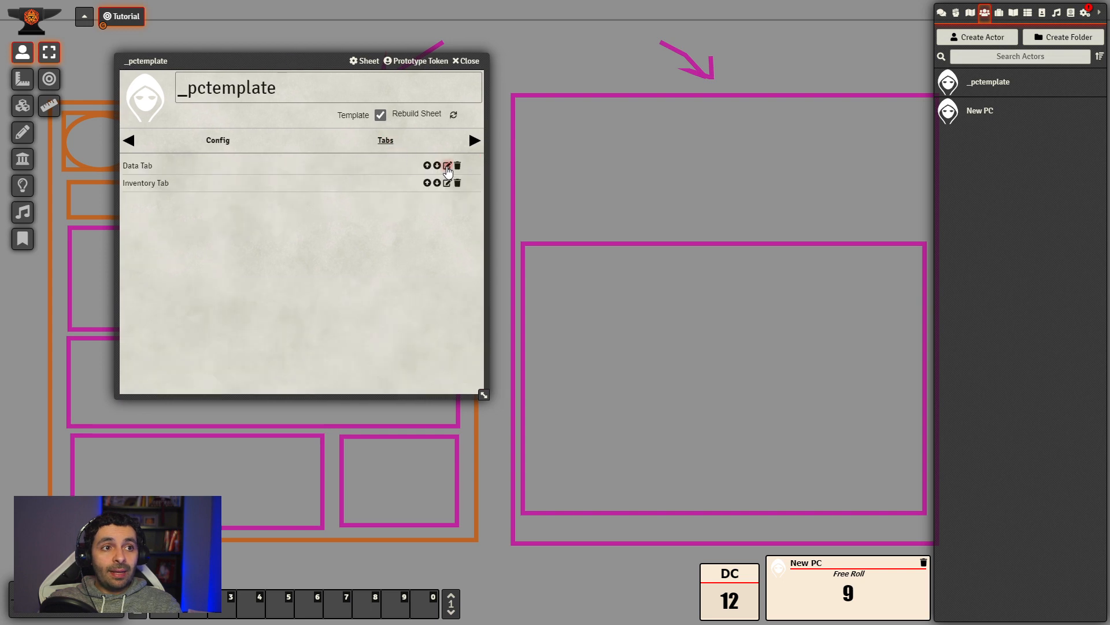
left_click(448, 166)
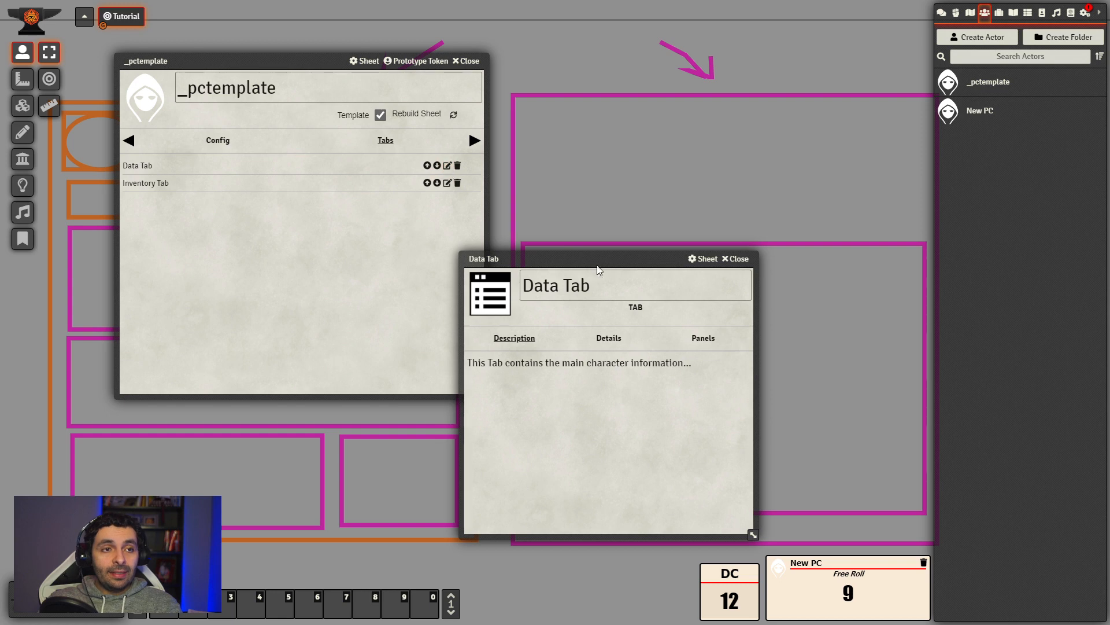
left_click_drag(599, 258, 648, 64)
left_click(519, 293)
left_click(466, 60)
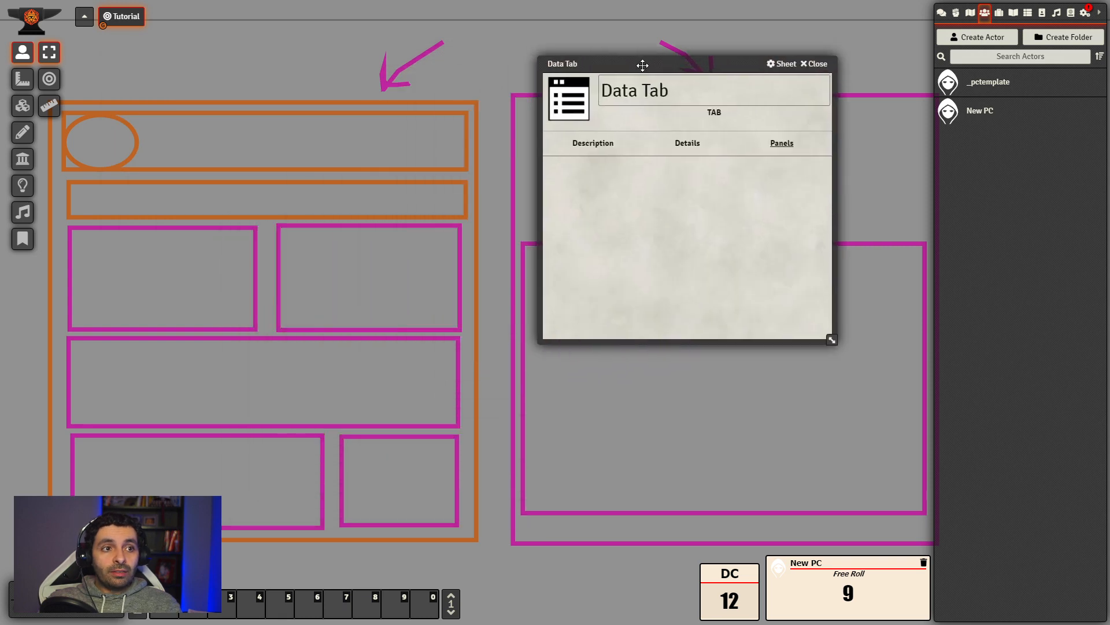
- Examine the panel layout drawn on the scene for both character sheet tabs, keeping the Data Tab sheet open beside it
left_click_drag(466, 305, 517, 238)
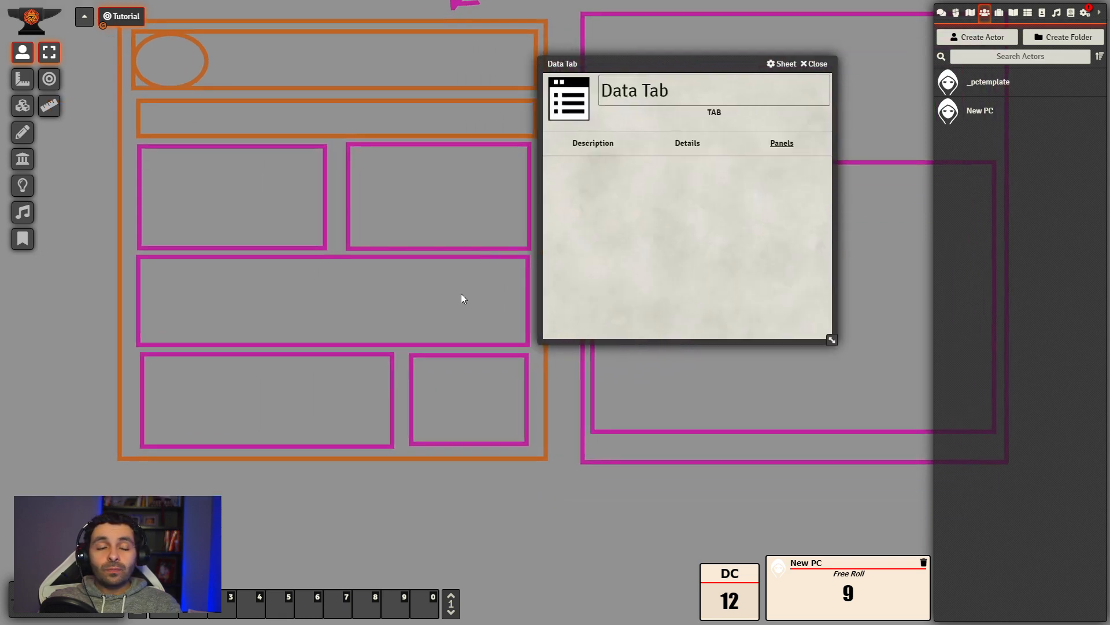
left_click_drag(461, 298, 452, 338)
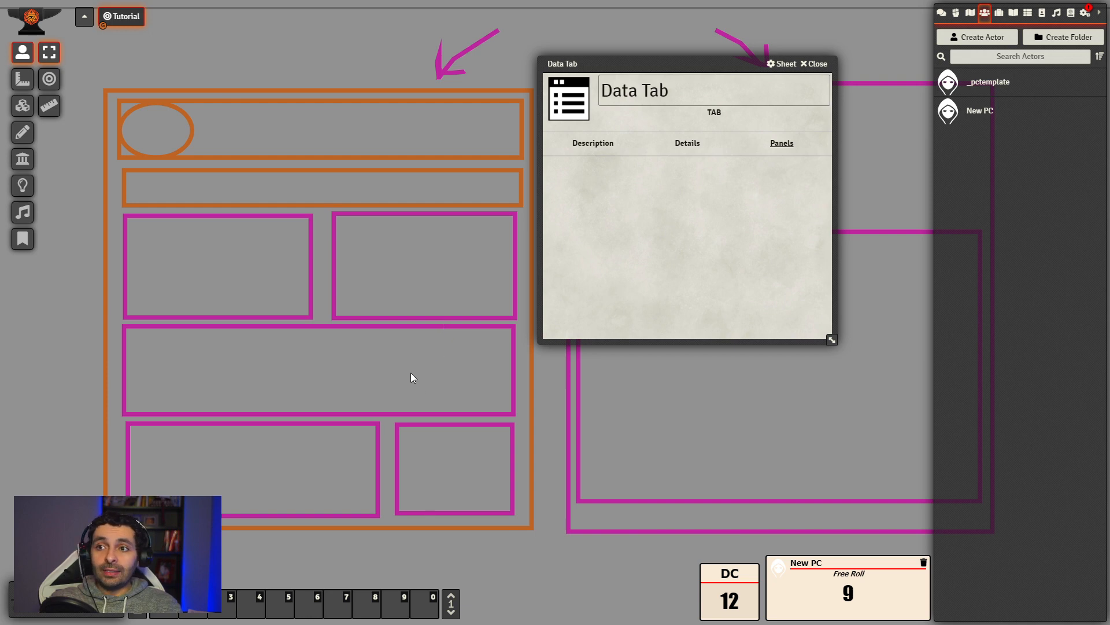
left_click_drag(400, 376, 378, 341)
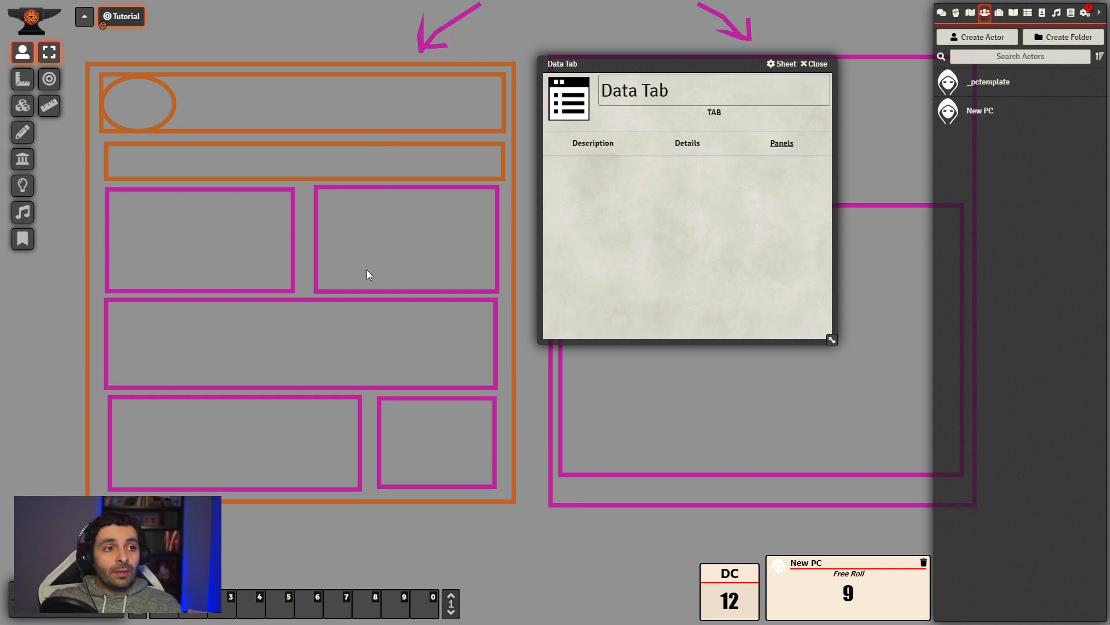
left_click_drag(405, 342, 166, 354)
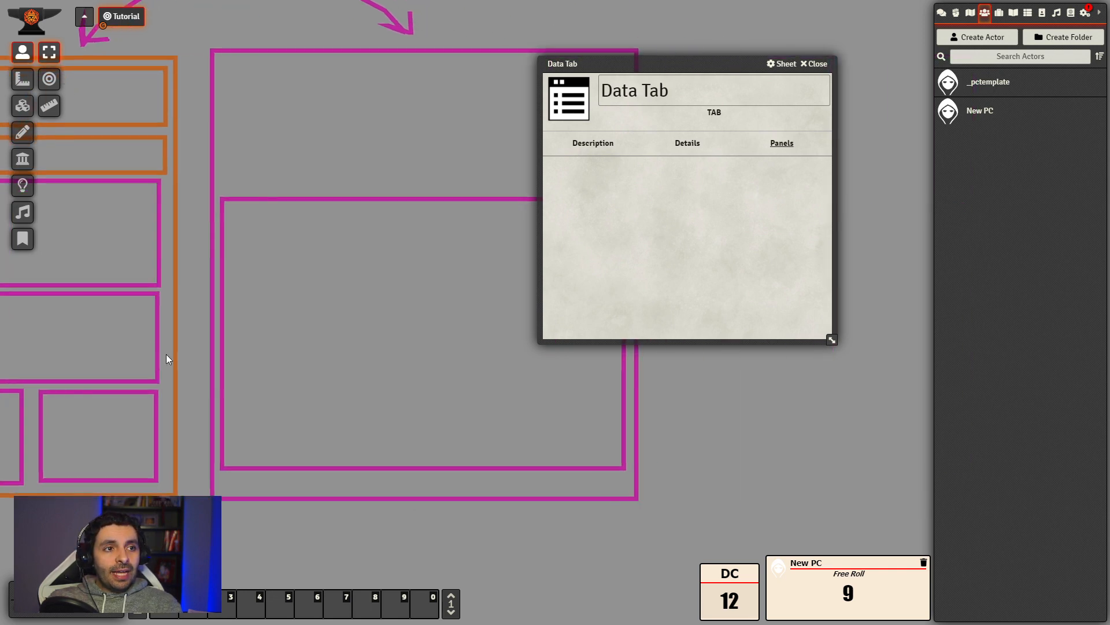
left_click_drag(256, 319, 607, 324)
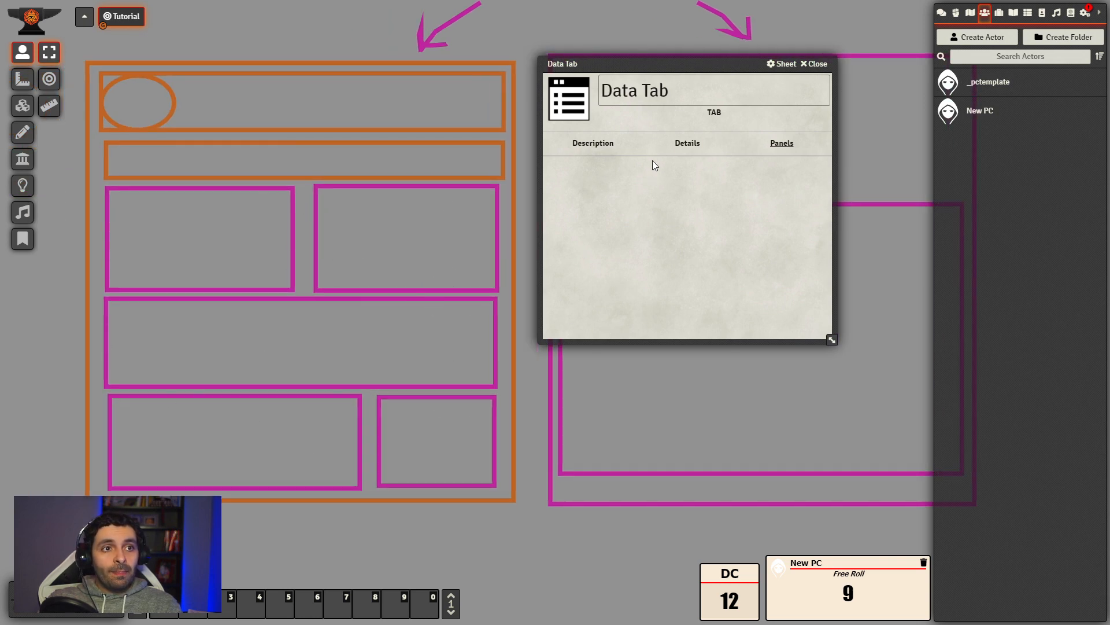
left_click_drag(654, 64, 644, 147)
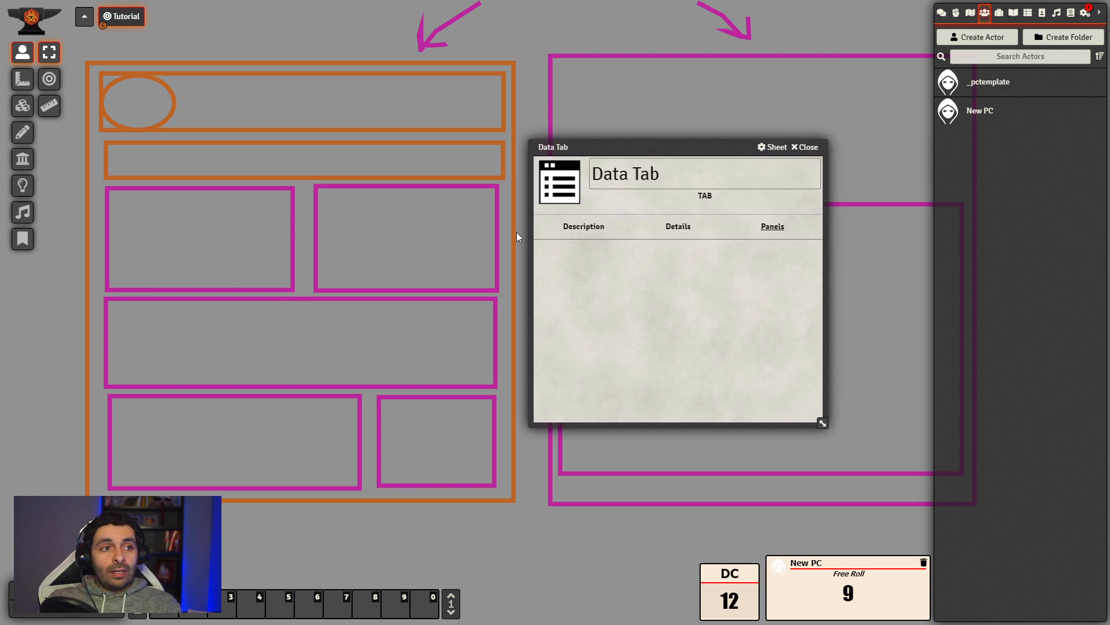
left_click_drag(281, 165, 317, 181)
left_click_drag(431, 234, 375, 222)
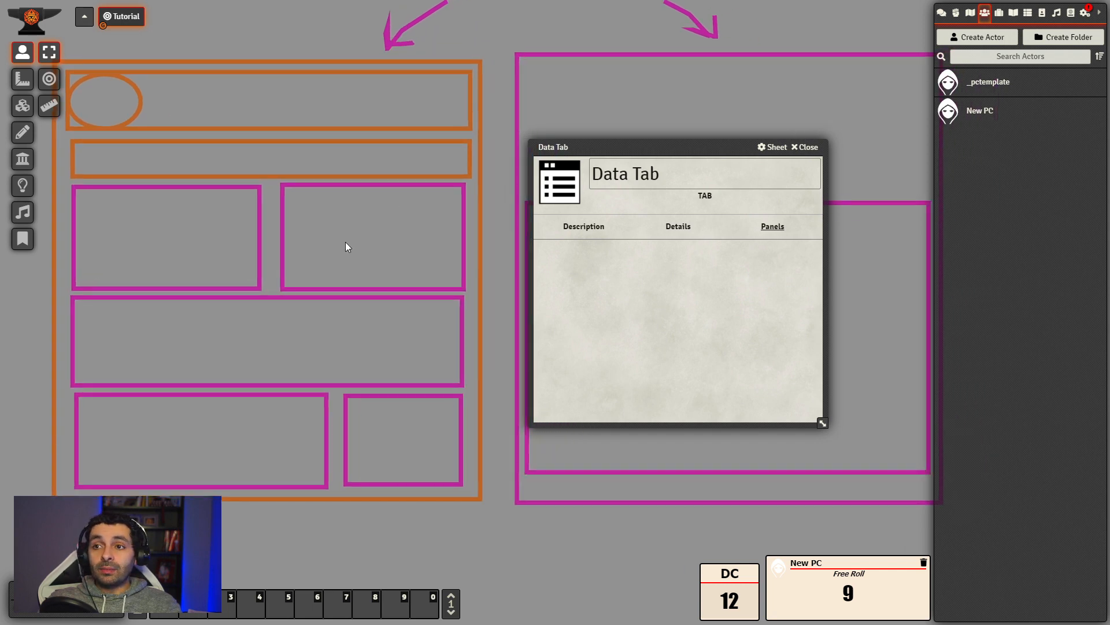
left_click_drag(695, 148, 607, 50)
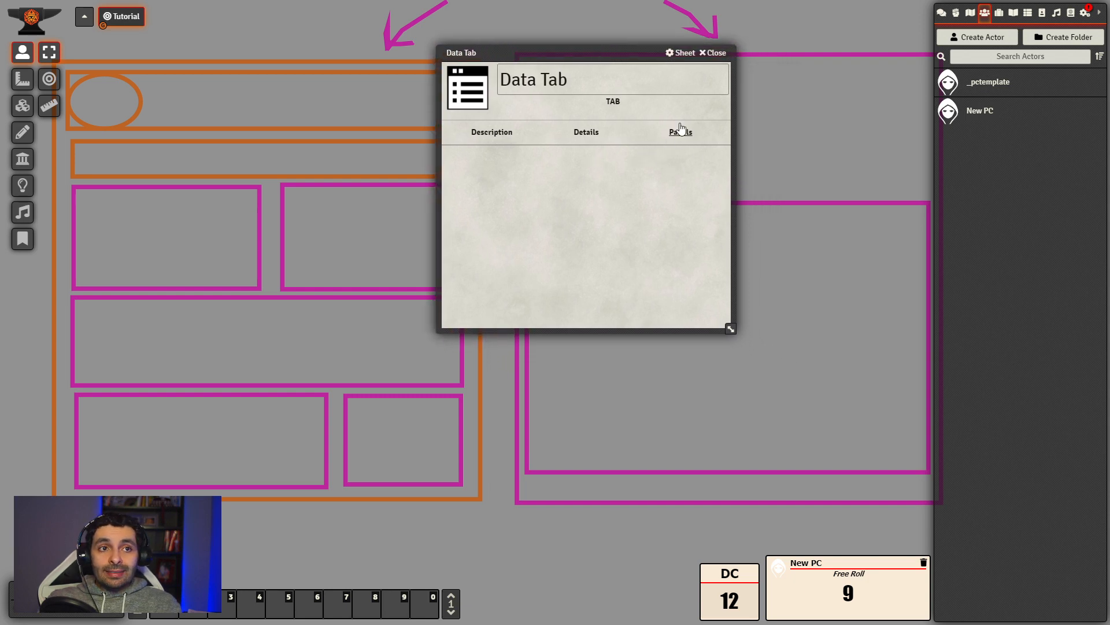
left_click_drag(607, 53, 640, 39)
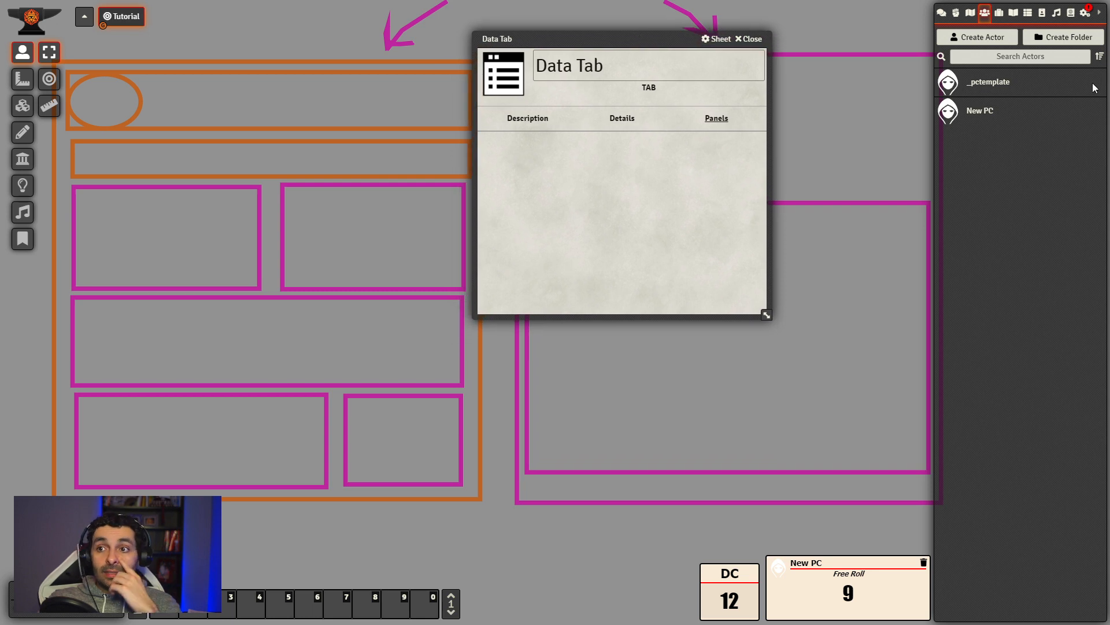
- Create a new item of type panel named "Personal Info Panel" in the _PANELS folder
left_click(999, 13)
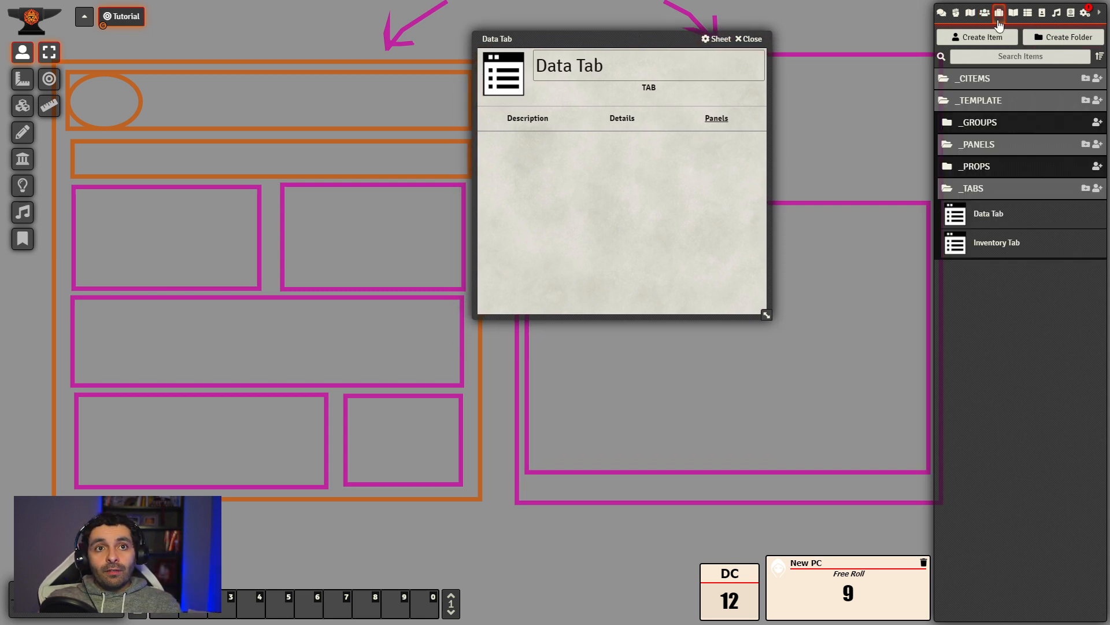
left_click(1005, 189)
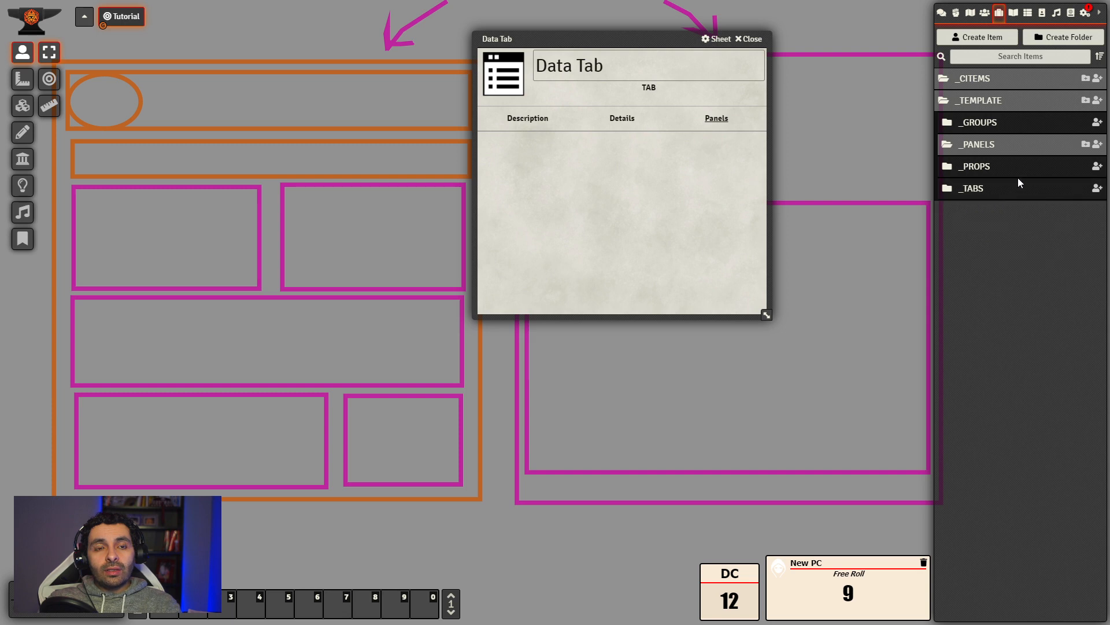
left_click(1098, 144)
left_click_drag(821, 149, 798, 259)
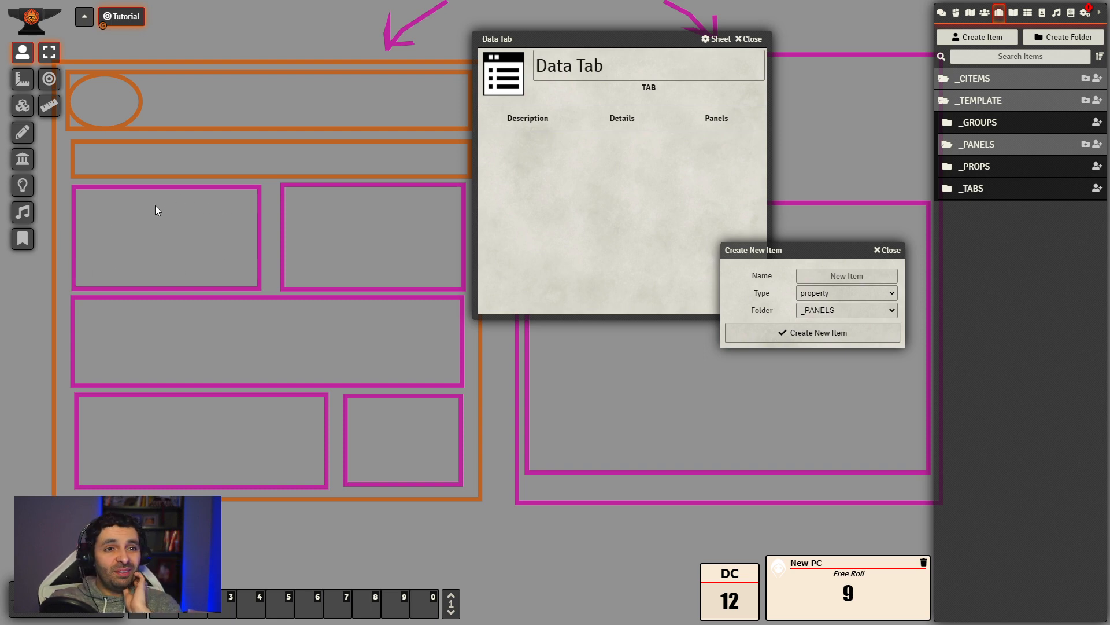
left_click(865, 273)
type("Personal ")
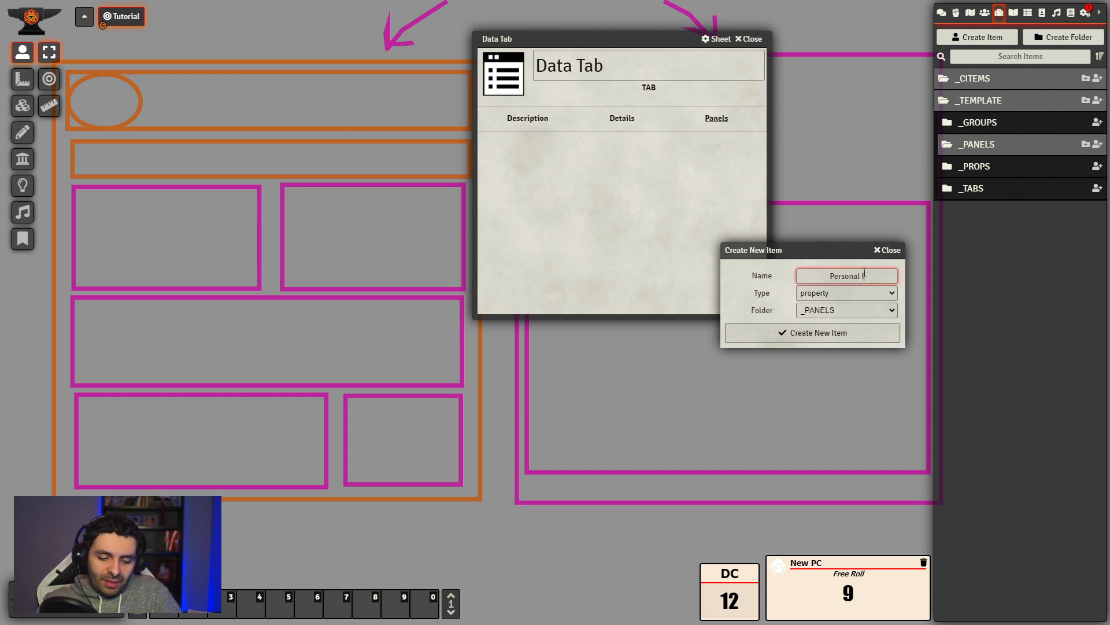
type("Info Panel")
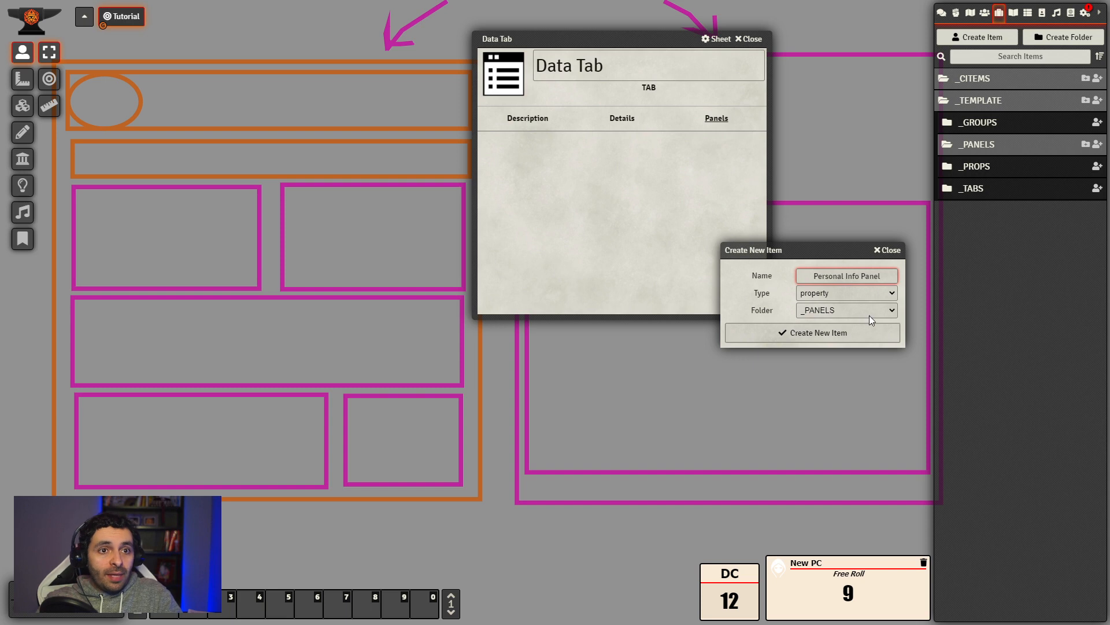
left_click(877, 297)
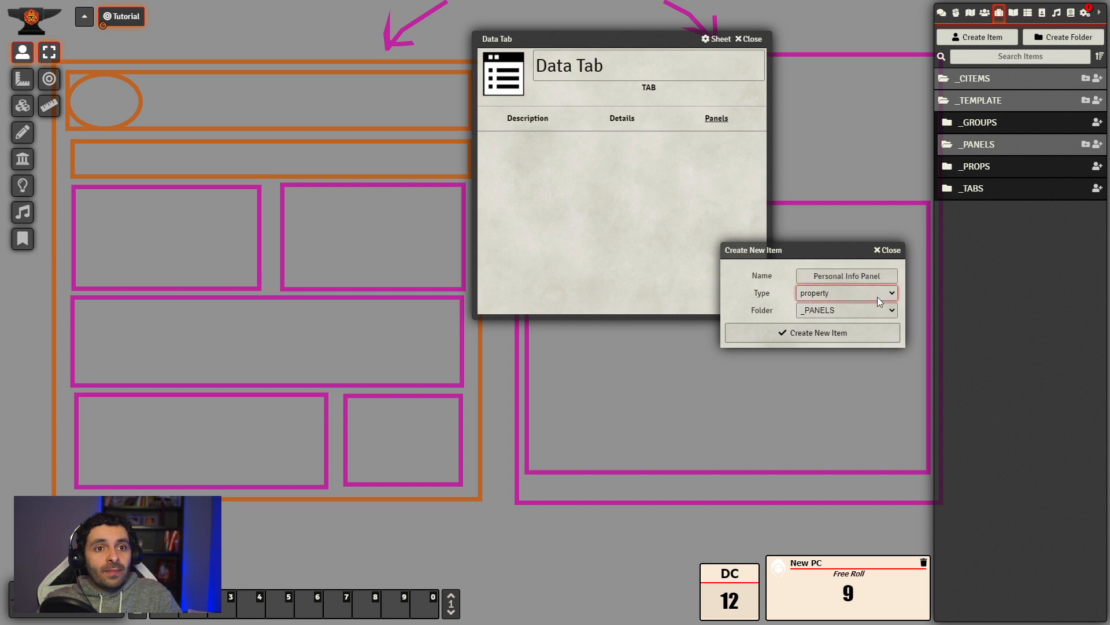
left_click(842, 318)
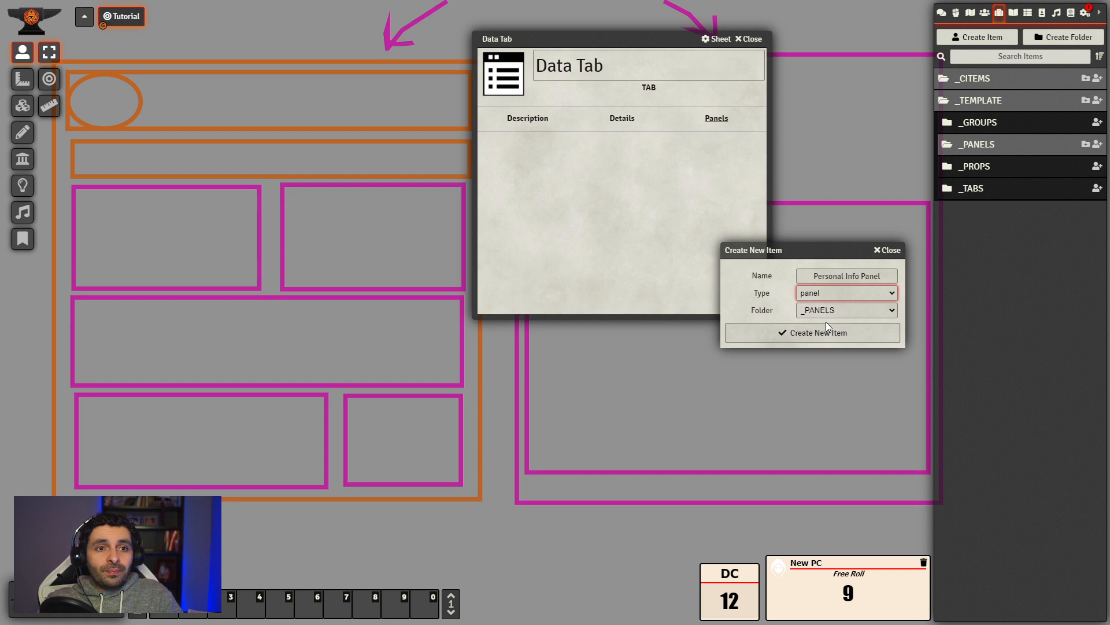
left_click(824, 334)
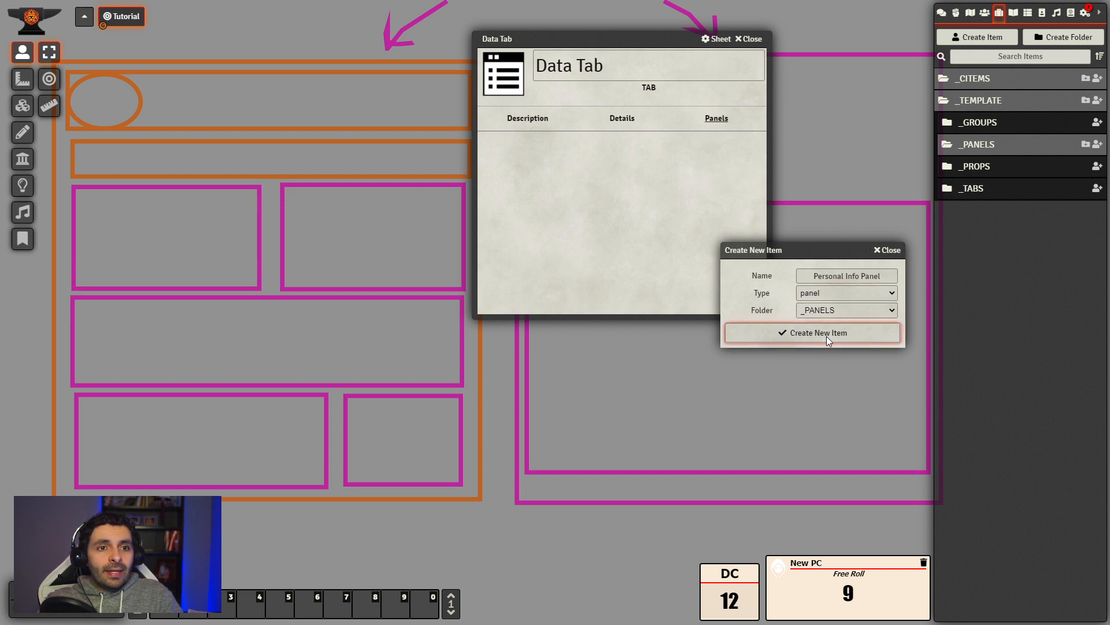
- Review the details and description sections of the Personal Info Panel sheet
left_click_drag(557, 174, 719, 184)
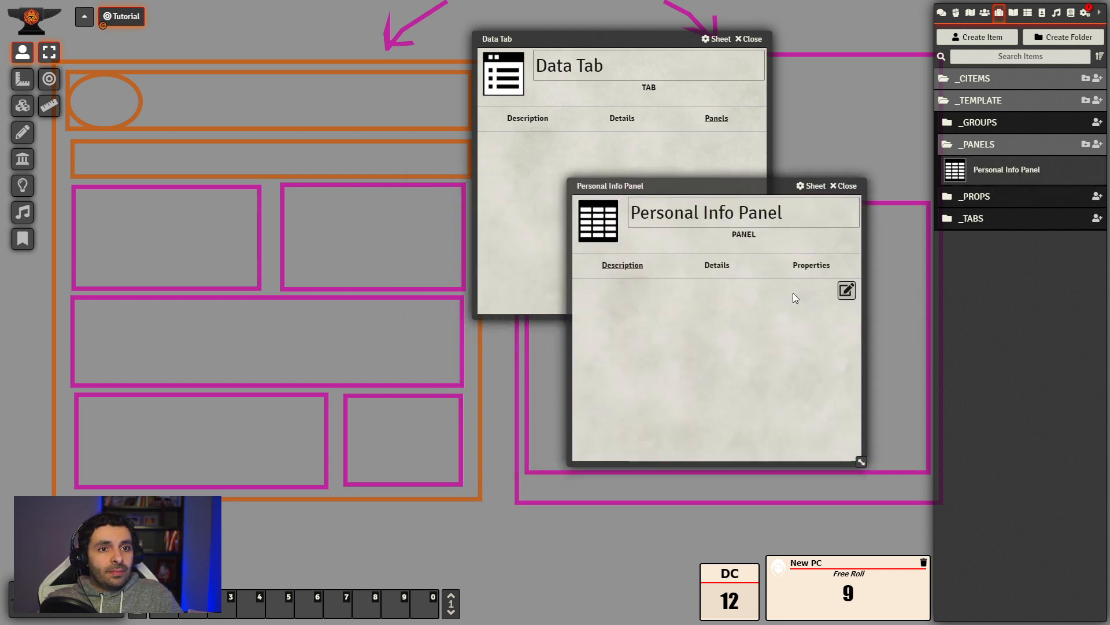
left_click(717, 266)
left_click(623, 265)
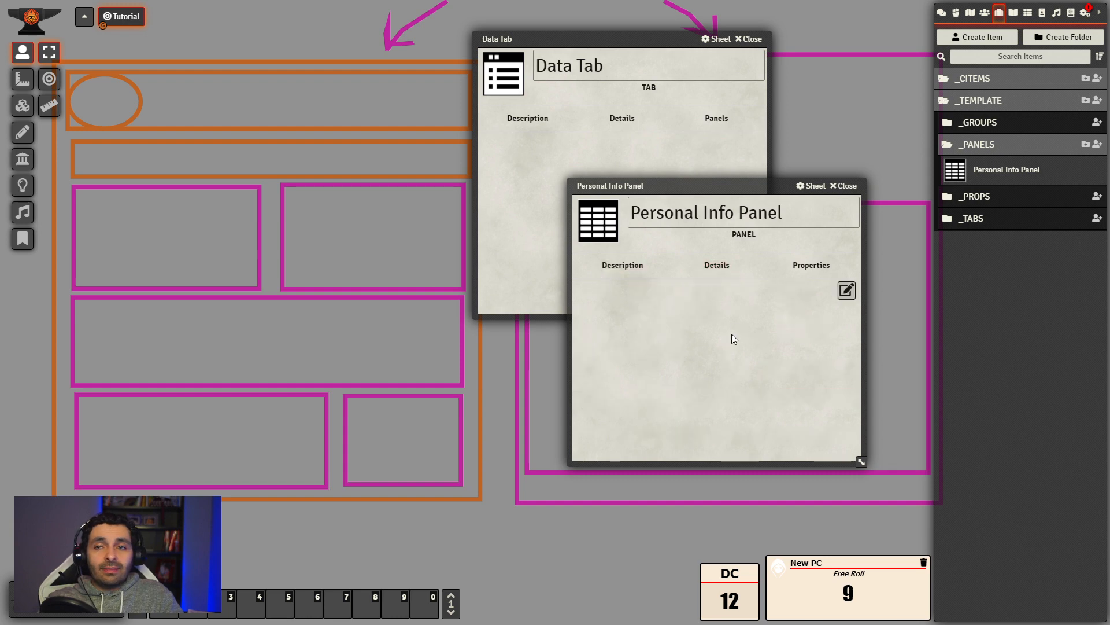
- Set the Personal Info Panel's panel key to "personalpanel" in its details section
left_click(715, 267)
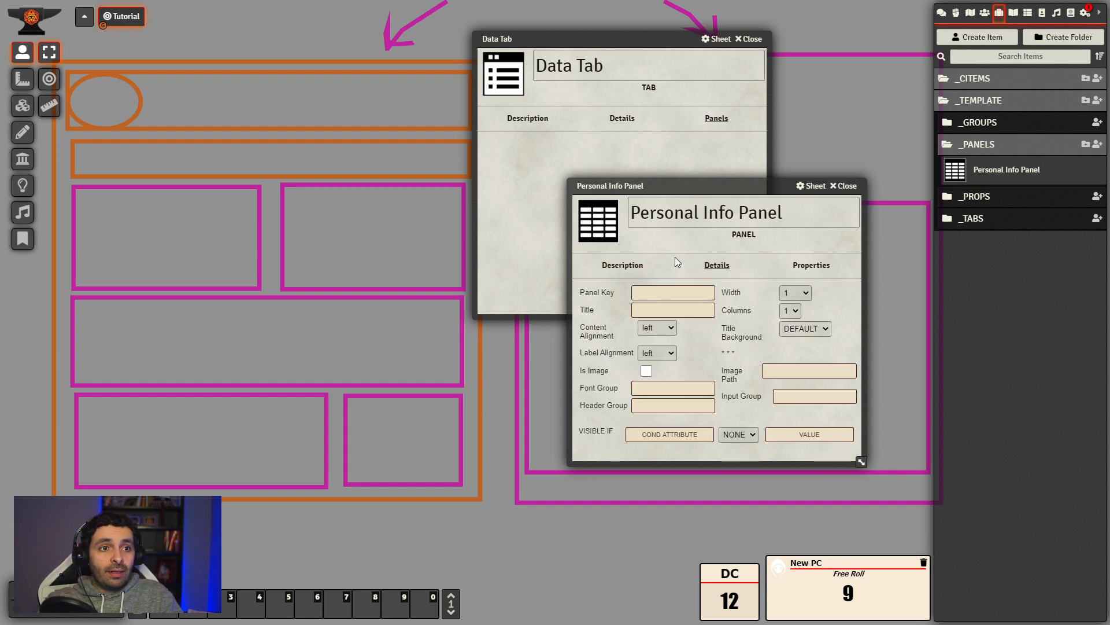
left_click_drag(686, 193, 715, 211)
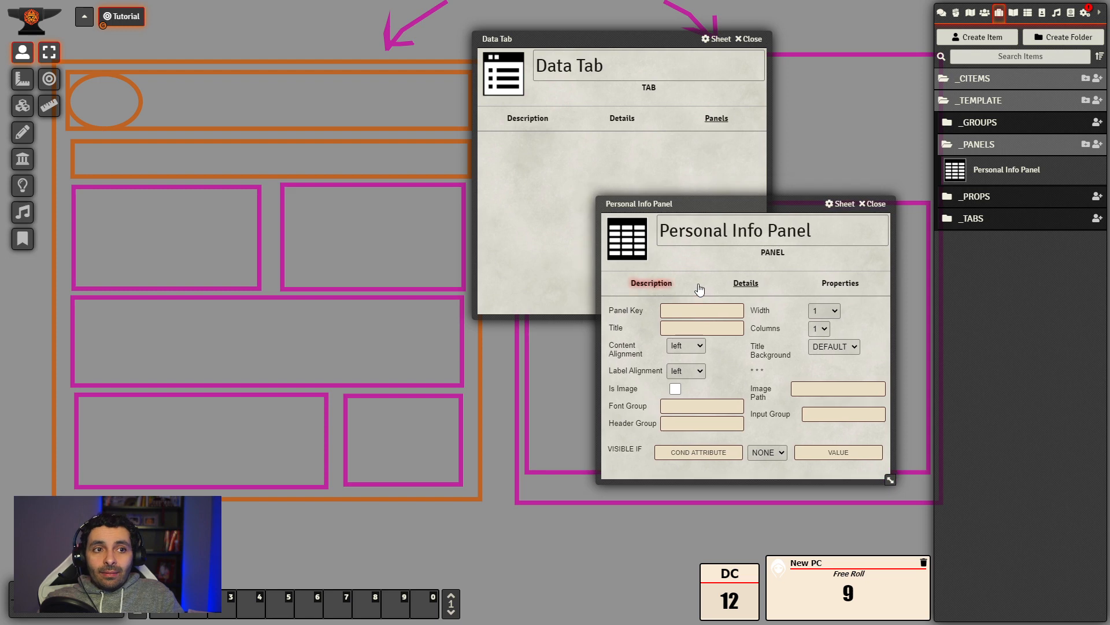
left_click(700, 309)
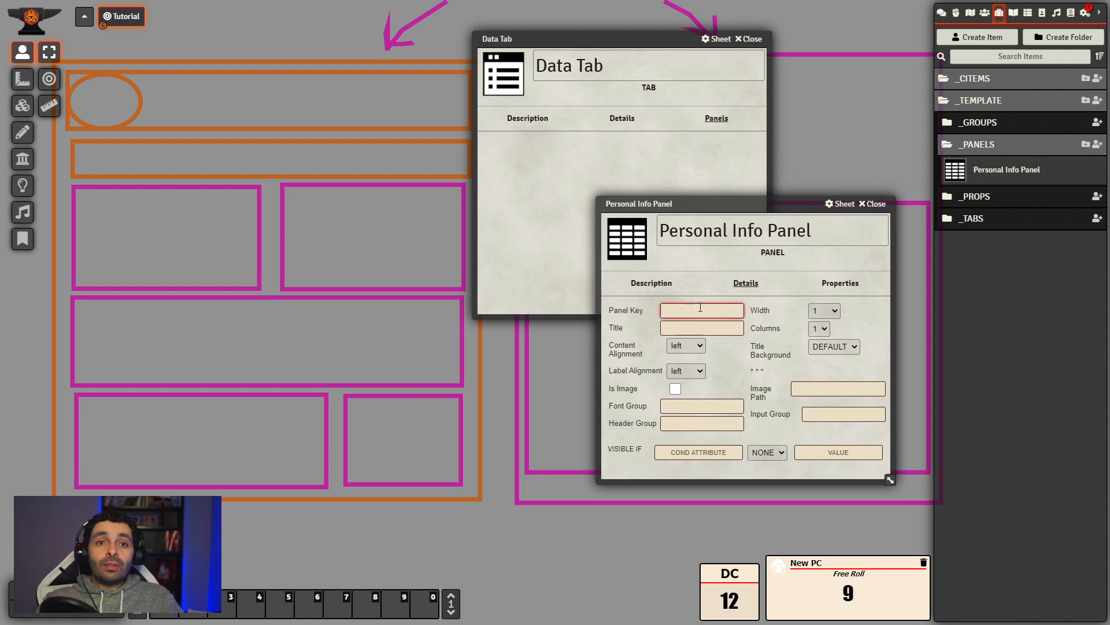
type("p")
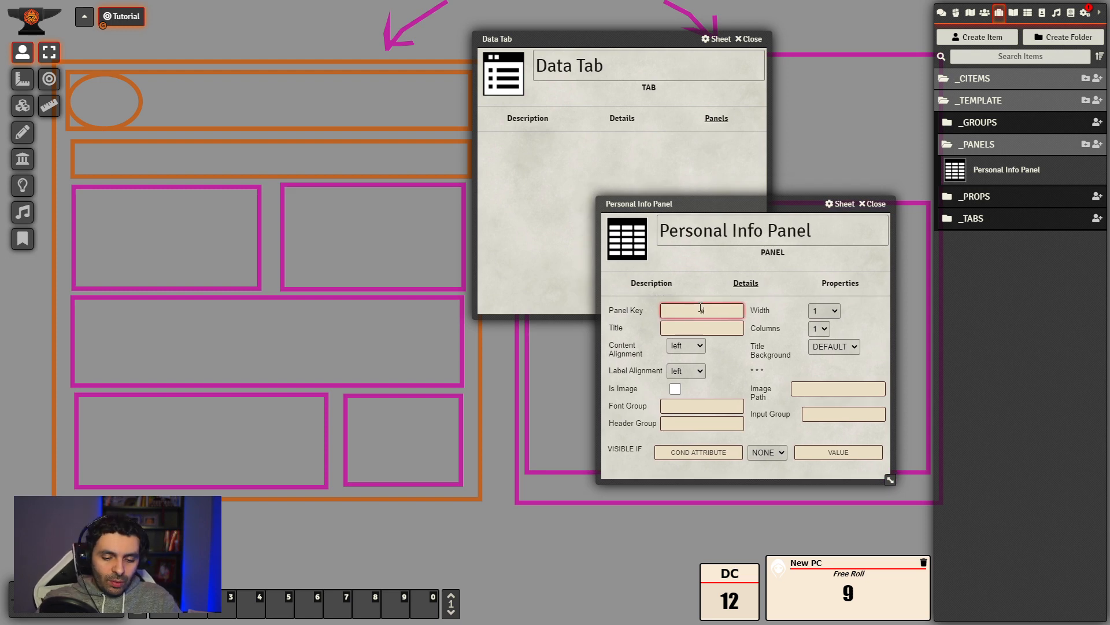
type("ers")
key("BackSpace")
key("BackSpace")
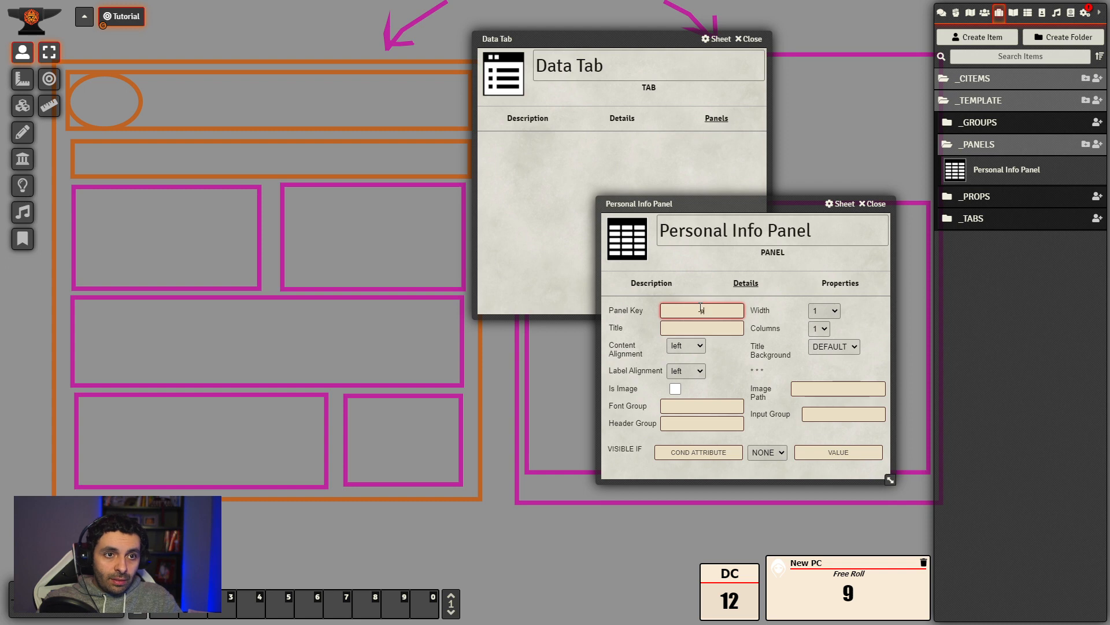
type("rsonalpanel")
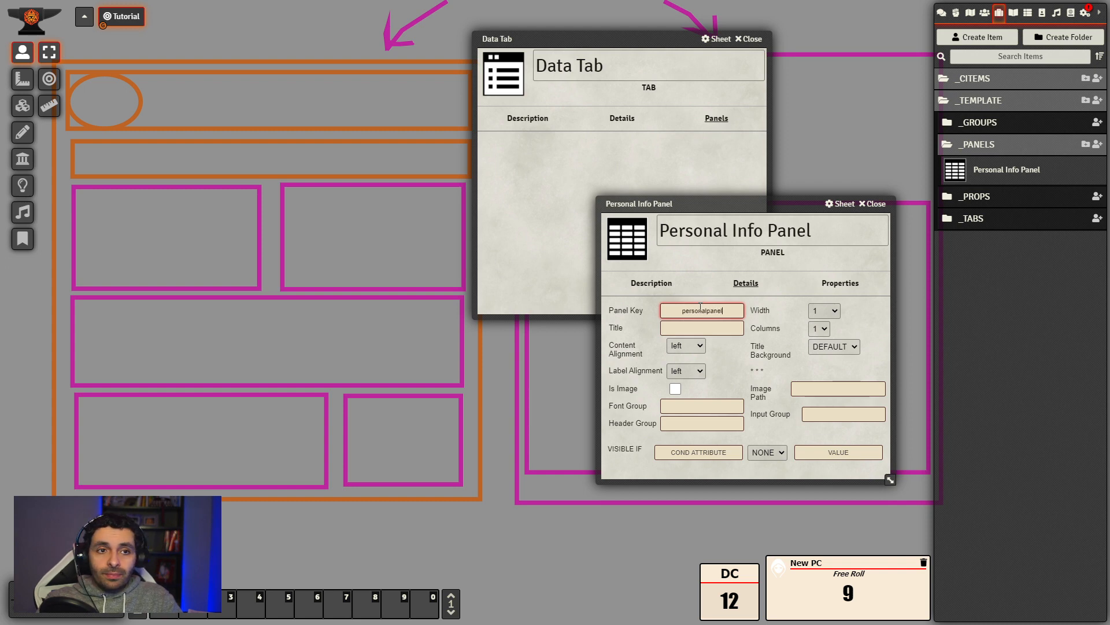
left_click(866, 362)
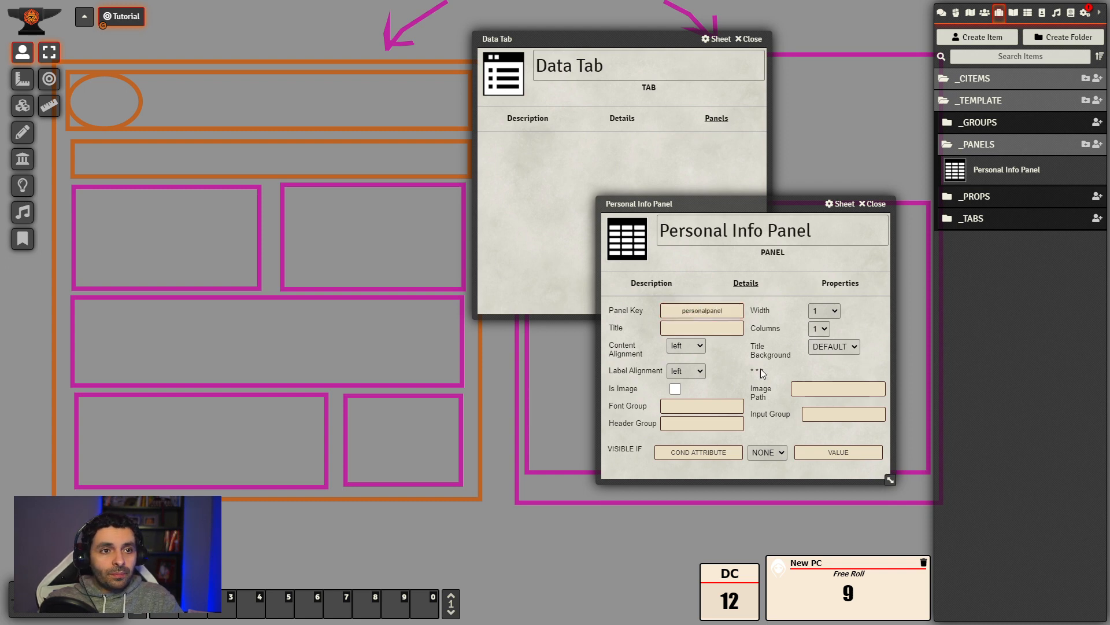
- Set the Personal Info Panel's title to "PERSONAL" and its width to 1/2
left_click(726, 328)
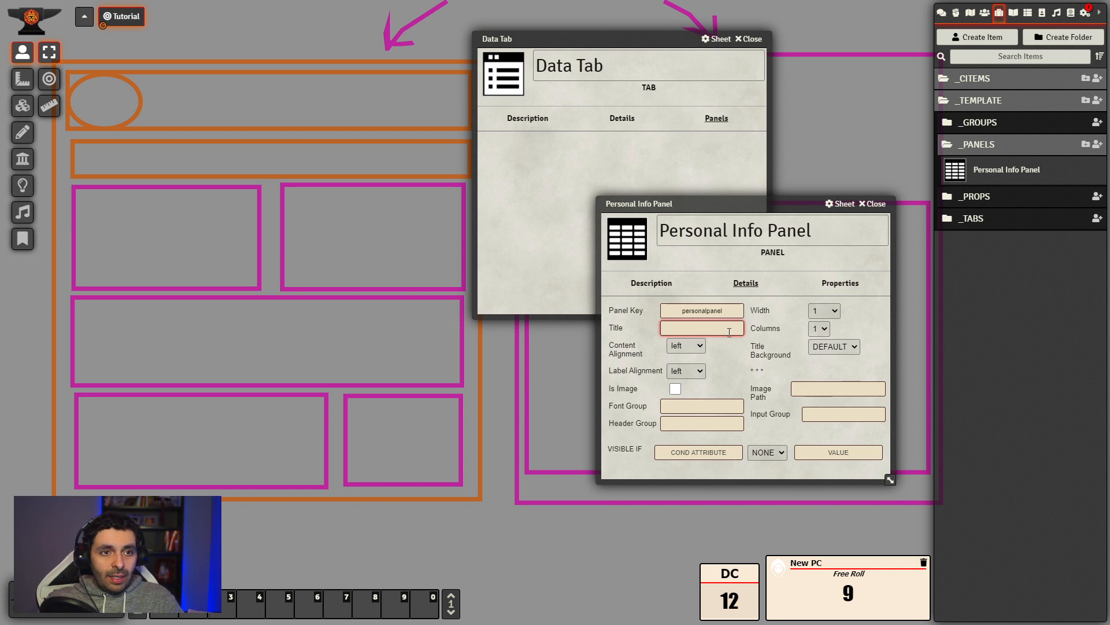
left_click_drag(792, 204, 727, 210)
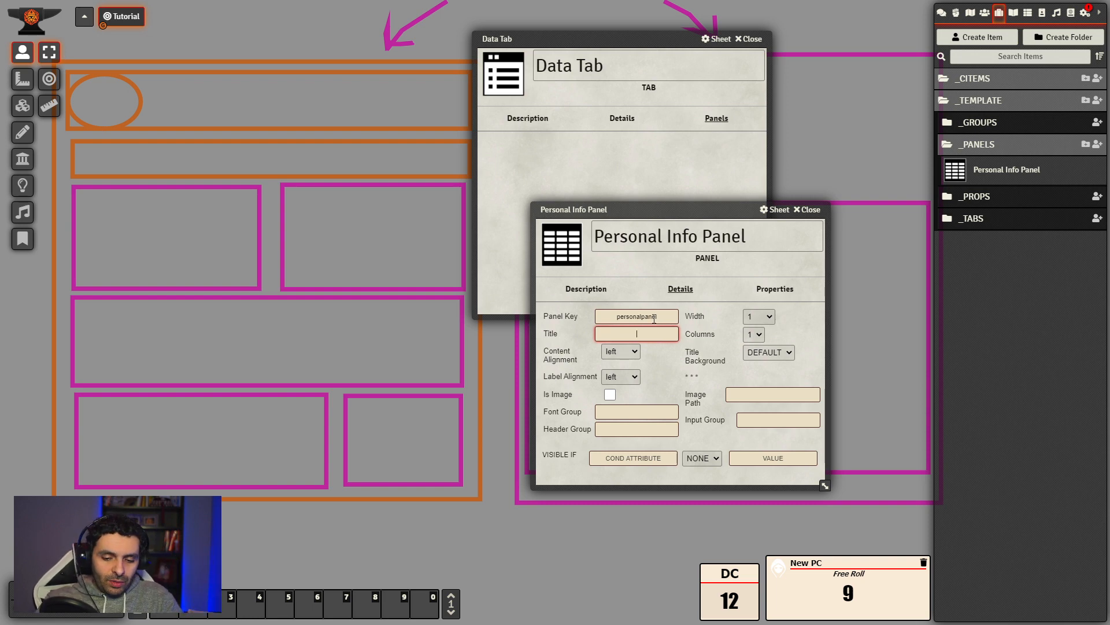
type("PERSONAL")
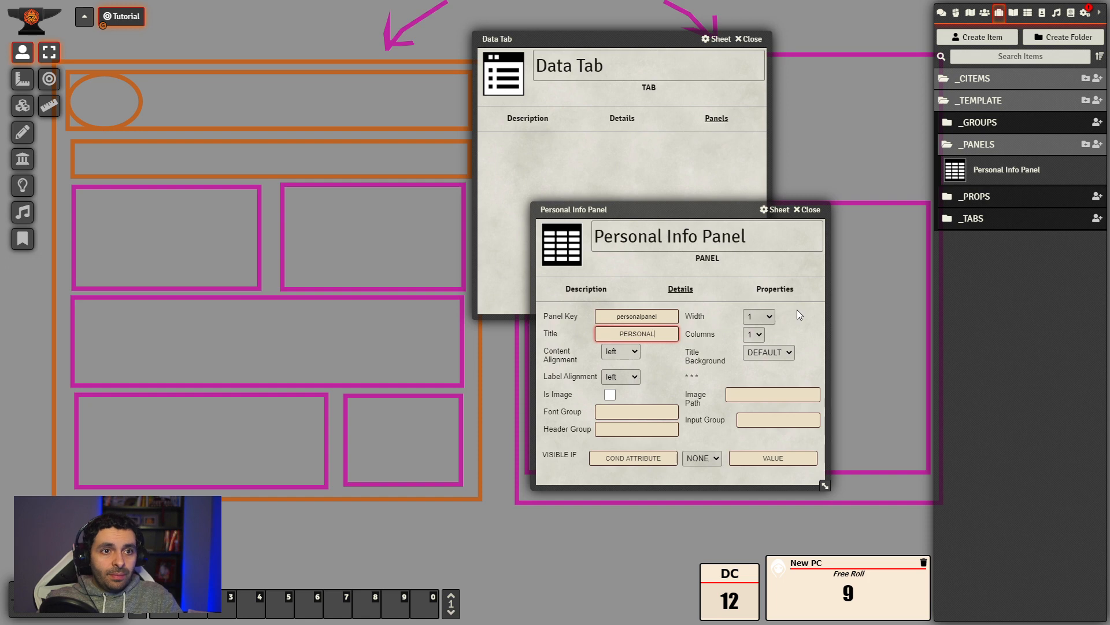
left_click(797, 310)
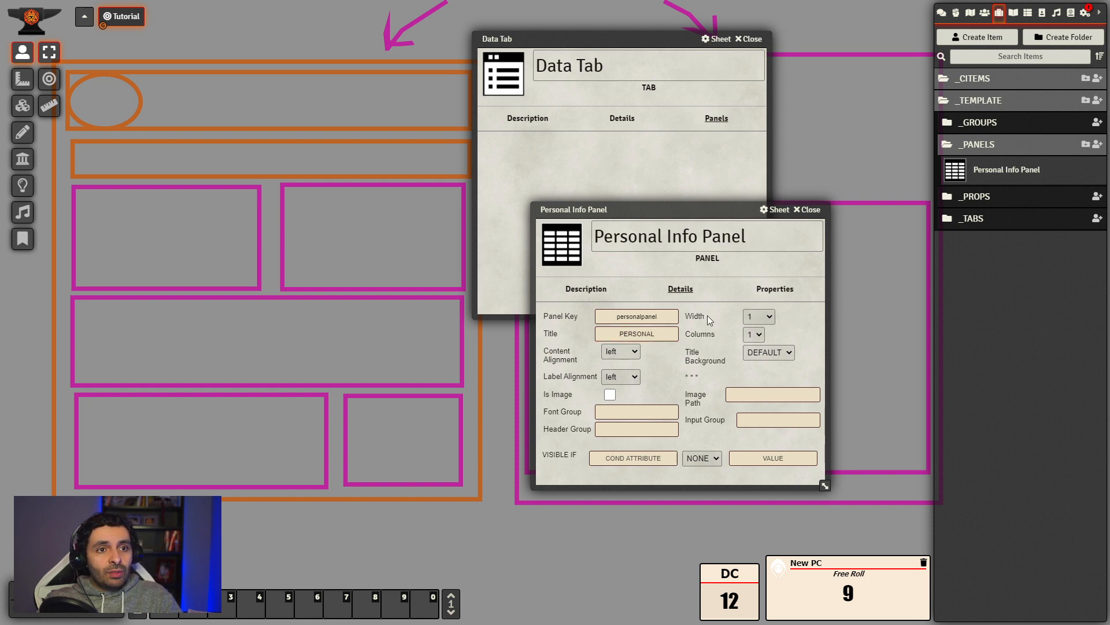
left_click(764, 377)
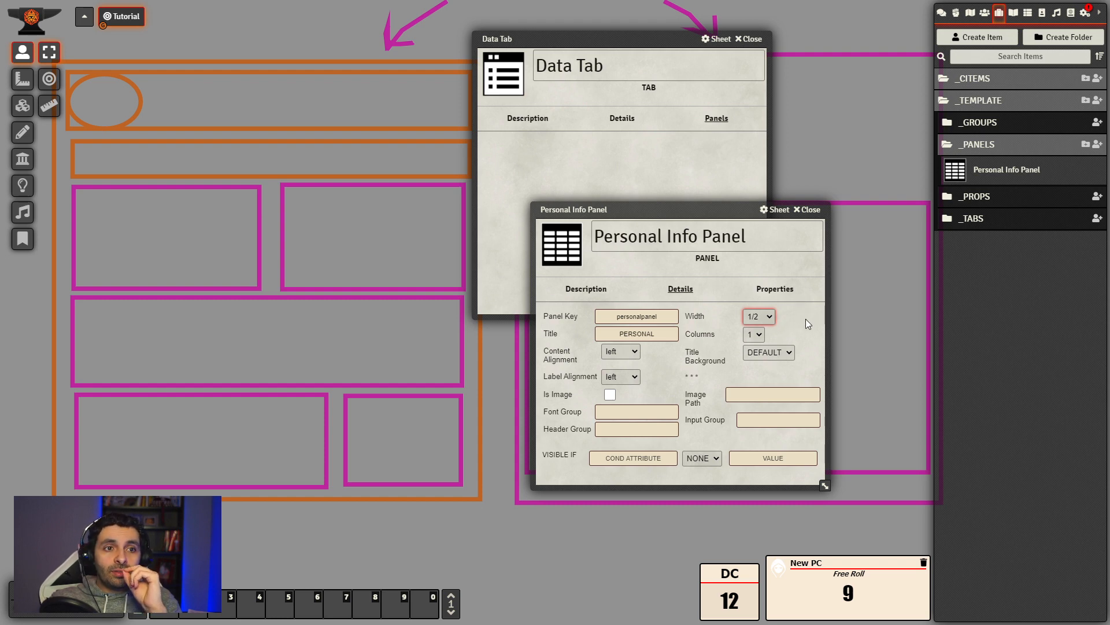
- Switch to the drawing tools and minimise the Data Tab and Personal Info Panel sheets clear of the sketched panel layout
left_click_drag(715, 211, 716, 189)
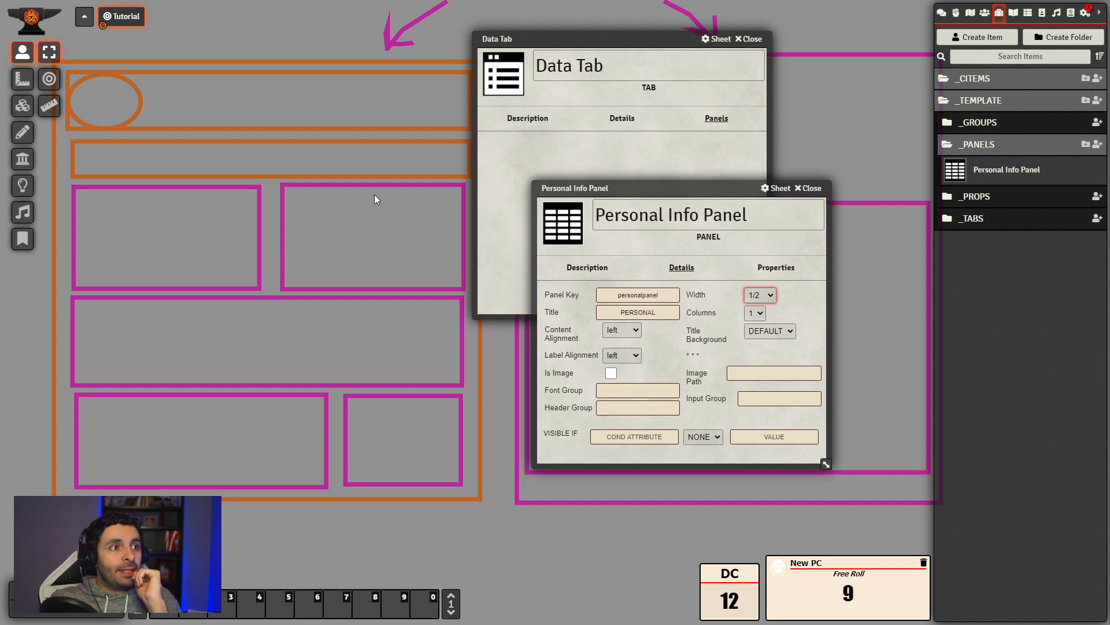
left_click(26, 139)
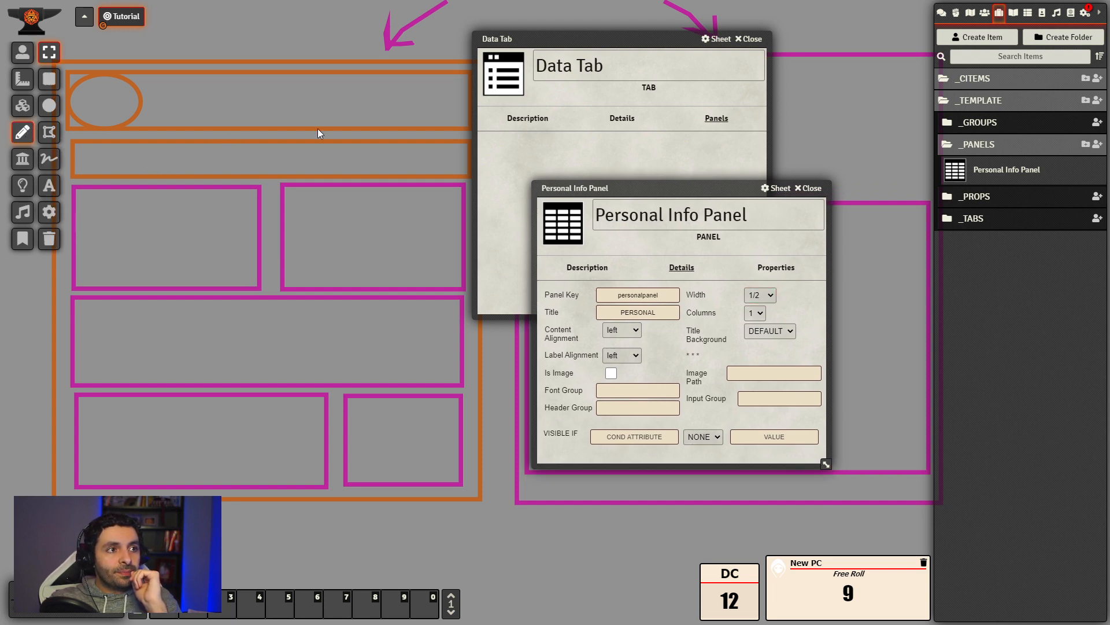
scroll(315, 130, "up", 5)
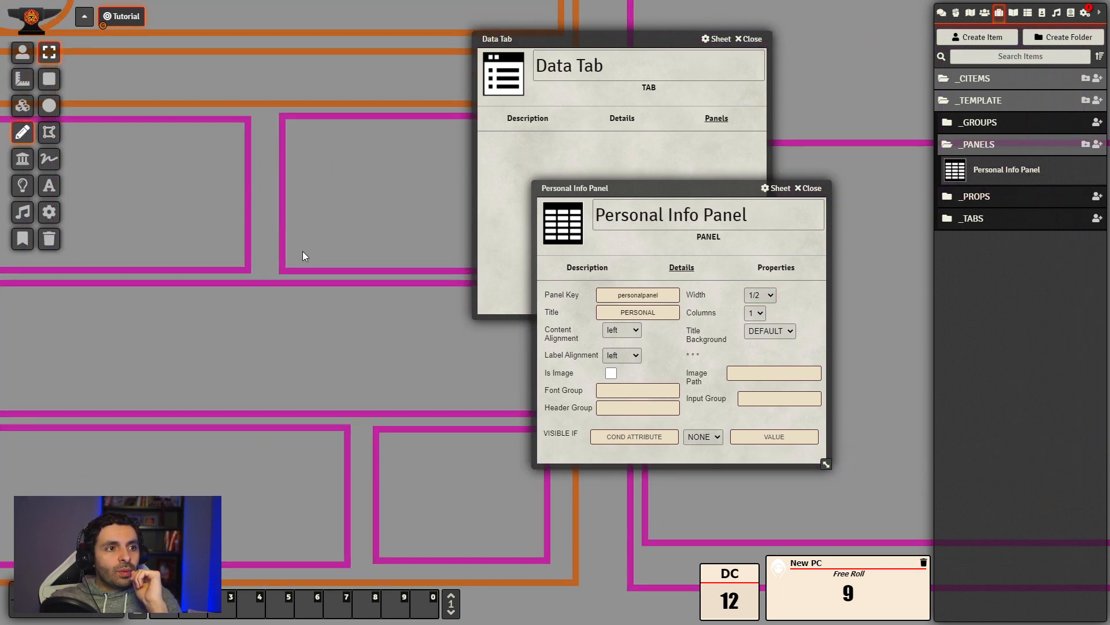
scroll(304, 256, "up", 2)
double_click(622, 37)
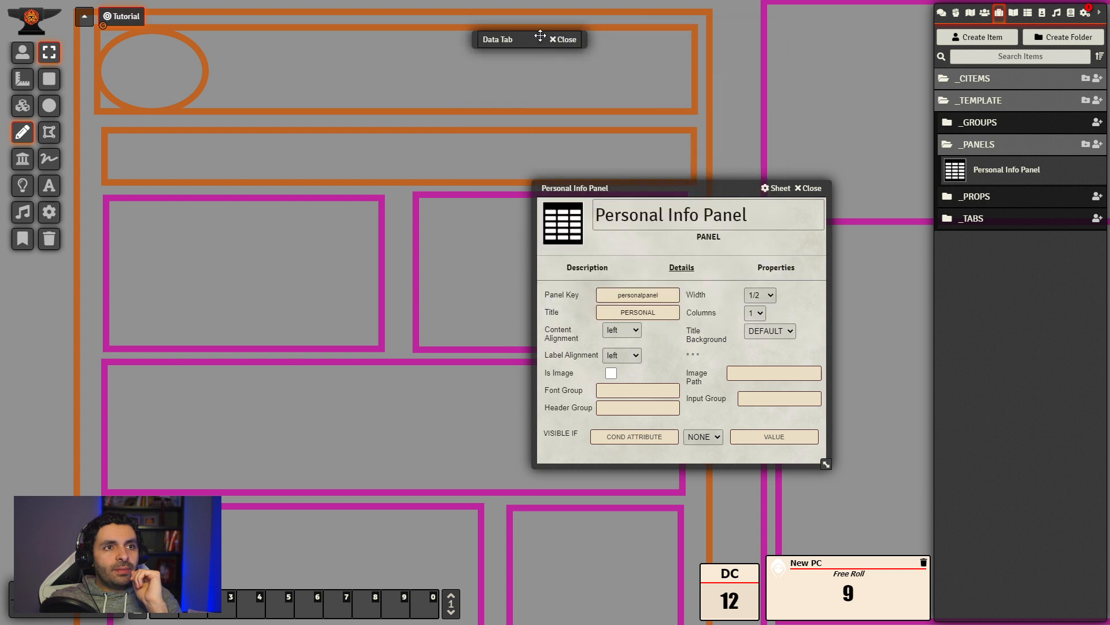
left_click_drag(540, 36, 812, 44)
double_click(697, 185)
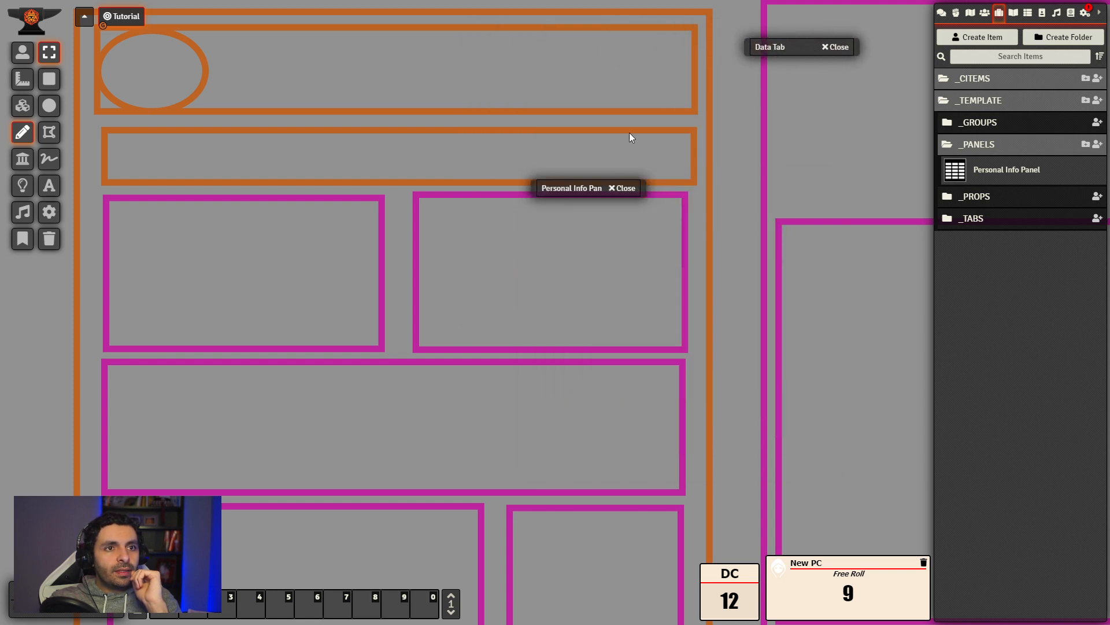
left_click_drag(386, 200, 498, 120)
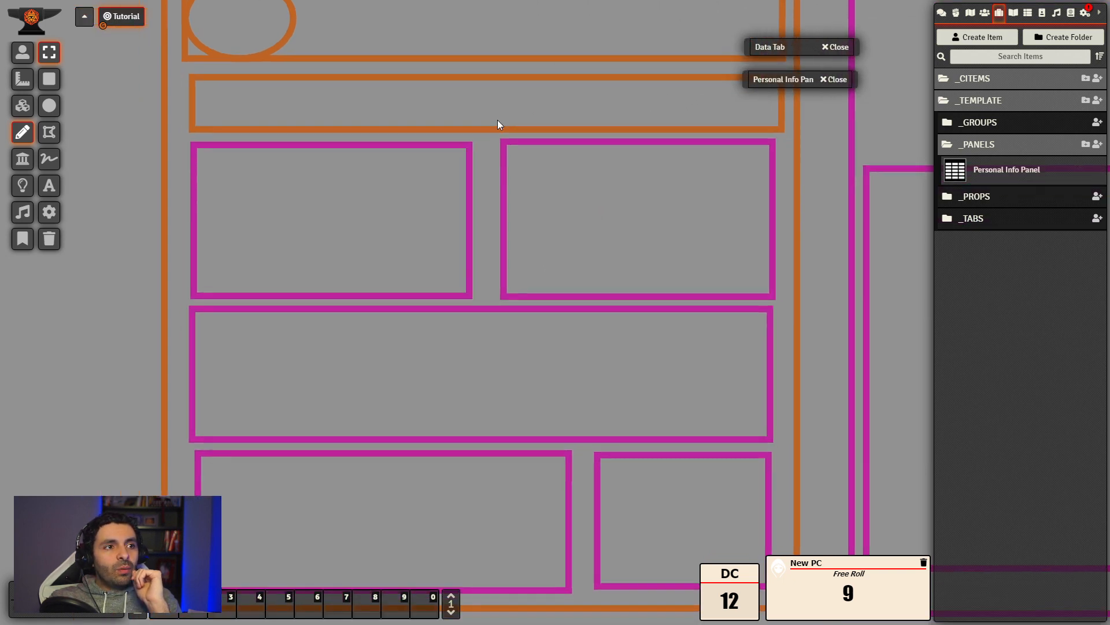
- Place a text drawing inside the upper-left magenta panel of the layout, keeping its default configuration
left_click(49, 159)
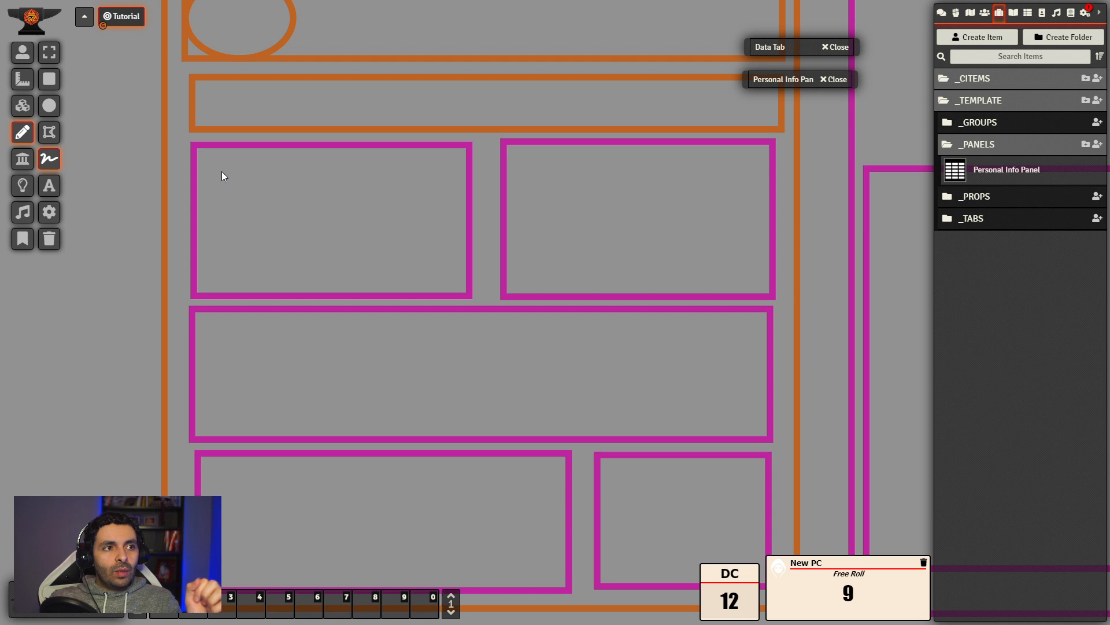
left_click(49, 185)
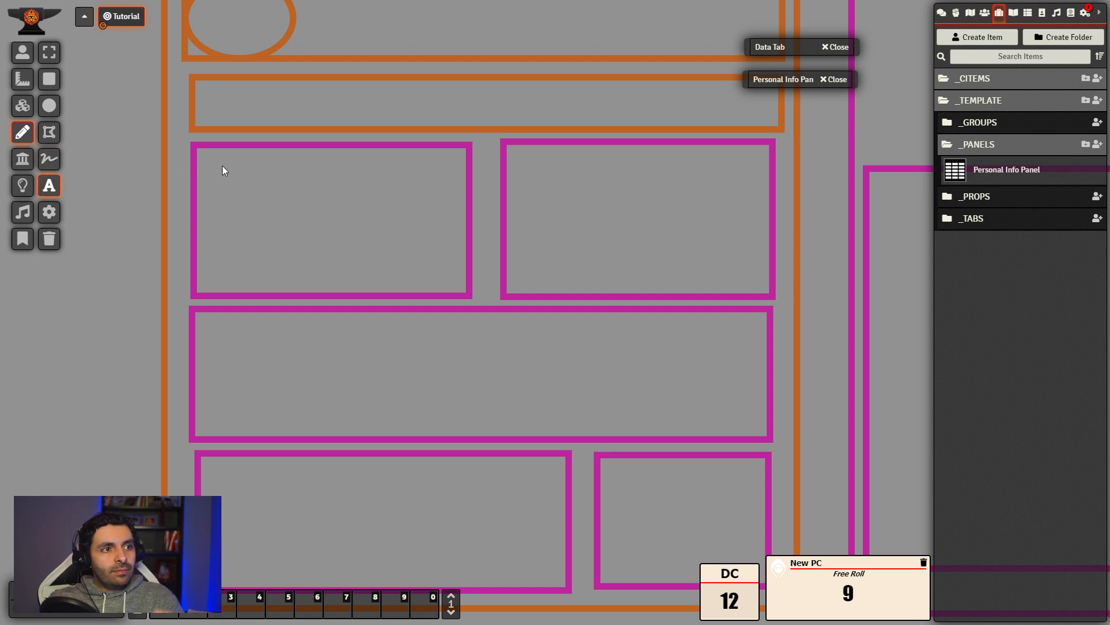
mouse_move(222, 165)
left_mouse_down()
mouse_move(322, 199)
mouse_move(387, 198)
left_mouse_up()
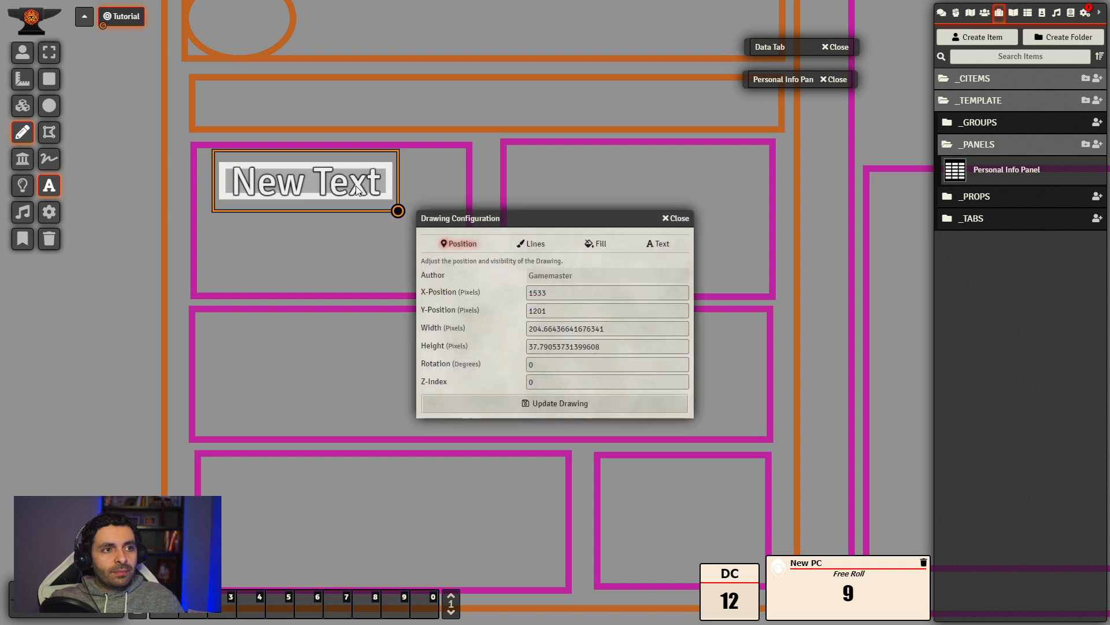
left_click(674, 218)
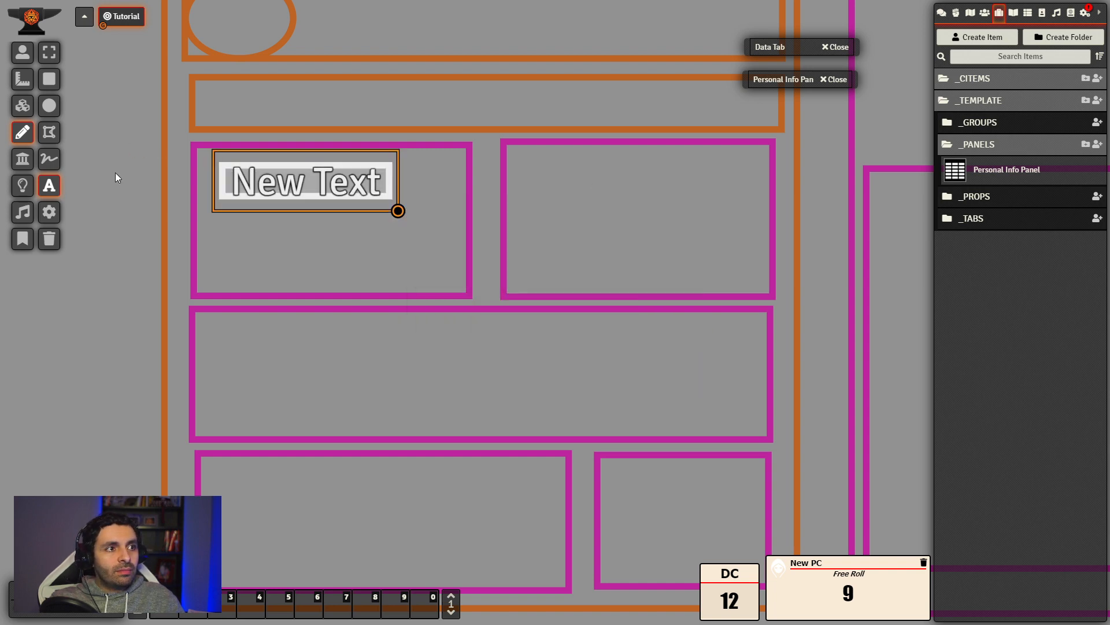
- Change the text label of the new drawing in the upper-left magenta panel to "Age"
double_click(302, 183)
left_click(659, 244)
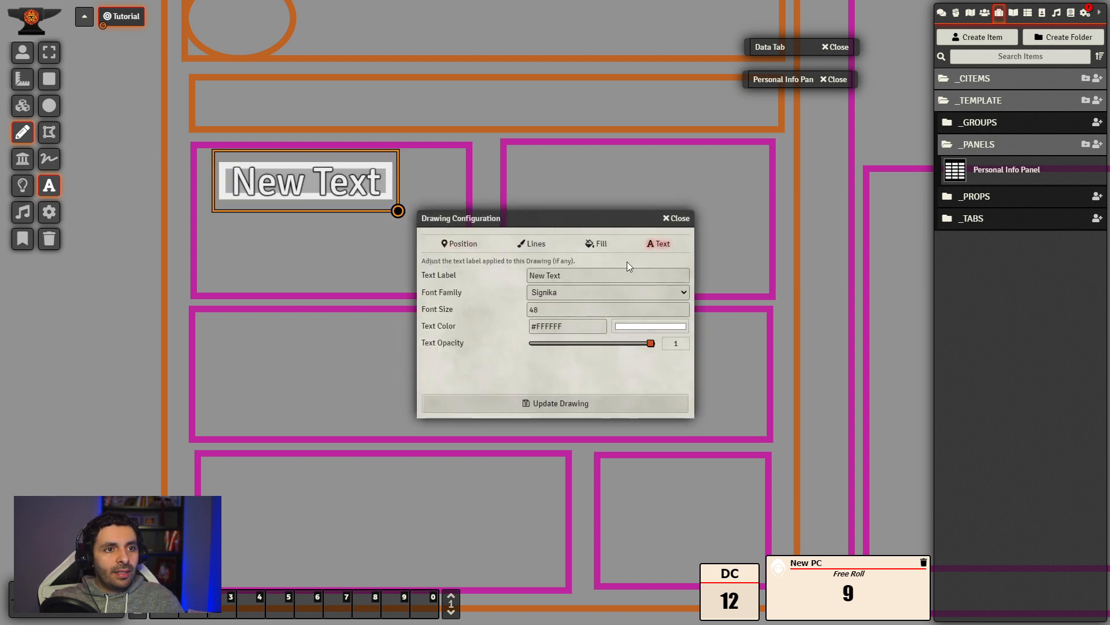
left_click(601, 275)
key("ctrl+a")
type("Age")
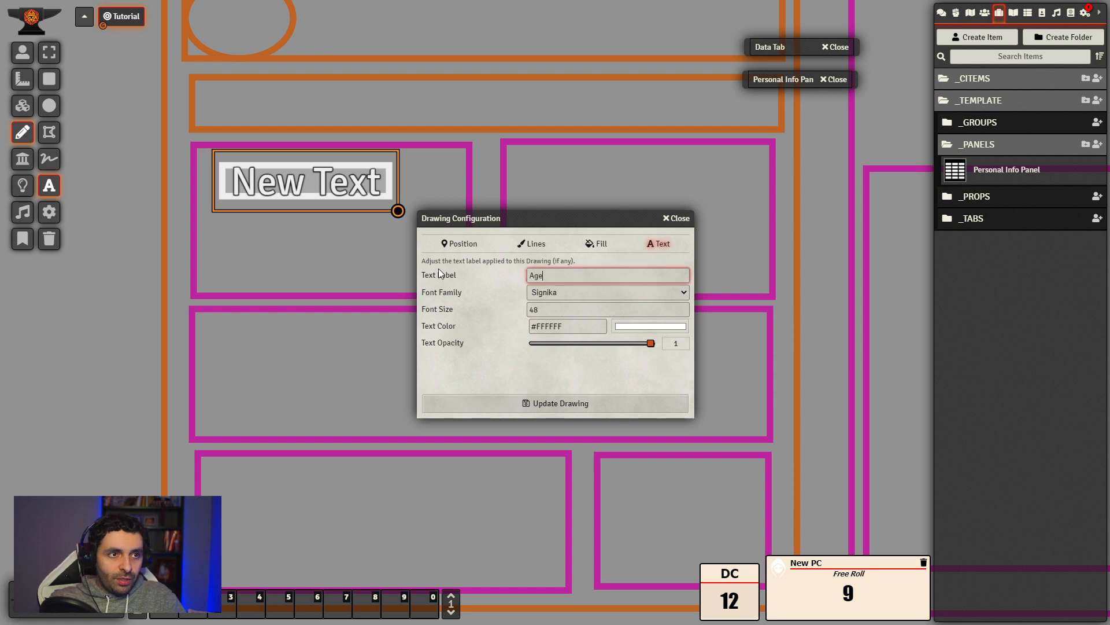
left_click(554, 405)
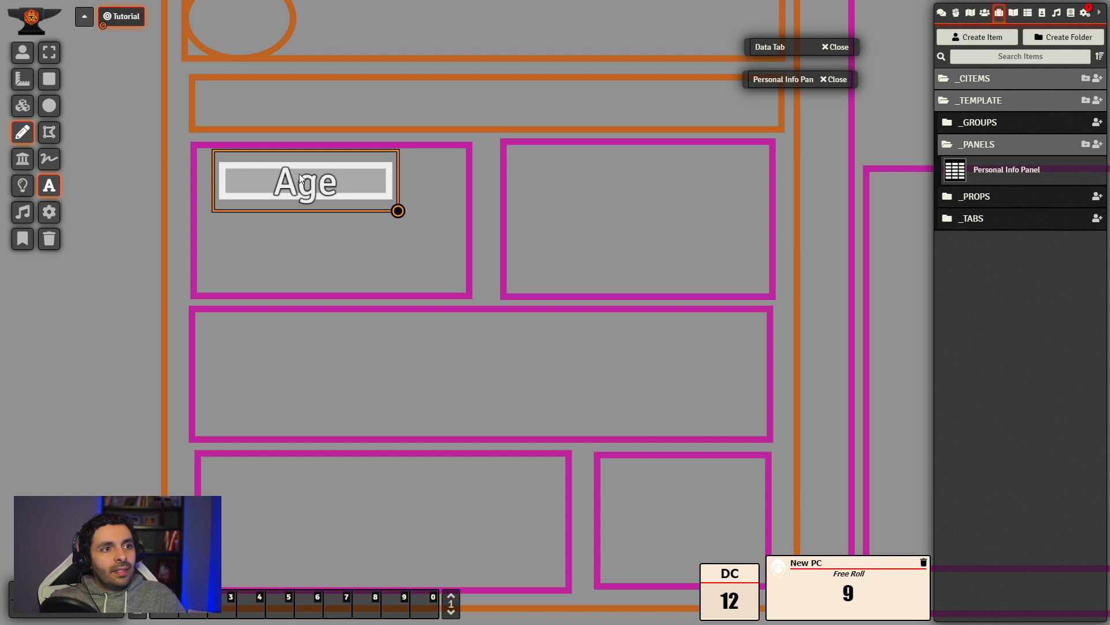
- Duplicate the Age text, delete the stray "New Text" drawing, and place the copy below the original in the same panel
key("ctrl+c")
key("ctrl+v")
left_click(405, 203)
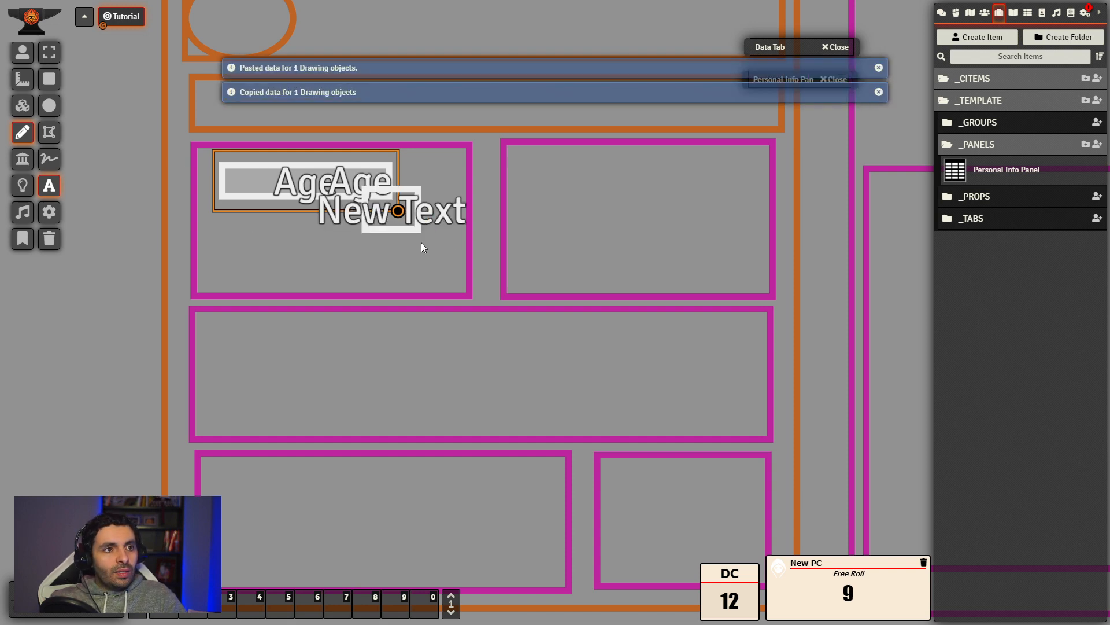
left_click_drag(422, 242, 318, 277)
key("Delete")
left_click(49, 53)
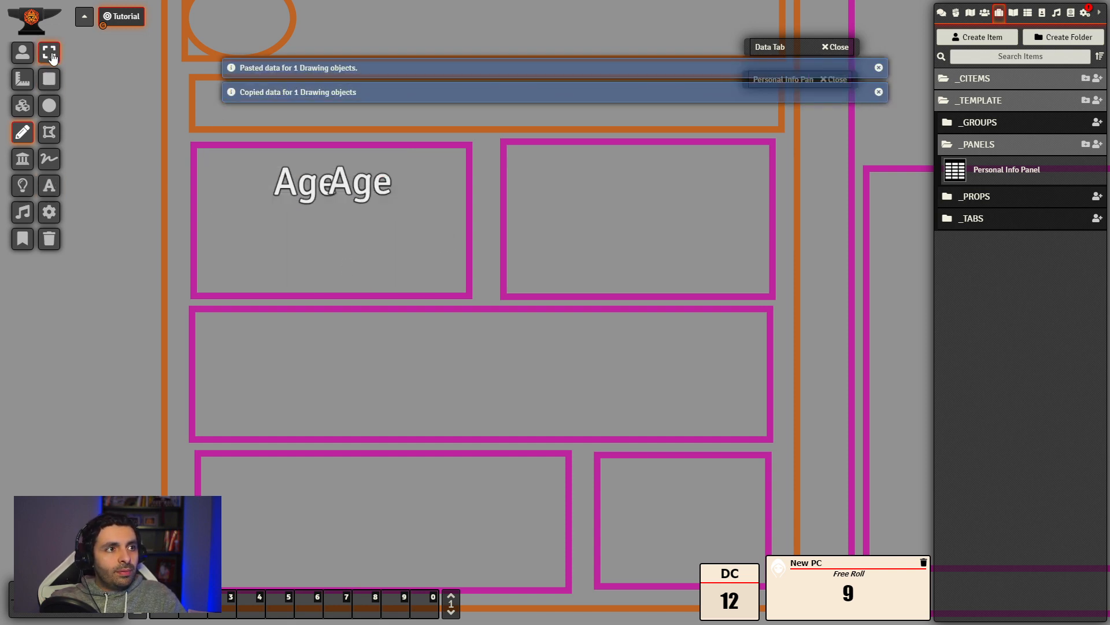
left_click(377, 182)
left_click_drag(377, 182, 311, 262)
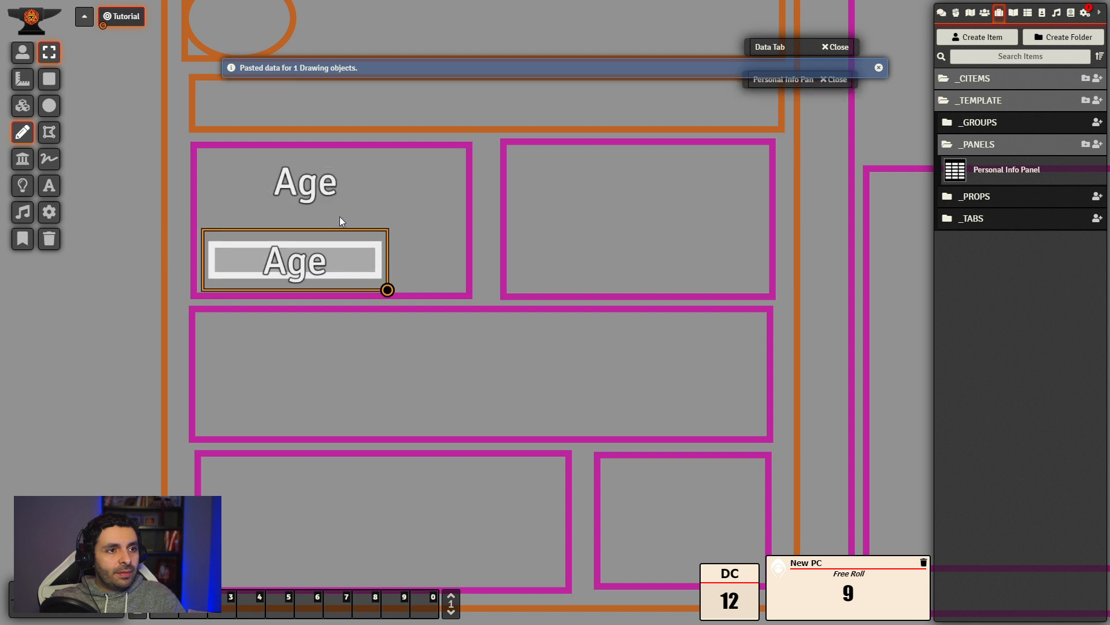
- Relabel the lower Age copy as "Height" and shift the upper Age text slightly toward the panel's left edge
double_click(305, 269)
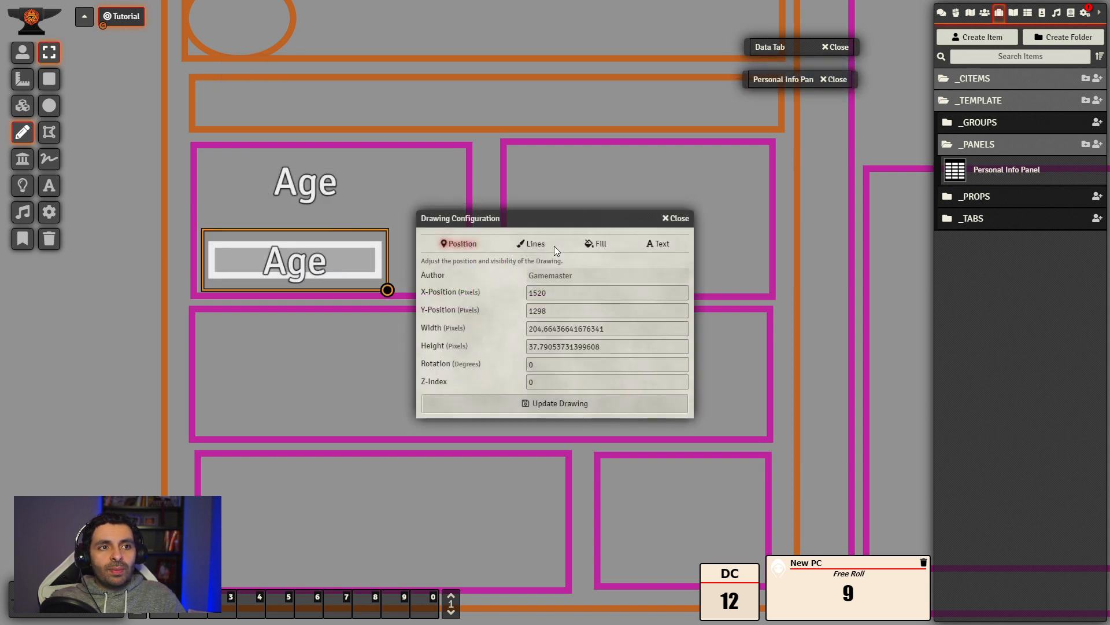
left_click(659, 243)
left_click(462, 276)
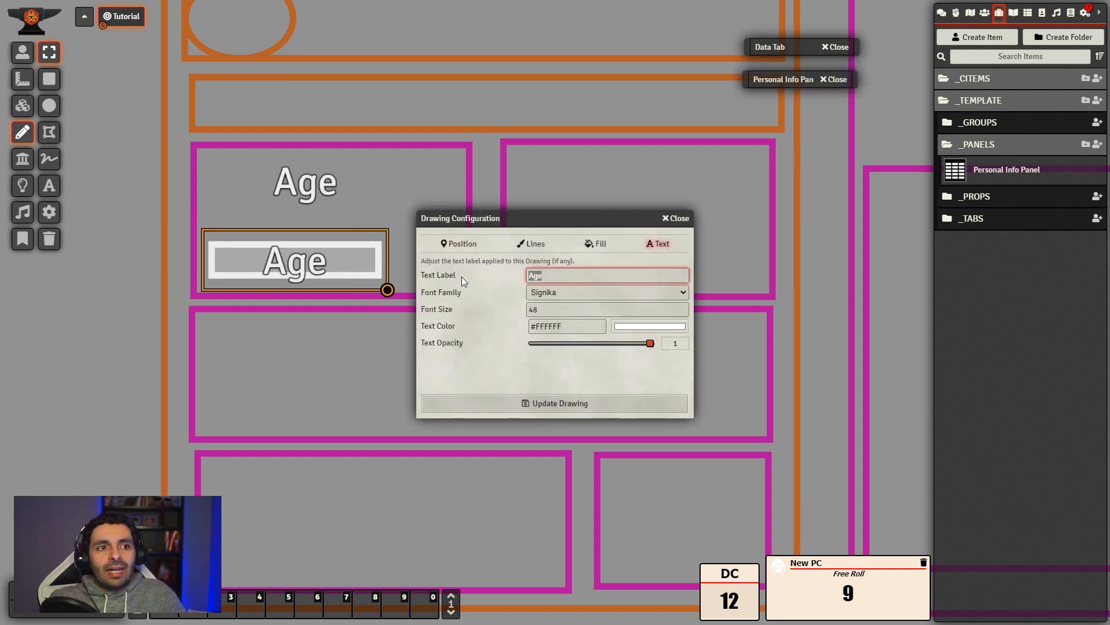
type("Height")
key("Return")
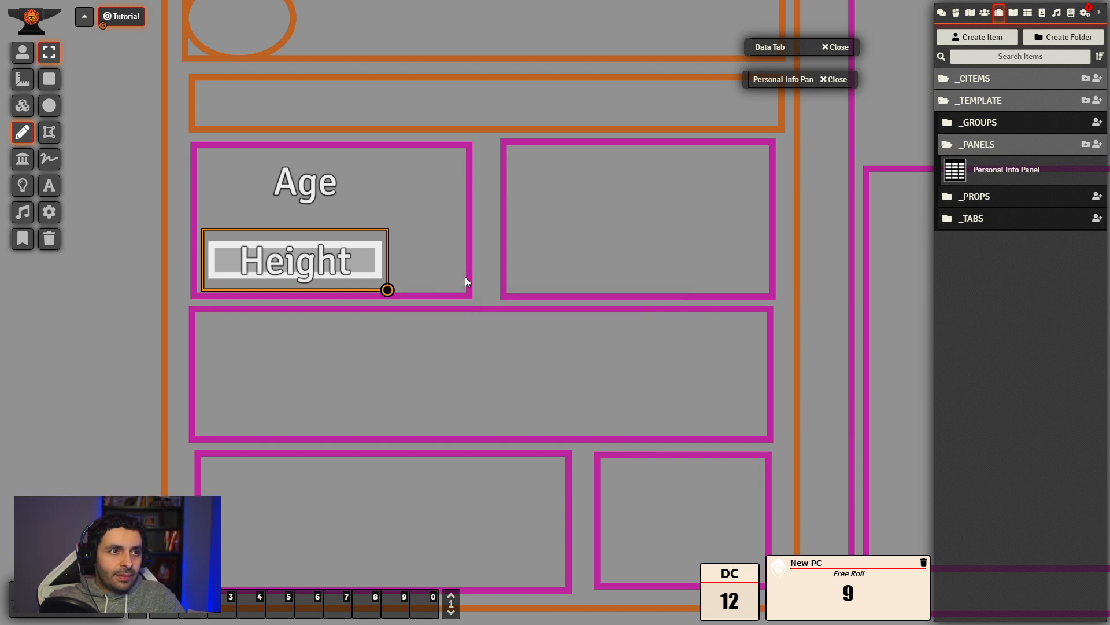
left_click(345, 186)
left_click_drag(312, 185, 291, 186)
- Restore the Personal Info Panel sheet beside the layout and compare its columns setting with the stacked Age and Height texts
double_click(800, 79)
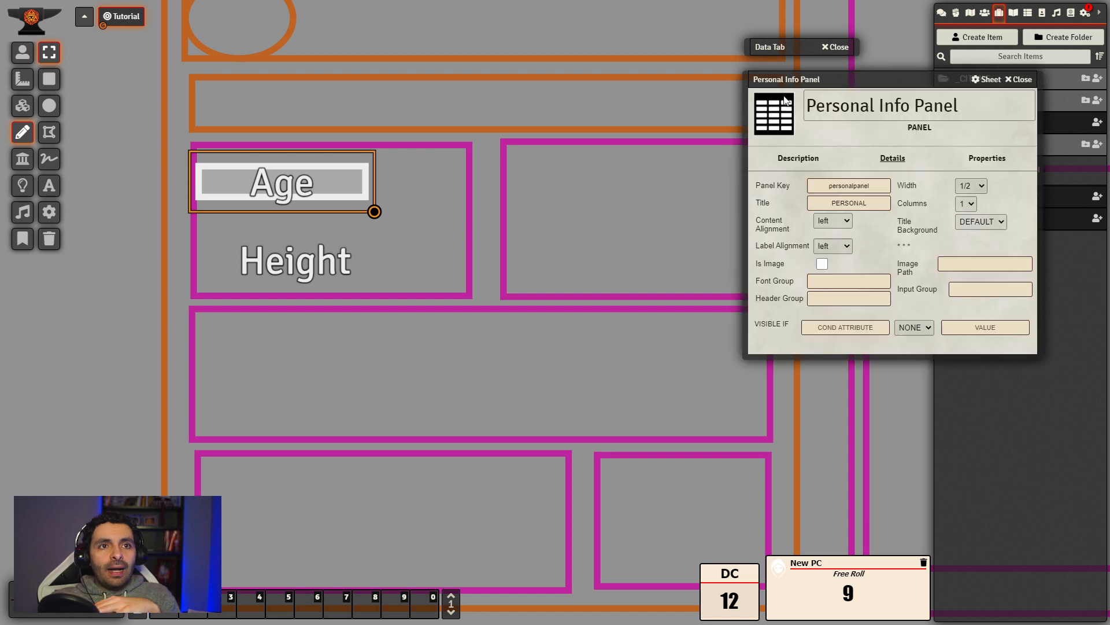
left_click_drag(833, 76, 676, 133)
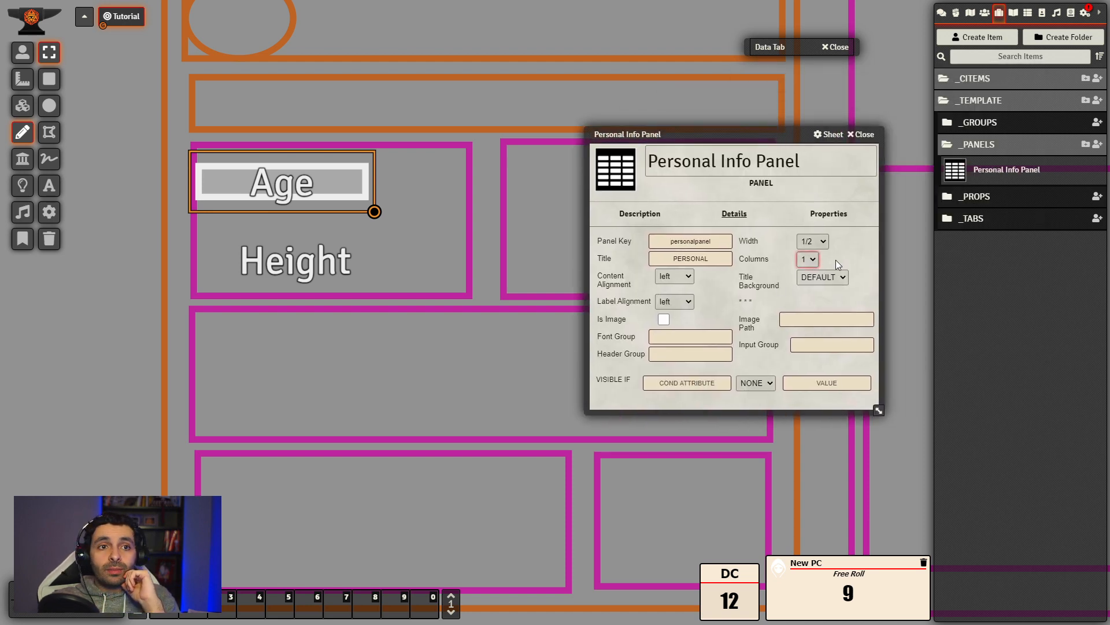
left_click(325, 260)
left_click(317, 200)
left_click(347, 265)
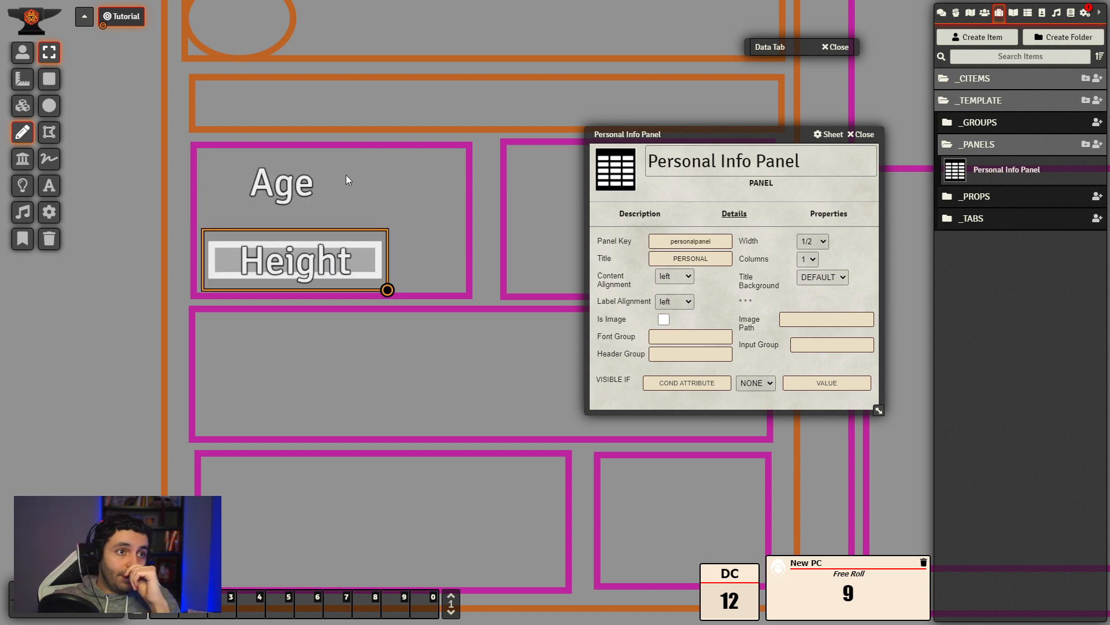
left_click(305, 202)
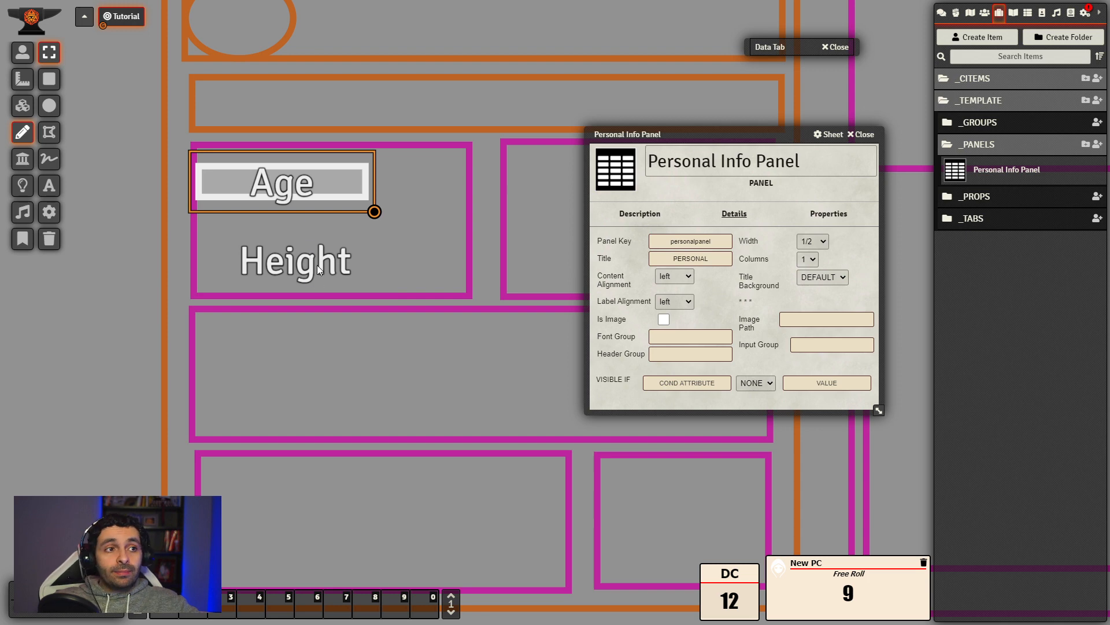
- Set the Personal Info Panel's columns to 2 and place the Height text beside Age, spacing both across the magenta panel
left_click(307, 275)
left_click(303, 210)
left_click(306, 266)
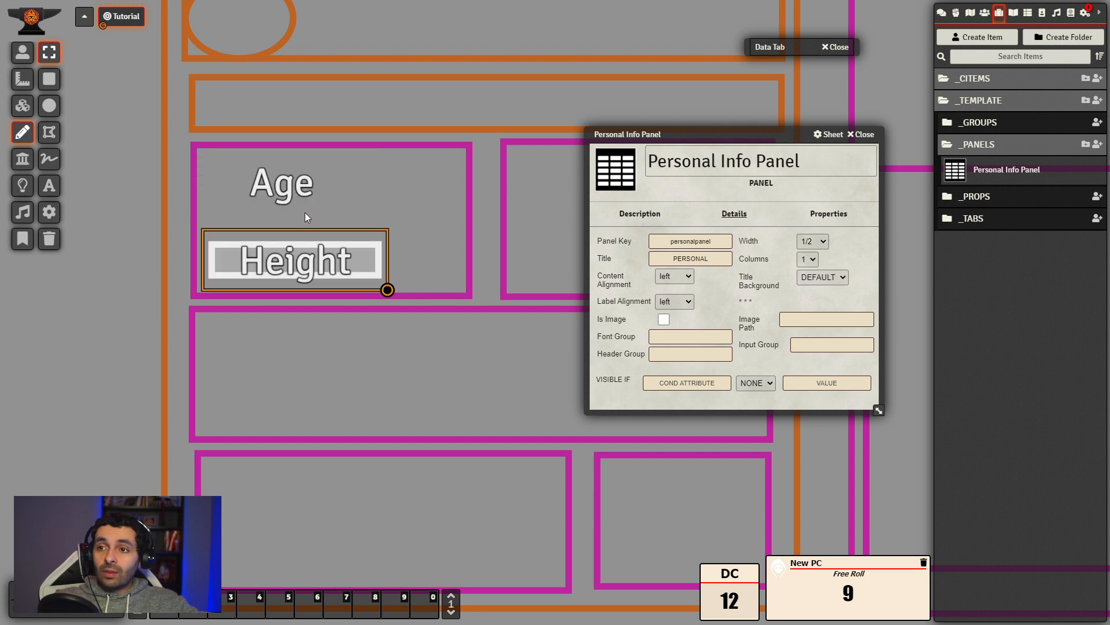
left_click(295, 188)
left_click(308, 251)
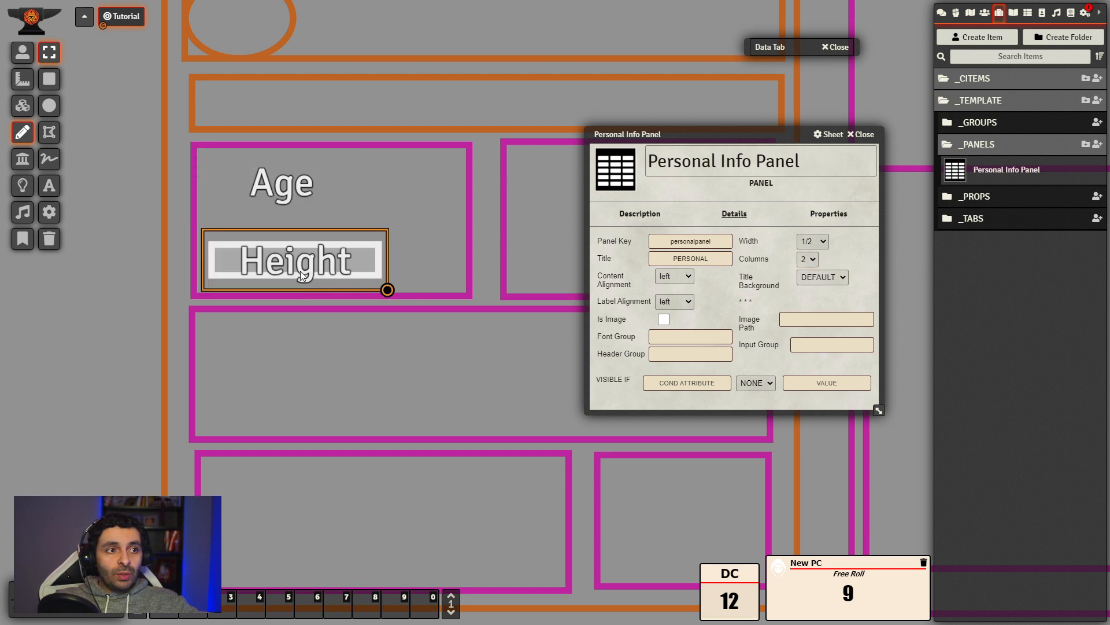
left_click_drag(300, 271, 424, 191)
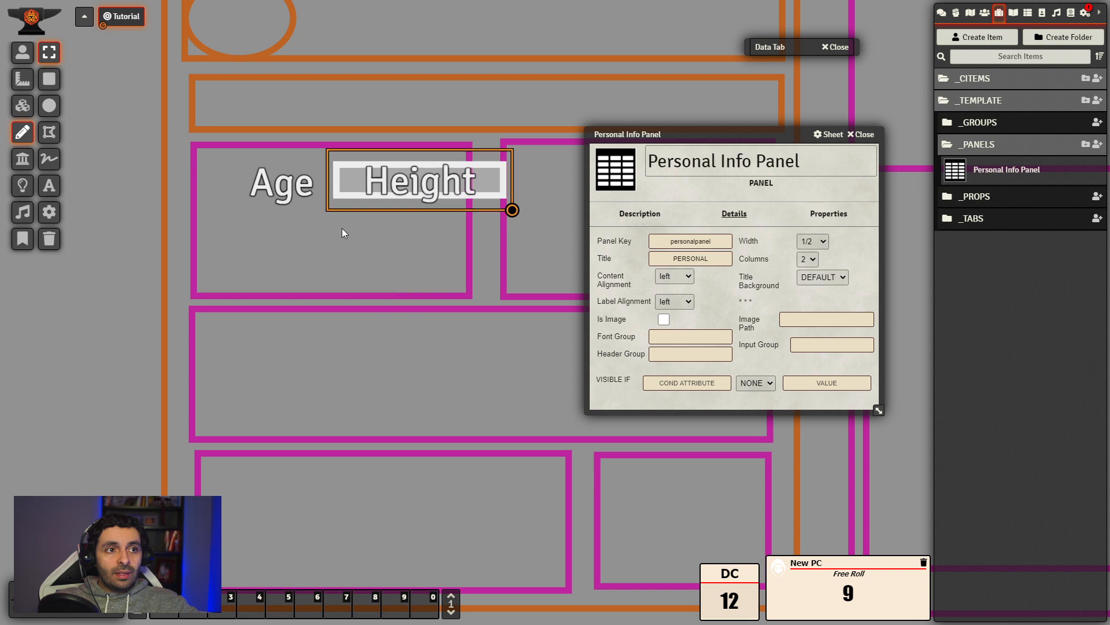
left_click_drag(276, 168, 235, 166)
mouse_move(448, 176)
left_mouse_down()
mouse_move(415, 176)
mouse_move(434, 177)
left_mouse_up()
left_click(432, 259)
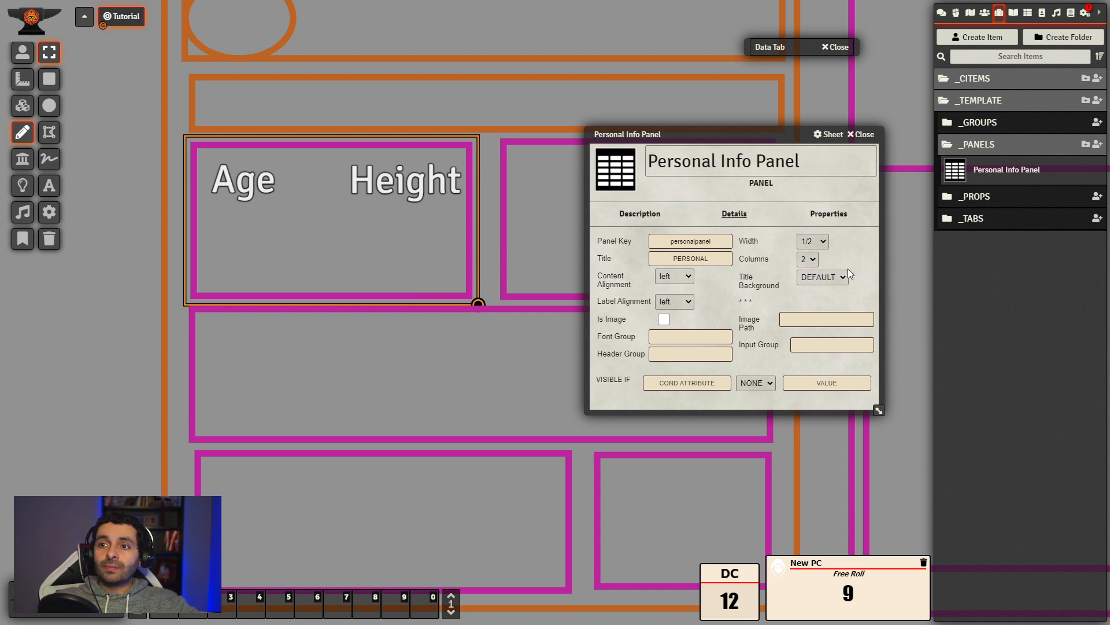
- Duplicate the Height text and place the copy below Age in the same magenta panel
left_click(399, 191)
left_click(241, 190)
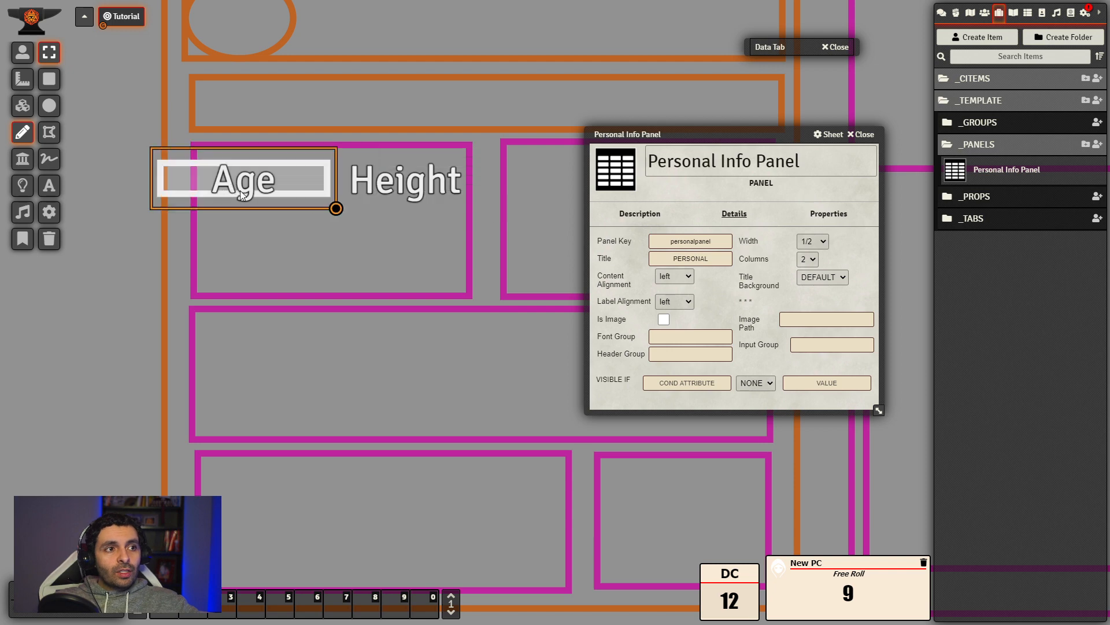
left_click(431, 172)
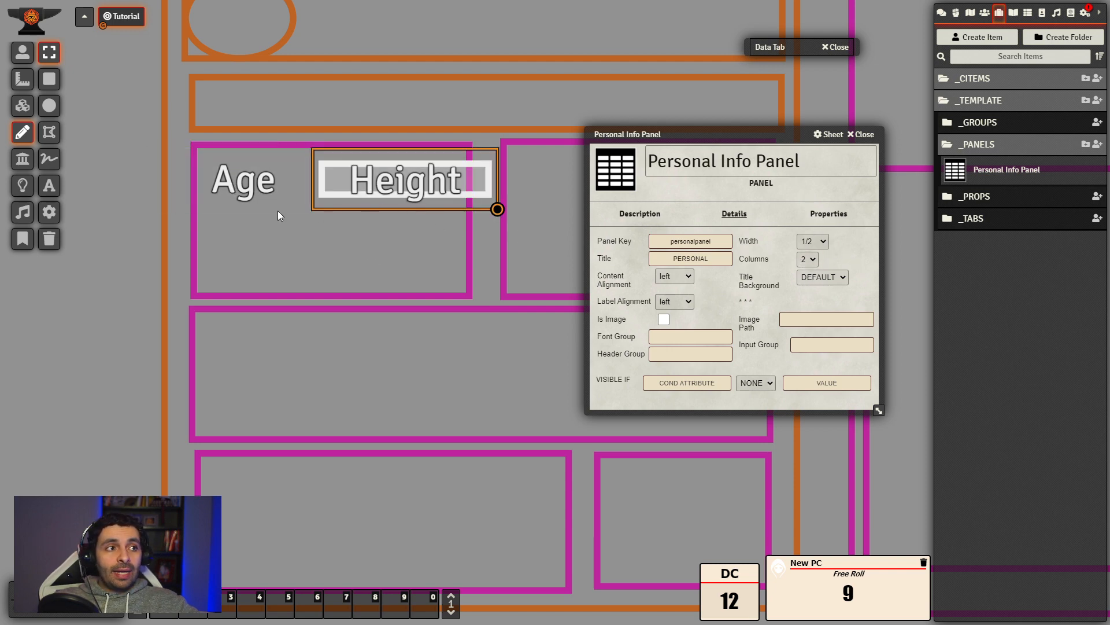
key("ctrl+c")
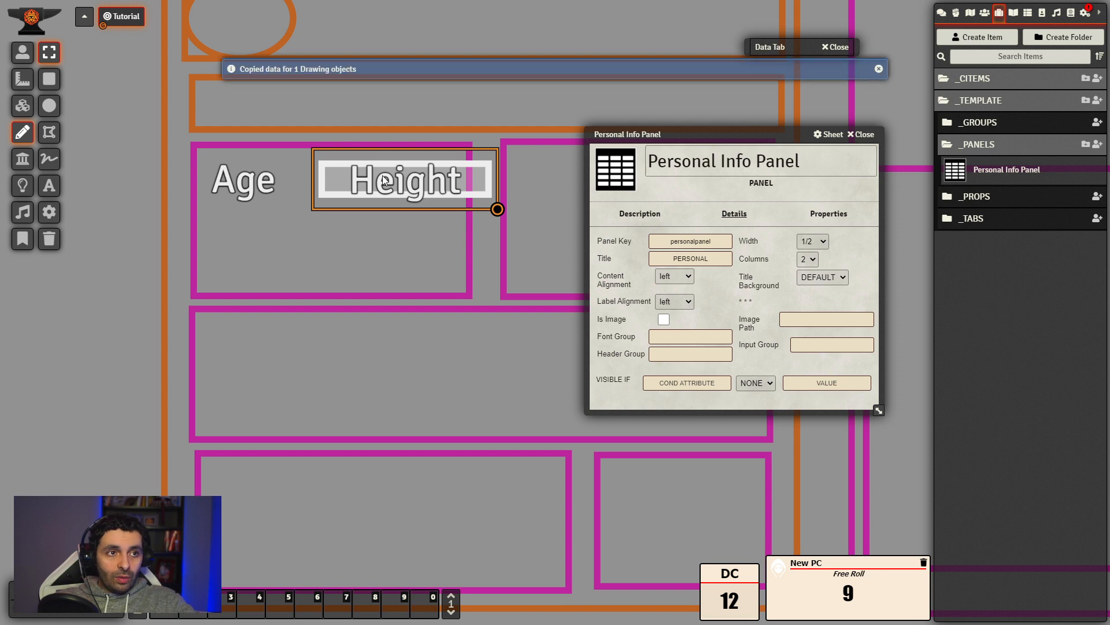
key("ctrl+v")
left_click_drag(382, 181, 269, 238)
- Relabel the copied Height text below Age as "Weight" and leave drawing mode
double_click(273, 239)
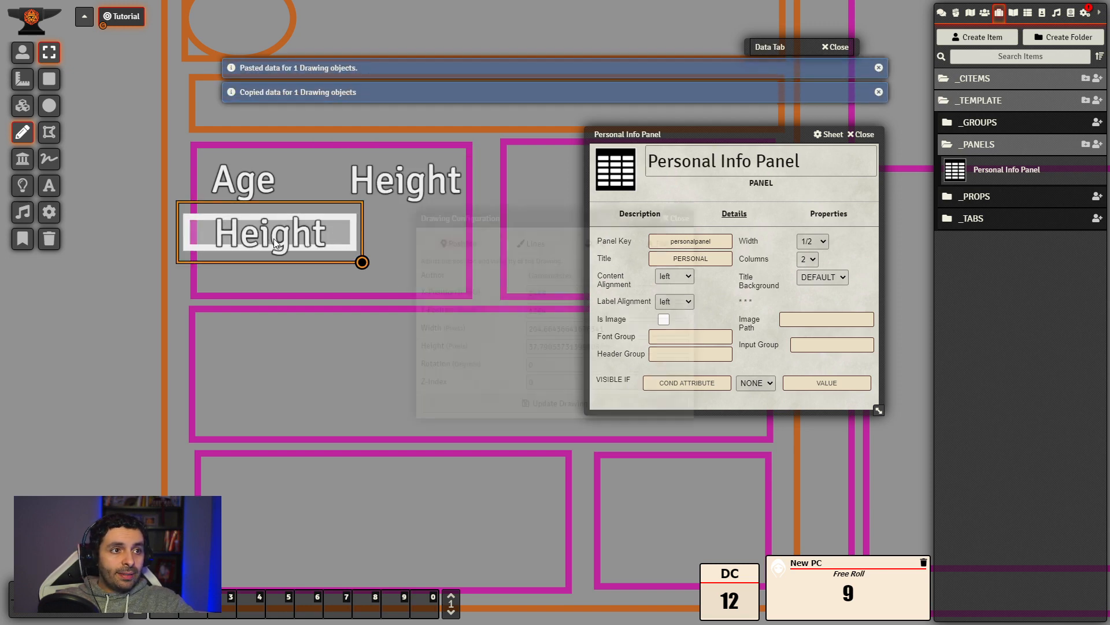
left_click(659, 243)
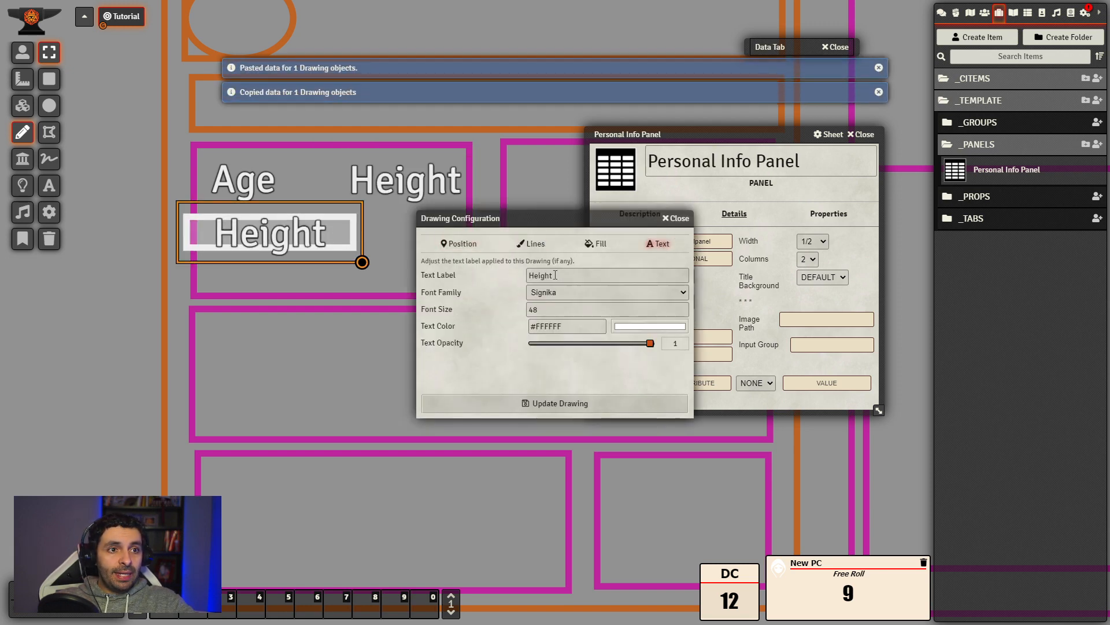
double_click(544, 275)
type("Weight")
key("Return")
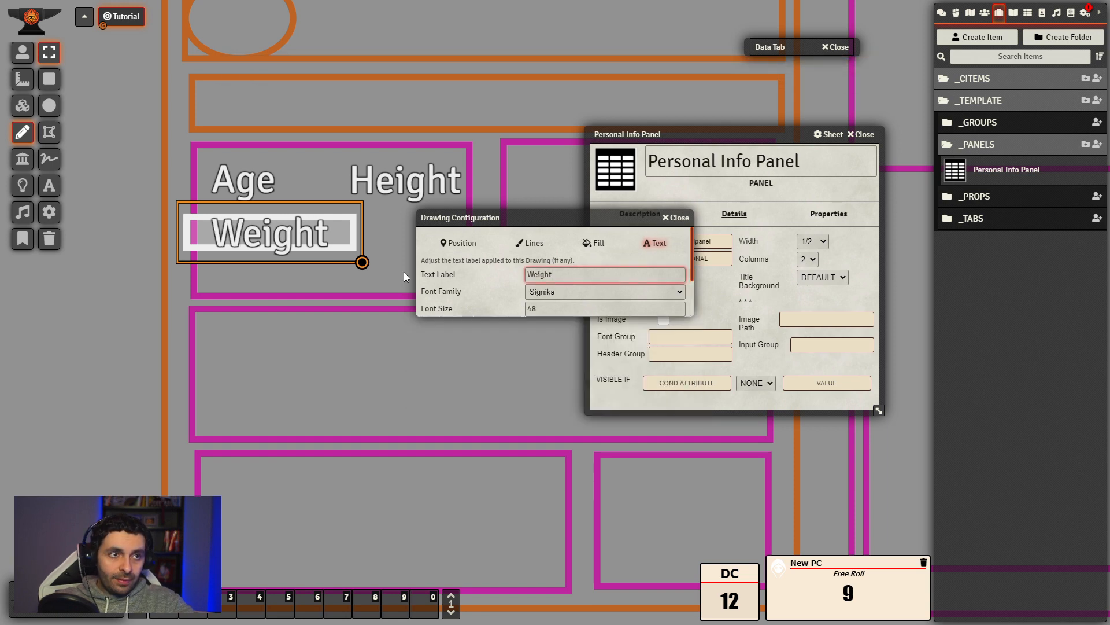
left_click(22, 52)
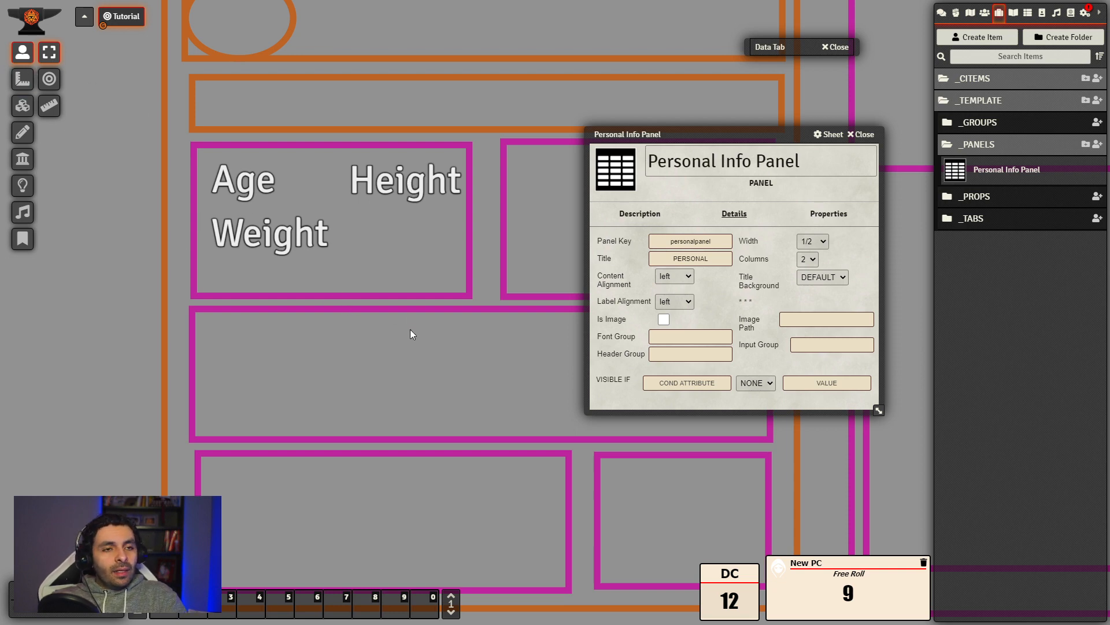
- Set the Personal Info Panel's columns to 1 and move its sheet closer to the layout drawing
scroll(409, 330, "down", 5)
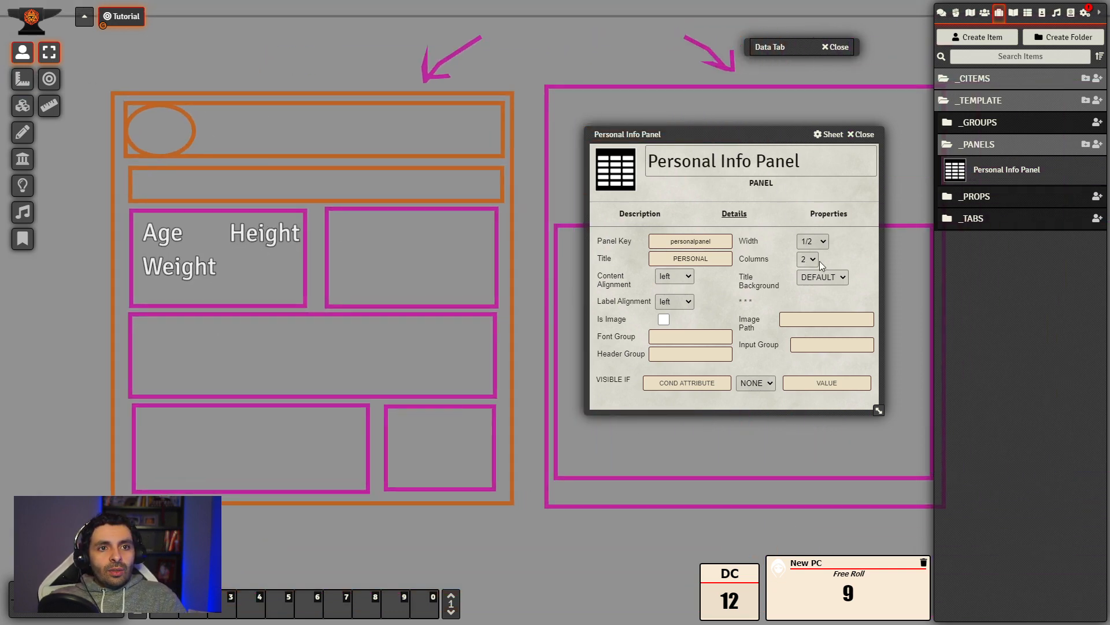
left_click(816, 259)
left_click(814, 278)
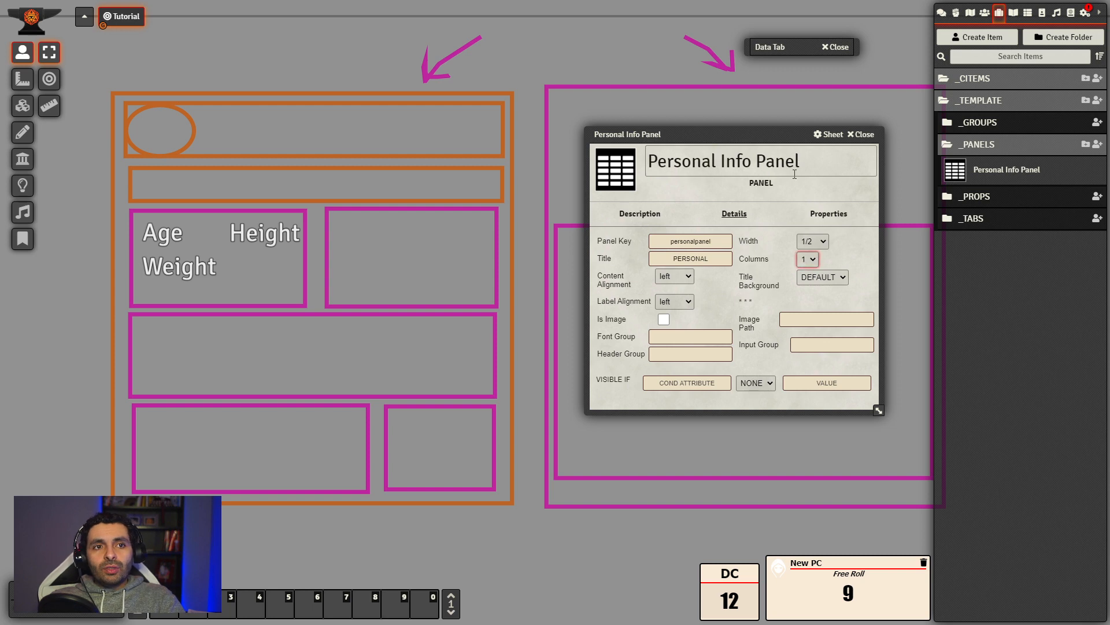
left_click_drag(780, 134, 676, 157)
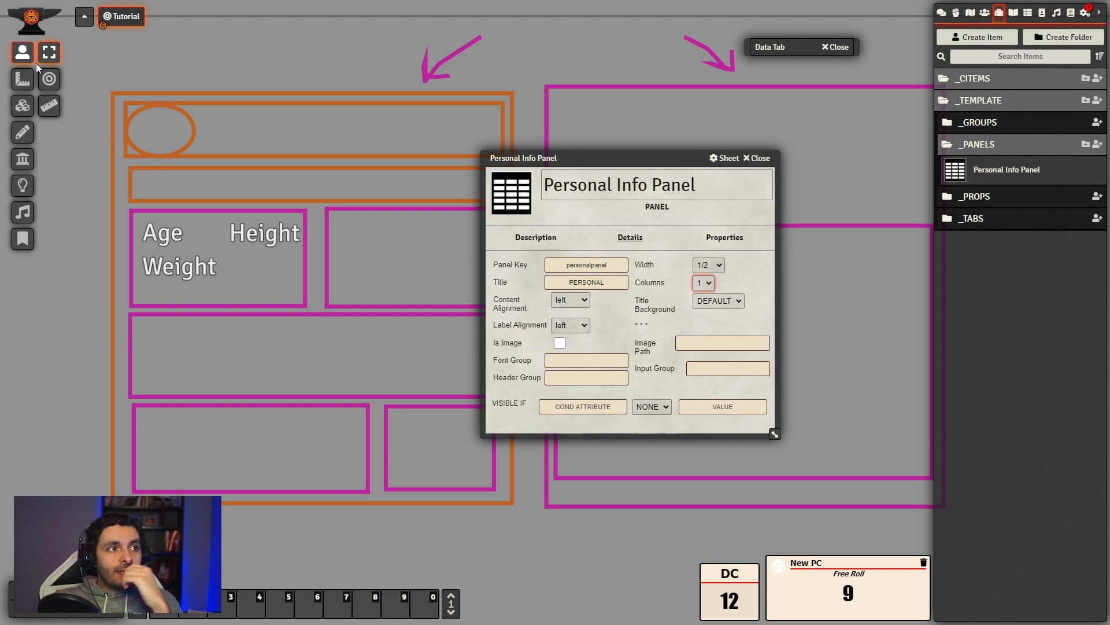
- Delete the Height text drawing beside Age in the layout
left_click(23, 133)
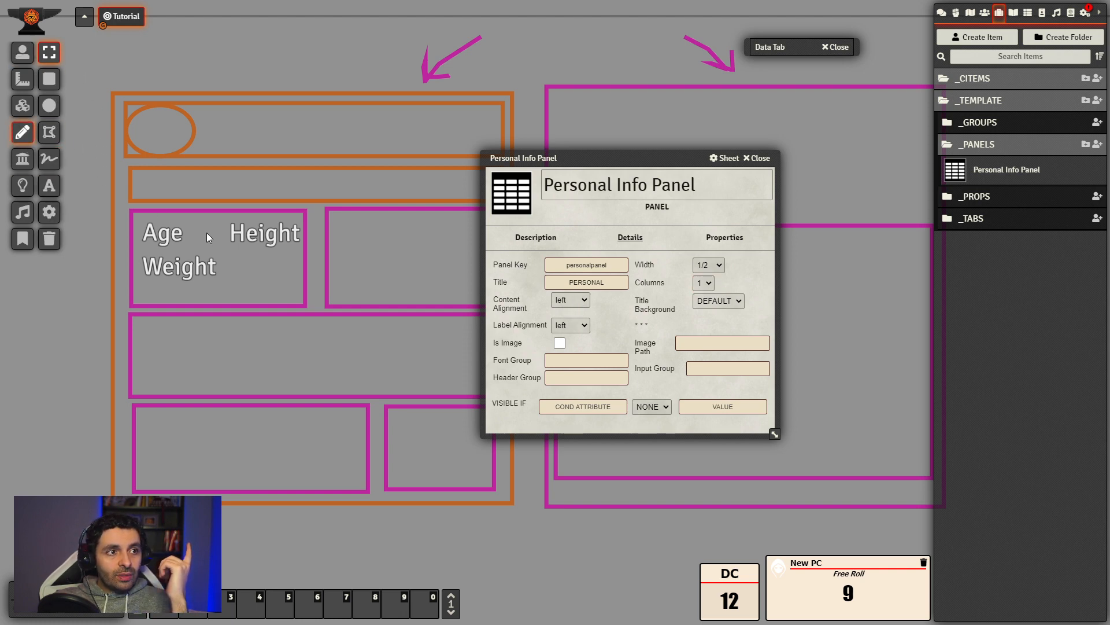
left_click(241, 238)
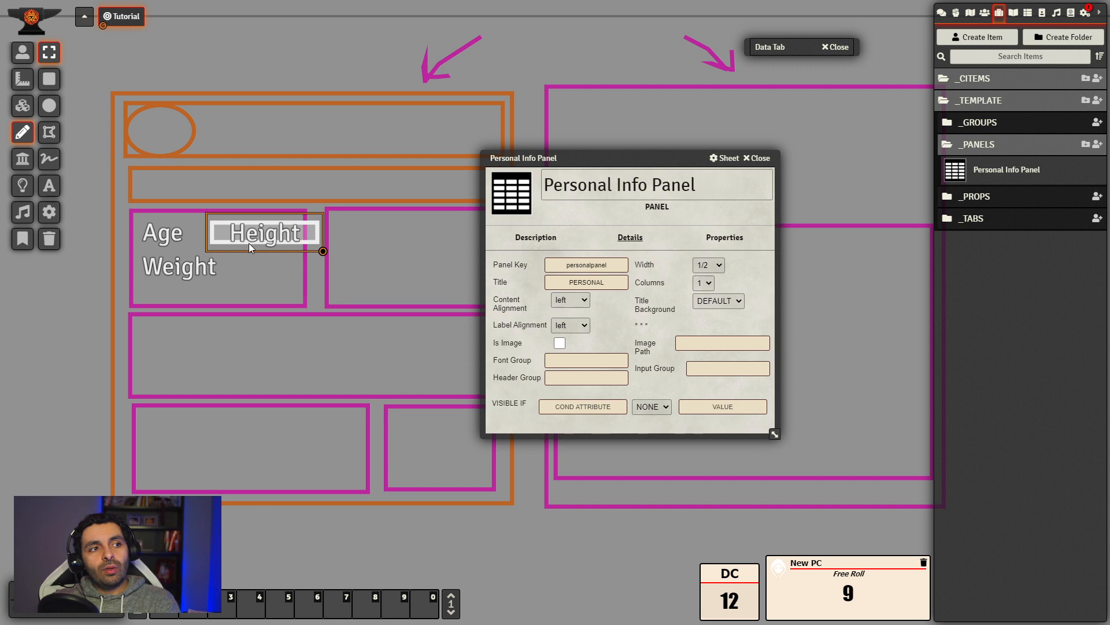
key("Delete")
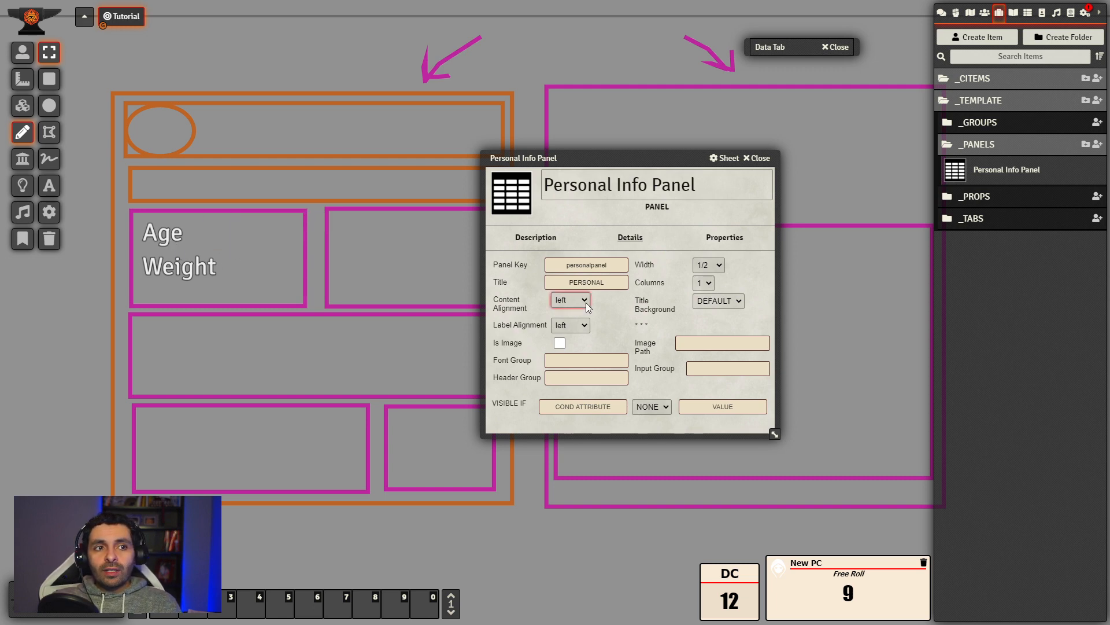
- Set the panel's Content Alignment to center and move the Age and Weight texts to the middle of their magenta panel
left_click(585, 322)
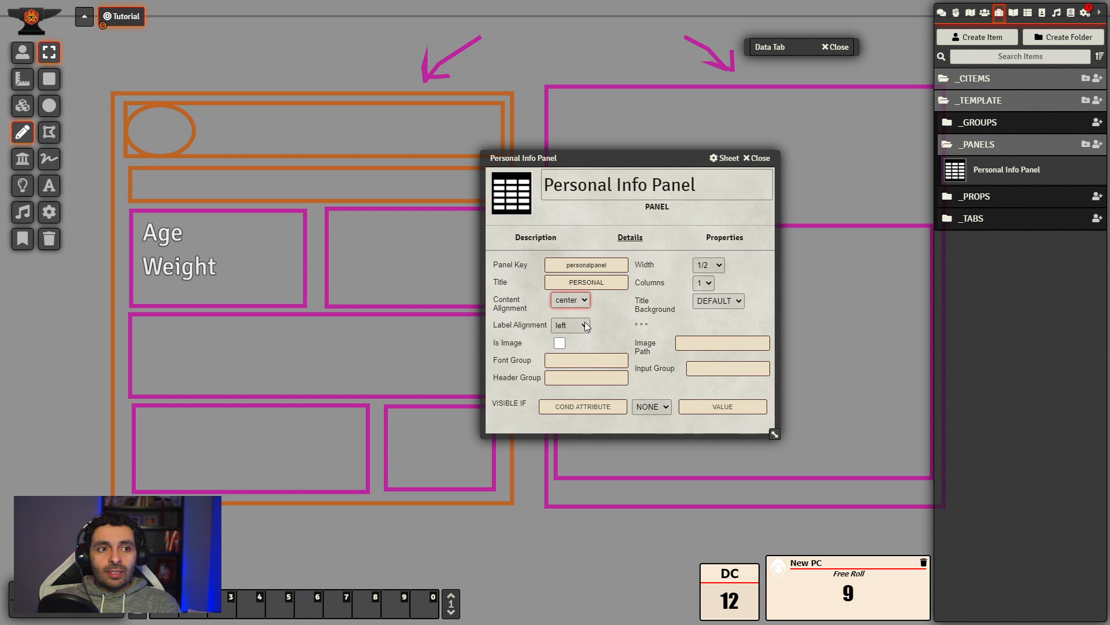
left_click_drag(155, 231, 230, 271)
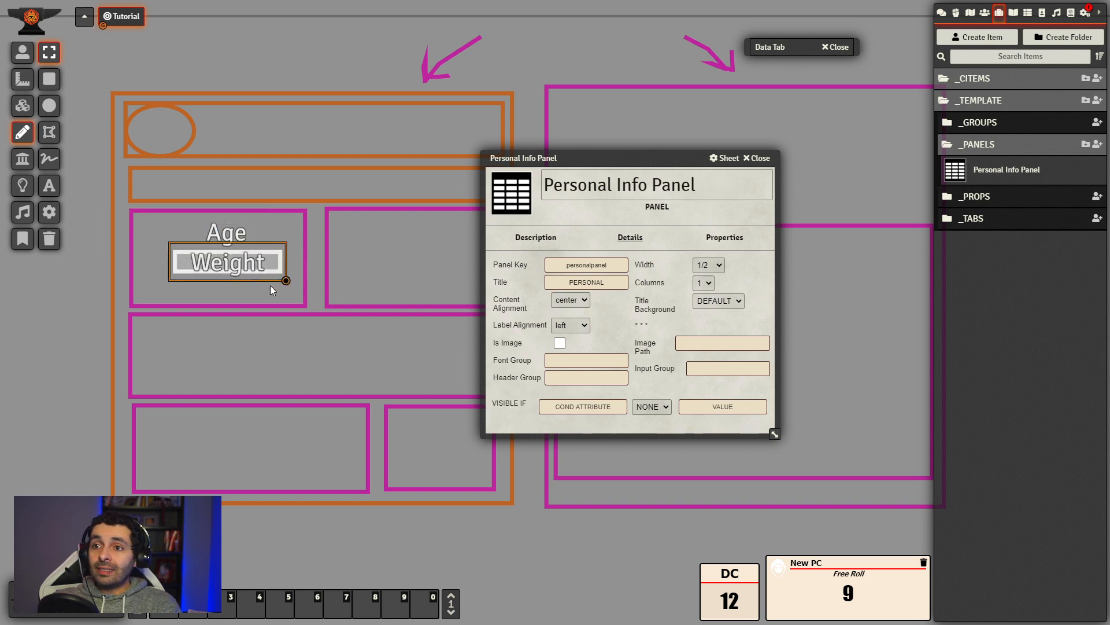
- Set Content Alignment to left and shift the Age and Weight texts toward the magenta panel's left side
left_click(587, 300)
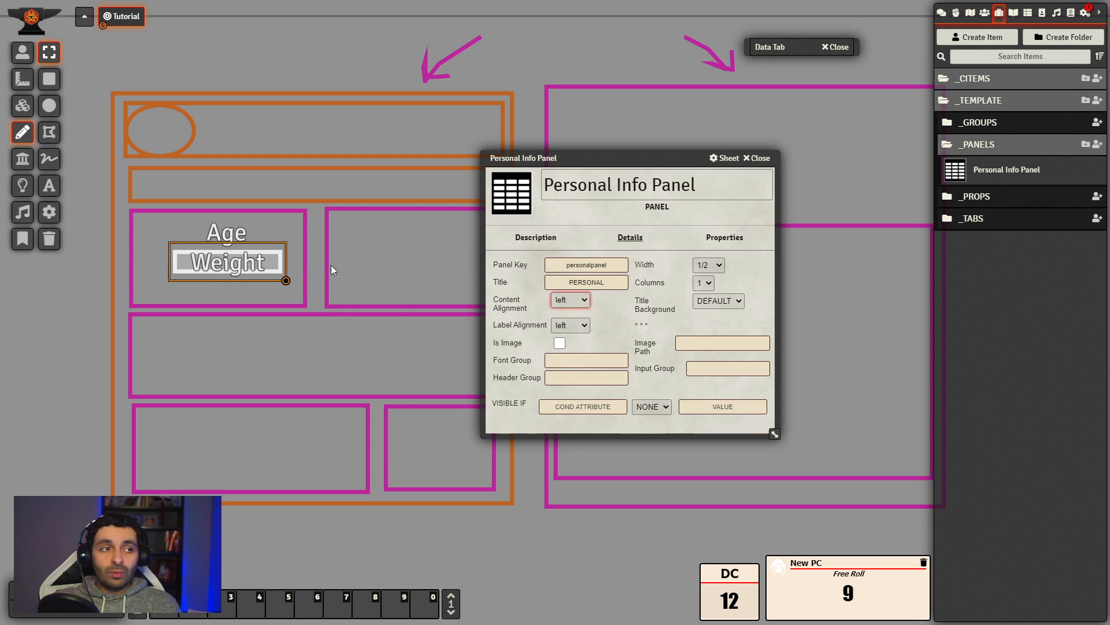
left_click(222, 234)
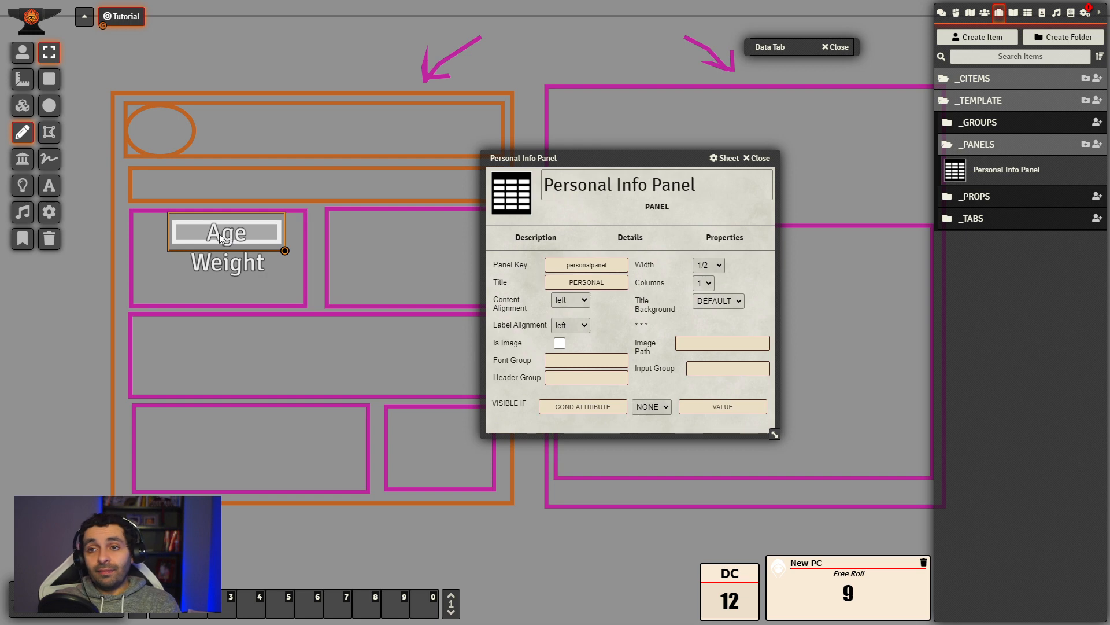
left_click_drag(219, 234, 184, 234)
left_click_drag(226, 277, 189, 269)
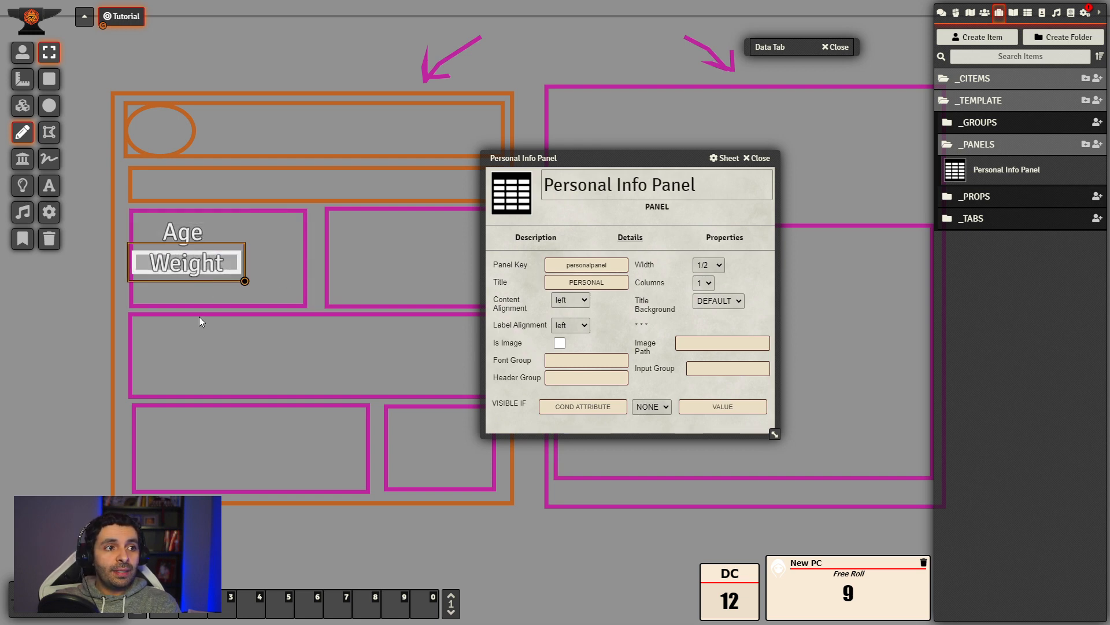
left_click(583, 303)
left_click(607, 310)
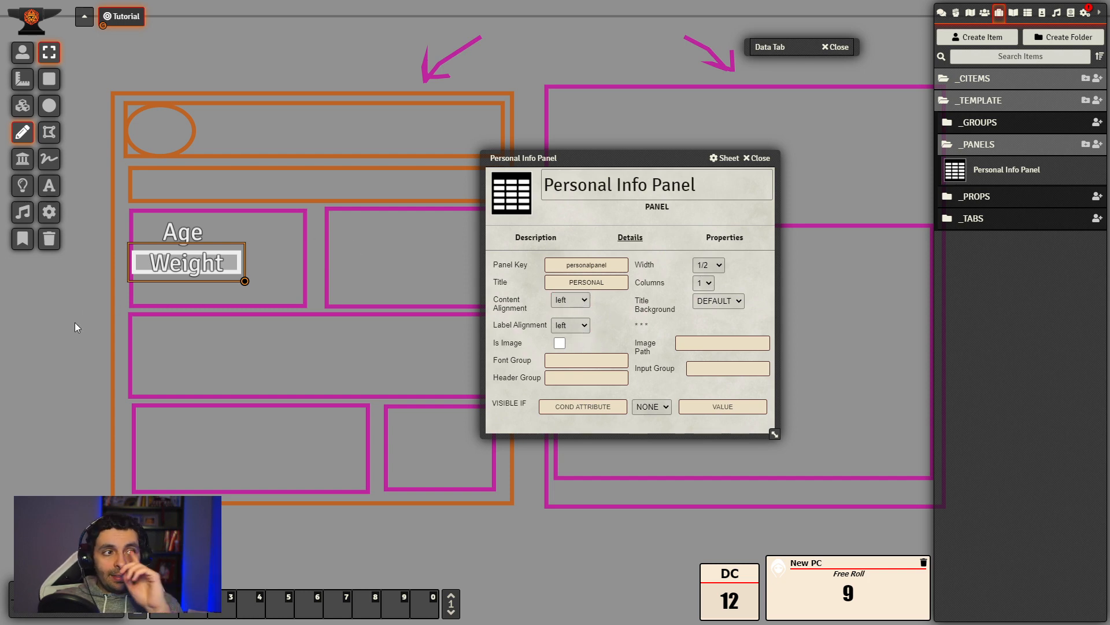
- Draw a small input-box rectangle beside each of the Age and Weight texts inside the magenta panel
scroll(132, 269, "up", 5)
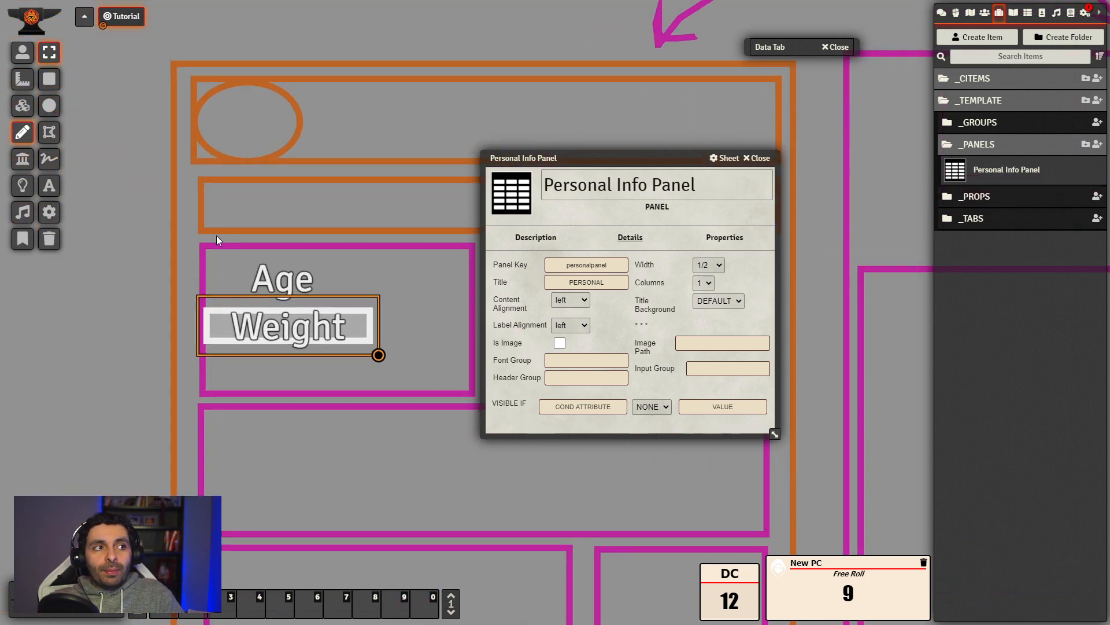
left_click_drag(240, 250, 200, 248)
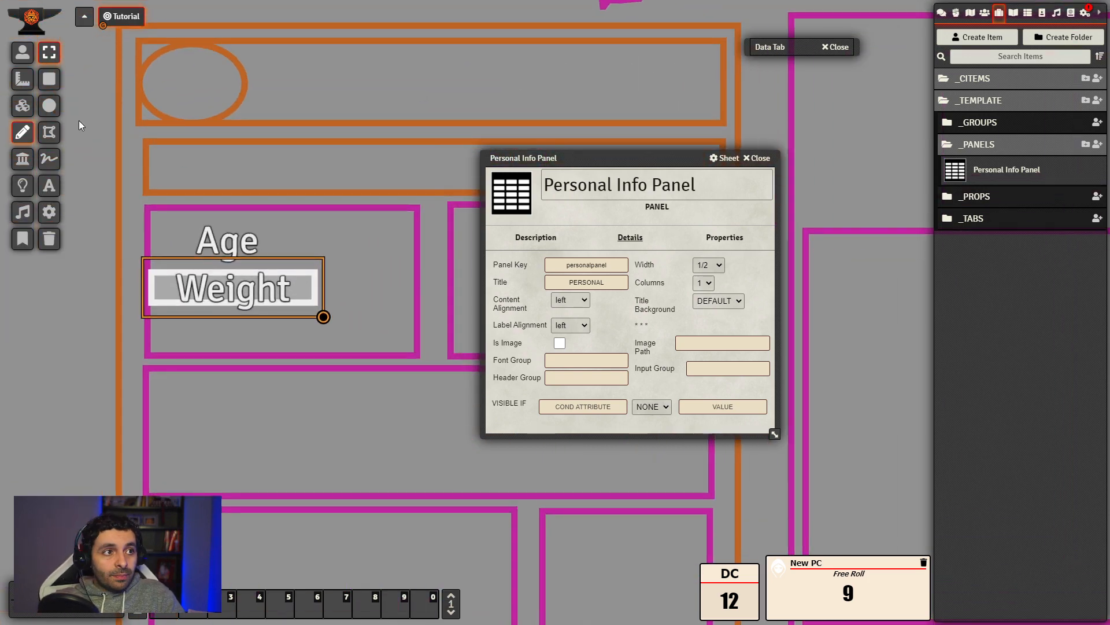
left_click(47, 80)
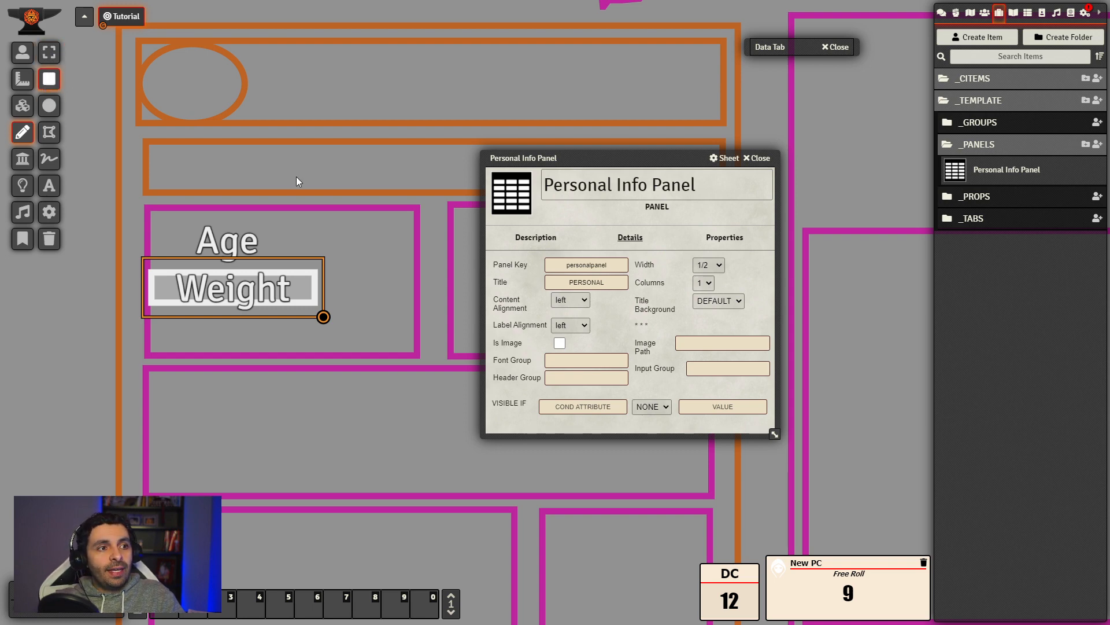
mouse_move(369, 252)
left_mouse_down()
mouse_move(411, 256)
mouse_move(303, 309)
left_mouse_up()
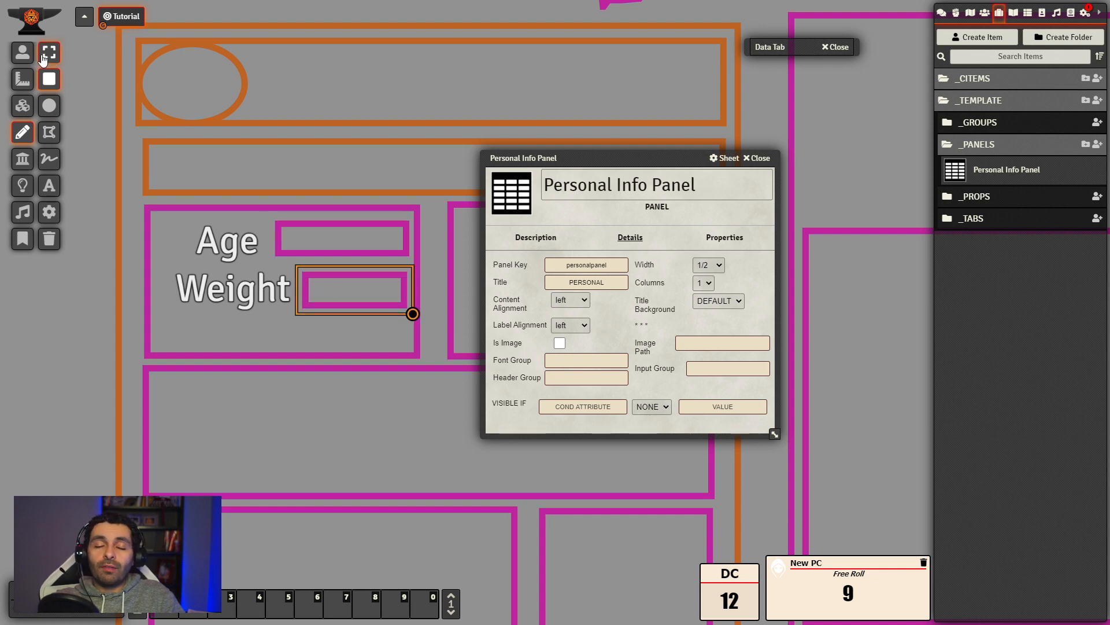
left_click(22, 53)
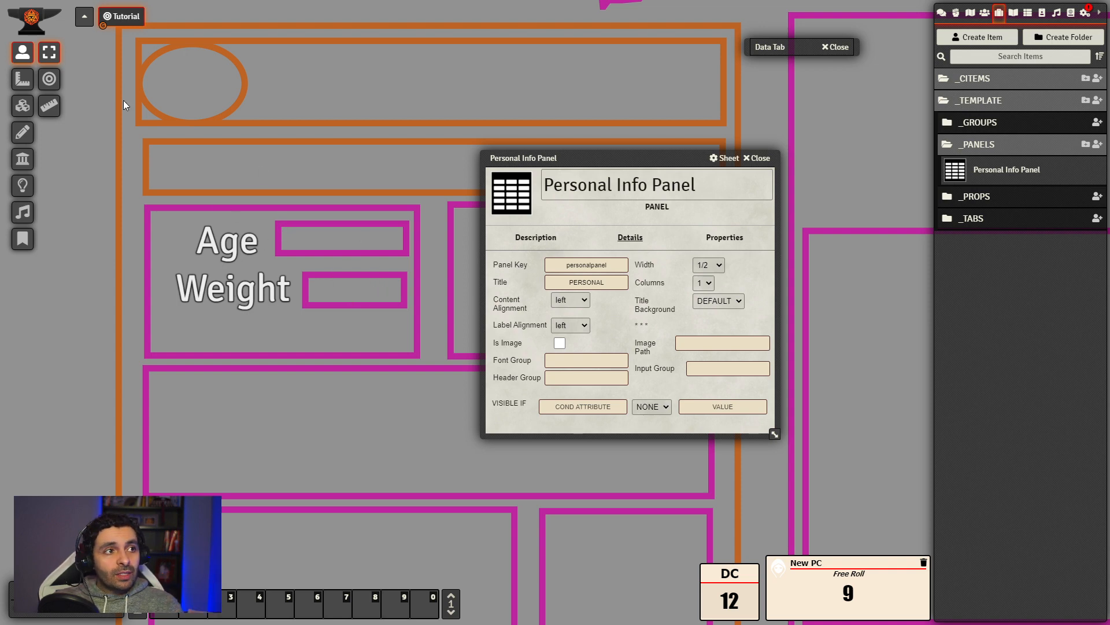
- Move the Age and Weight texts against the magenta panel's left edge, away from their input boxes
left_click(22, 132)
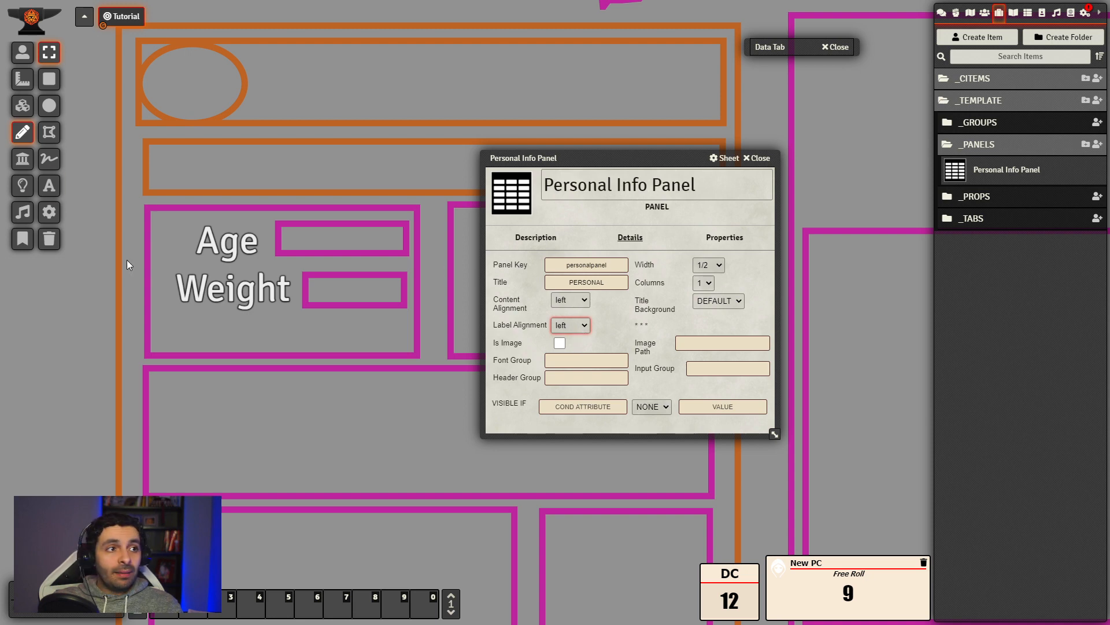
left_click(229, 244)
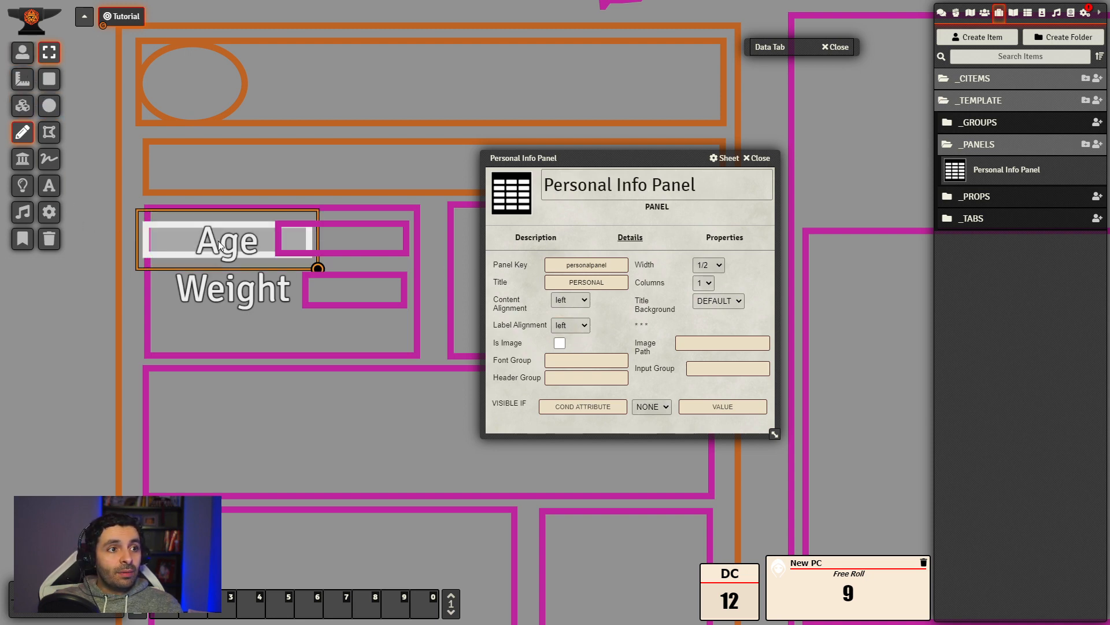
left_click_drag(229, 243, 187, 246)
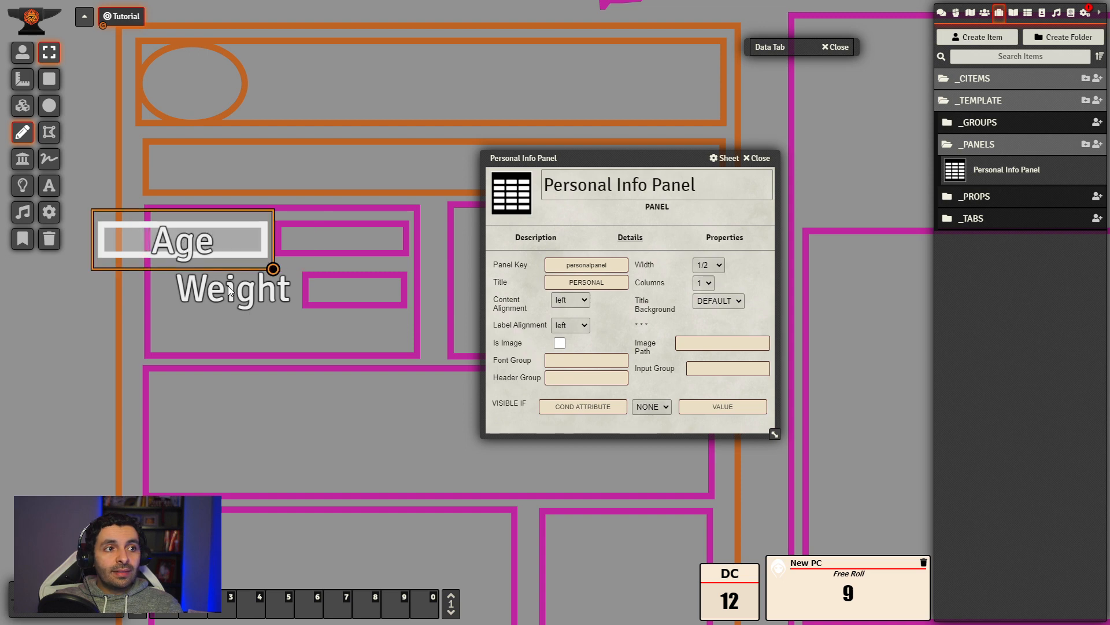
left_click_drag(232, 288, 211, 290)
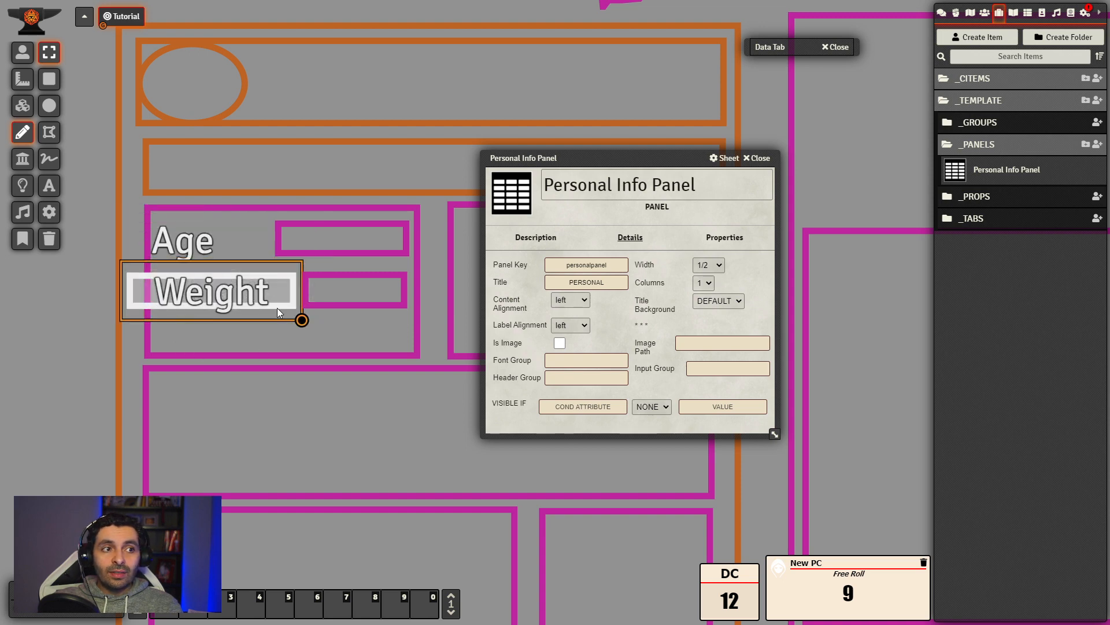
left_click_drag(104, 197, 277, 264)
left_click_drag(69, 277, 26, 401)
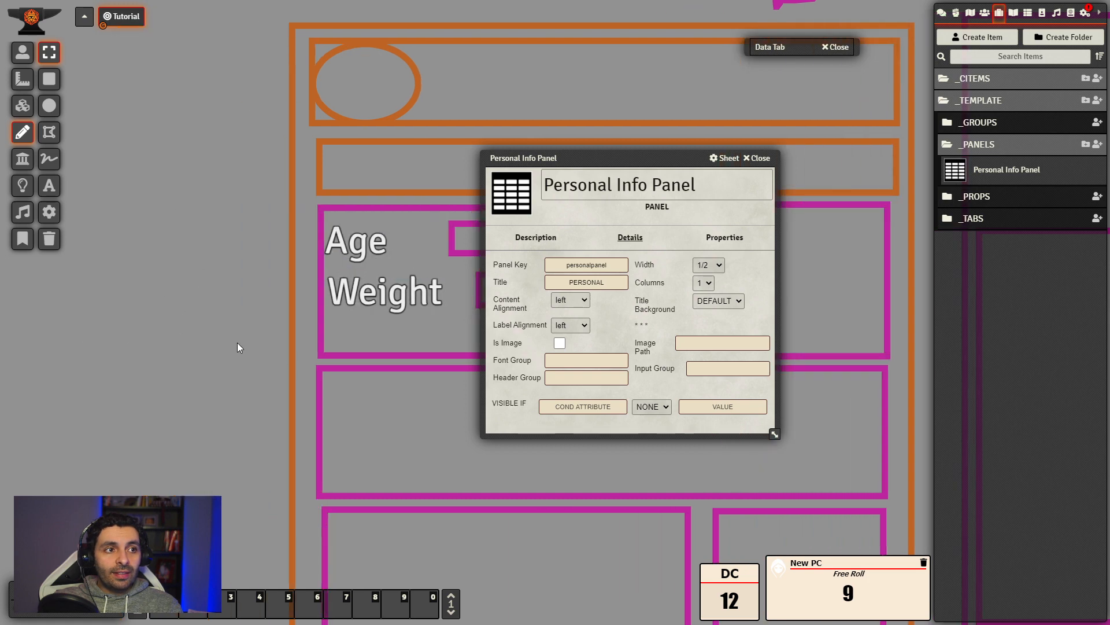
left_click_drag(238, 342, 120, 341)
mouse_move(333, 220)
left_mouse_down()
mouse_move(290, 240)
mouse_move(325, 221)
left_mouse_up()
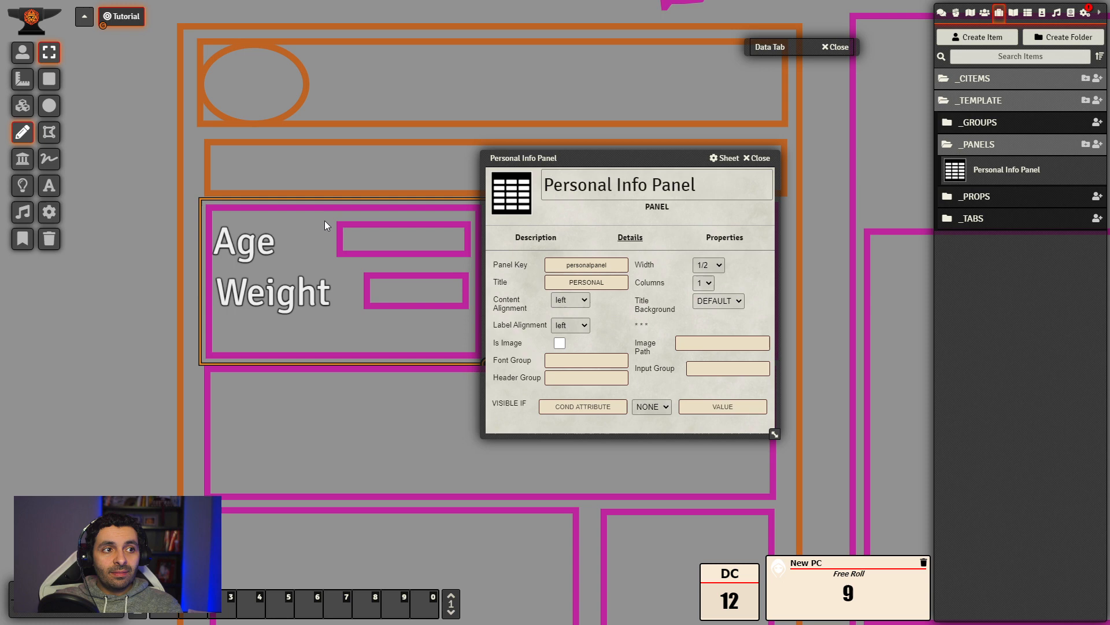
left_click(64, 245)
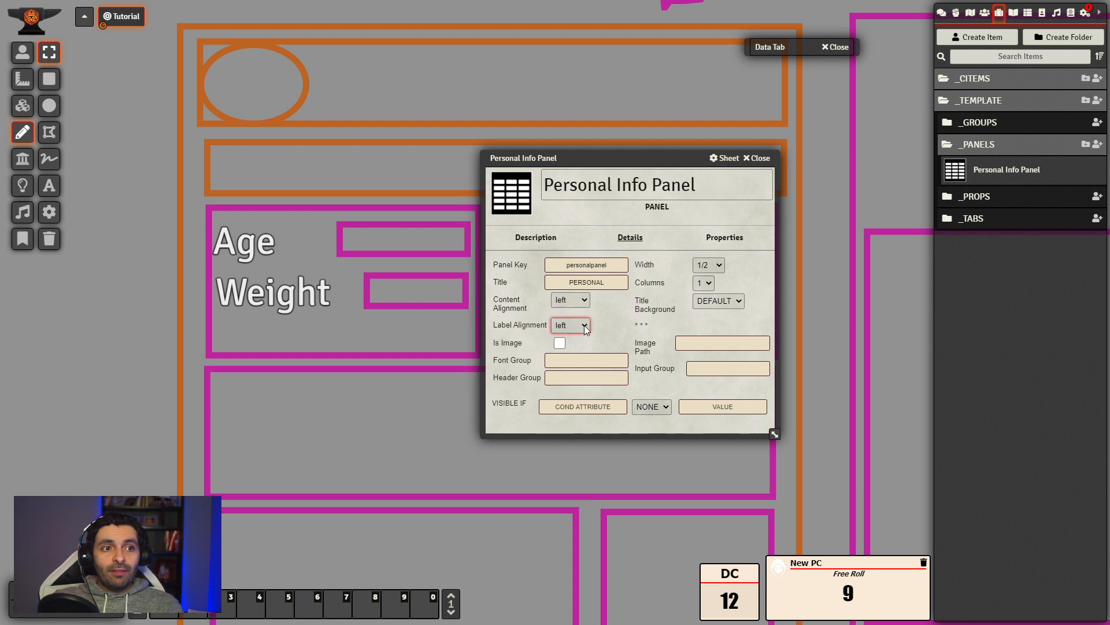
- Set the panel's Label Alignment to center and move the Age text toward the middle of its label area
left_click_drag(249, 248, 280, 248)
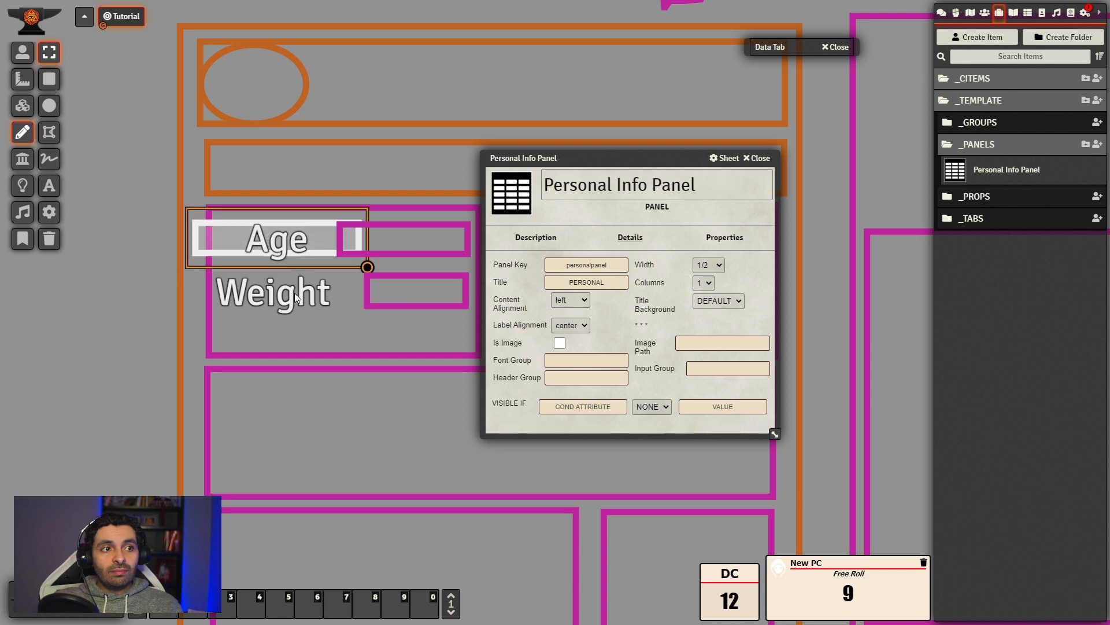
left_click(70, 304)
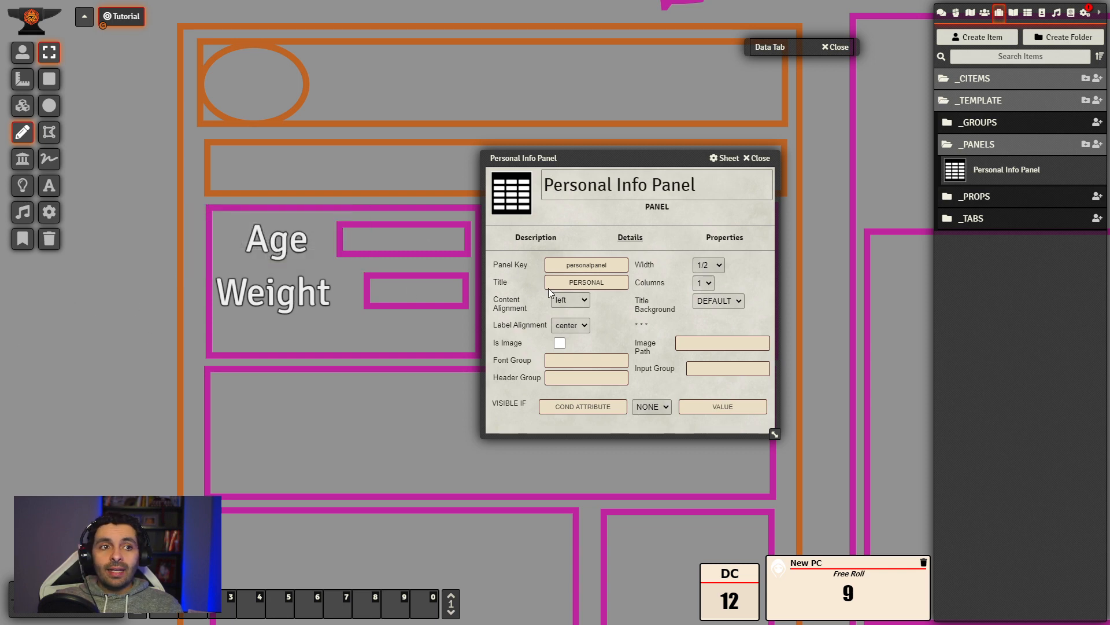
- Try Content Alignment right with the Age text shifted toward its input box, and return both to their left placement
left_click_drag(343, 262, 392, 265)
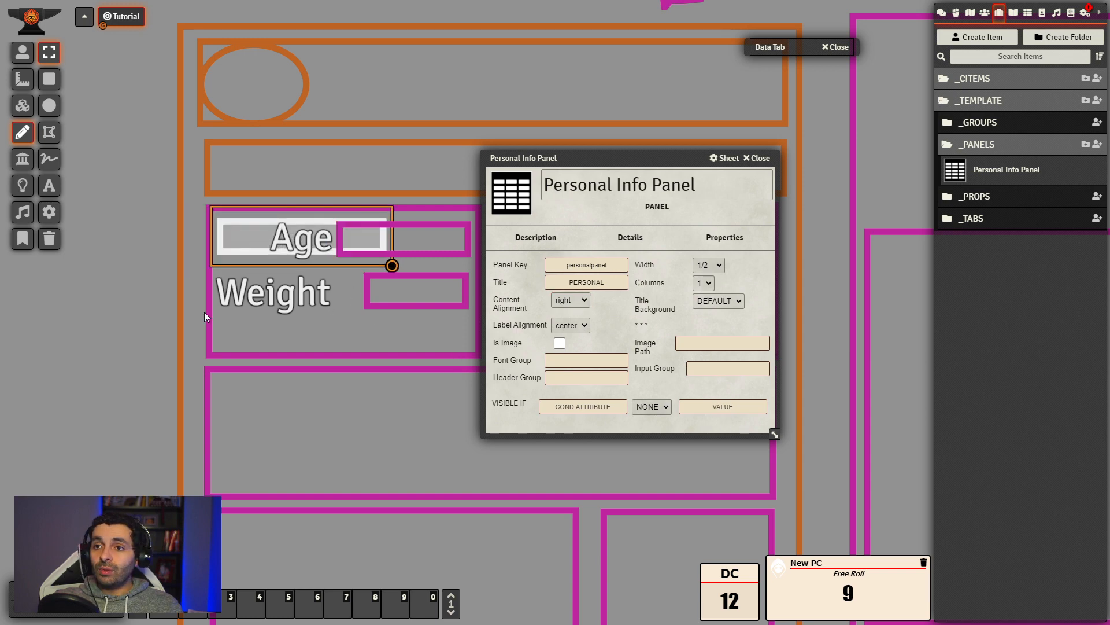
left_click_drag(304, 243, 271, 245)
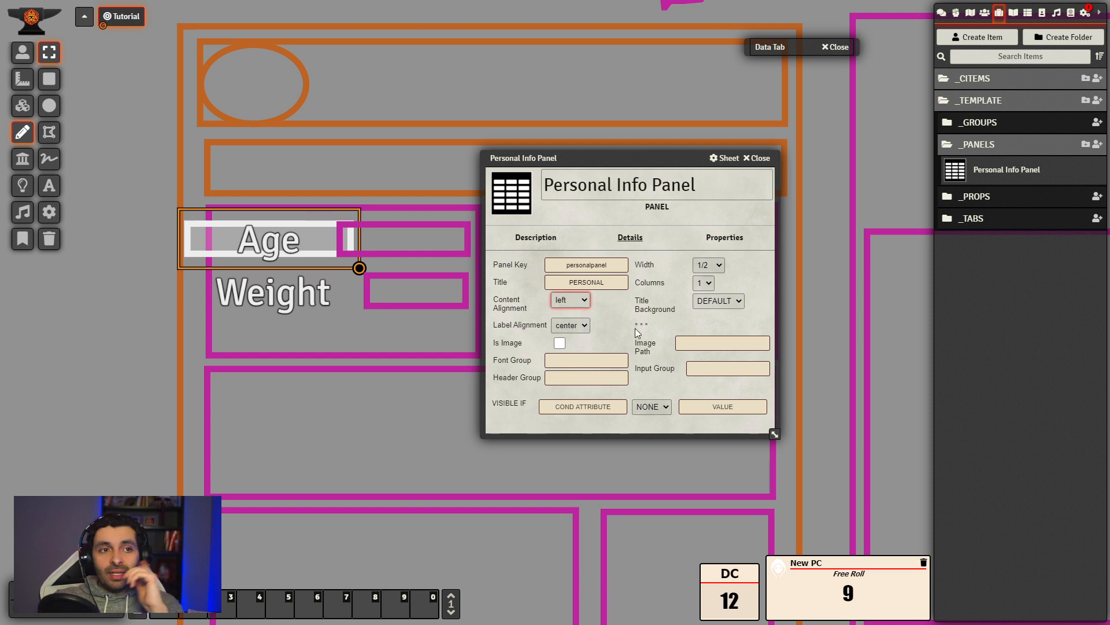
left_click(727, 330)
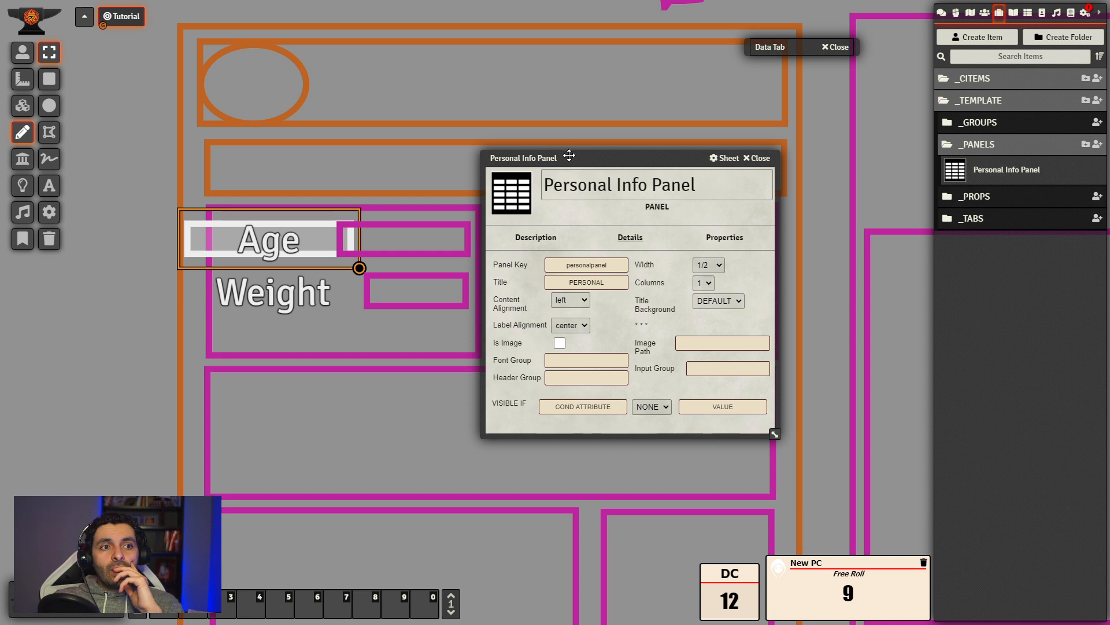
left_click_drag(623, 152, 613, 121)
left_click(551, 250)
double_click(550, 250)
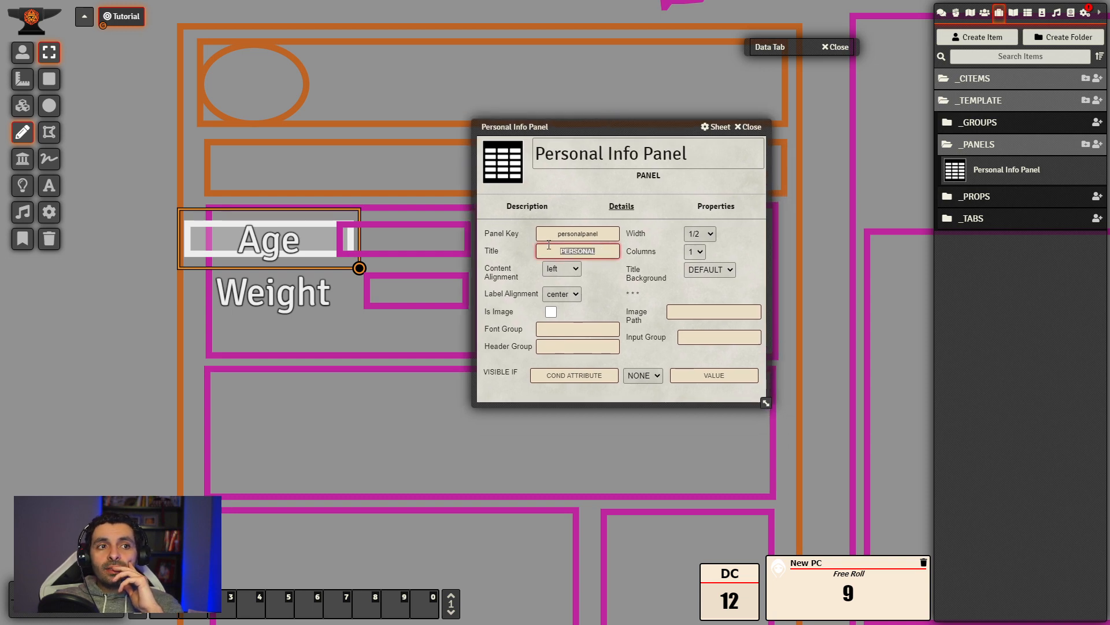
left_click(613, 254)
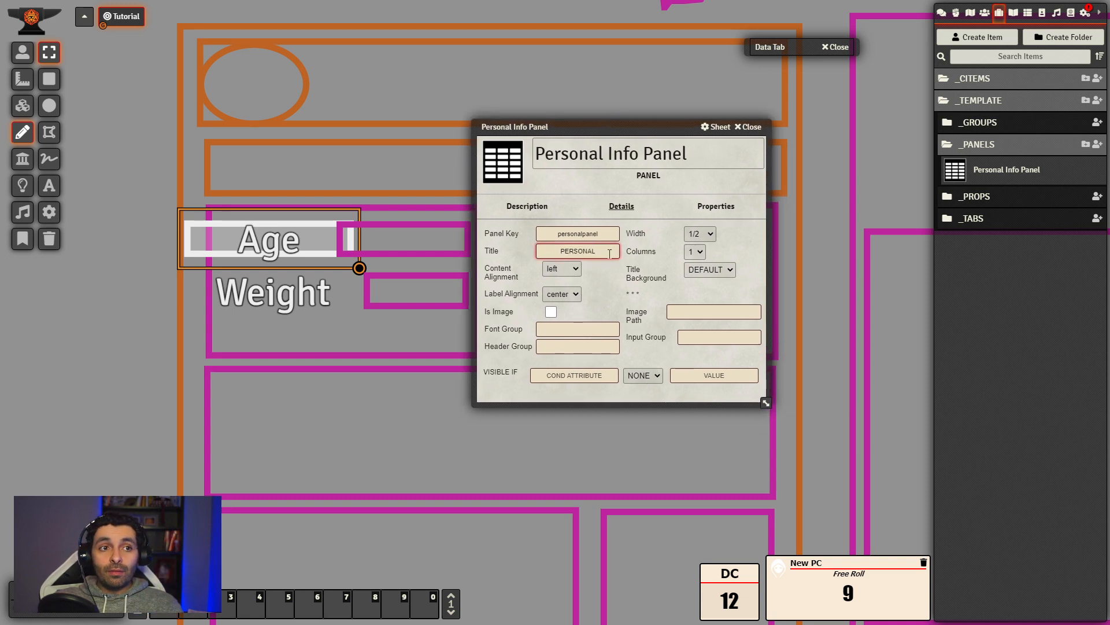
- Reopen the minimized Data Tab sheet and add the Personal Info Panel to its panels
left_click(110, 372)
scroll(44, 375, "down", 6)
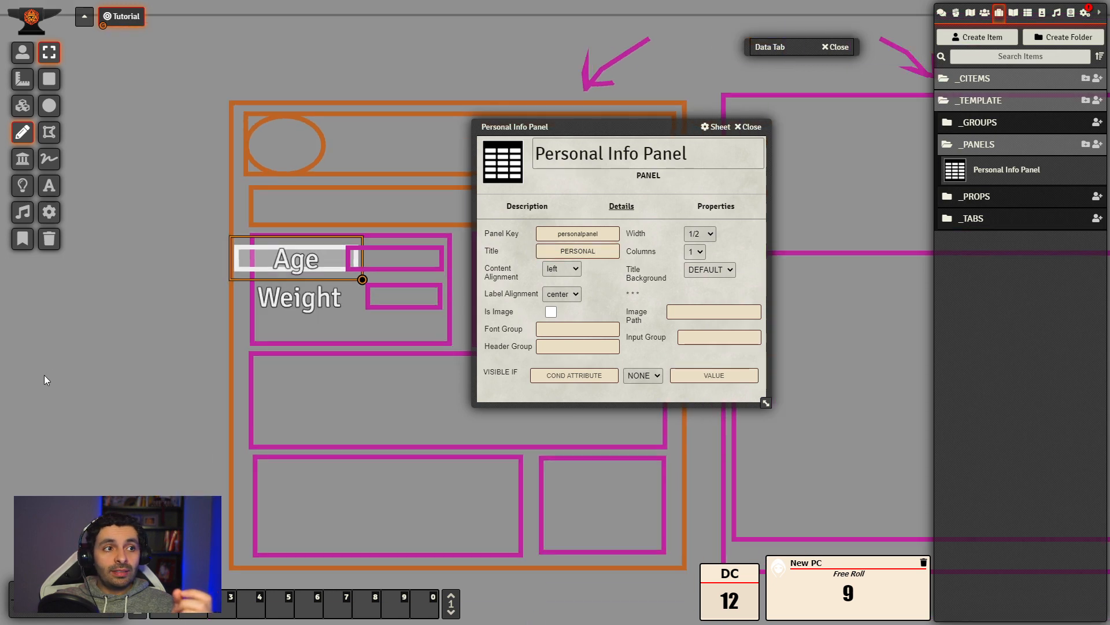
left_click(109, 357)
left_click_drag(133, 345, 43, 345)
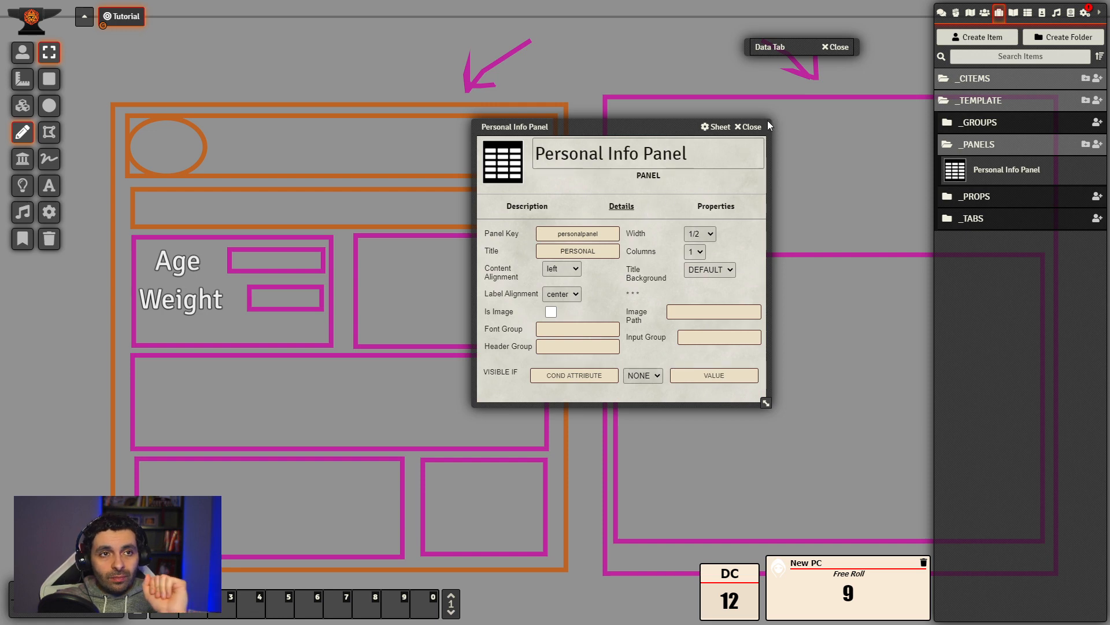
double_click(794, 54)
left_click_drag(793, 54, 196, 153)
left_click_drag(533, 123, 634, 117)
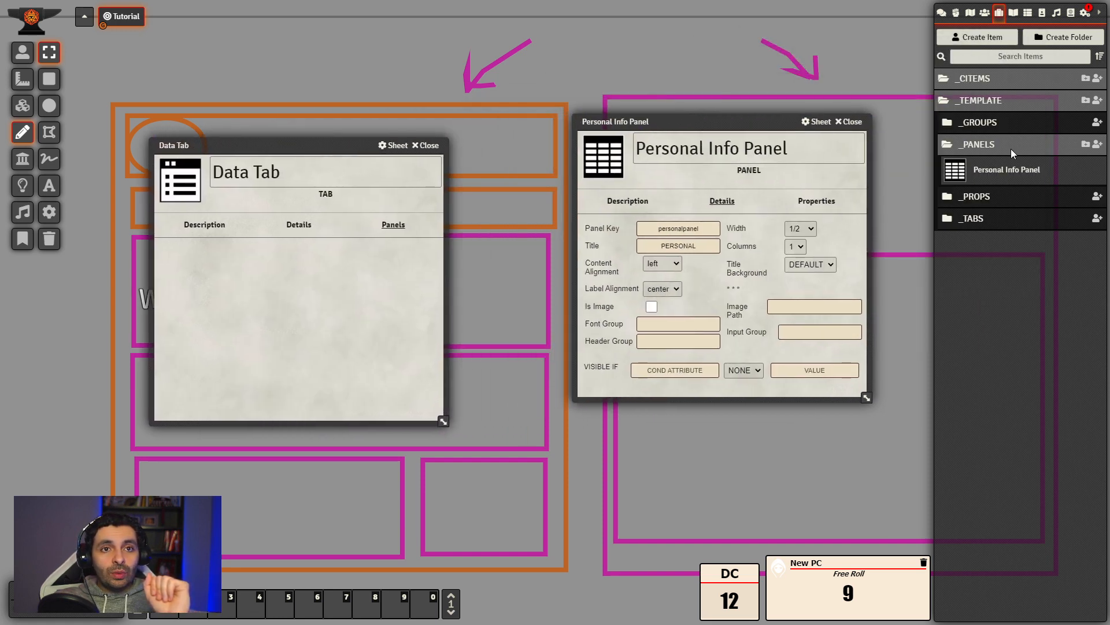
left_click(1002, 202)
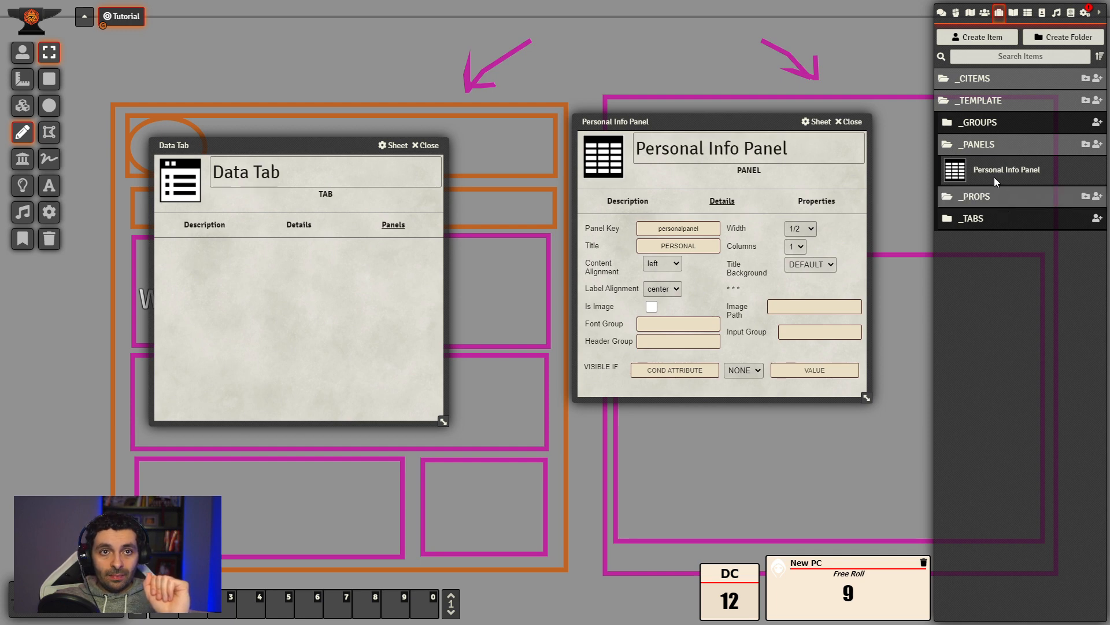
left_click_drag(994, 177, 286, 314)
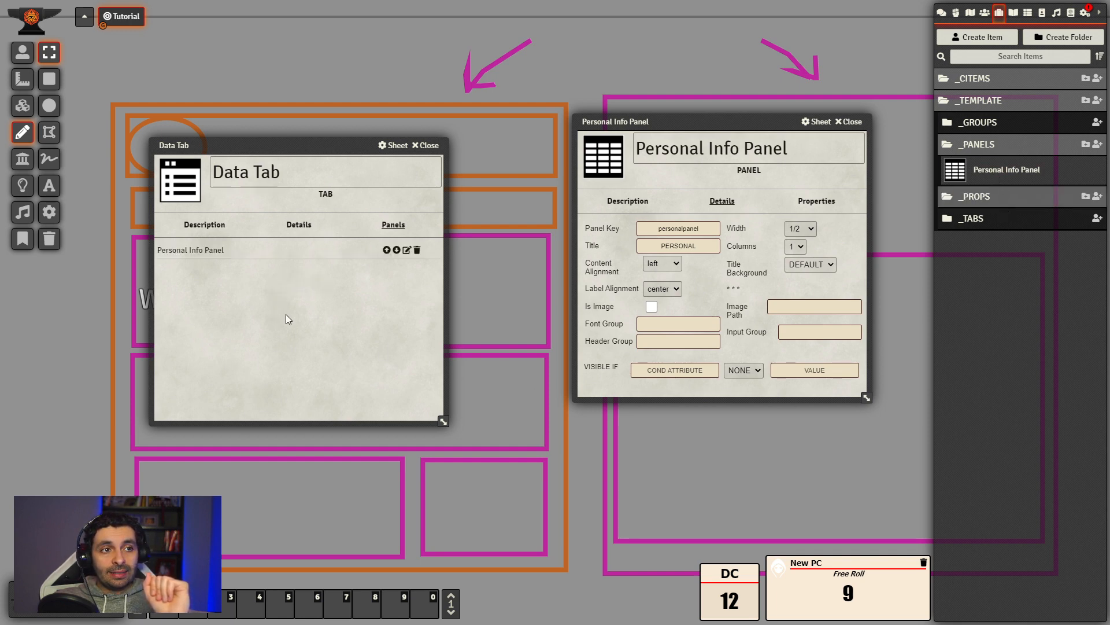
- Close the Data Tab and Personal Info Panel sheets, and rebuild the sheet of the _pctemplate actor
left_click_drag(271, 140, 480, 60)
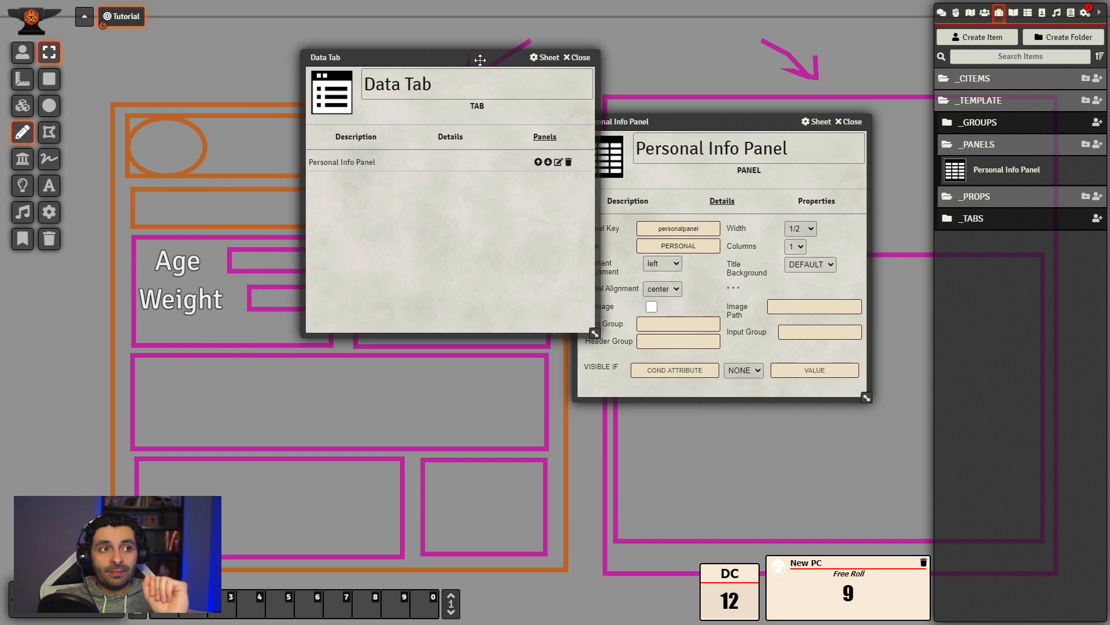
left_click(588, 60)
left_click(848, 122)
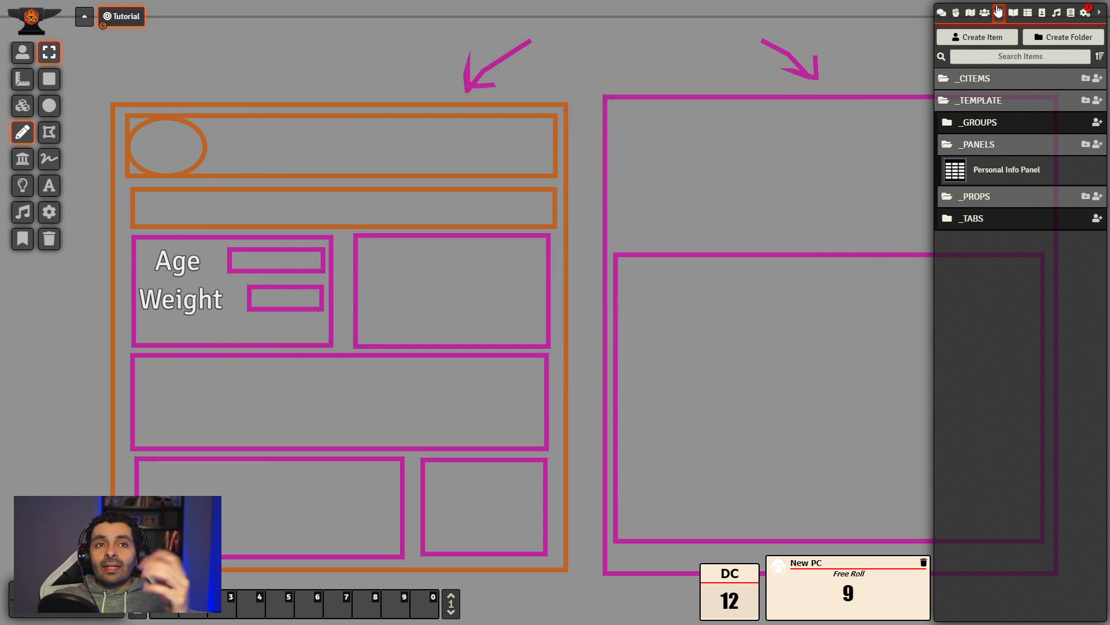
left_click(985, 13)
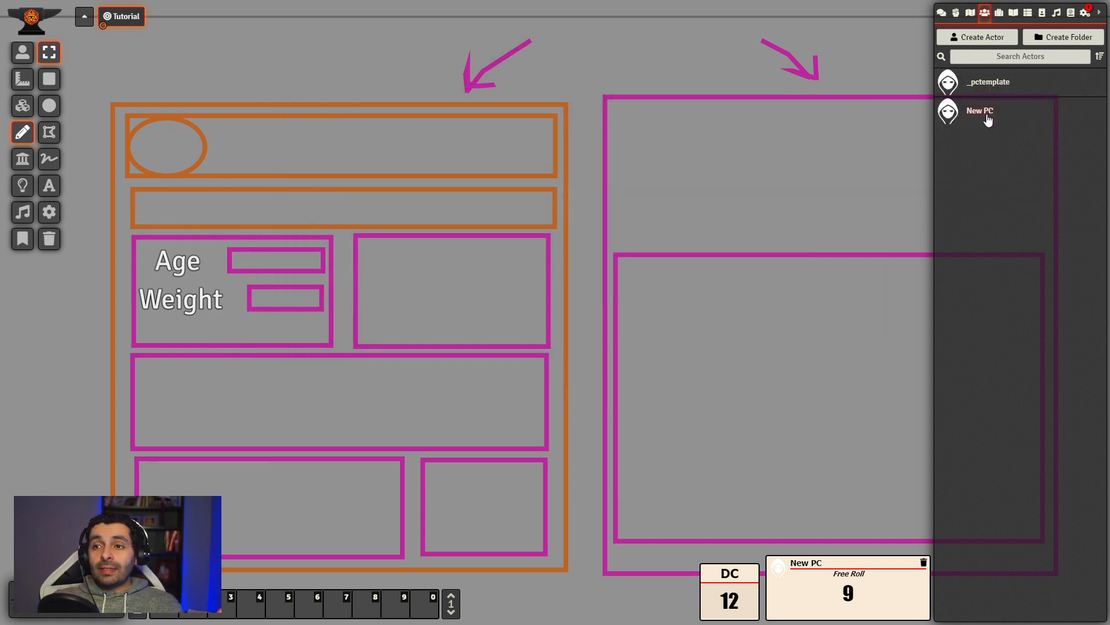
left_click(995, 91)
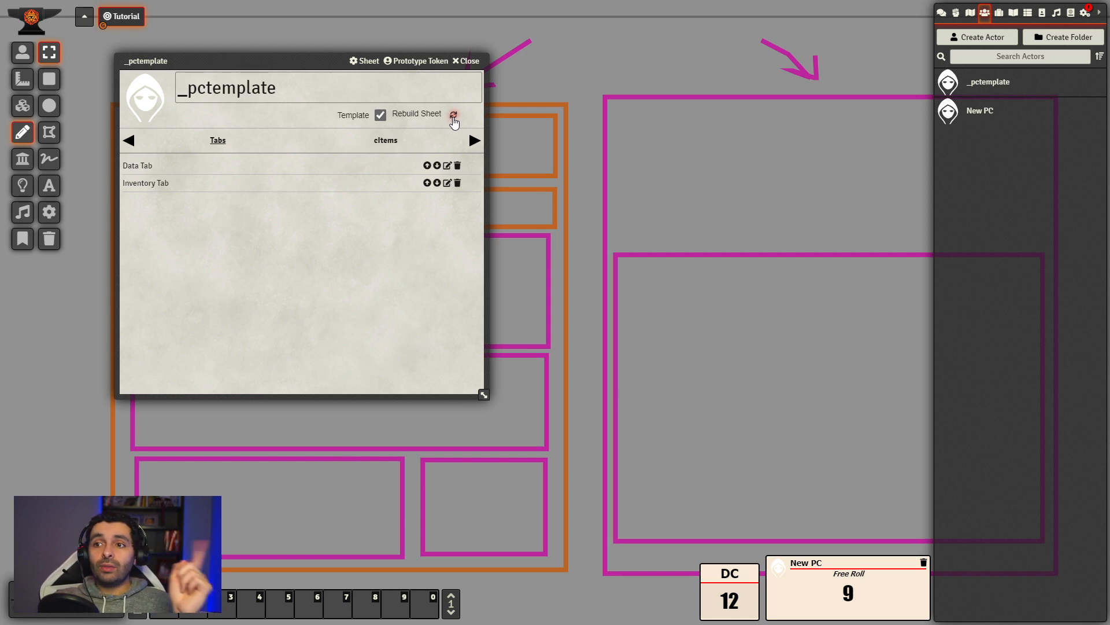
left_click(454, 116)
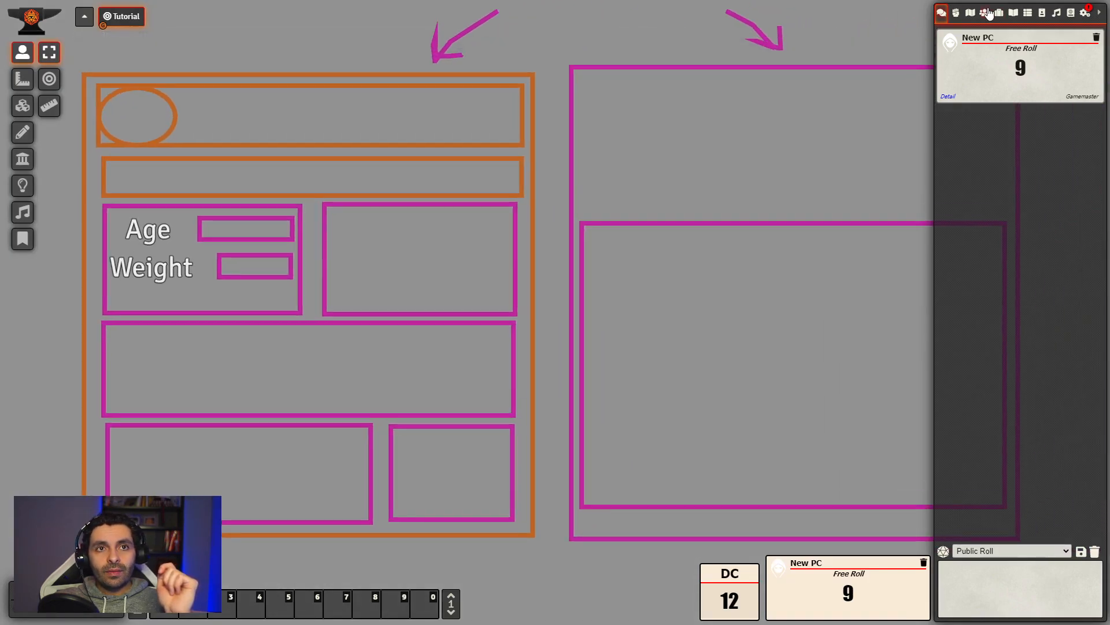
- Open the New PC actor's sheet to check the rebuilt INFO tab, moving its window over the page drawing
left_click(986, 13)
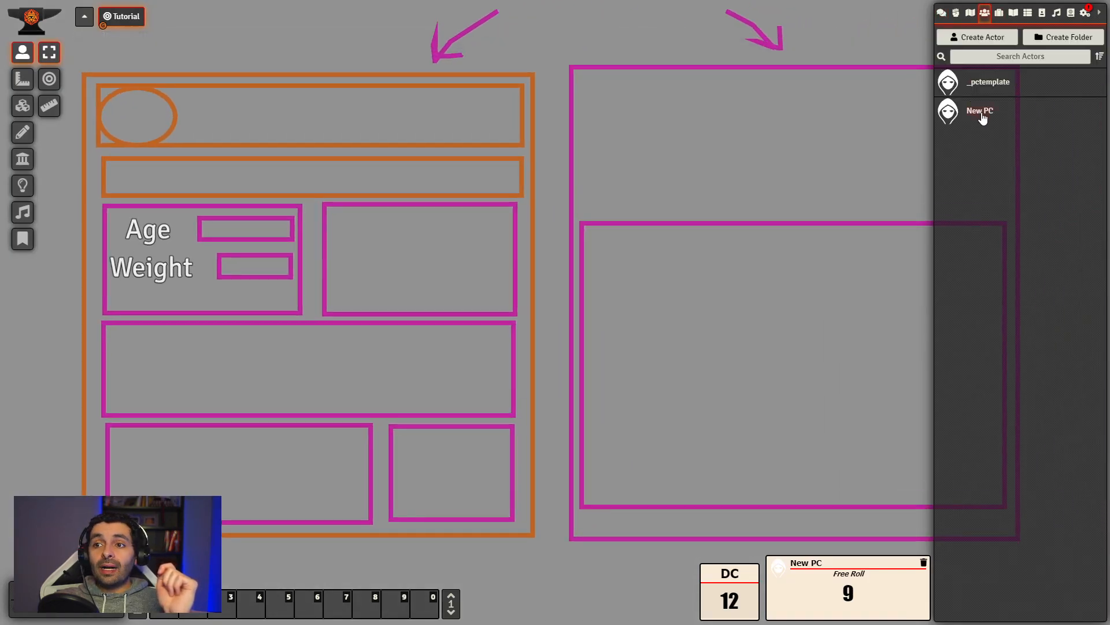
left_click(981, 113)
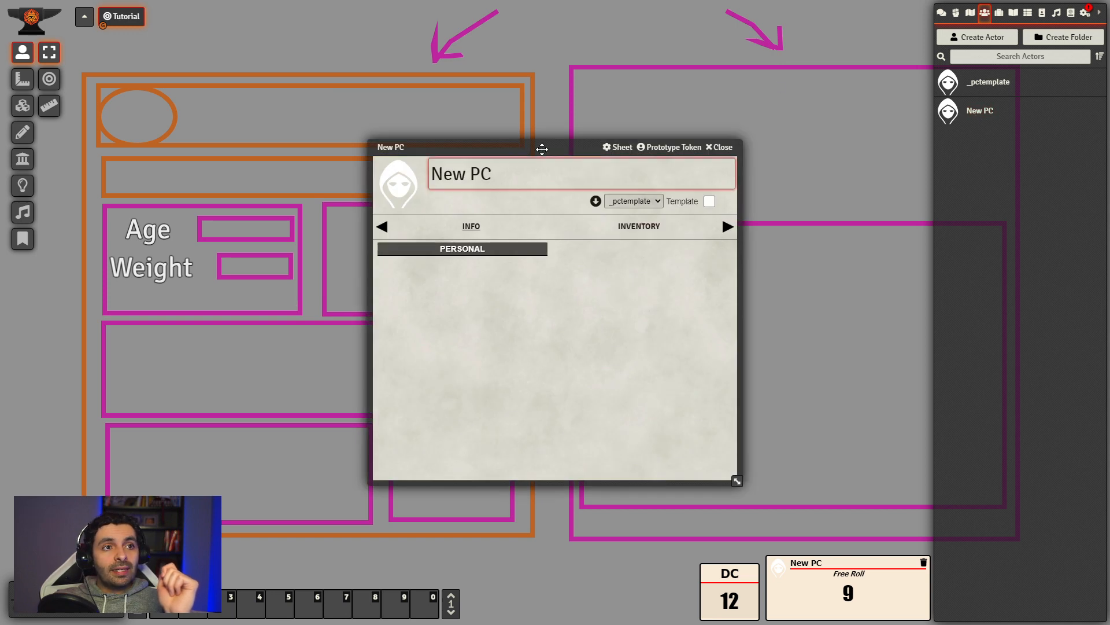
left_click_drag(541, 149, 568, 107)
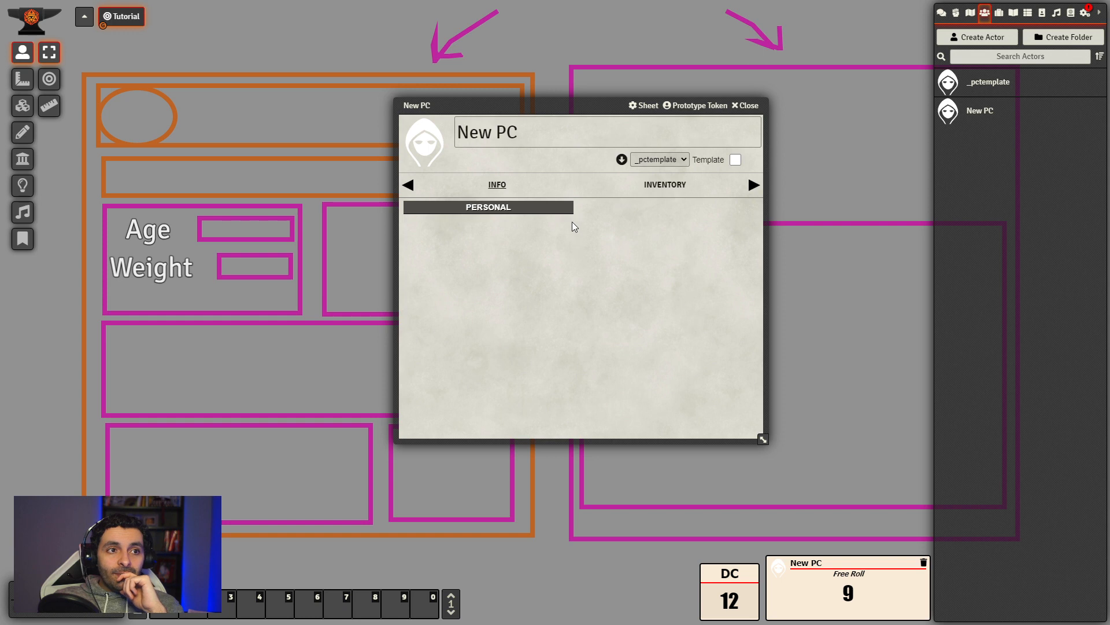
left_click_drag(570, 105, 319, 74)
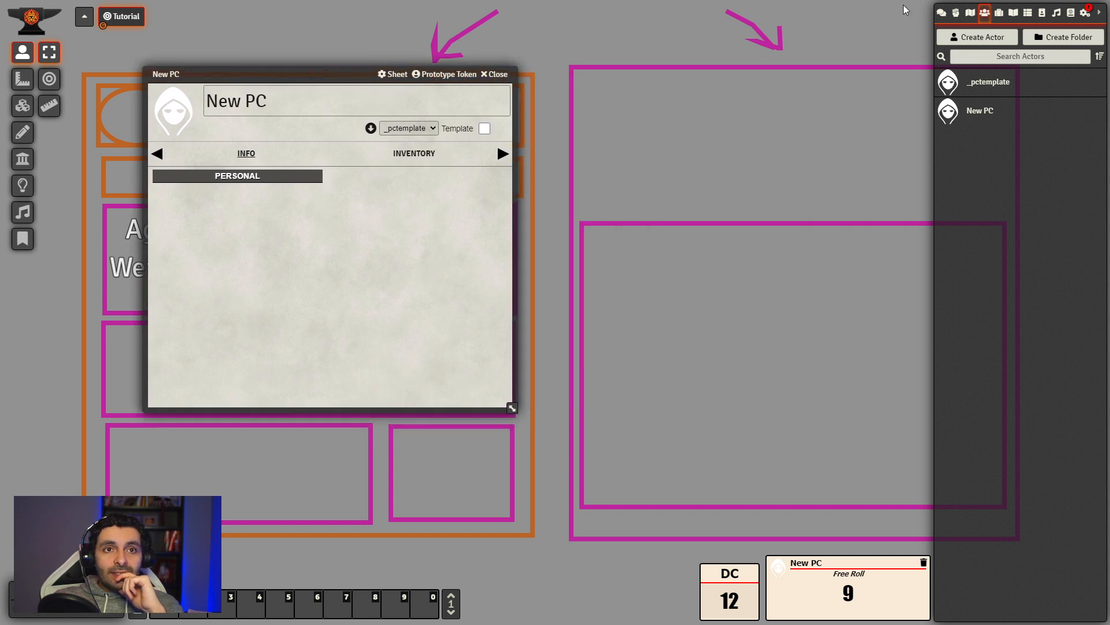
- Open the Personal Info Panel's details from the _TEMPLATE item folders and place them beside the New PC sheet
left_click(999, 13)
left_click(1007, 82)
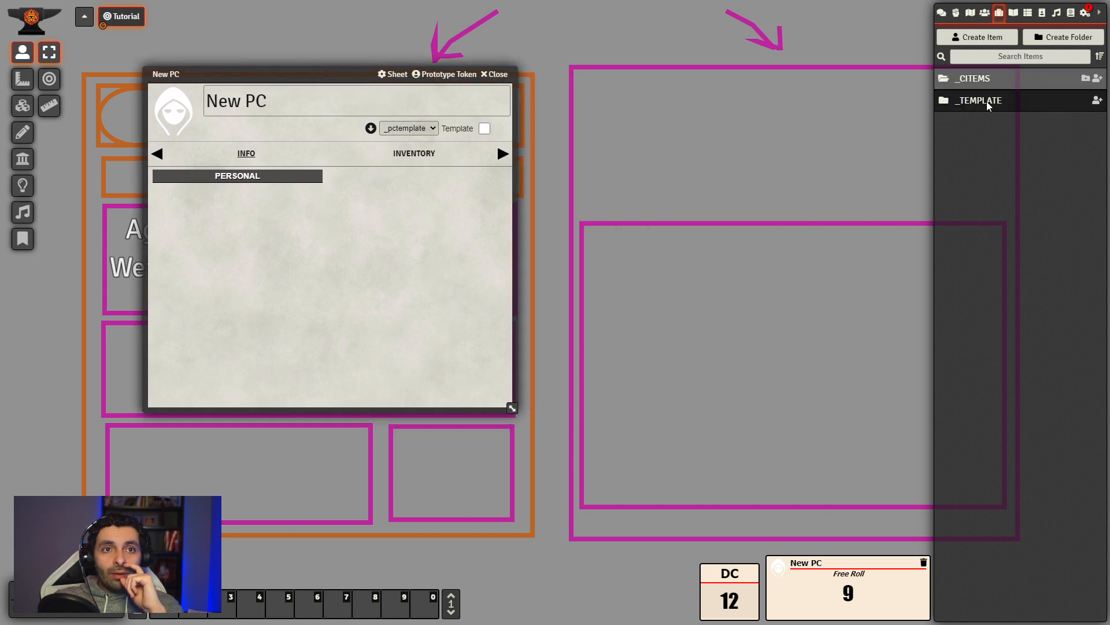
left_click(989, 104)
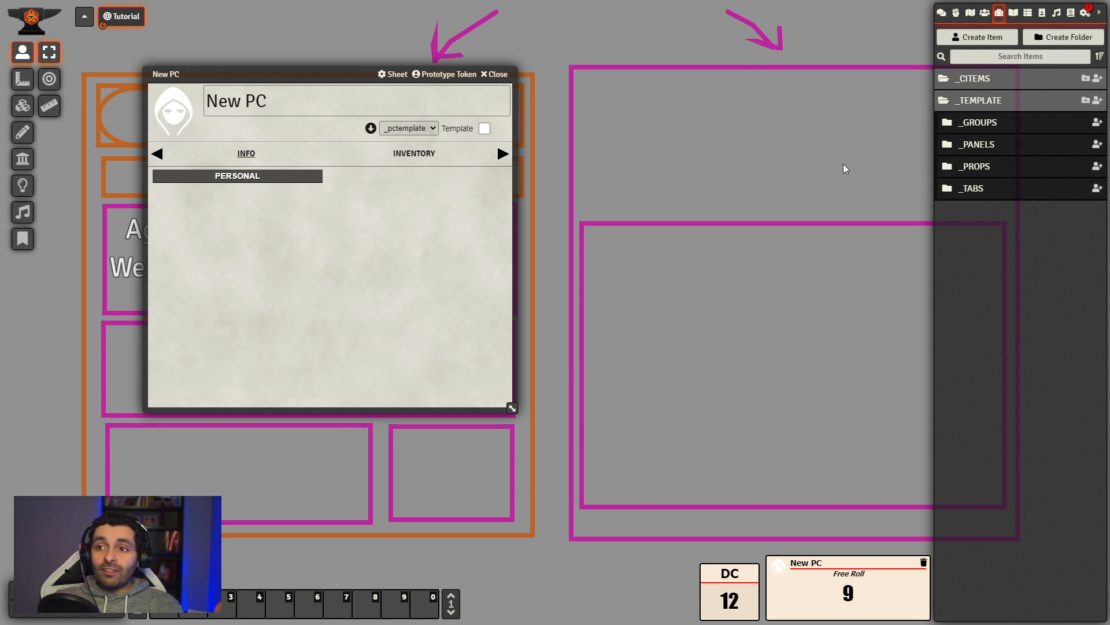
left_click(987, 145)
left_click(998, 169)
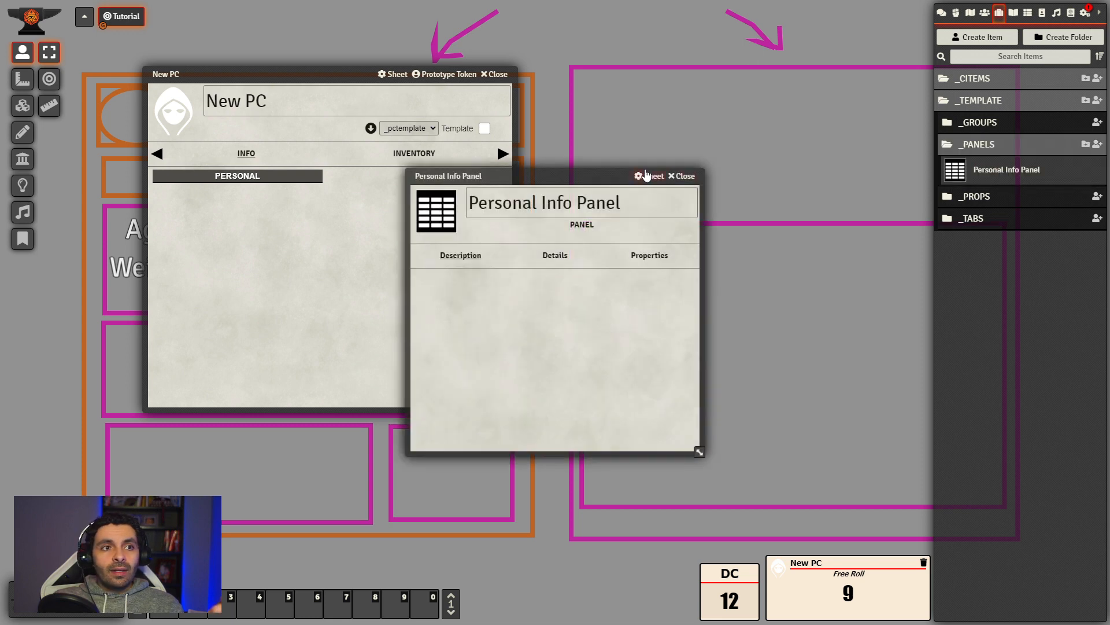
left_click_drag(559, 173, 657, 112)
left_click(663, 200)
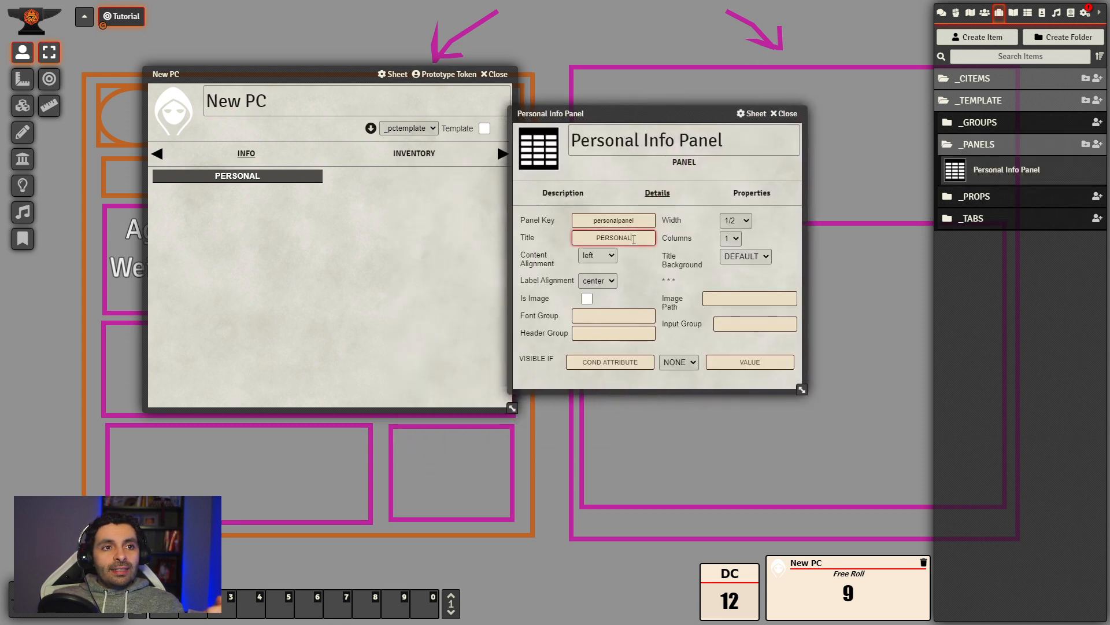
- Compare the panel's Title value with the heading on the New PC sheet, rearranging both windows
double_click(585, 236)
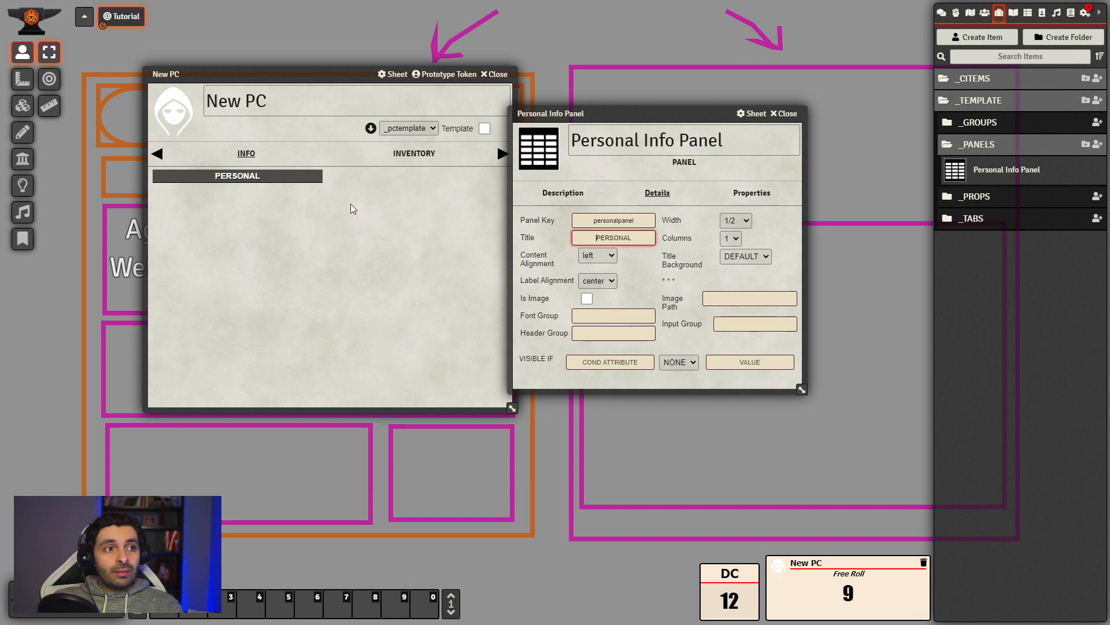
left_click(259, 182)
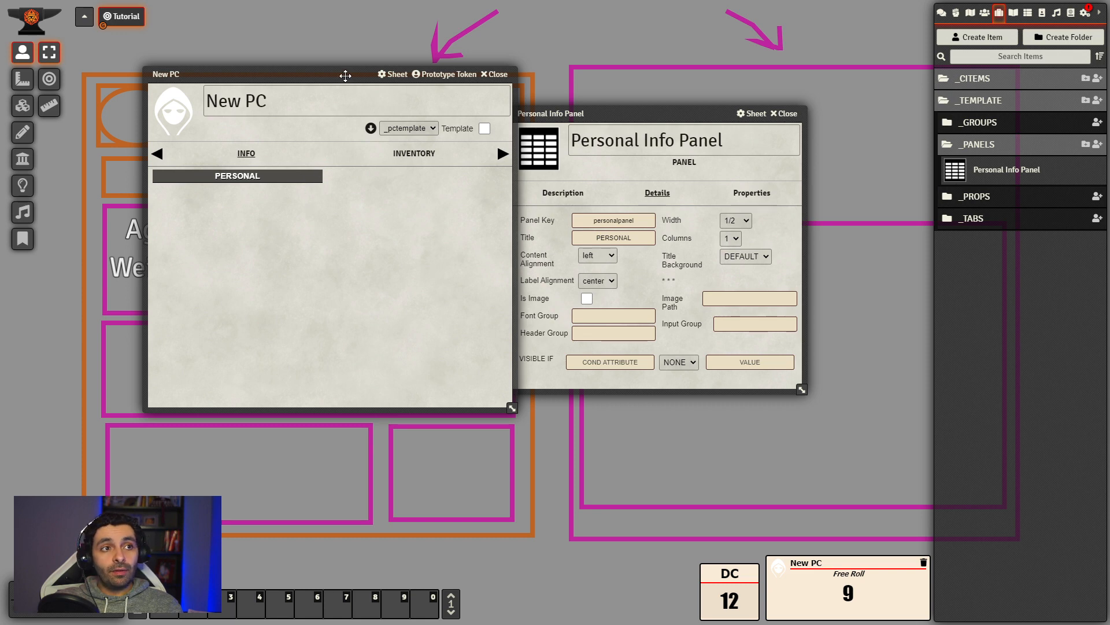
left_click_drag(345, 74, 318, 87)
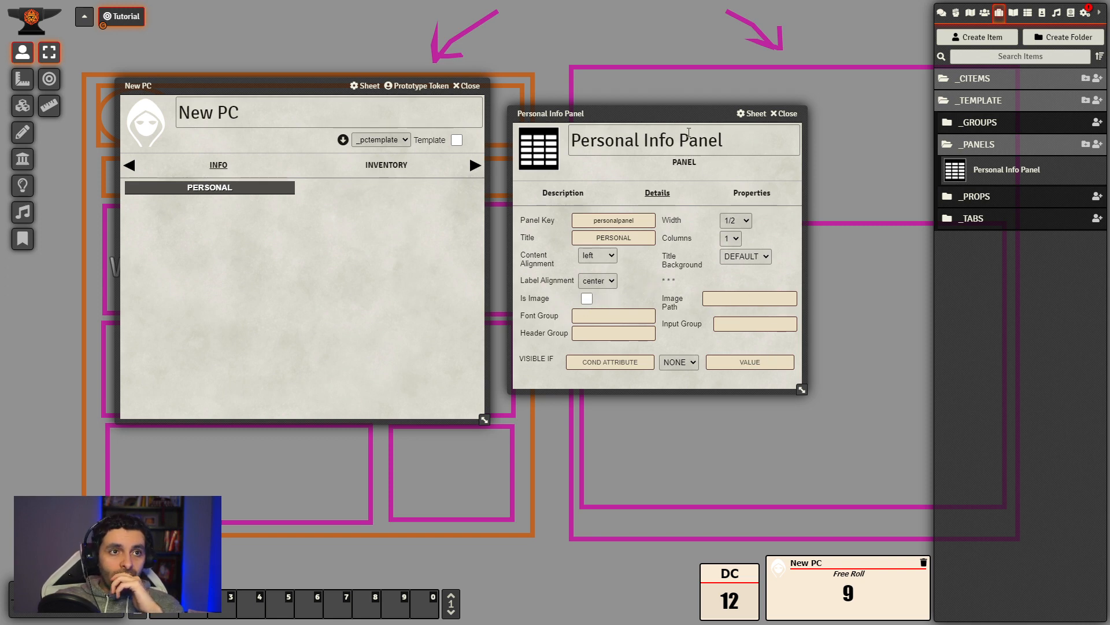
left_click_drag(689, 118, 604, 166)
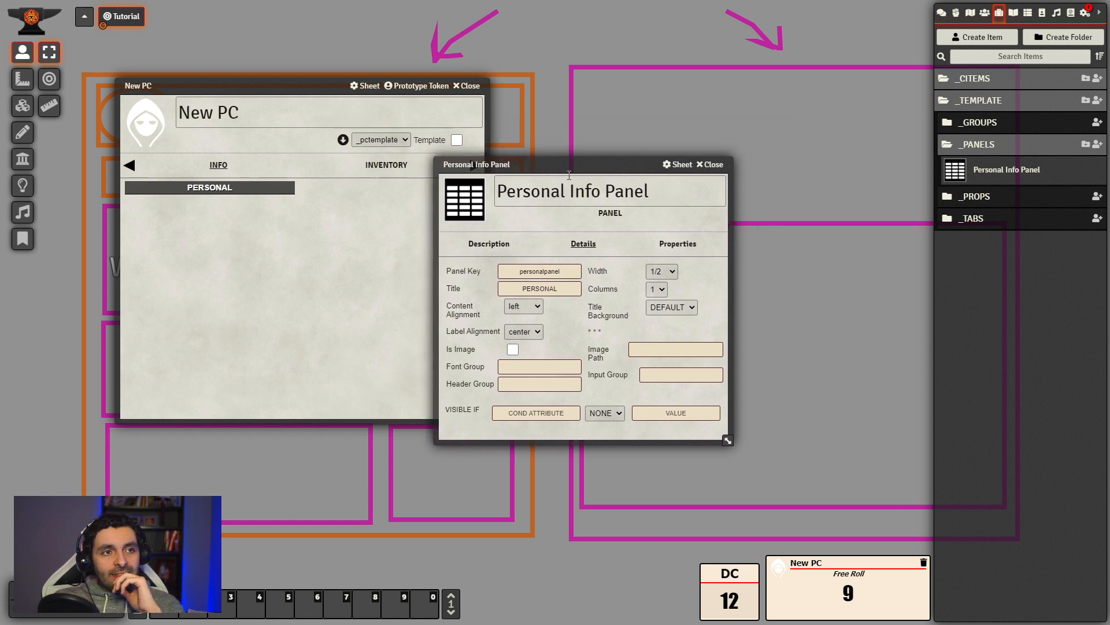
left_click_drag(570, 165, 495, 58)
- Create a new item of type panel named Logo Panel in the _PANELS folder
left_click(1097, 144)
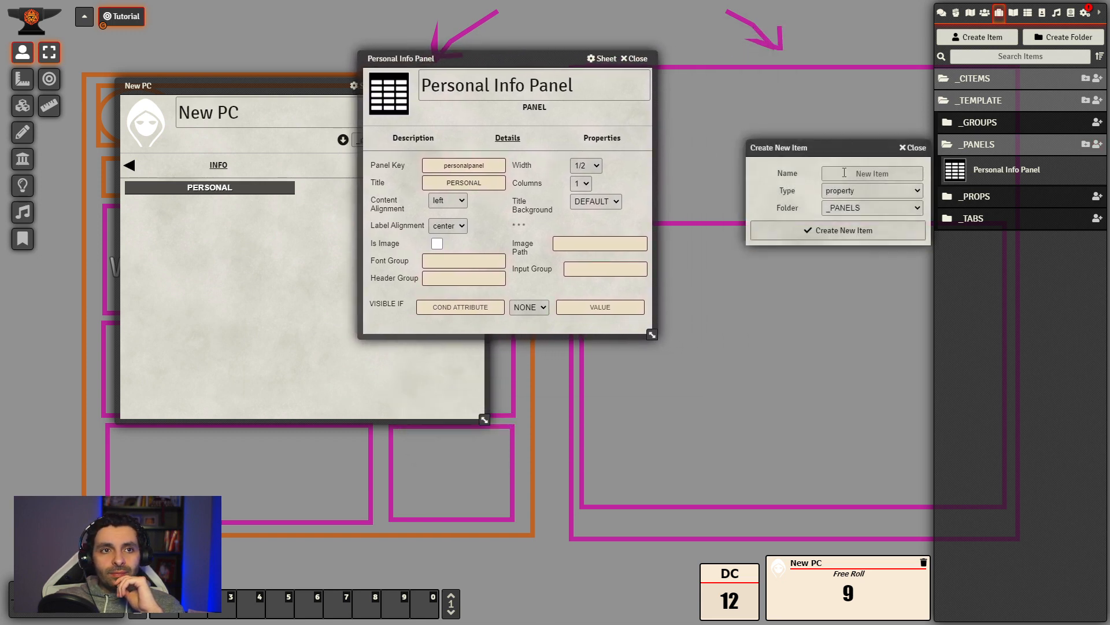
left_click(862, 173)
type("Image")
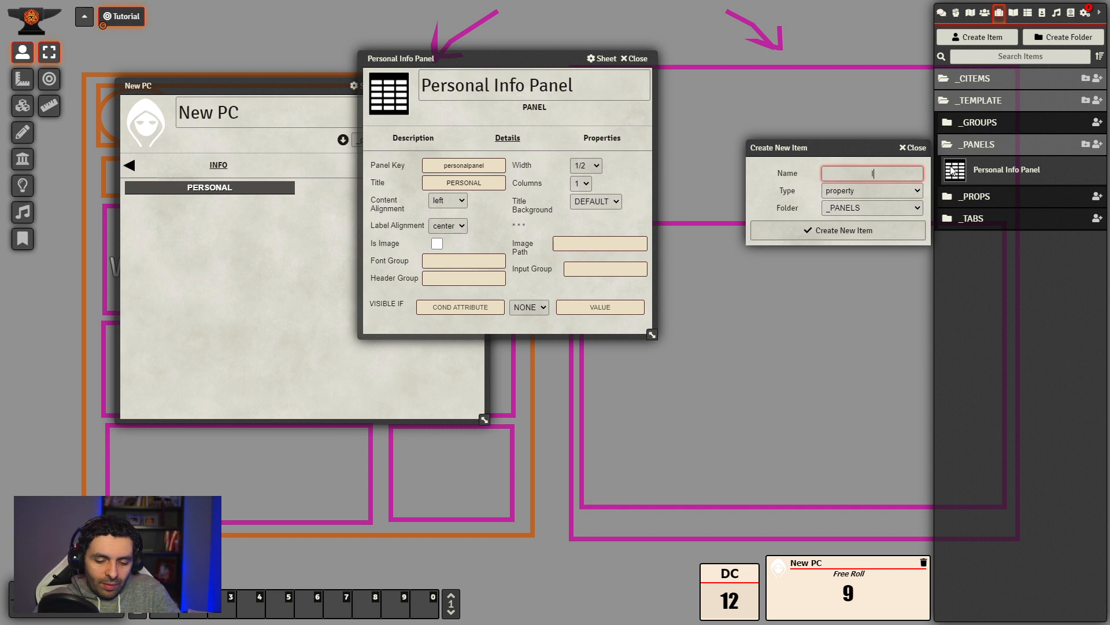
key("BackSpace")
key("BackSpace")
key("BackSpace")
key("BackSpace")
key("BackSpace")
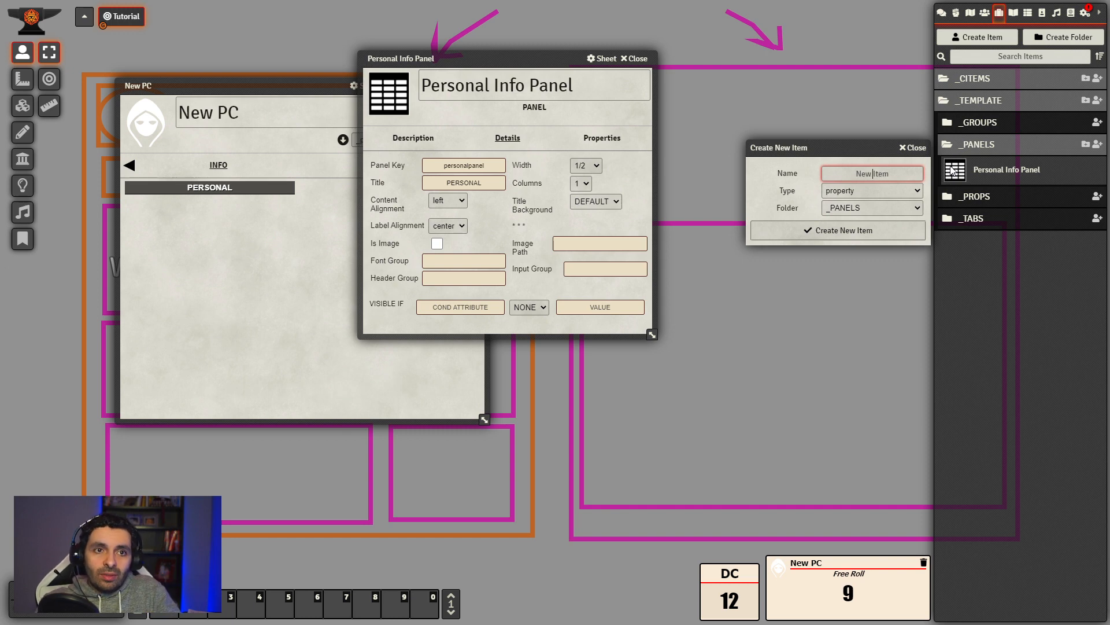
type("Logo Panel")
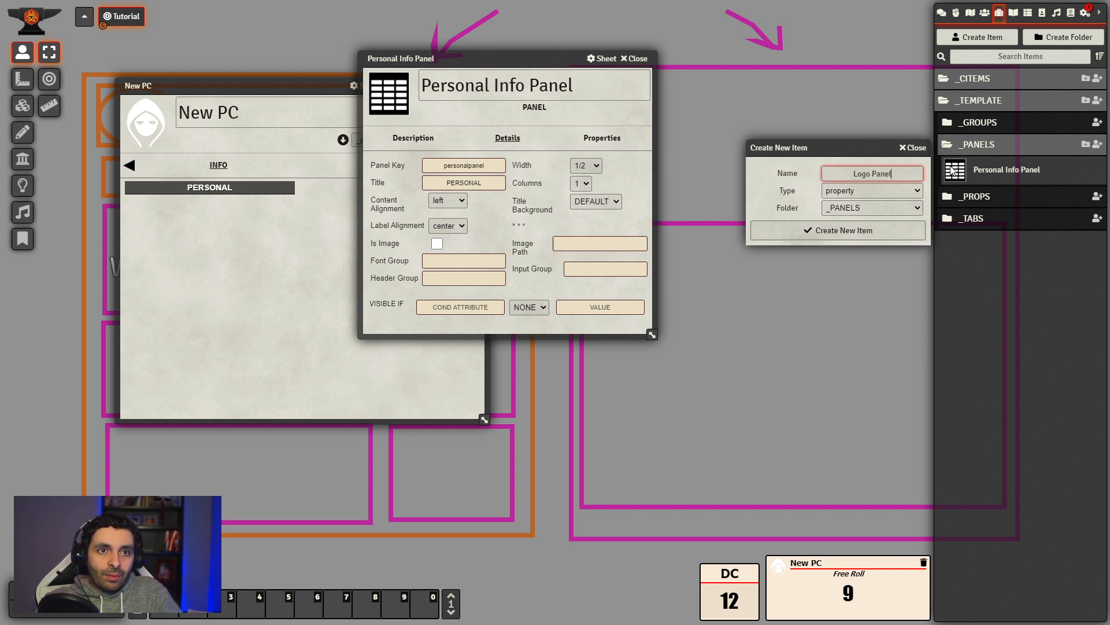
key("Tab")
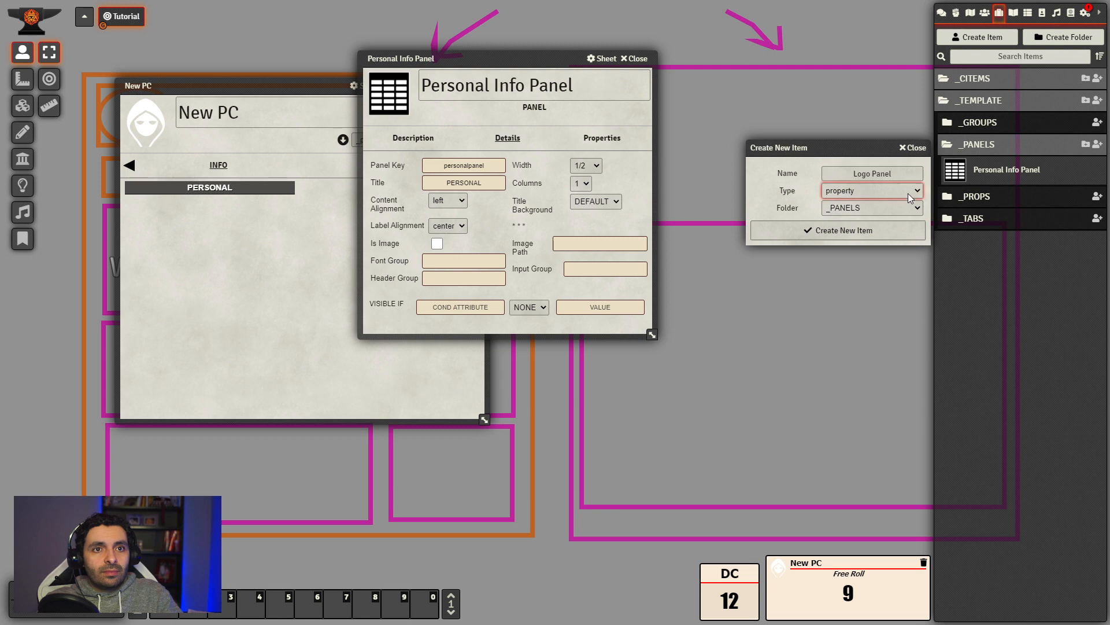
key("Up")
left_click(872, 231)
- Create the Logo Panel item and set its panel key to logopanel in its details
left_click_drag(563, 177, 750, 222)
left_click(754, 285)
left_click(732, 325)
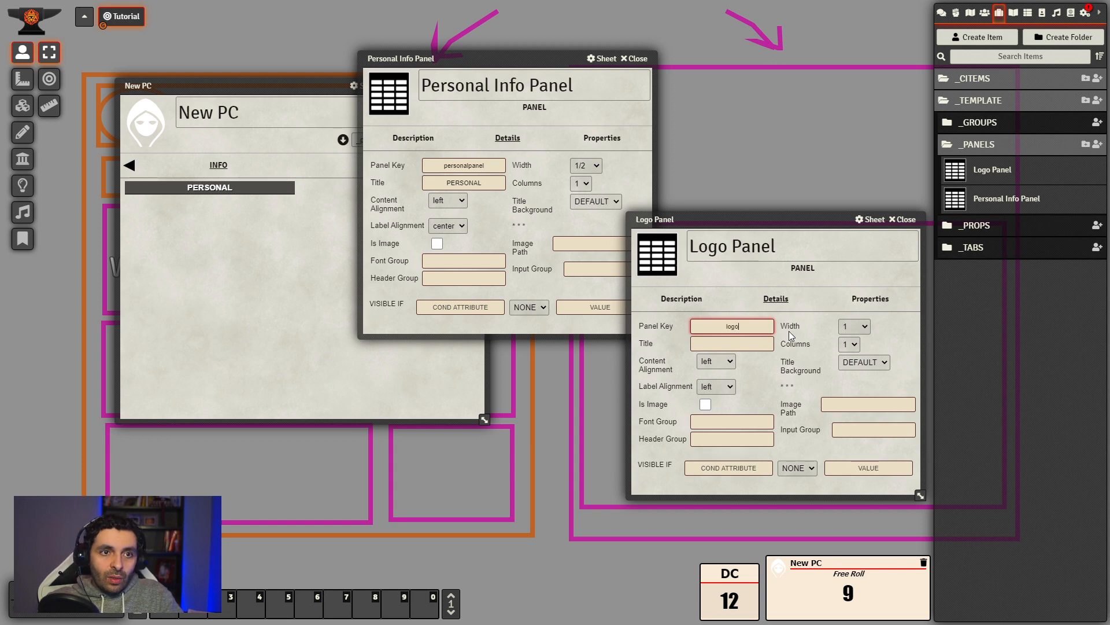
type("logopanel")
left_click(900, 331)
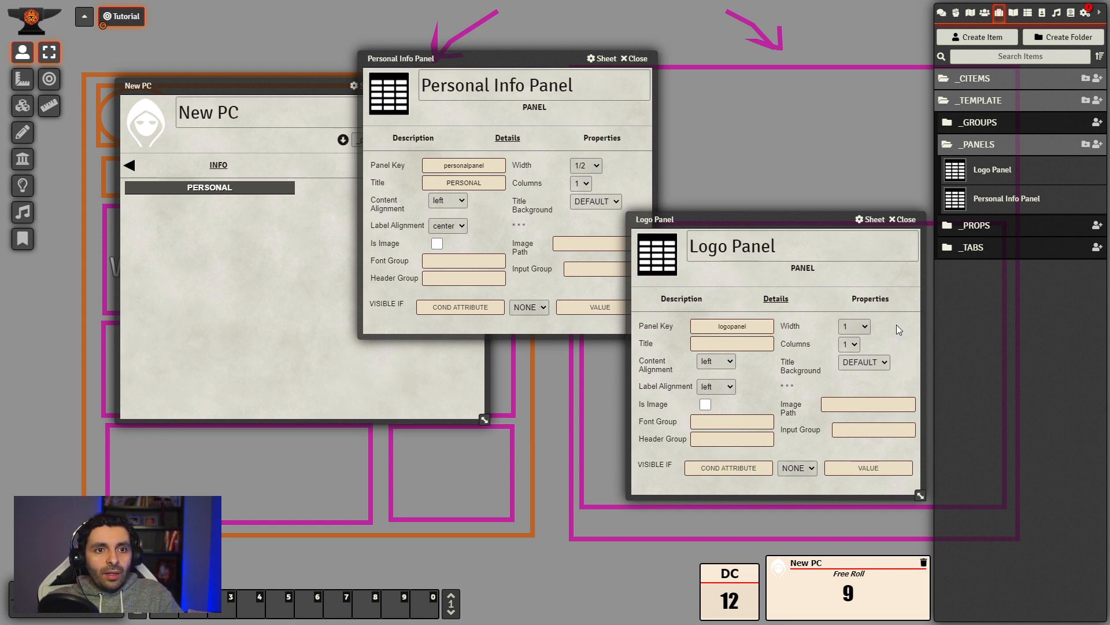
- Set the Logo Panel's width to 1/2 and enable its Is Image option
left_click_drag(286, 87, 215, 156)
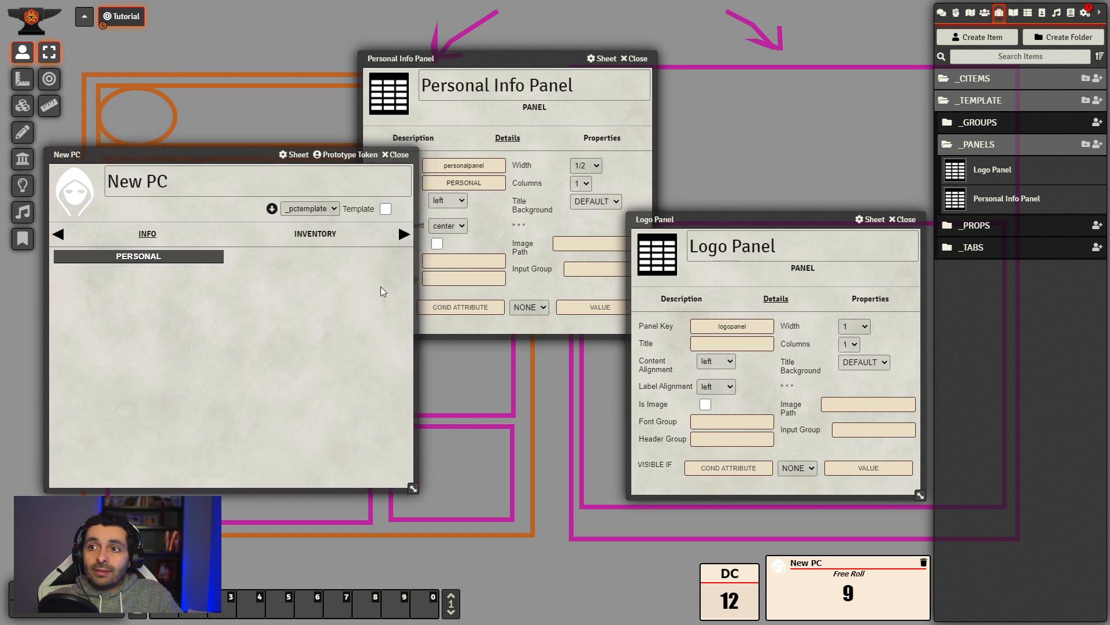
left_click(863, 326)
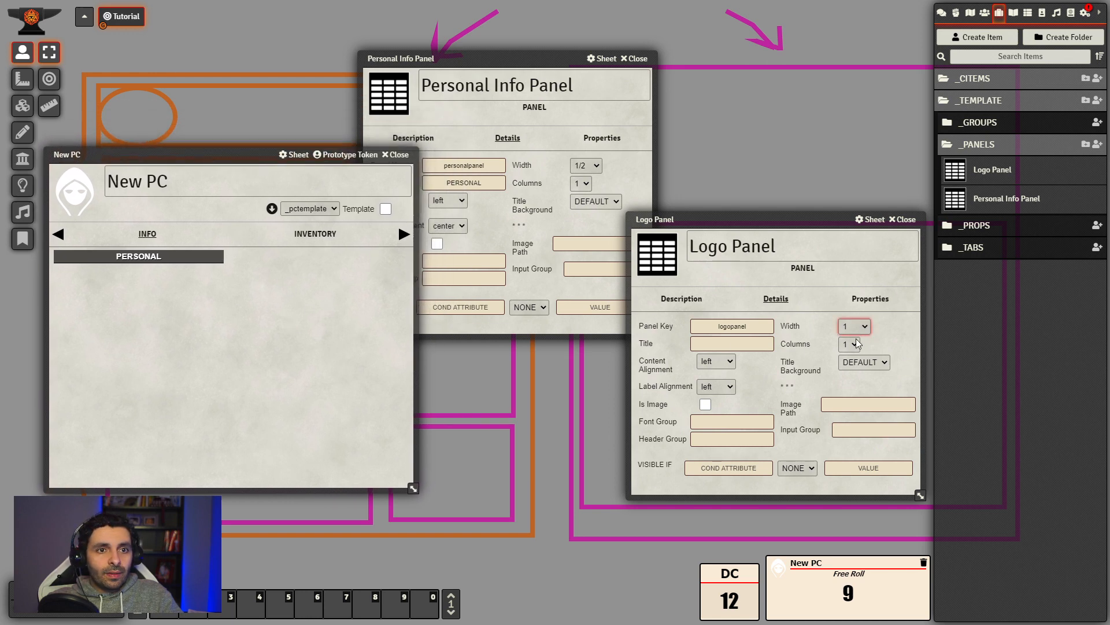
left_click(863, 388)
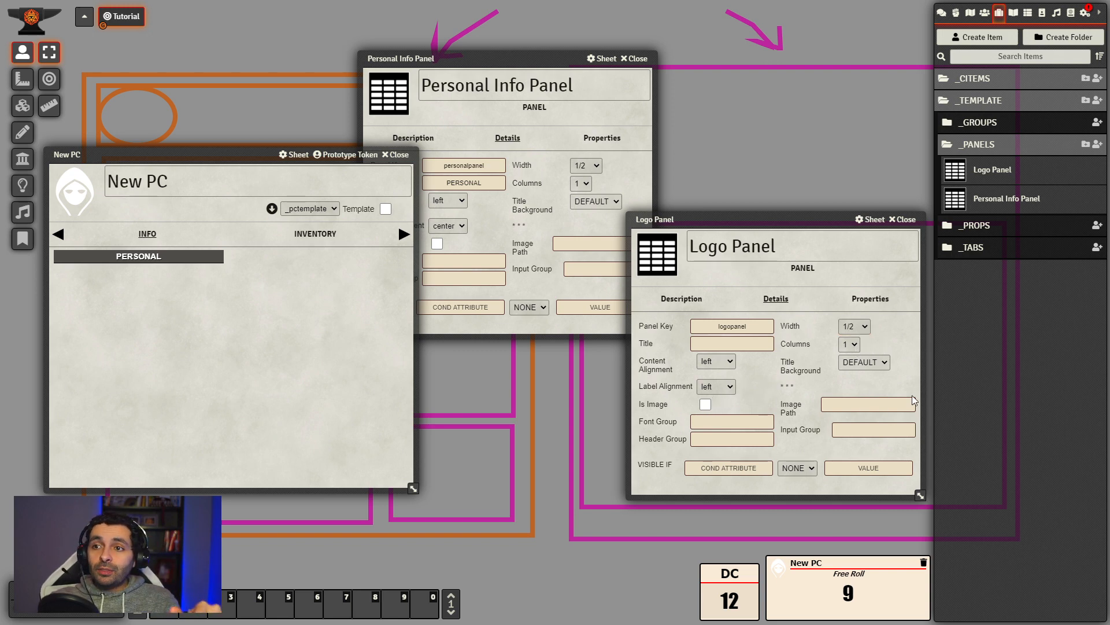
left_click(705, 404)
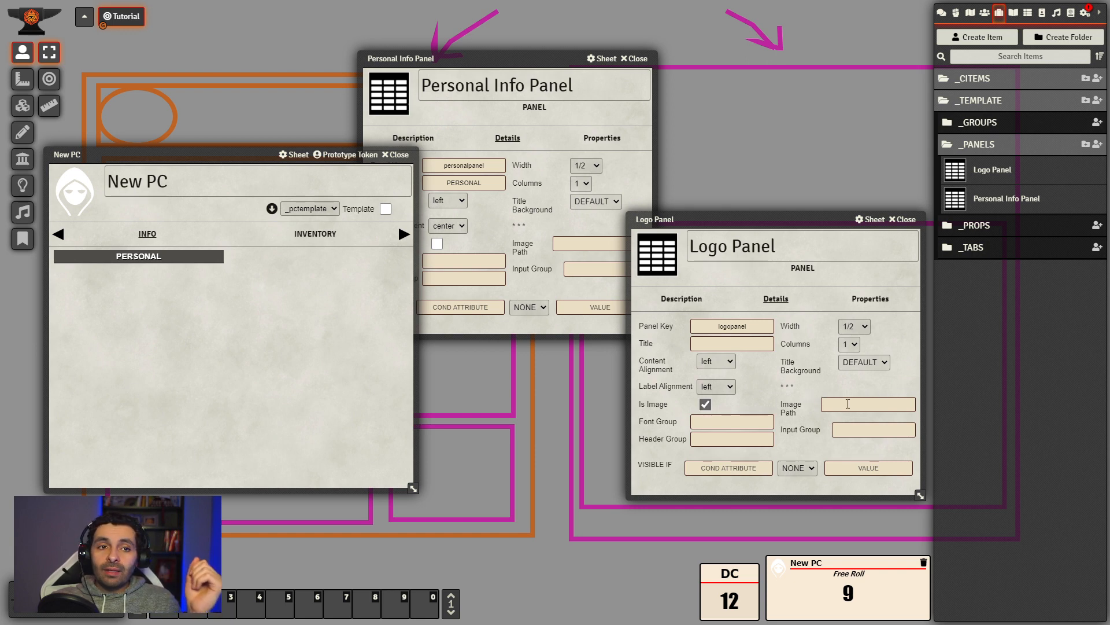
- Clear the New PC and Personal Info Panel windows off the page drawing and nudge the empty rectangle beside Age and Weight slightly left
left_click_drag(218, 155, 755, 143)
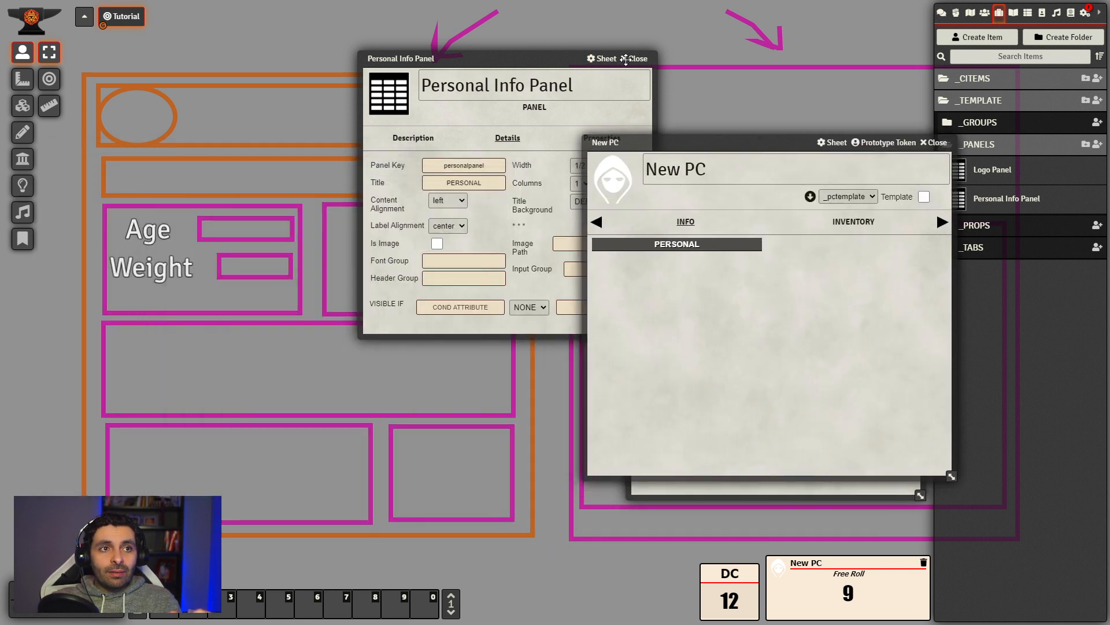
left_click(636, 59)
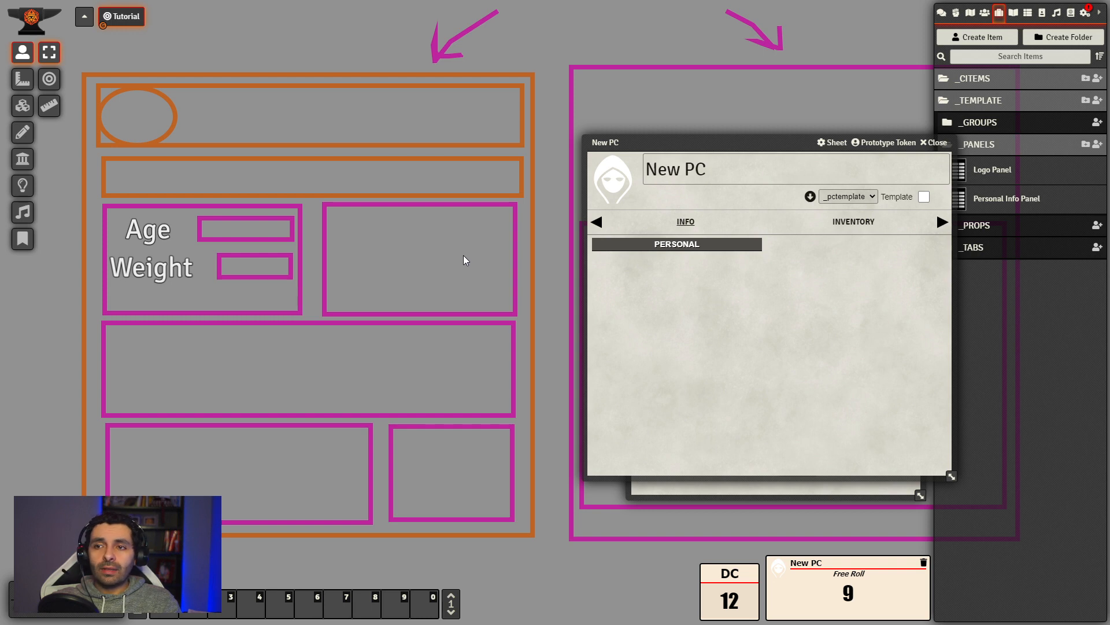
left_click(22, 132)
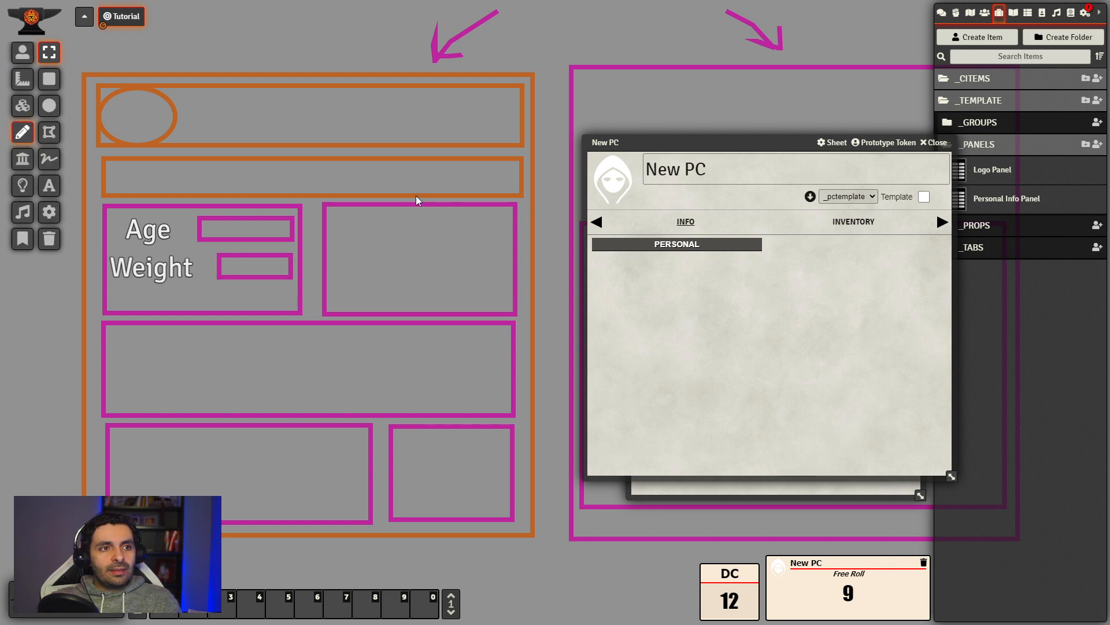
left_click(410, 230)
mouse_move(410, 230)
left_mouse_down()
mouse_move(439, 248)
mouse_move(409, 230)
mouse_move(463, 246)
mouse_move(406, 213)
mouse_move(425, 226)
left_mouse_up()
left_click(49, 158)
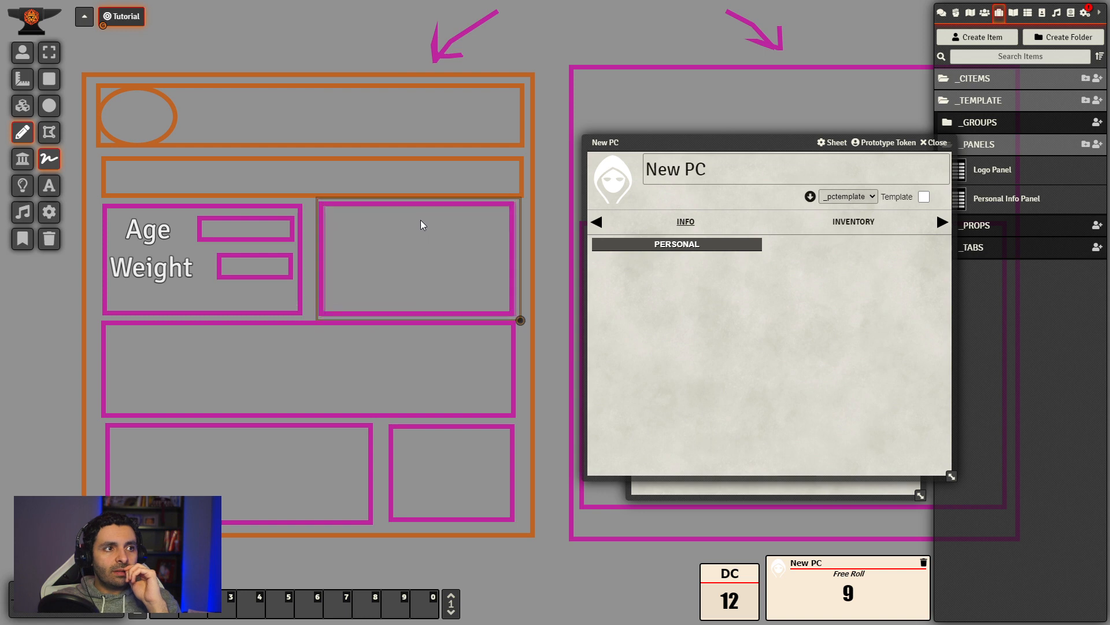
- Return to the token controls and place the New PC sheet and Logo Panel windows side by side
left_click(23, 55)
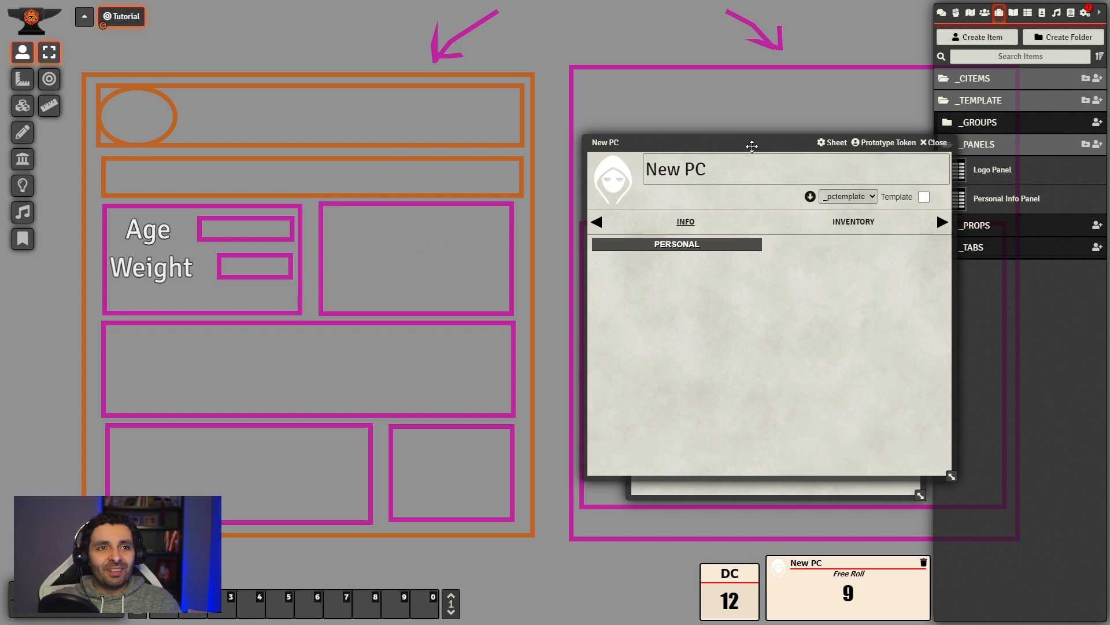
left_click_drag(752, 146, 284, 146)
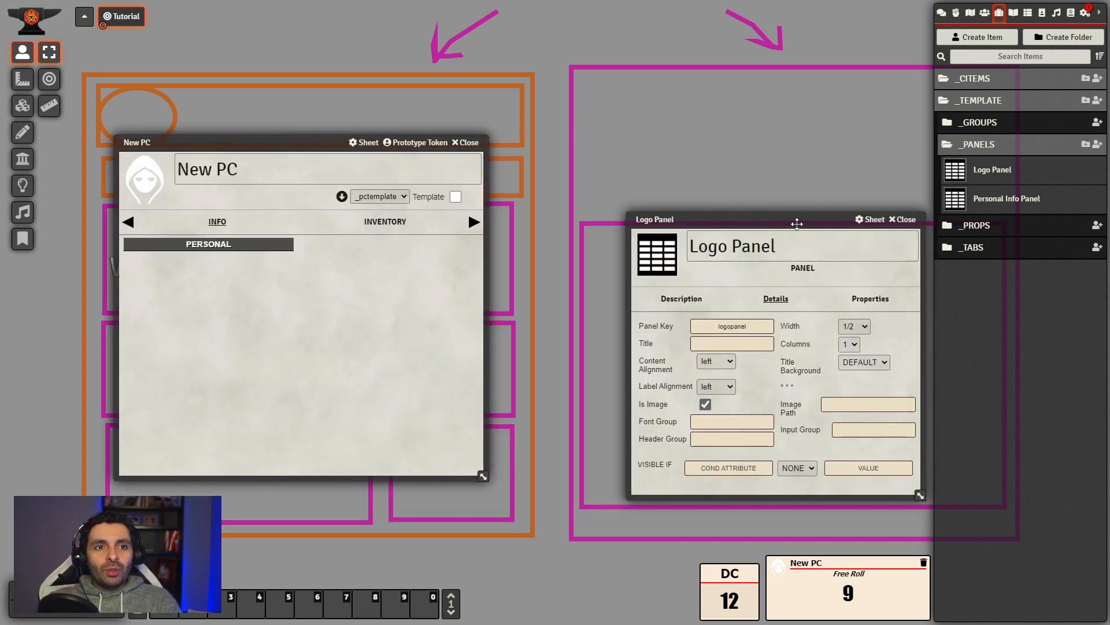
left_click_drag(797, 224, 715, 156)
left_click(796, 342)
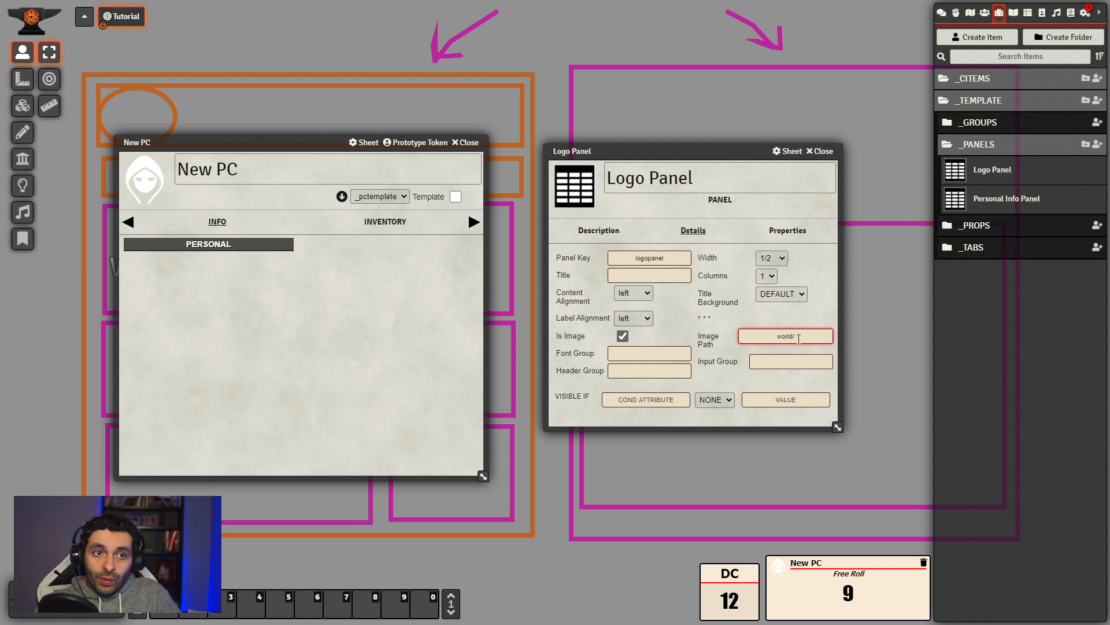
type("system")
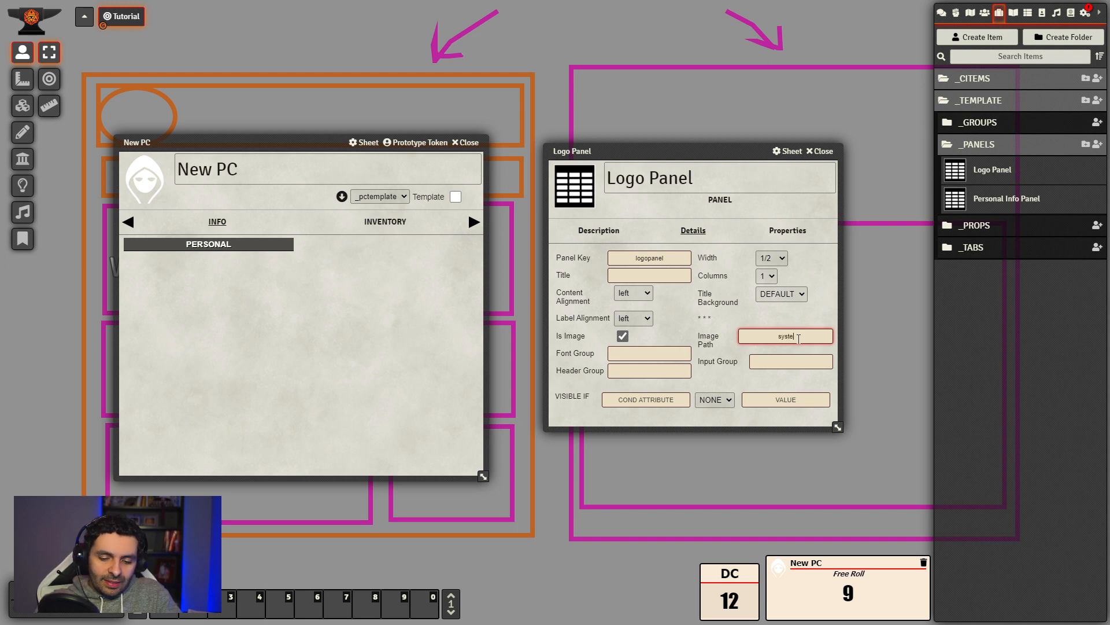
key("BackSpace")
key("BackSpace")
key("BackSpace")
key("BackSpace")
key("BackSpace")
key("BackSpace")
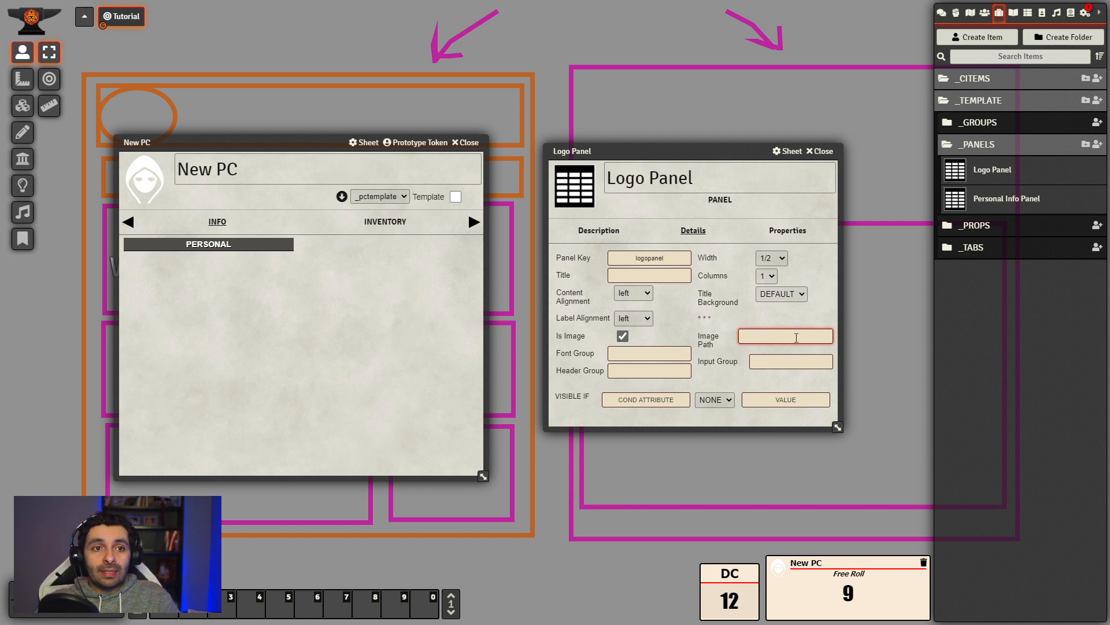
- Enter worlds as the start of the Logo Panel's image path
left_click_drag(723, 149, 715, 160)
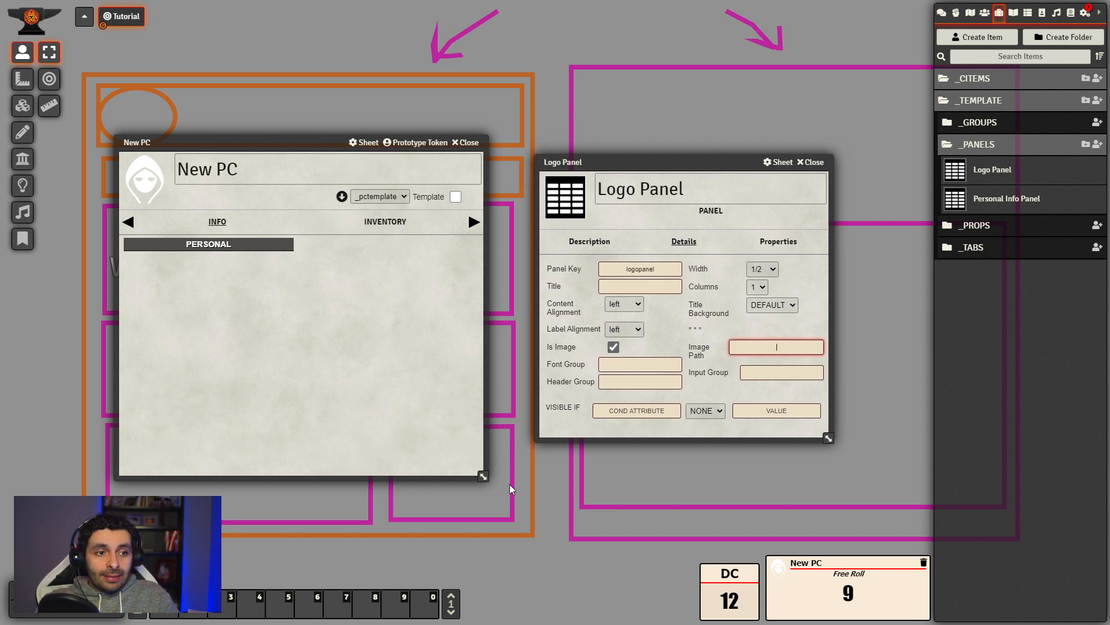
key("alt+Tab")
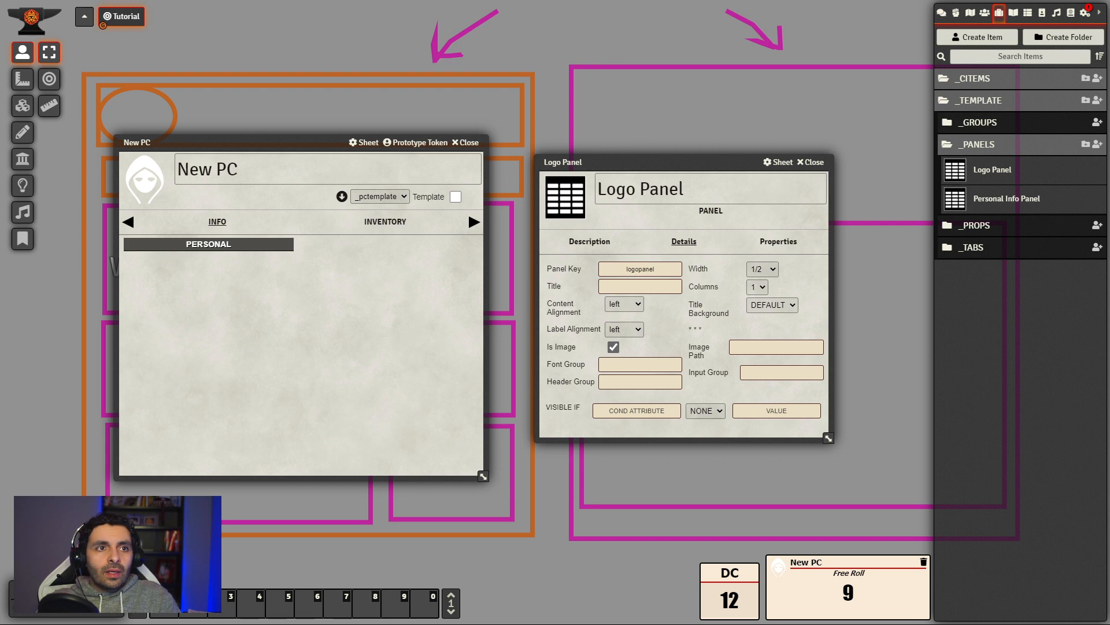
left_click(780, 346)
type("w")
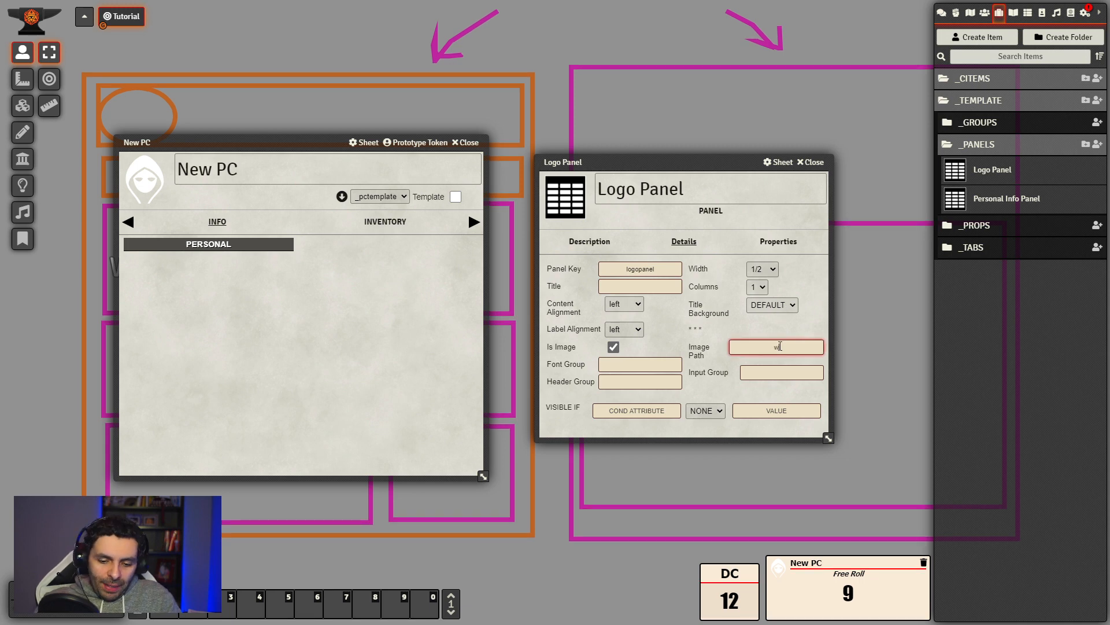
type("ords")
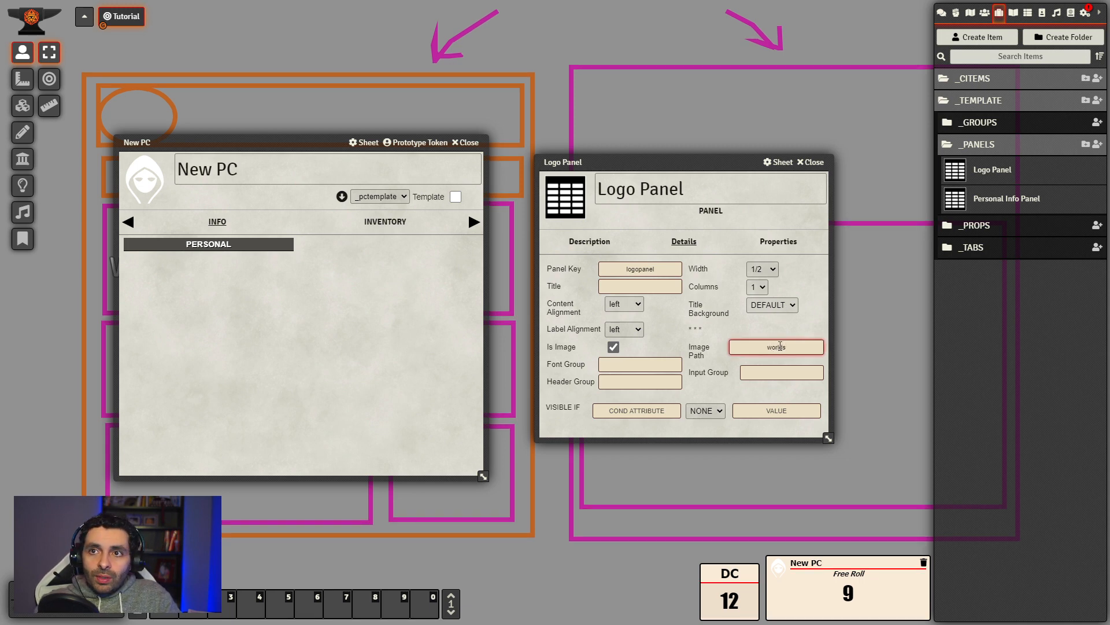
key("Return")
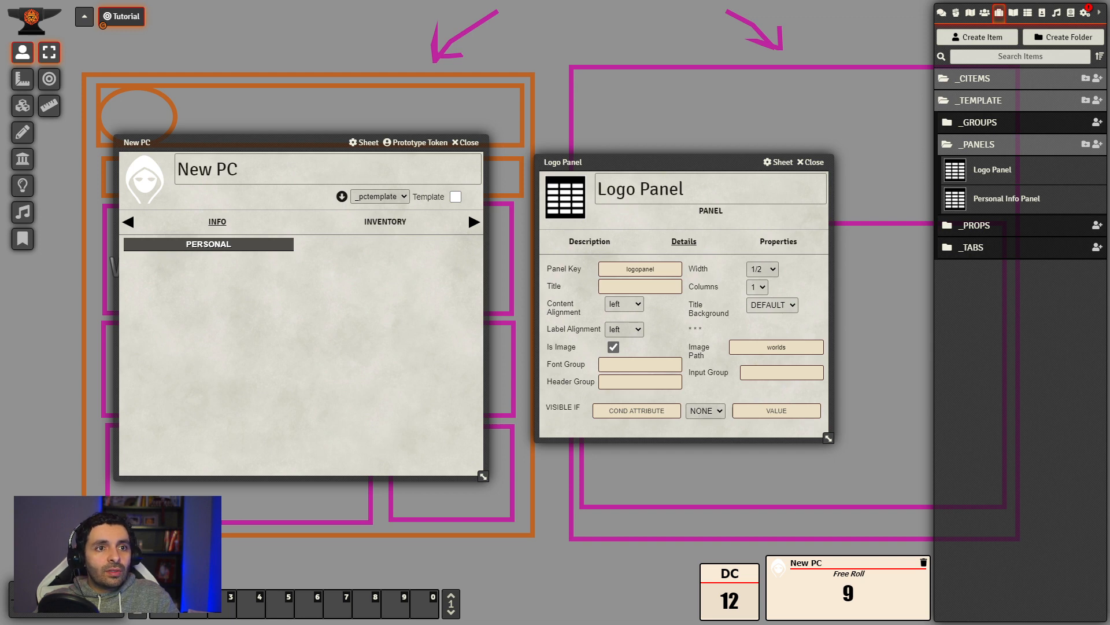
- Paste the copied screenshot of the sandboxtes folder into the Logo Panel's description and save it
left_click(590, 241)
left_click_drag(661, 162, 431, 187)
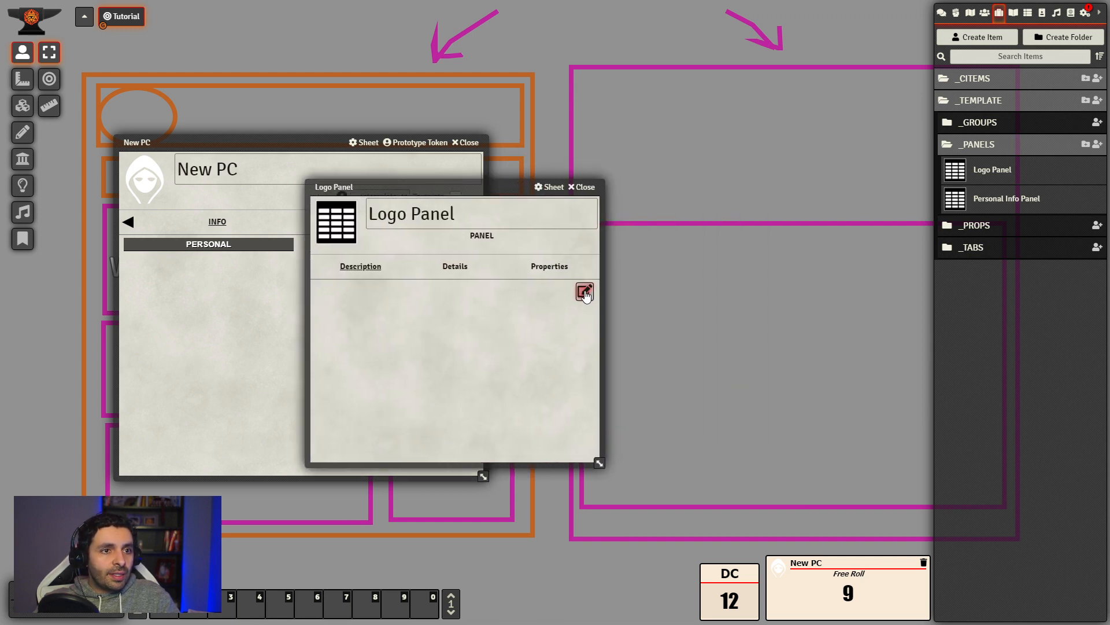
left_click(585, 292)
key("ctrl+v")
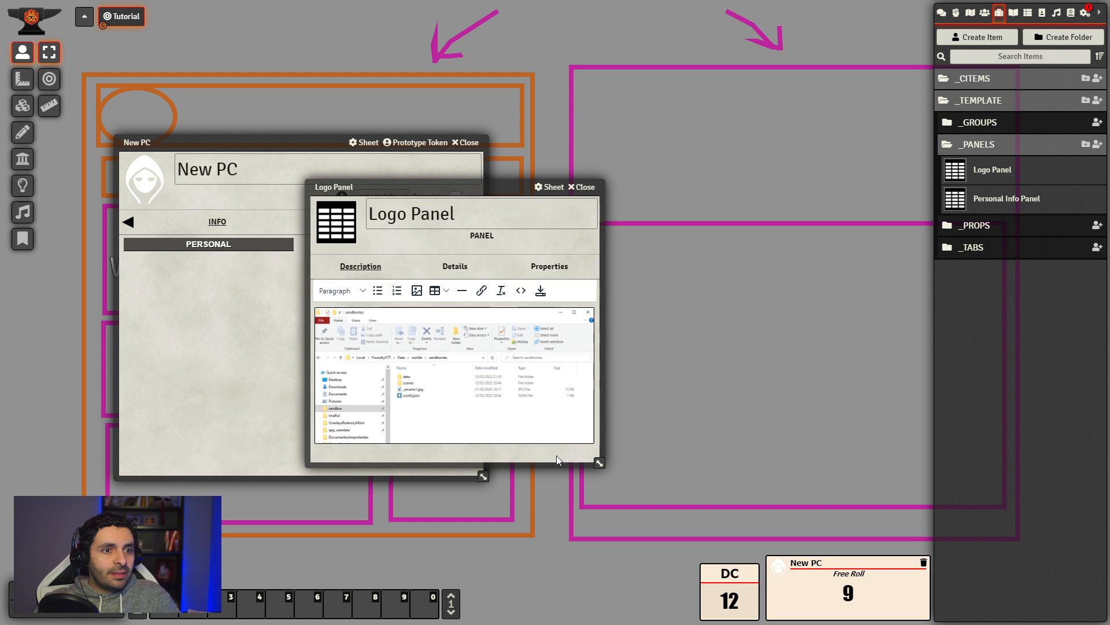
left_click_drag(447, 215, 296, 90)
left_click(394, 192)
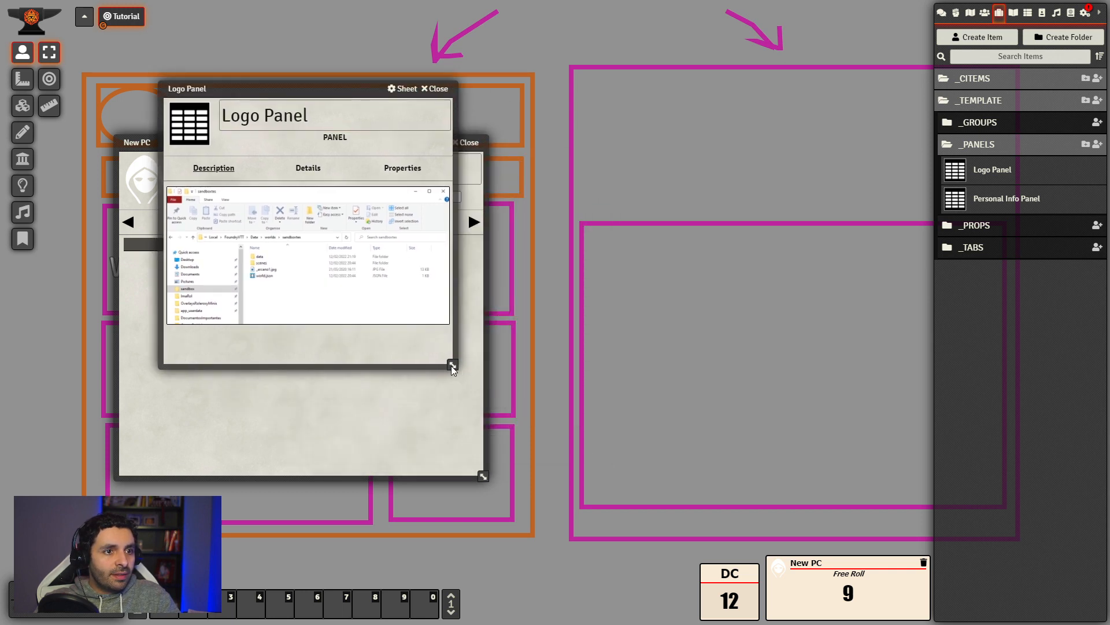
- Enlarge and reposition the Logo Panel window to examine the folder path and image file name in the pasted screenshot
left_click_drag(452, 365, 736, 525)
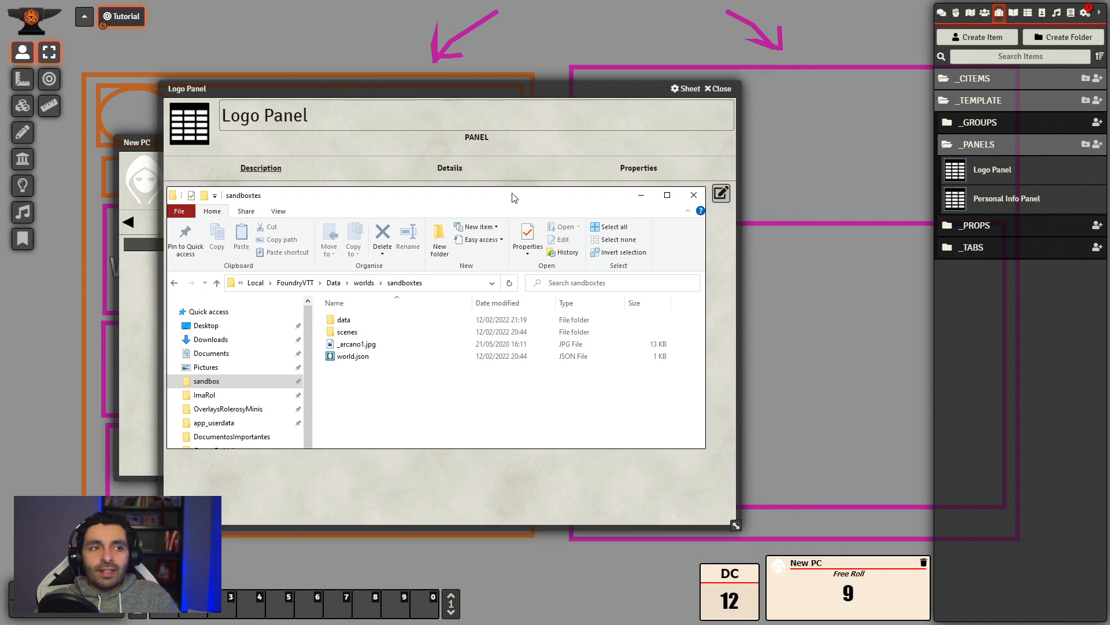
left_click_drag(478, 86, 672, 47)
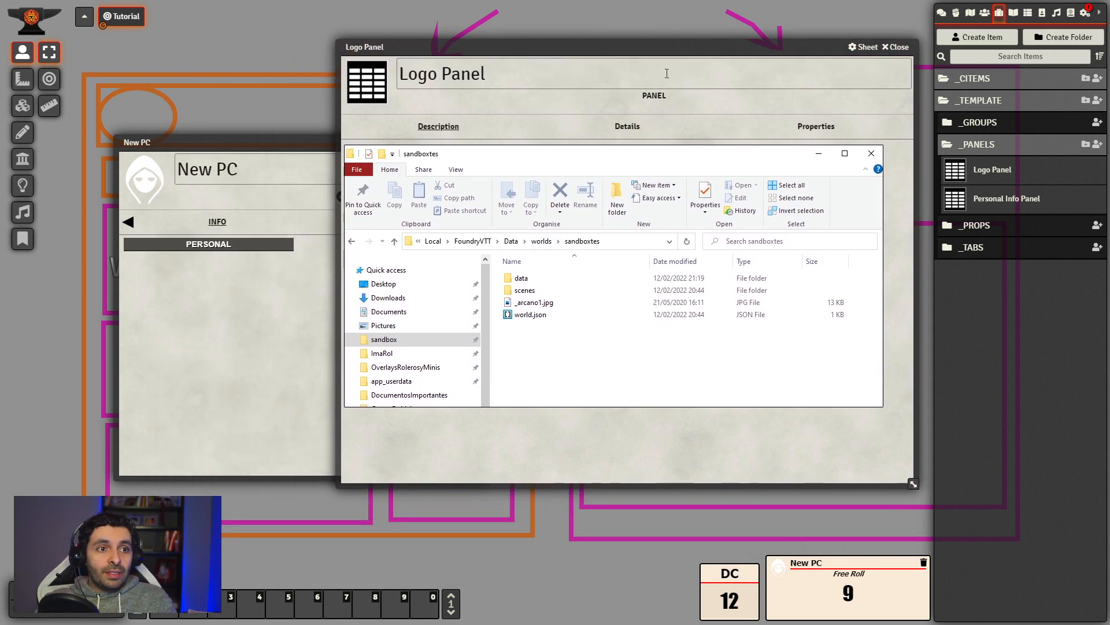
left_click_drag(572, 56, 487, 84)
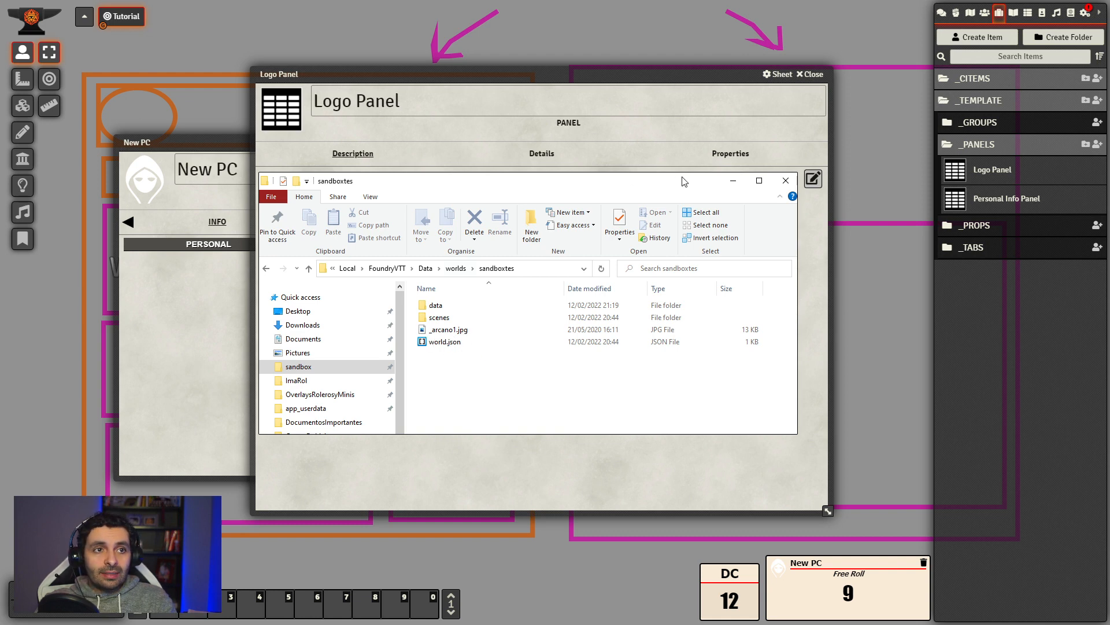
- Complete the Logo Panel's image path in its details as worlds/sandboxtes/_aracno1.jpg
left_click(732, 156)
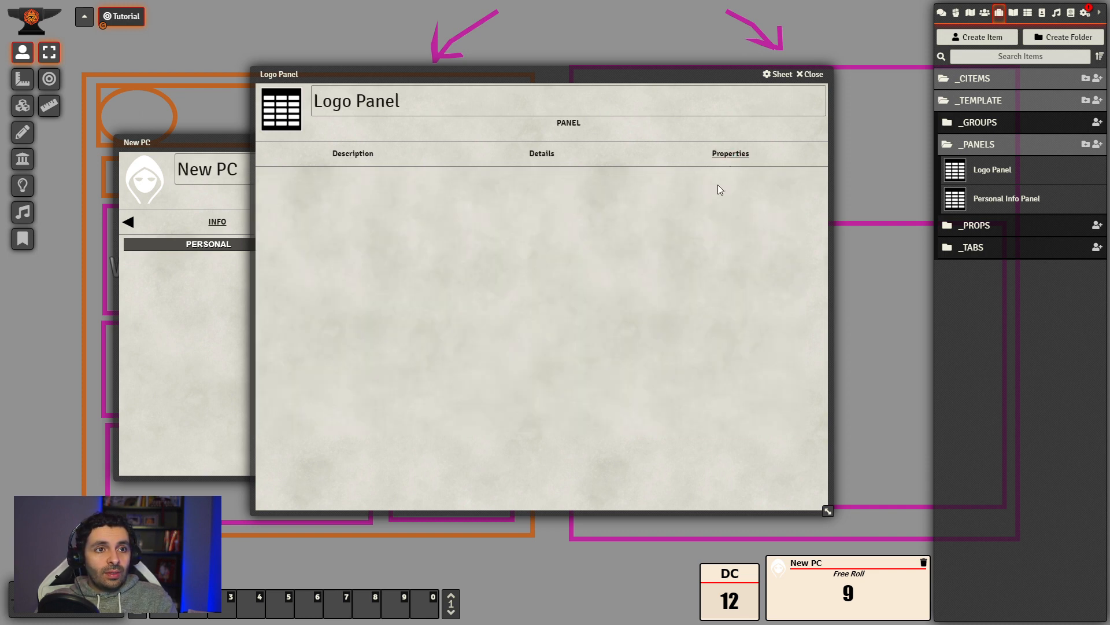
left_click(542, 165)
left_click(560, 260)
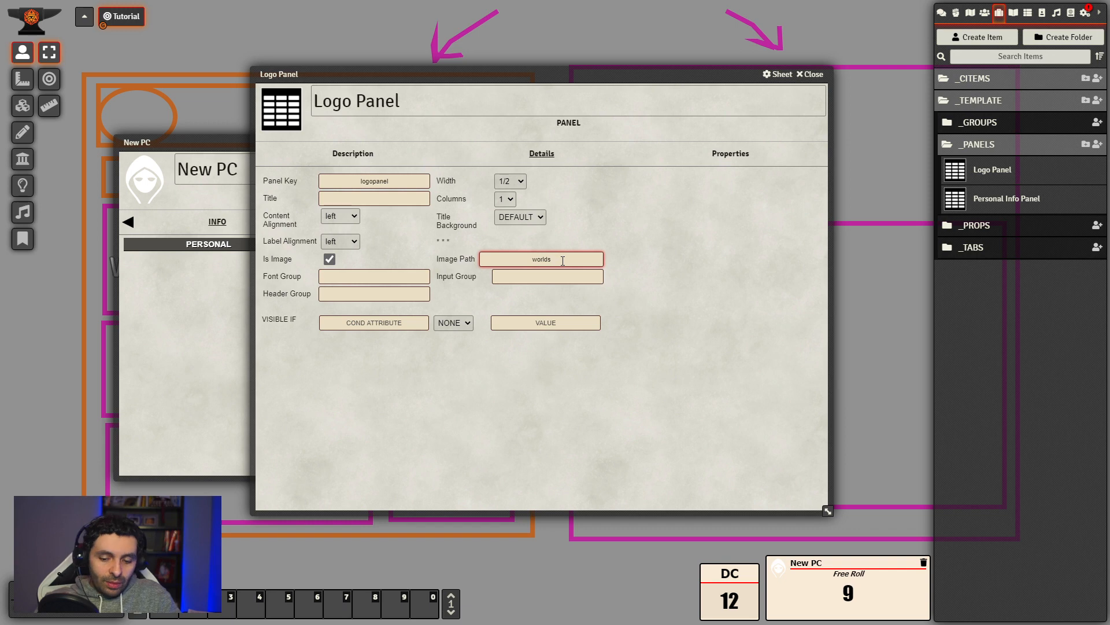
type("/")
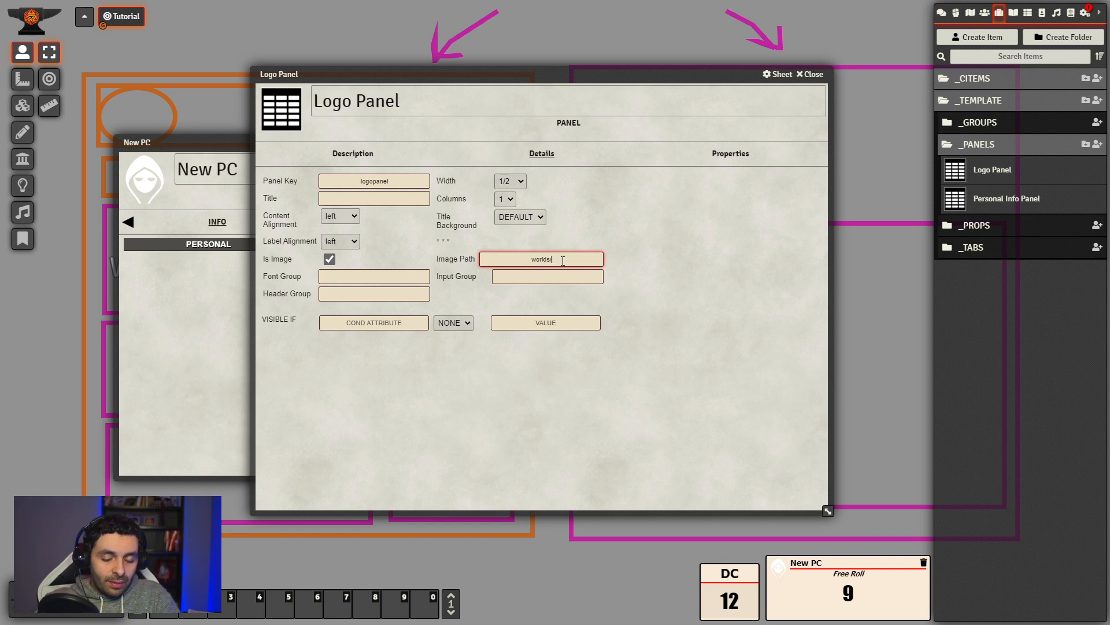
type("sandbox/")
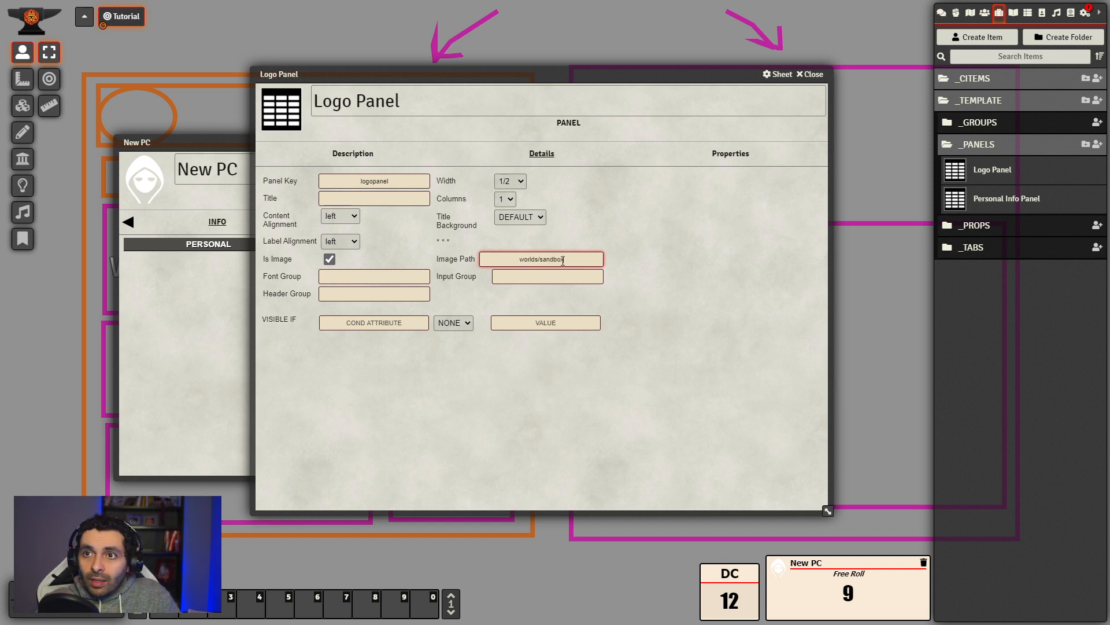
type("s")
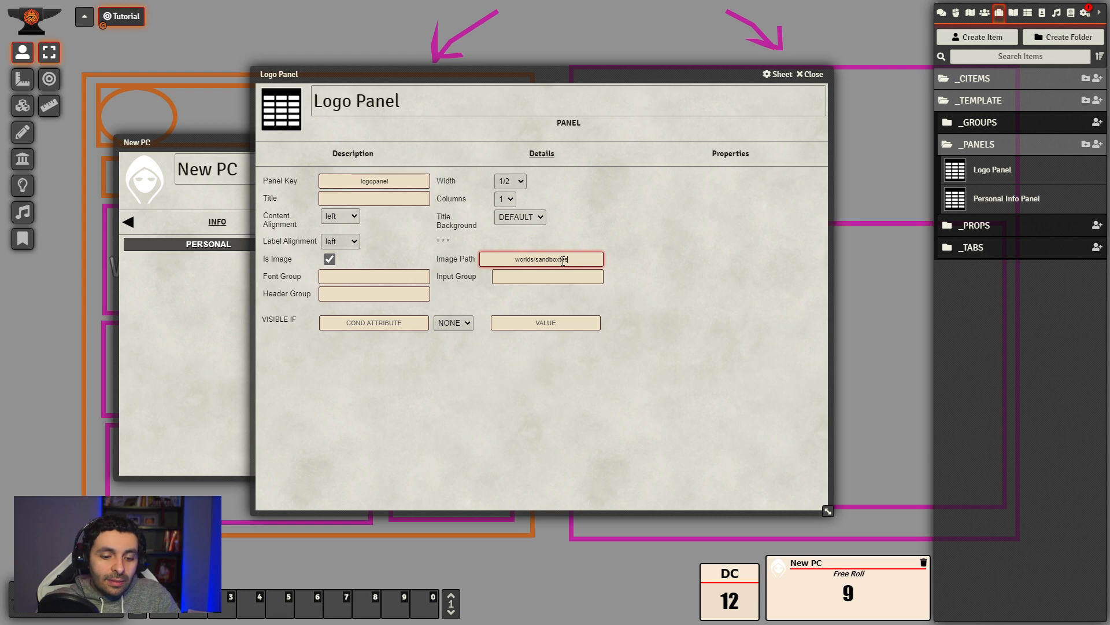
type("/")
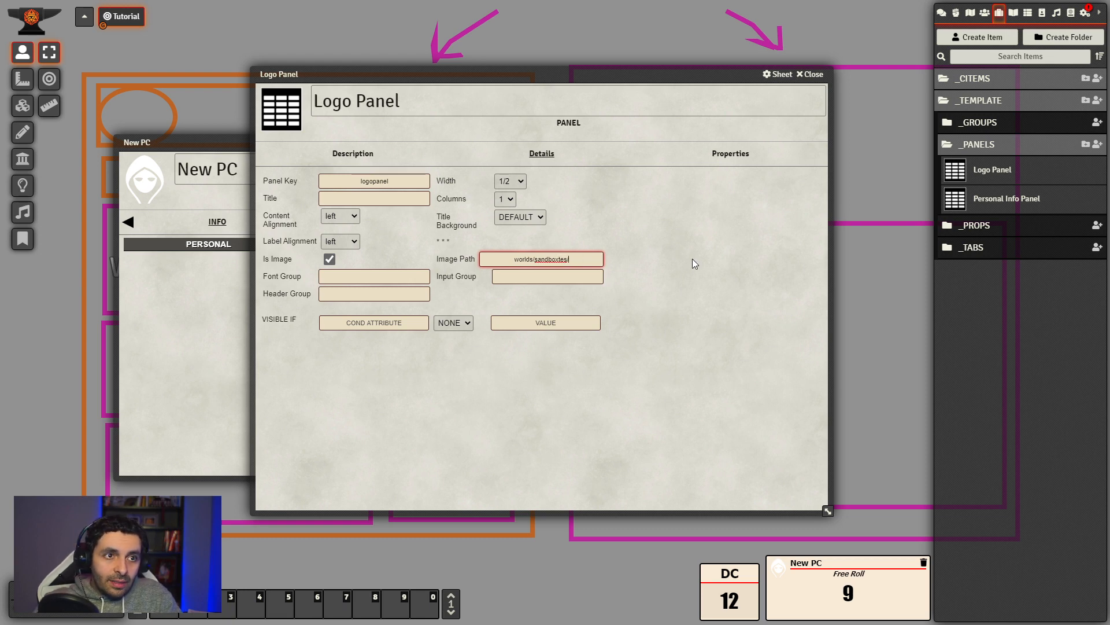
type("_")
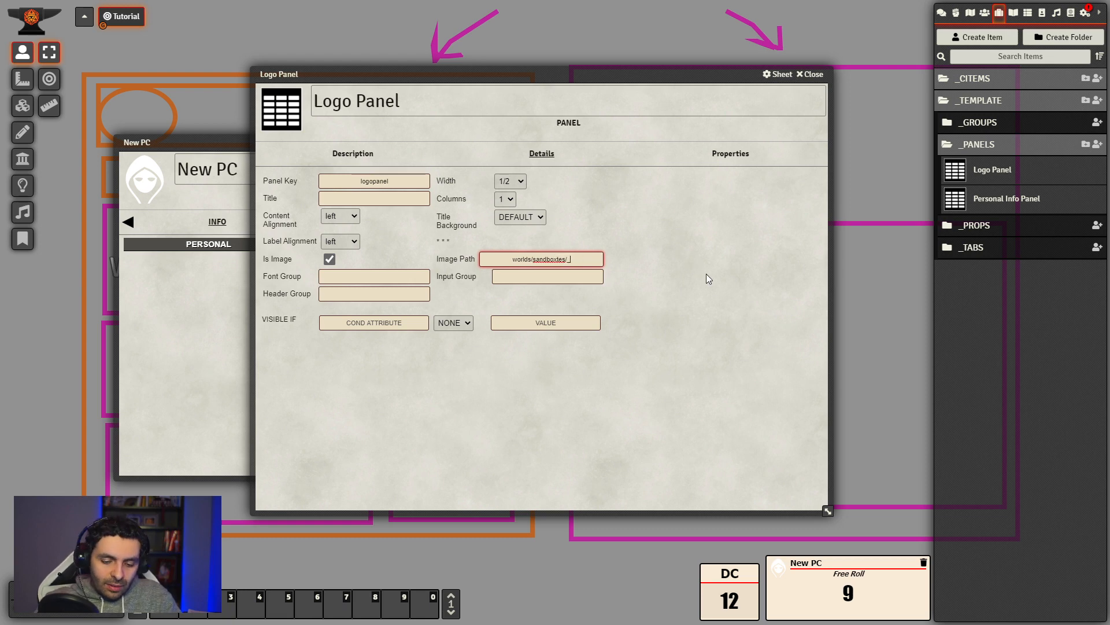
type("aracno1.jpg")
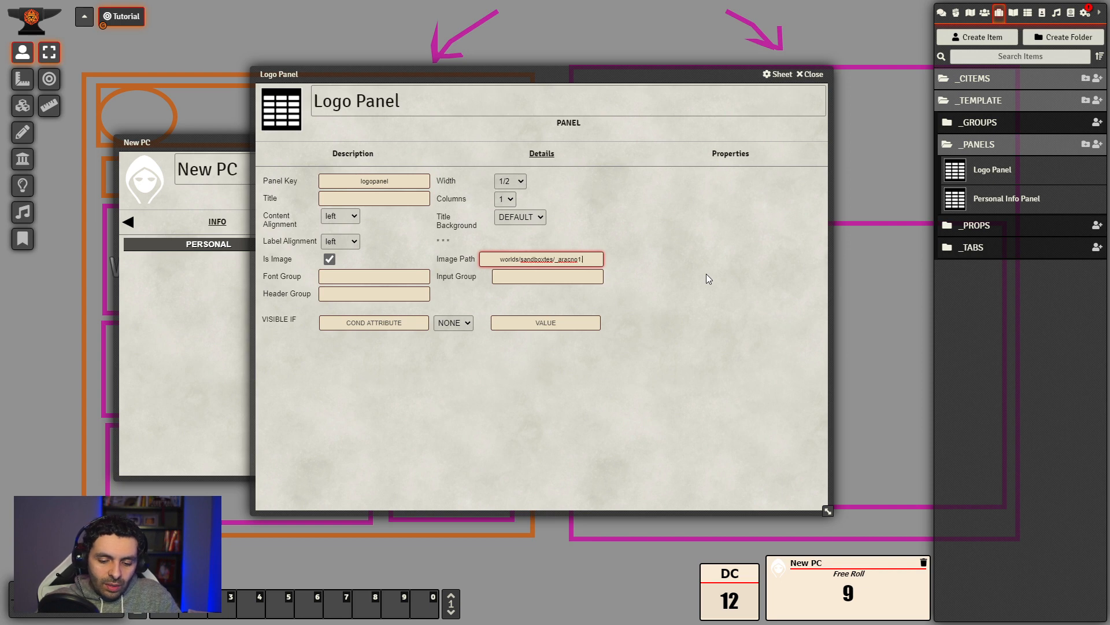
left_click(664, 300)
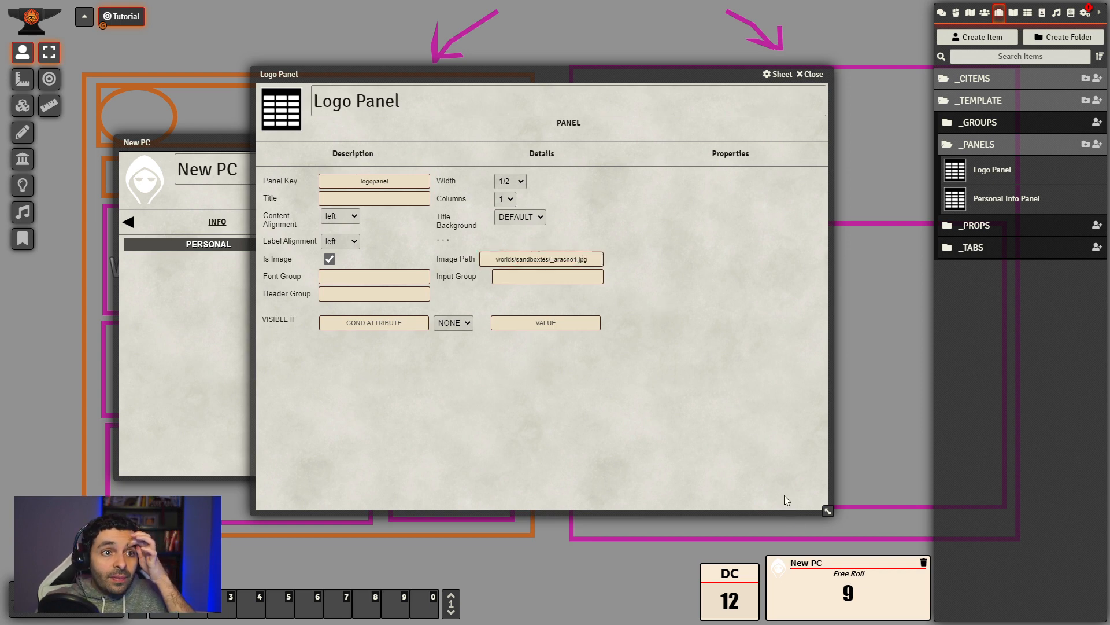
- Shrink the Logo Panel window and place it beside the New PC sheet
left_click(353, 153)
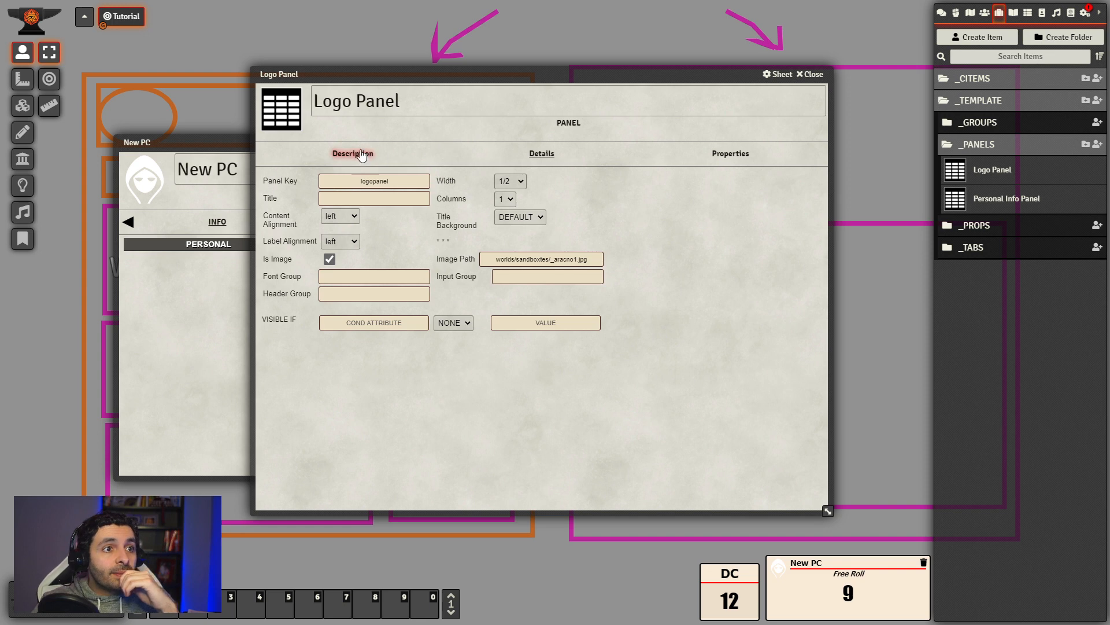
key("alt+Tab")
left_click(542, 153)
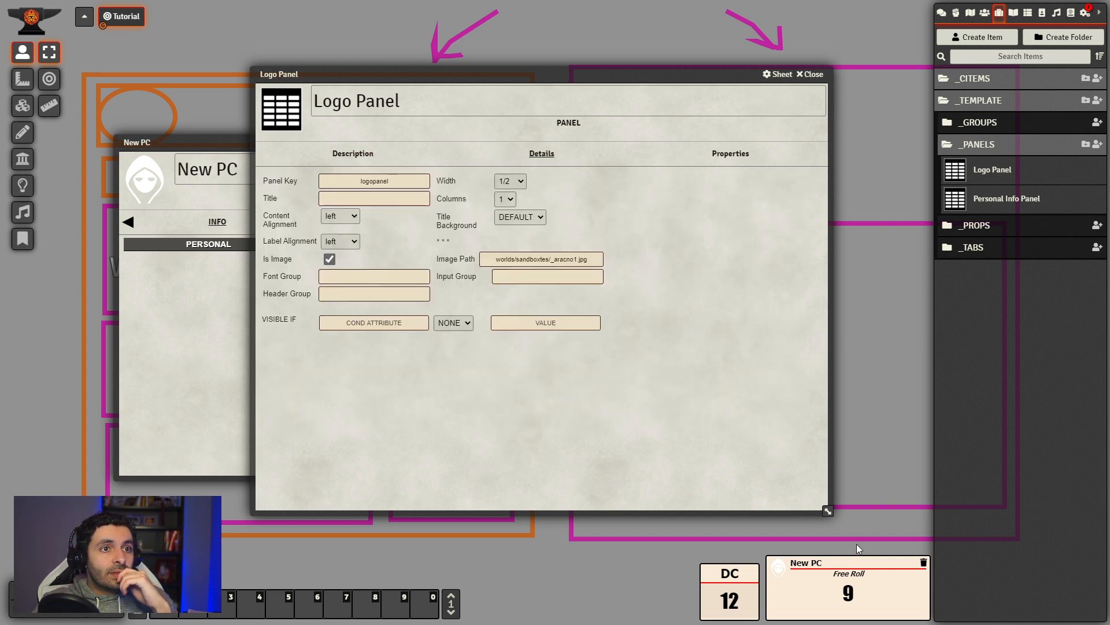
left_click_drag(828, 512, 646, 465)
left_click_drag(464, 74, 702, 115)
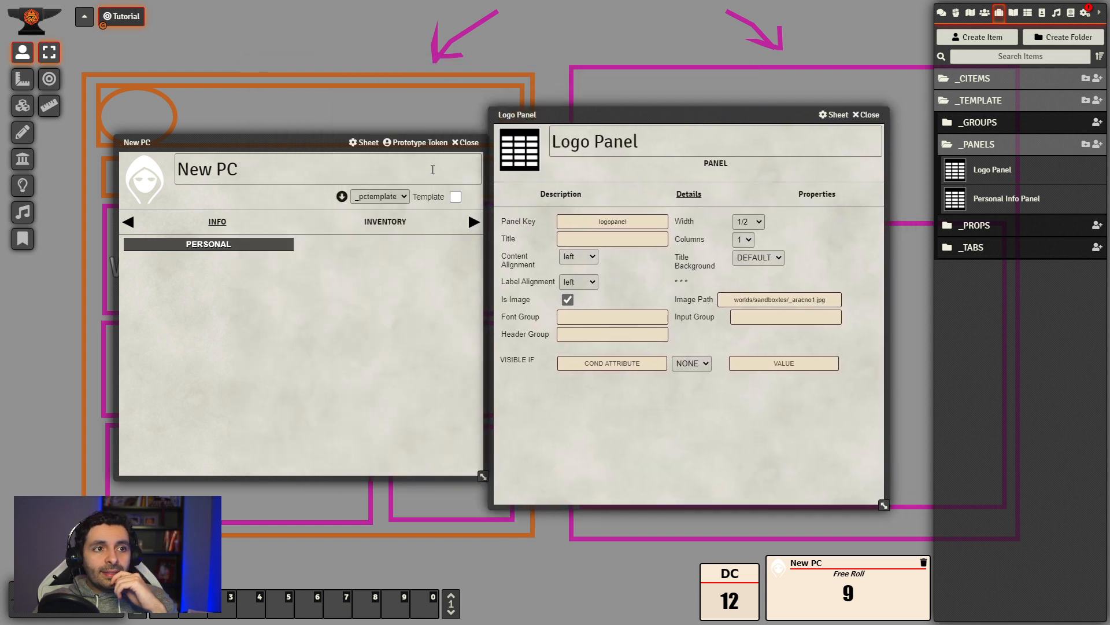
- Open the _pctemplate actor, look through its list of tabs and close its sheet
left_click(985, 13)
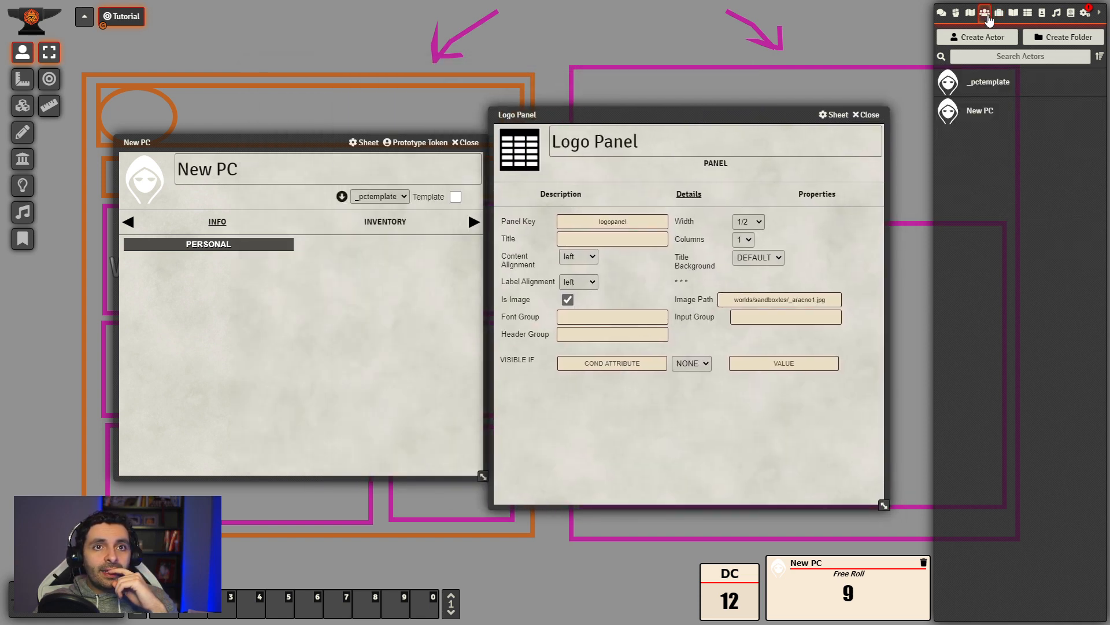
left_click(986, 82)
left_click_drag(521, 145, 214, 168)
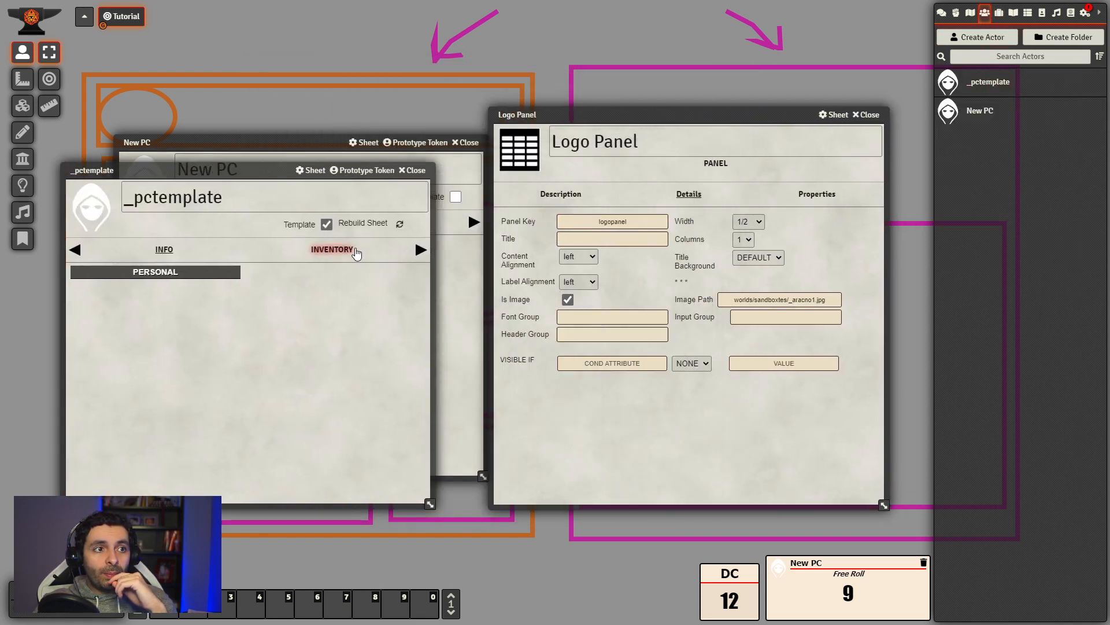
left_click(420, 250)
left_click(420, 250)
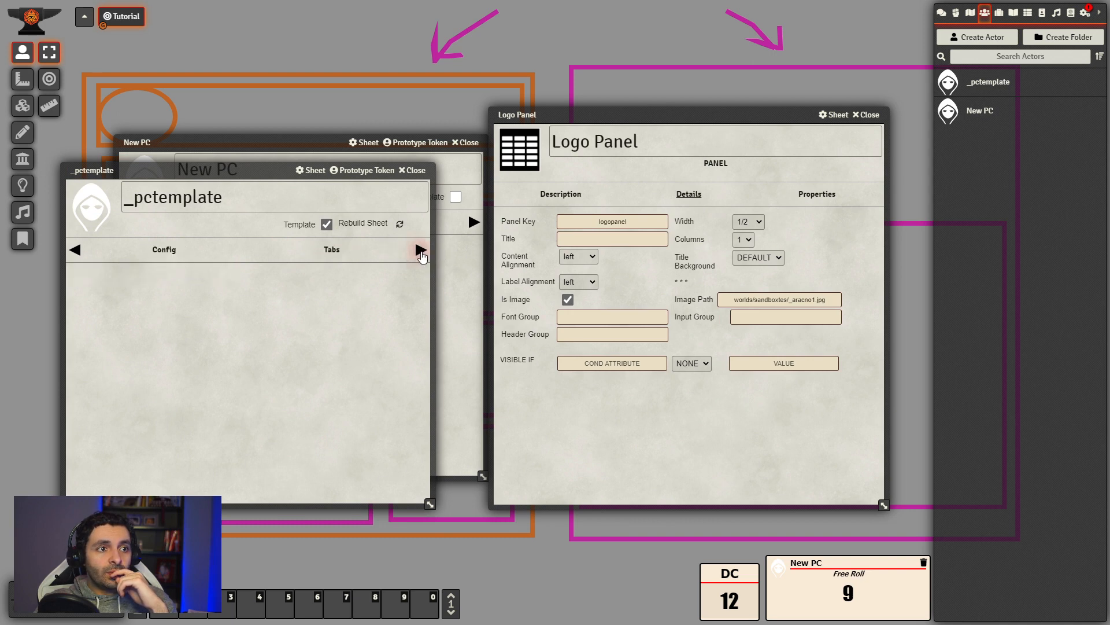
left_click(419, 249)
left_click_drag(197, 169, 266, 186)
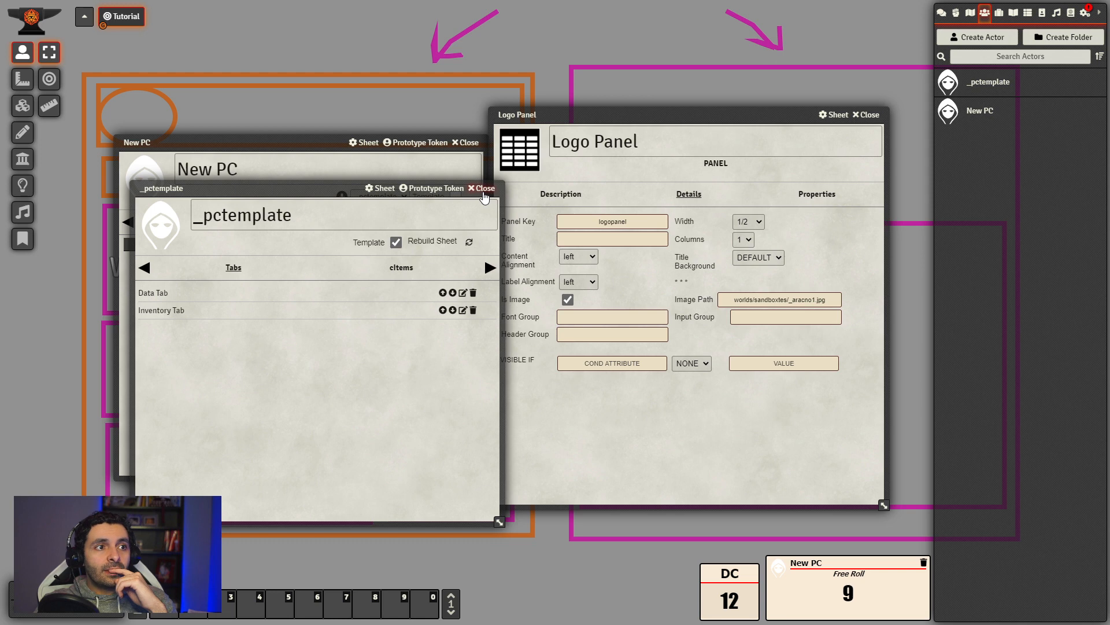
left_click(483, 188)
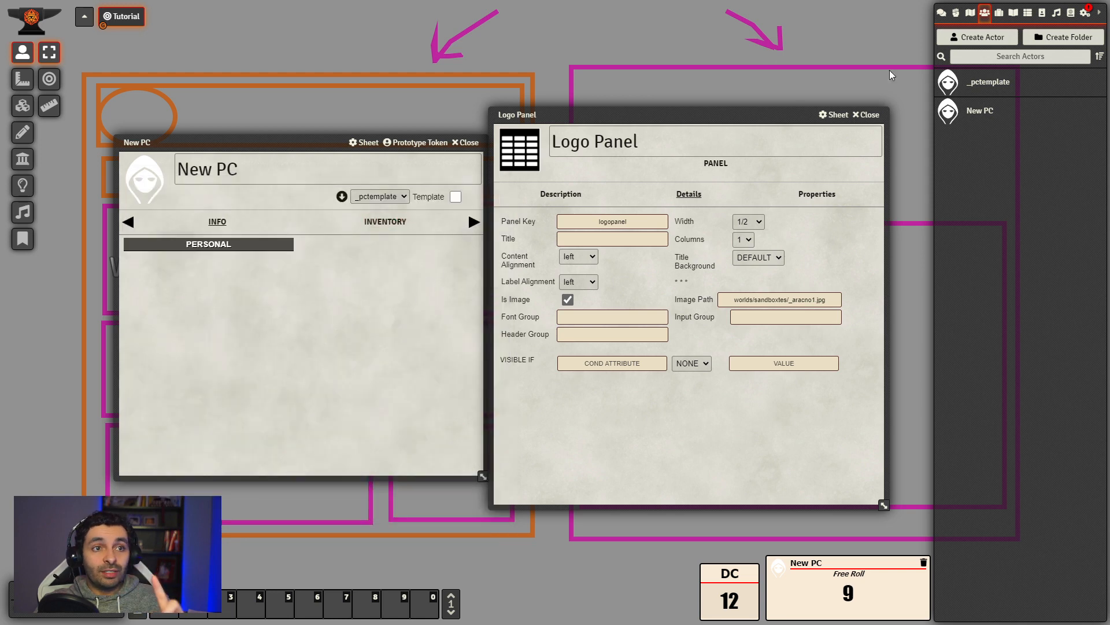
- Open the Data Tab item and add the Logo Panel to its panels below the Personal Info Panel
left_click(999, 13)
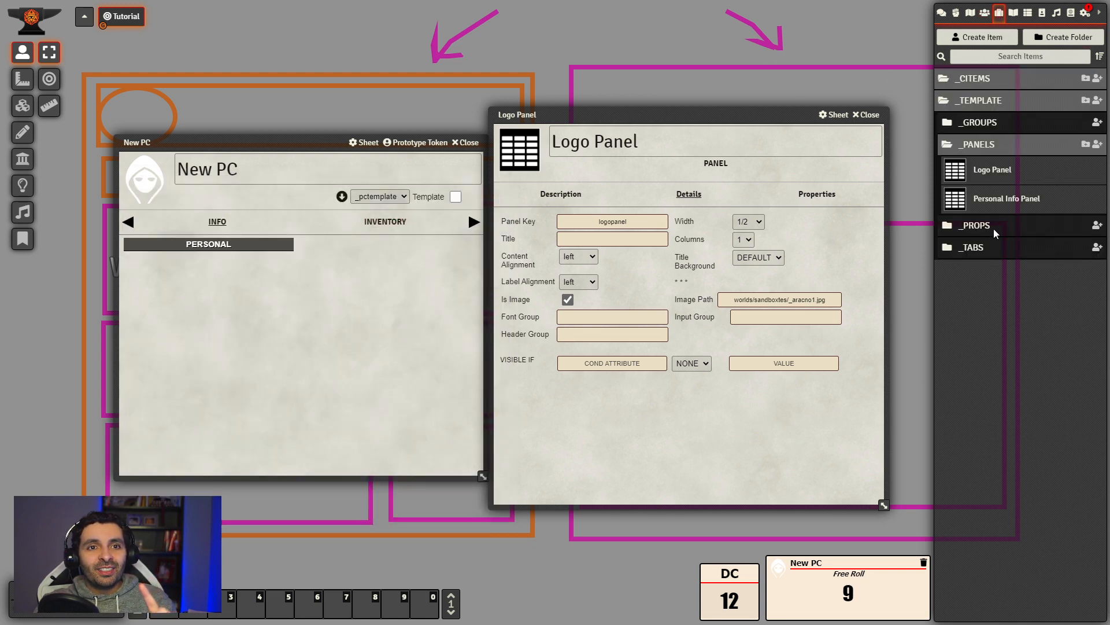
left_click(995, 247)
left_click(991, 272)
left_click(648, 253)
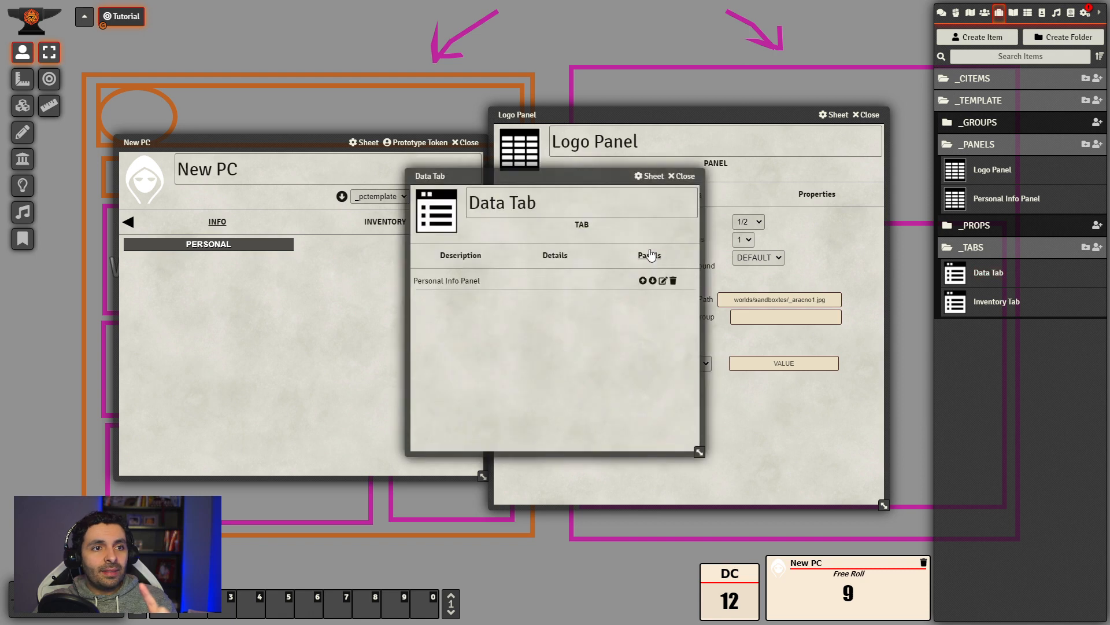
left_click_drag(571, 179, 257, 232)
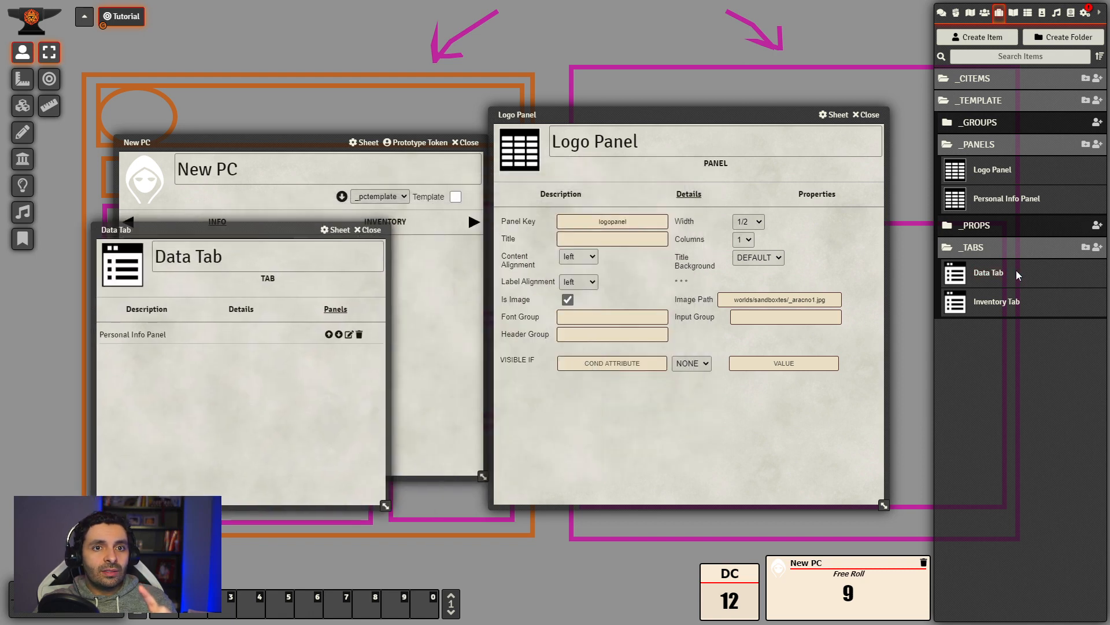
left_click_drag(994, 183, 273, 435)
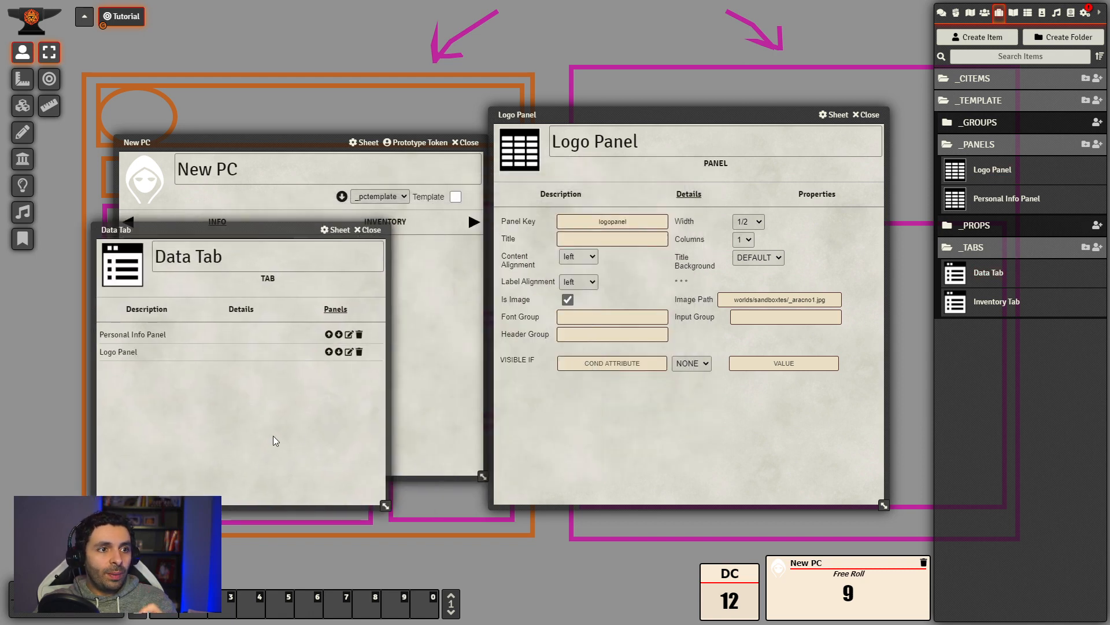
left_click_drag(246, 230, 338, 235)
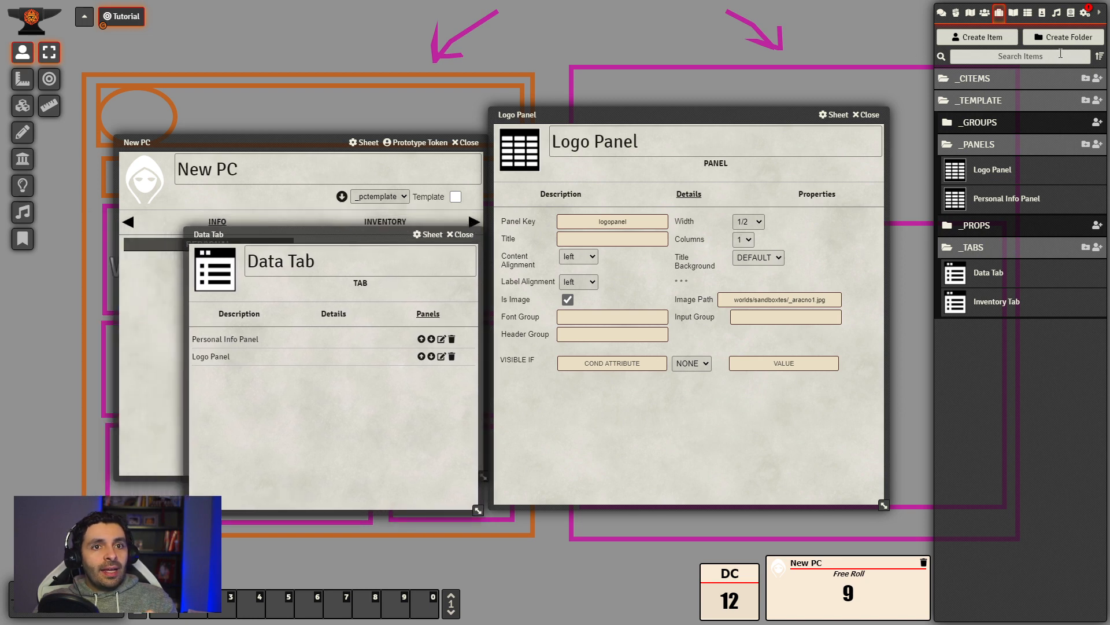
- Open the _pctemplate sheet, set it beside the other windows and close the Data Tab window
left_click(984, 14)
left_click(983, 83)
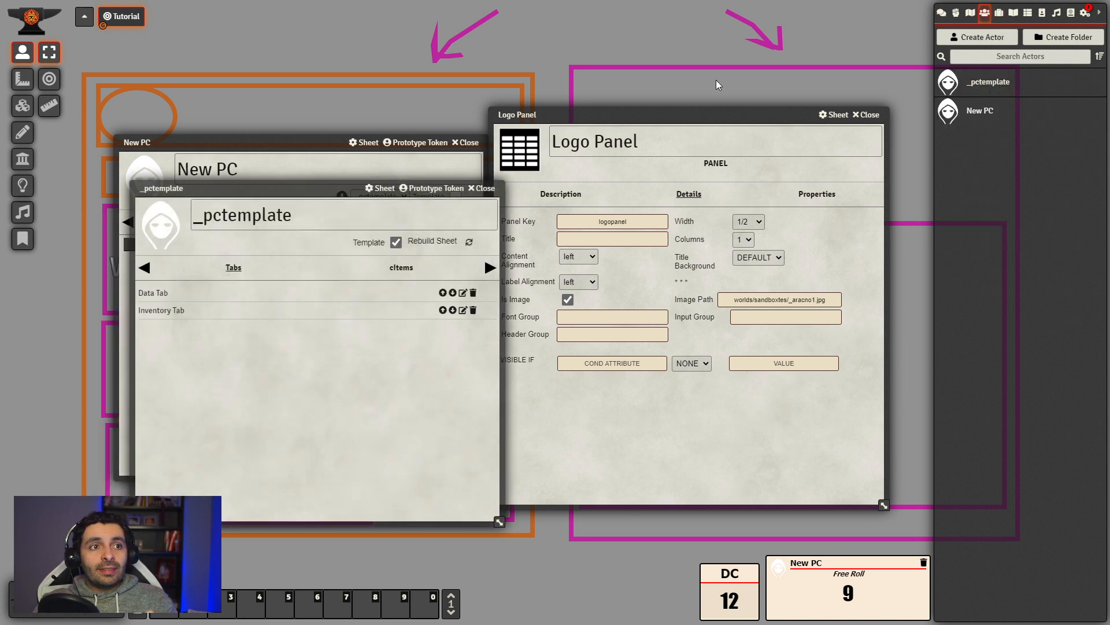
left_click_drag(284, 193, 664, 221)
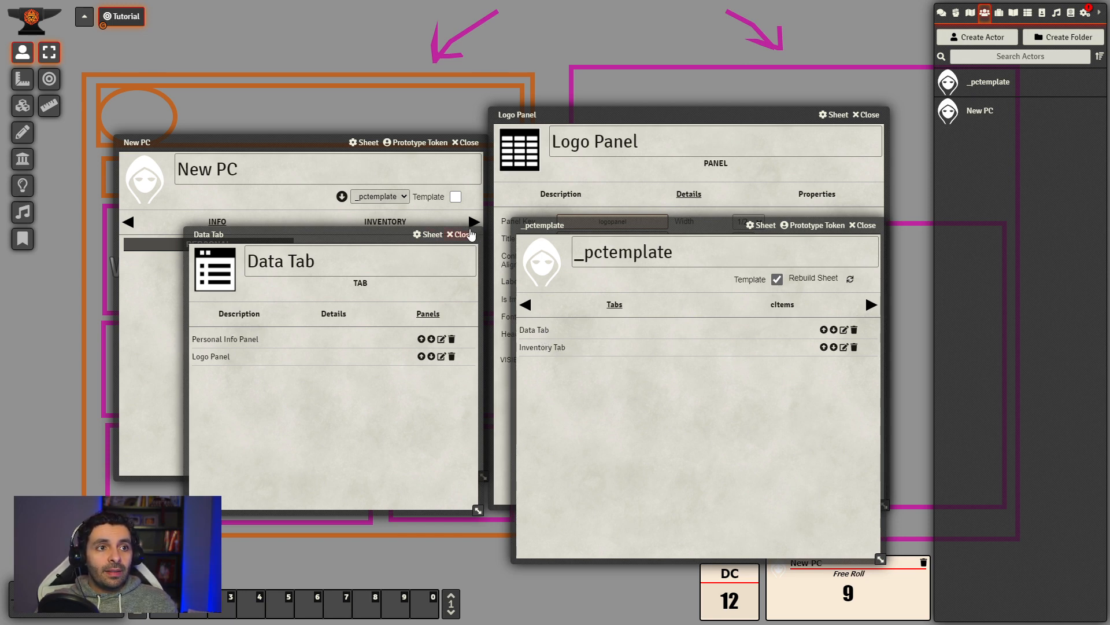
left_click(463, 234)
- Review the image path in the Logo Panel's details, moving its window around to compare with the New PC sheet
left_click_drag(669, 116, 234, 144)
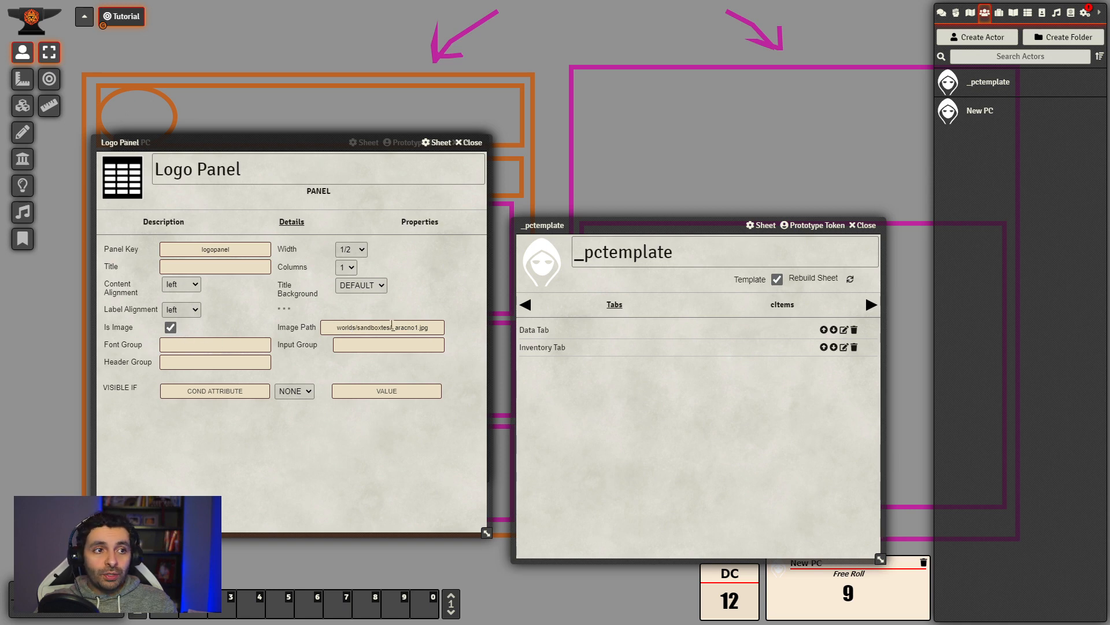
left_click_drag(436, 328, 304, 334)
left_click(461, 333)
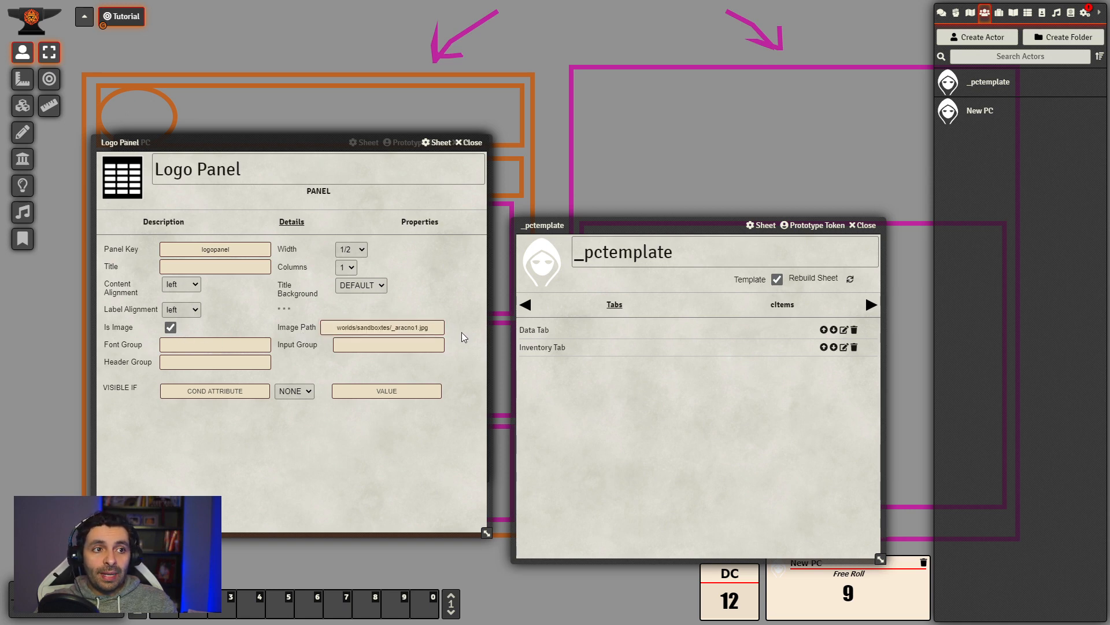
left_click_drag(372, 144, 779, 100)
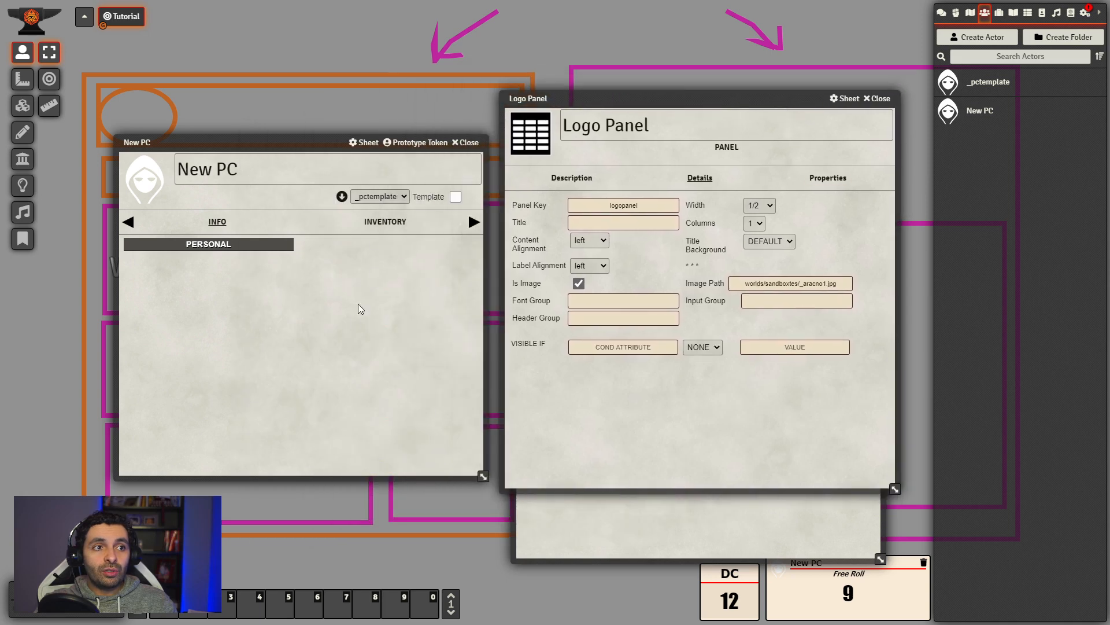
left_click_drag(666, 94, 236, 142)
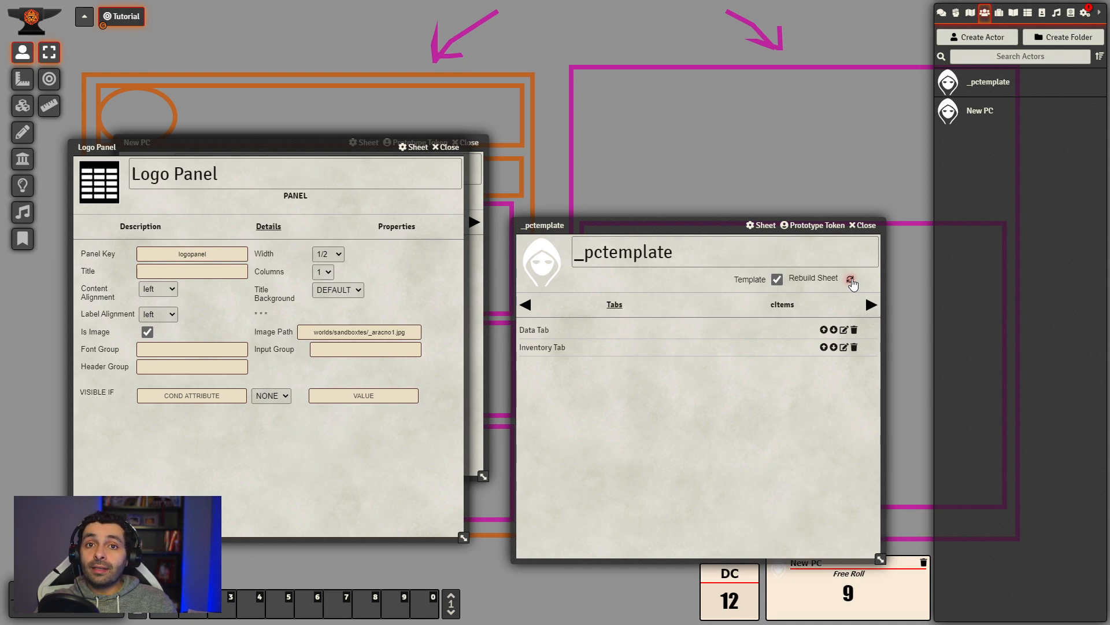
- Rebuild the _pctemplate sheet and reopen the New PC sheet to check the Logo Panel
left_click(851, 280)
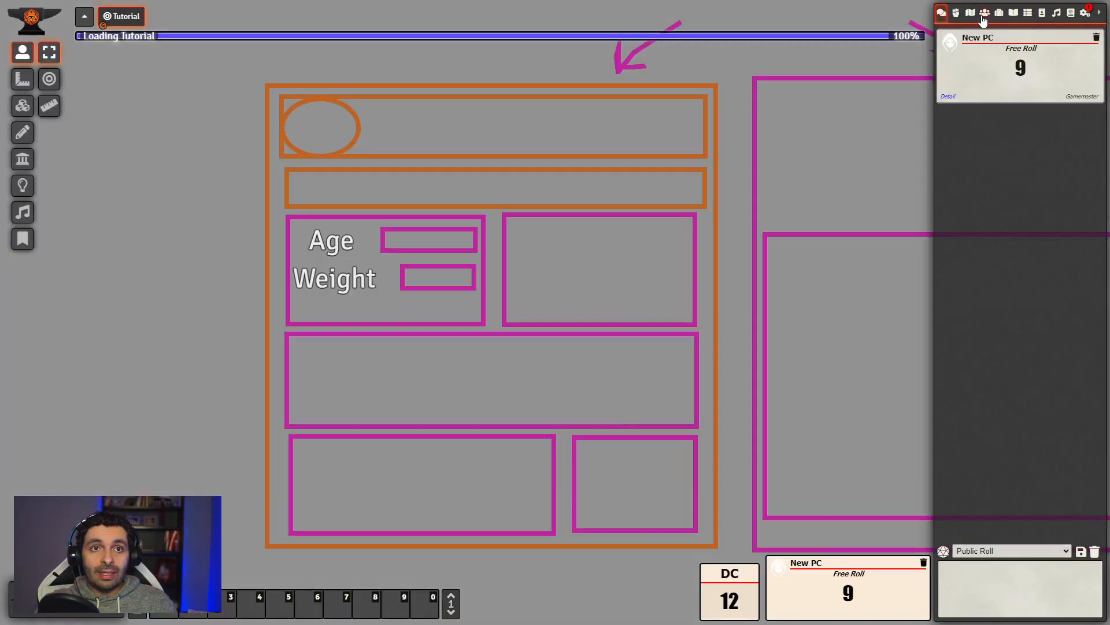
left_click(983, 12)
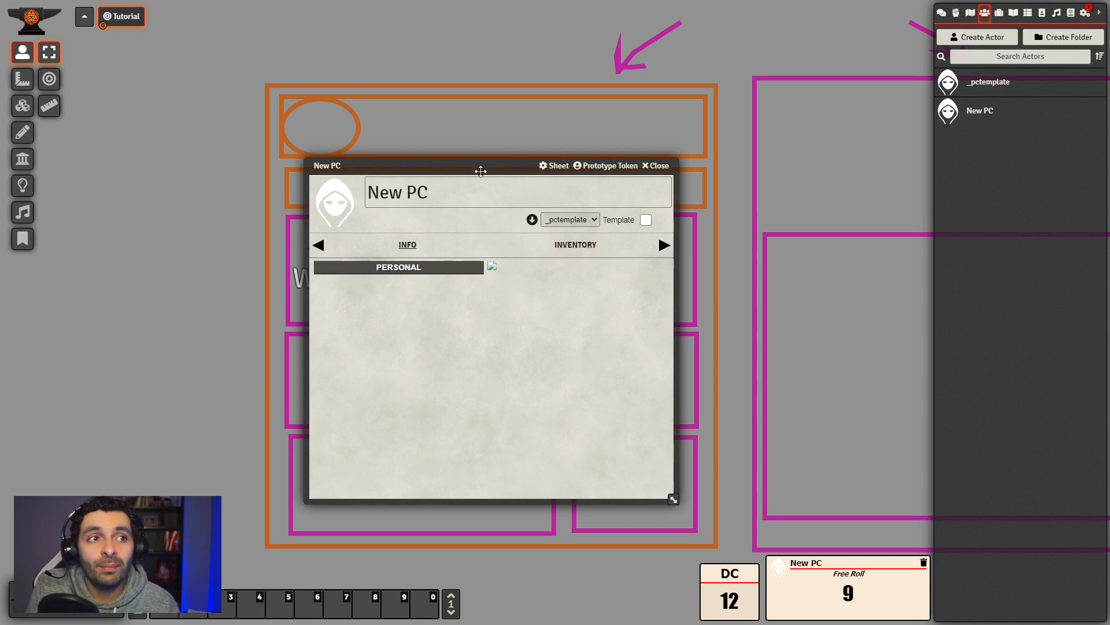
left_click_drag(478, 168, 323, 126)
- Reopen the Logo Panel from the _PANELS folder and enlarge it to check the image file name in the pasted screenshot
left_click(999, 13)
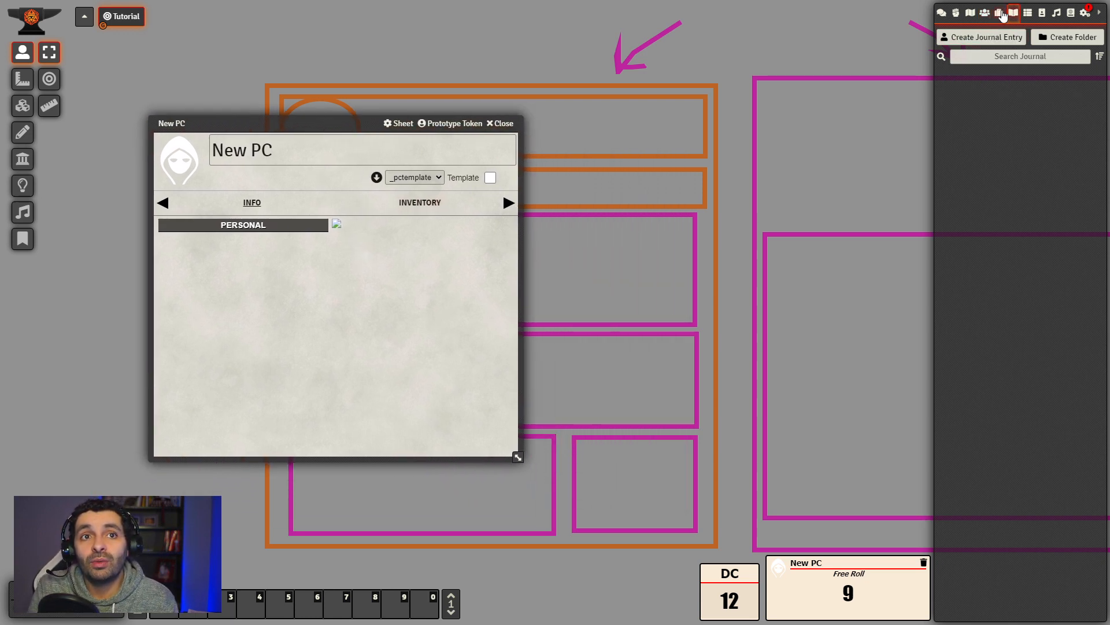
left_click(994, 100)
left_click(993, 144)
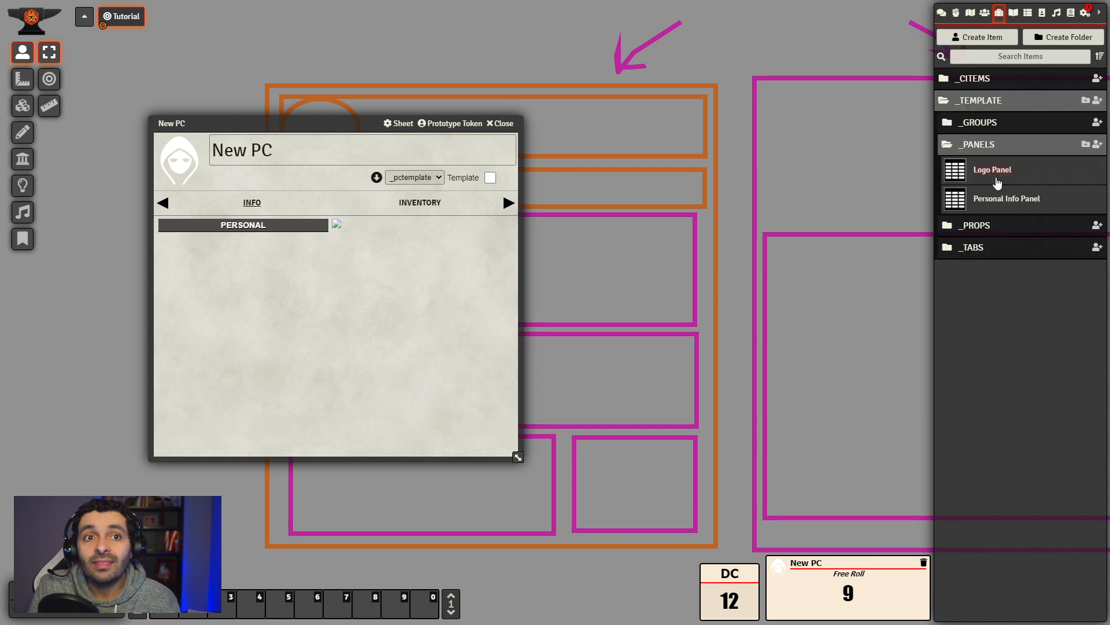
left_click(998, 171)
left_click_drag(584, 172, 386, 125)
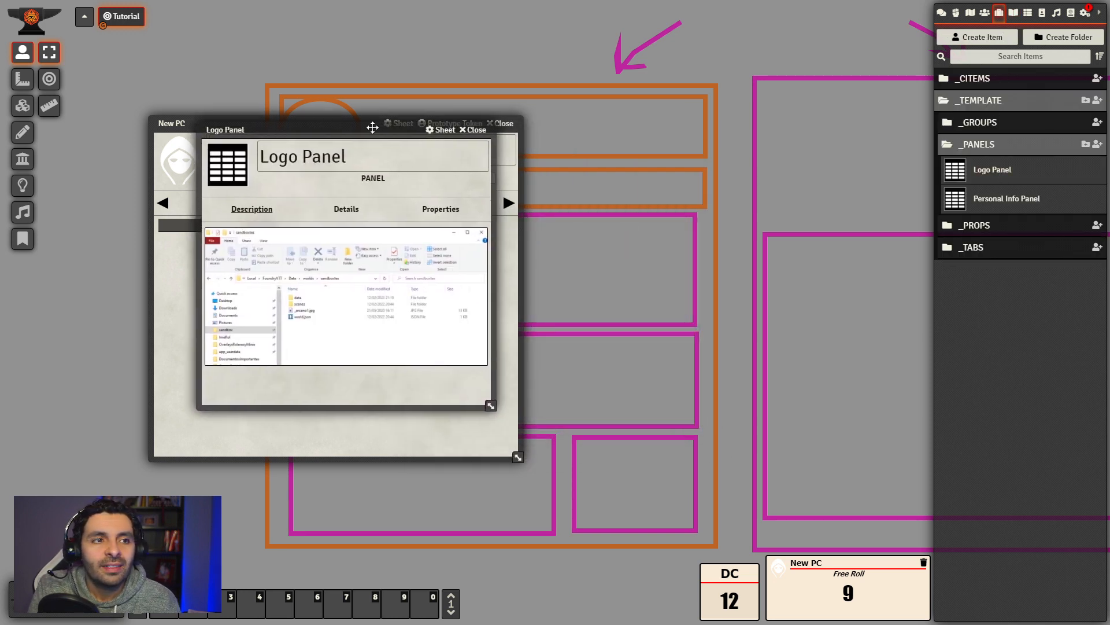
left_click_drag(489, 403, 832, 504)
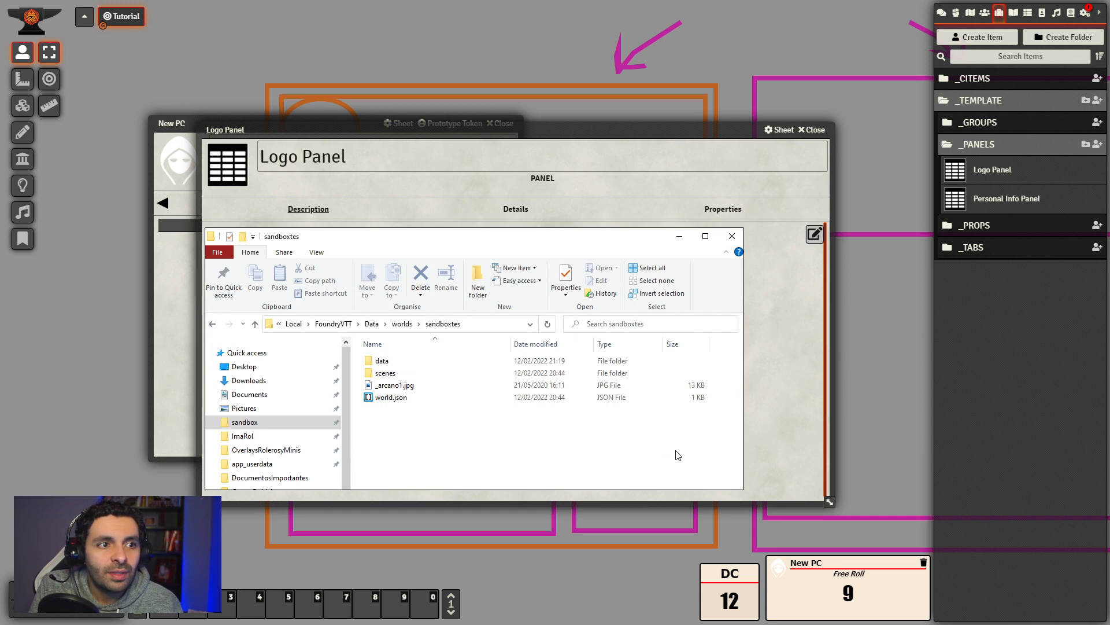
- Replace the Logo Panel's image path with the copied file path, trimmed to worlds\sandboxtes\_arcano1.jpg without the closing quote
left_click(515, 209)
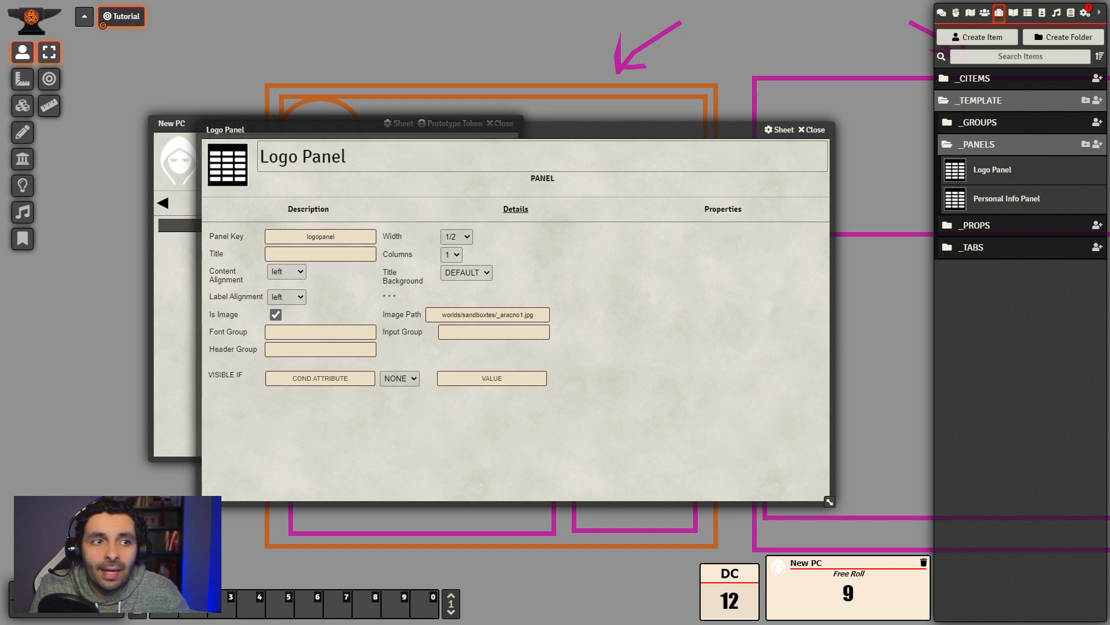
left_click_drag(535, 314, 389, 317)
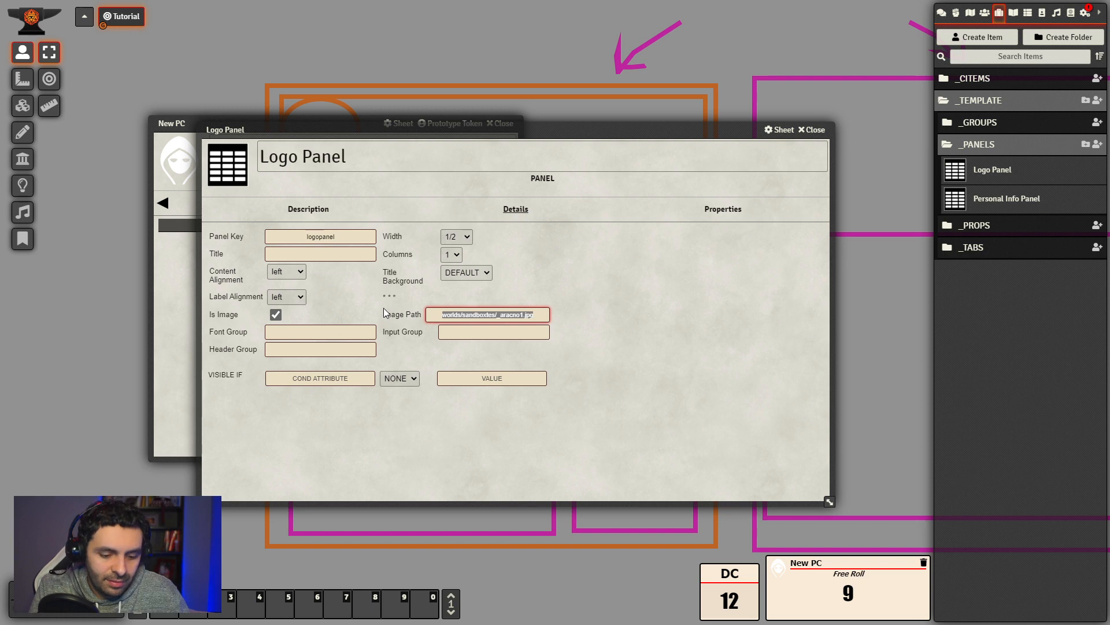
key("ctrl+v")
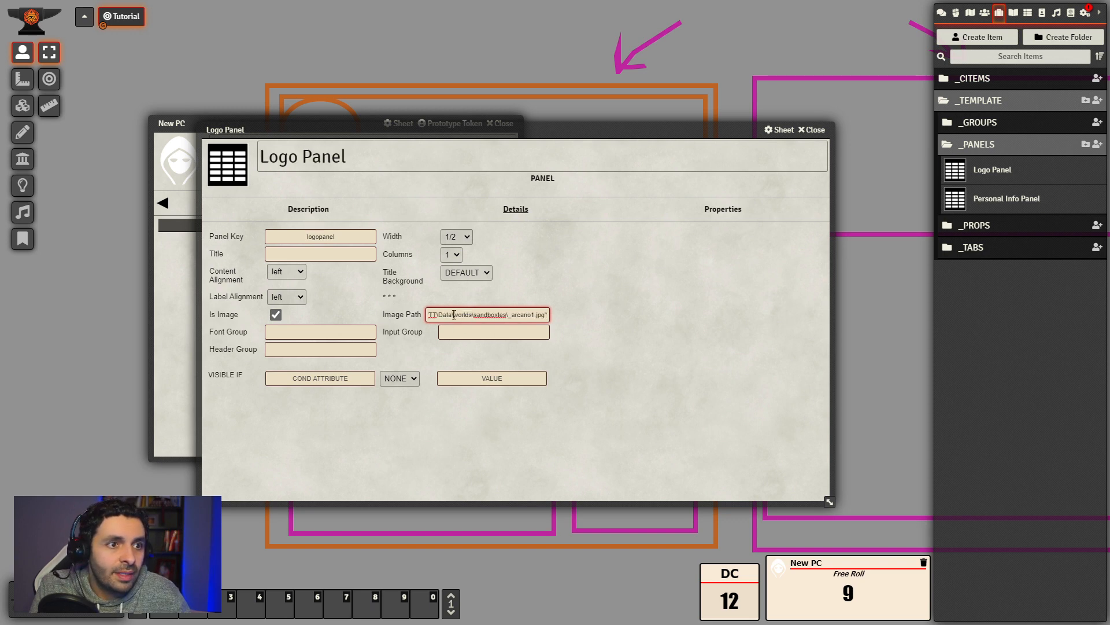
left_click_drag(454, 314, 341, 318)
key("BackSpace")
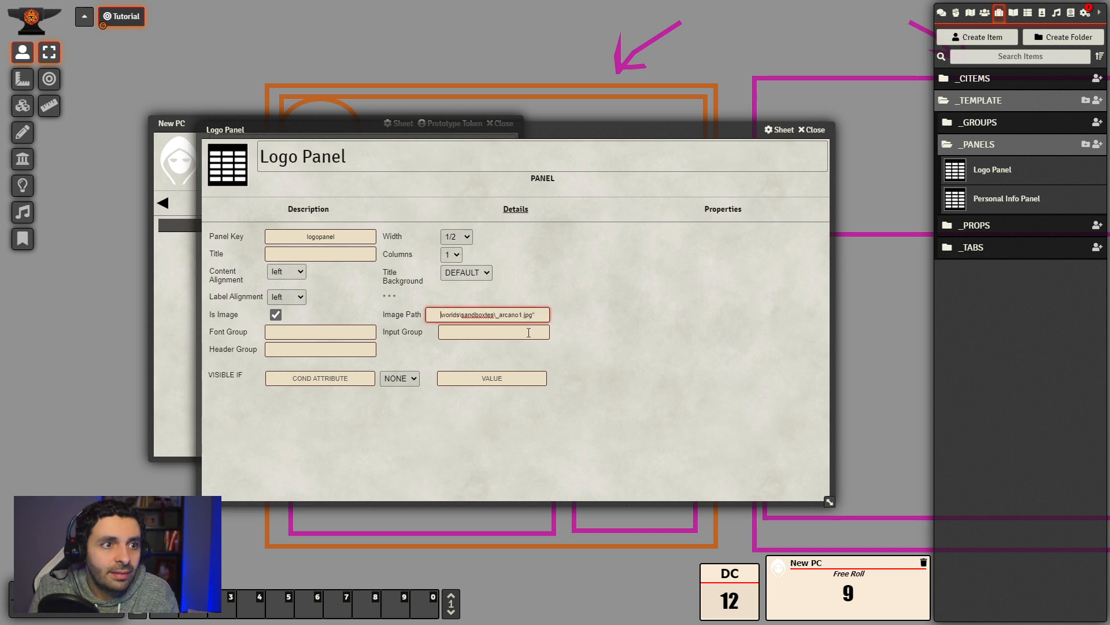
left_click(547, 362)
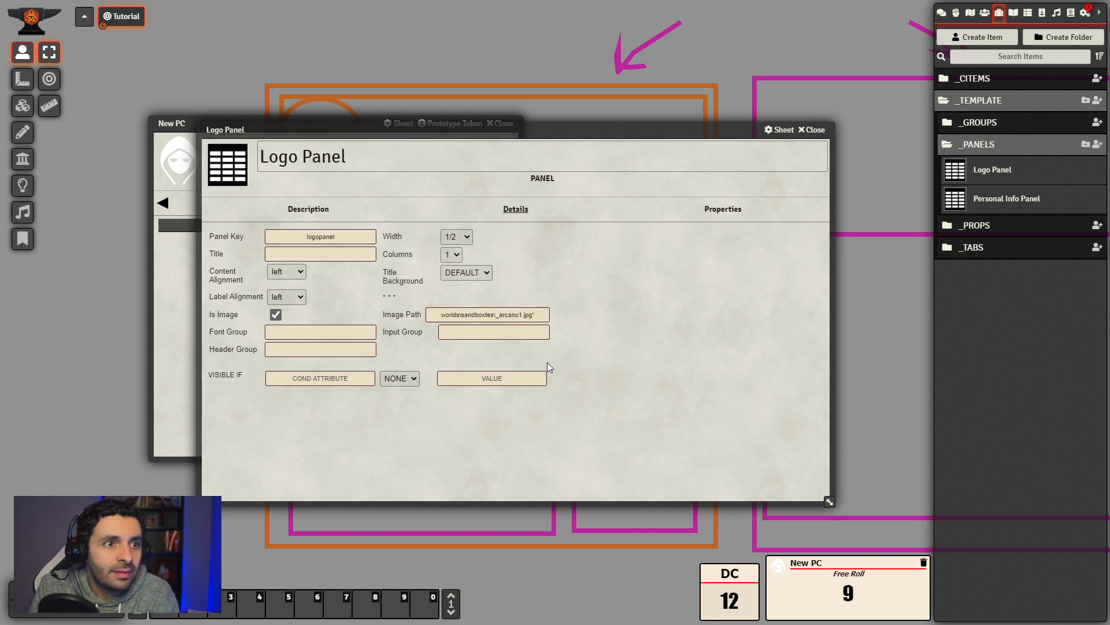
left_click(543, 314)
left_click(585, 331)
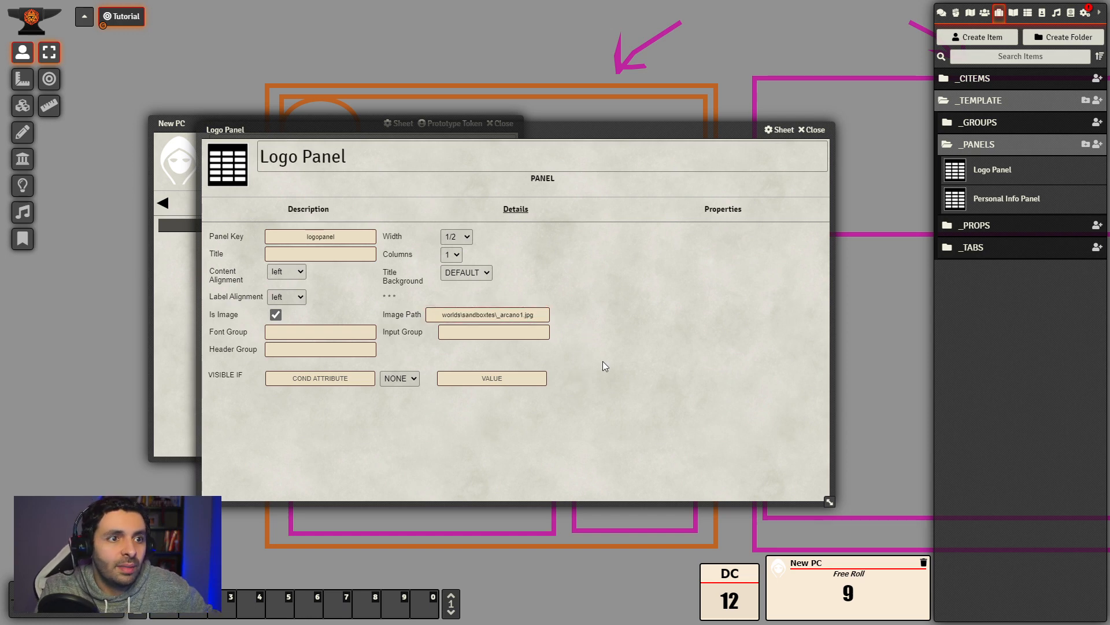
- Rebuild the _pctemplate sheet with the corrected image path and open the New PC sheet to view the logo
double_click(816, 137)
key("Escape")
left_click(985, 12)
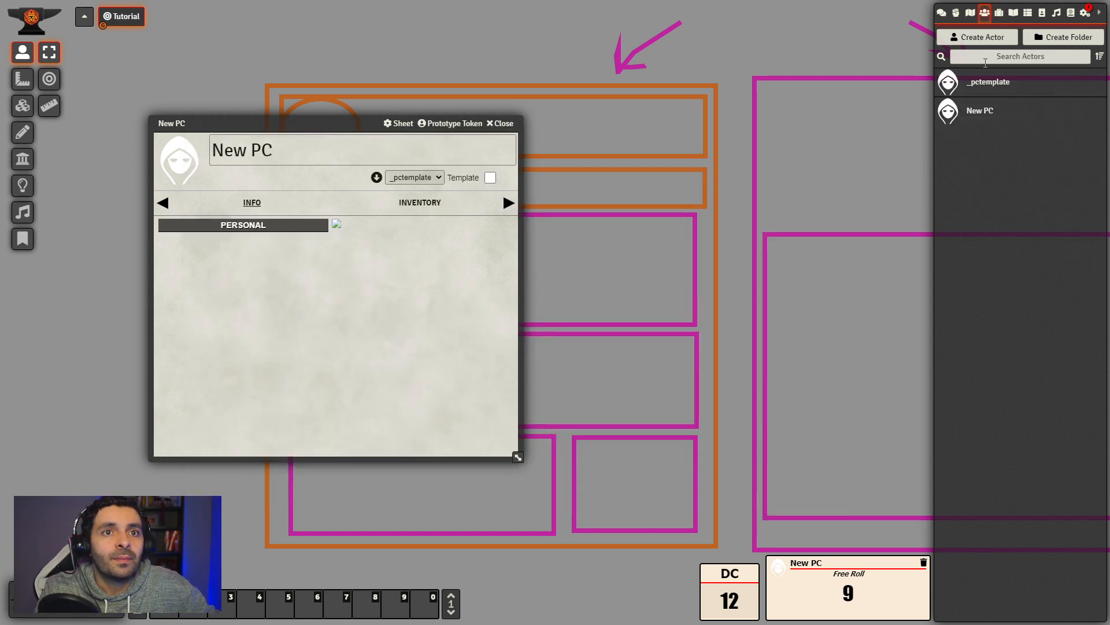
left_click(990, 82)
left_click(706, 200)
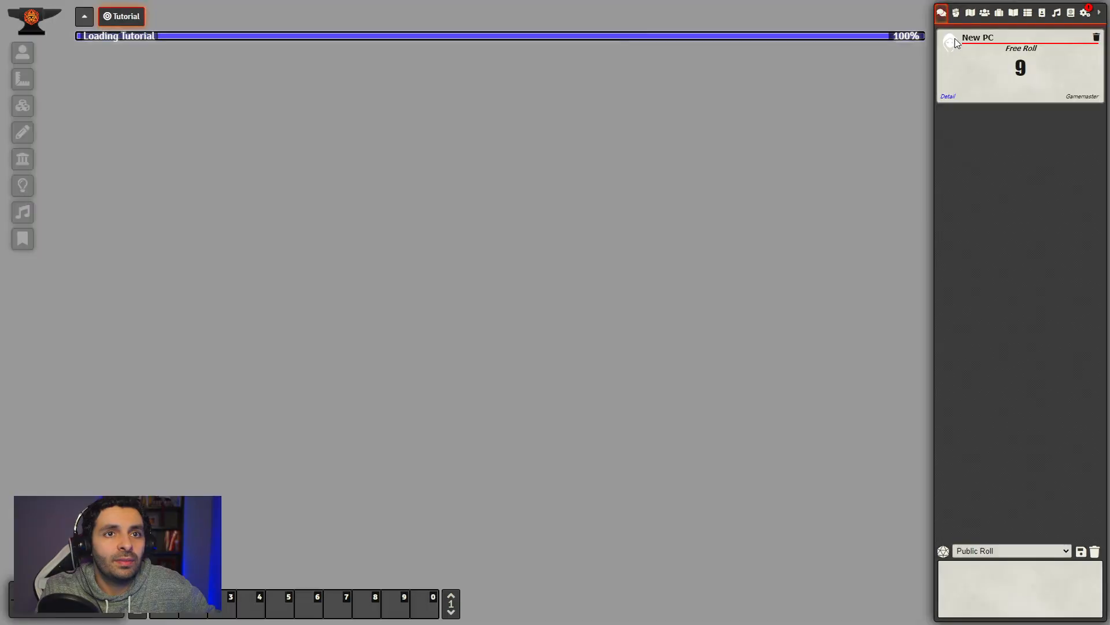
left_click(983, 111)
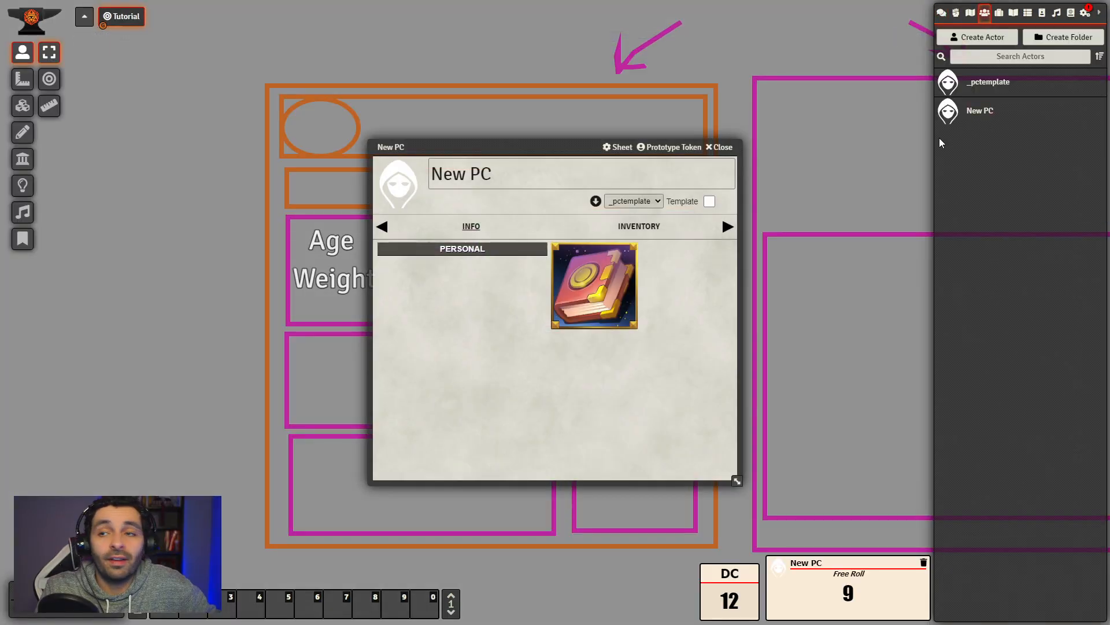
left_click_drag(564, 147, 359, 107)
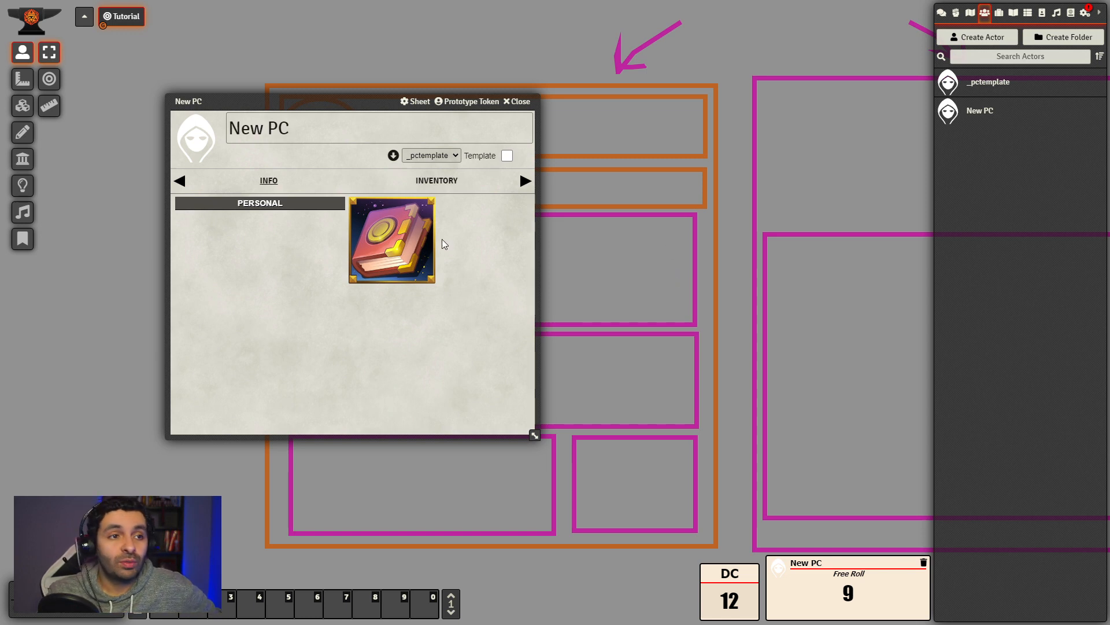
- Place the New PC sheet beside the layout sketch and compare its panel arrangement with the drawn layout
left_click_drag(344, 104, 460, 121)
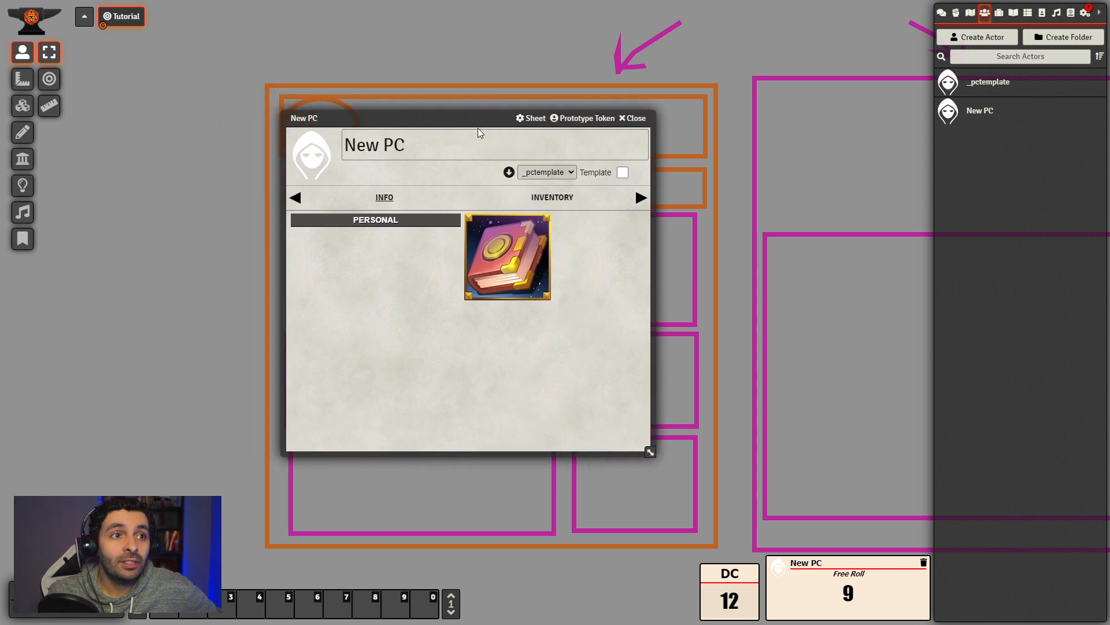
left_click_drag(478, 118, 657, 110)
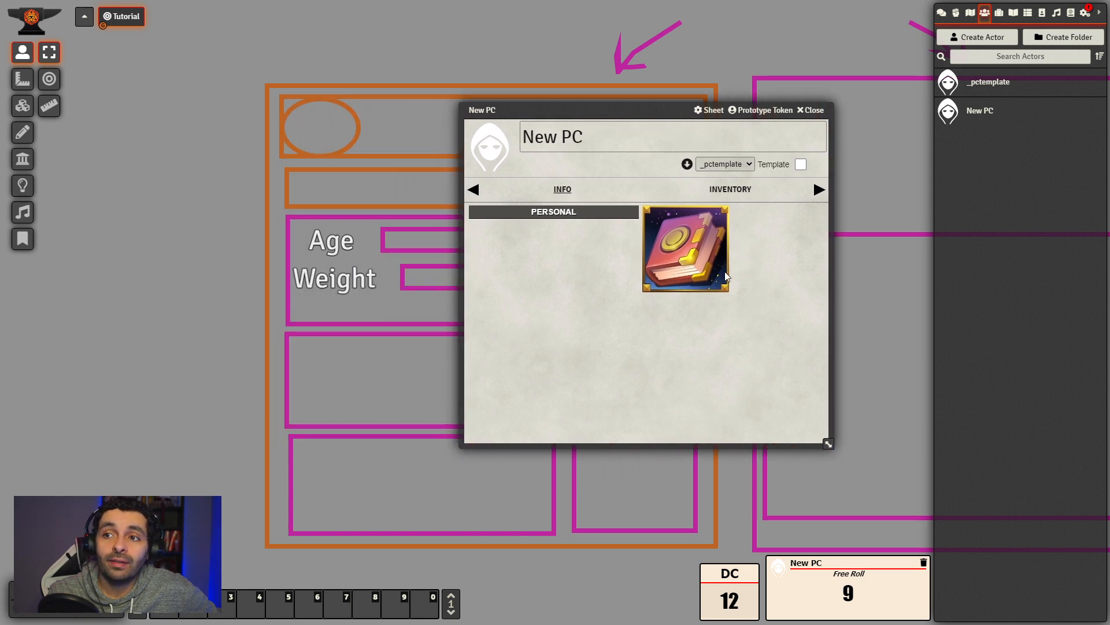
left_click_drag(652, 107, 596, 112)
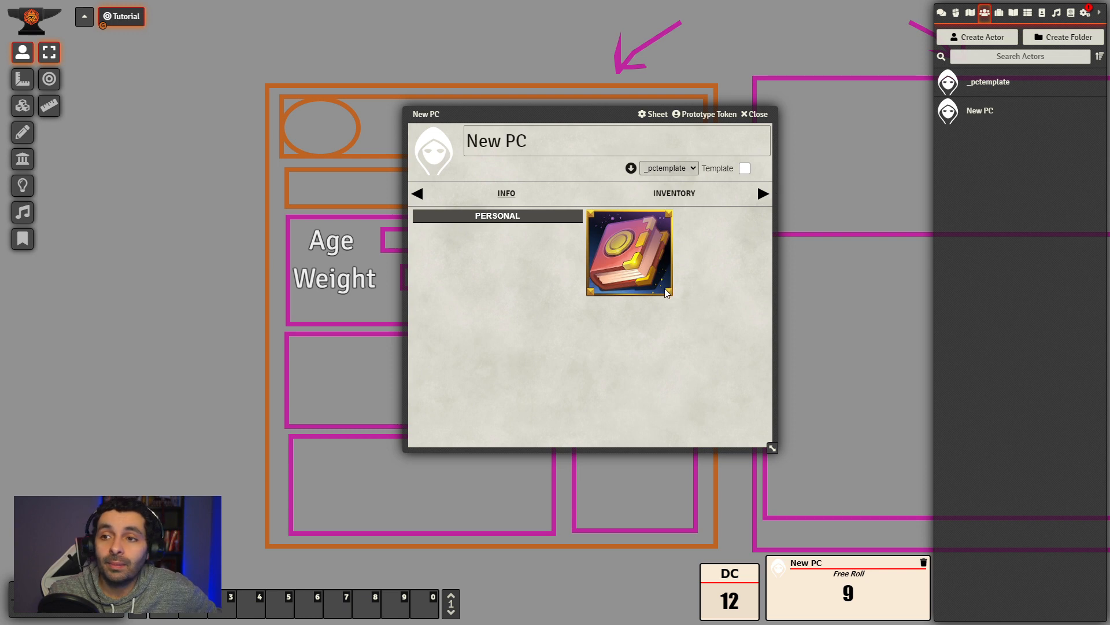
left_click_drag(583, 114, 805, 115)
mouse_move(236, 334)
left_mouse_down()
mouse_move(99, 292)
mouse_move(69, 296)
left_mouse_up()
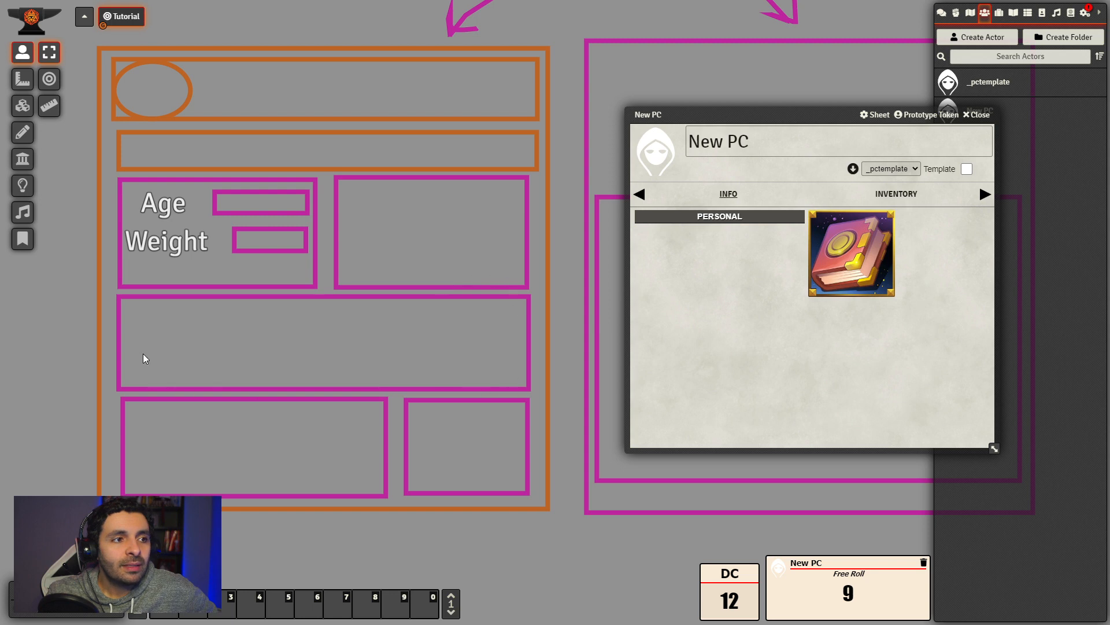
left_click_drag(785, 118, 758, 72)
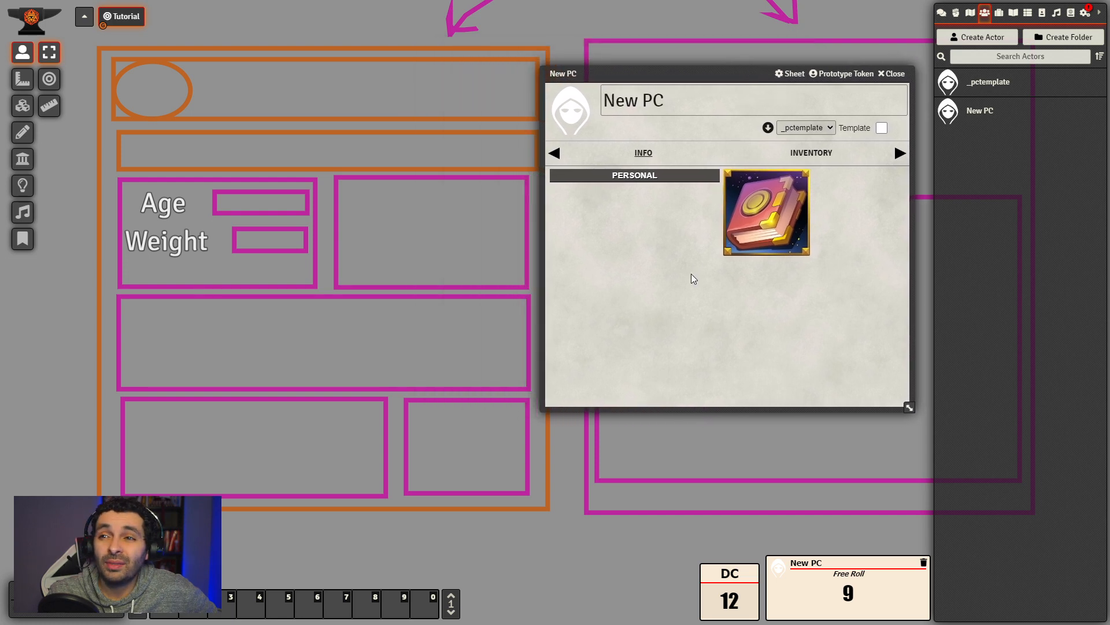
left_click_drag(712, 69, 693, 76)
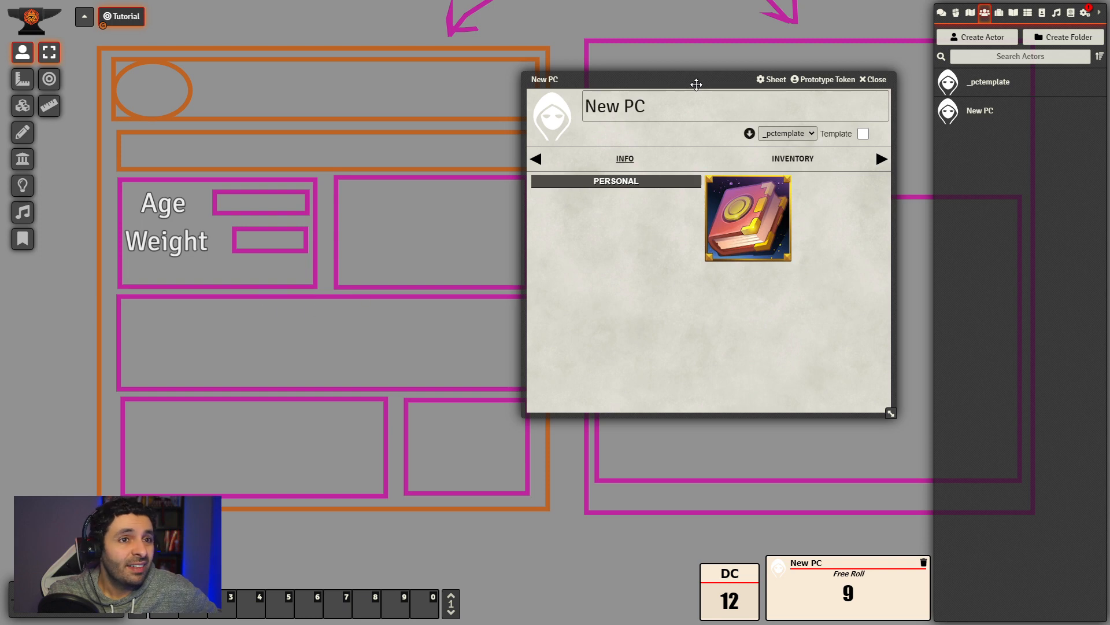
left_click_drag(696, 85, 653, 73)
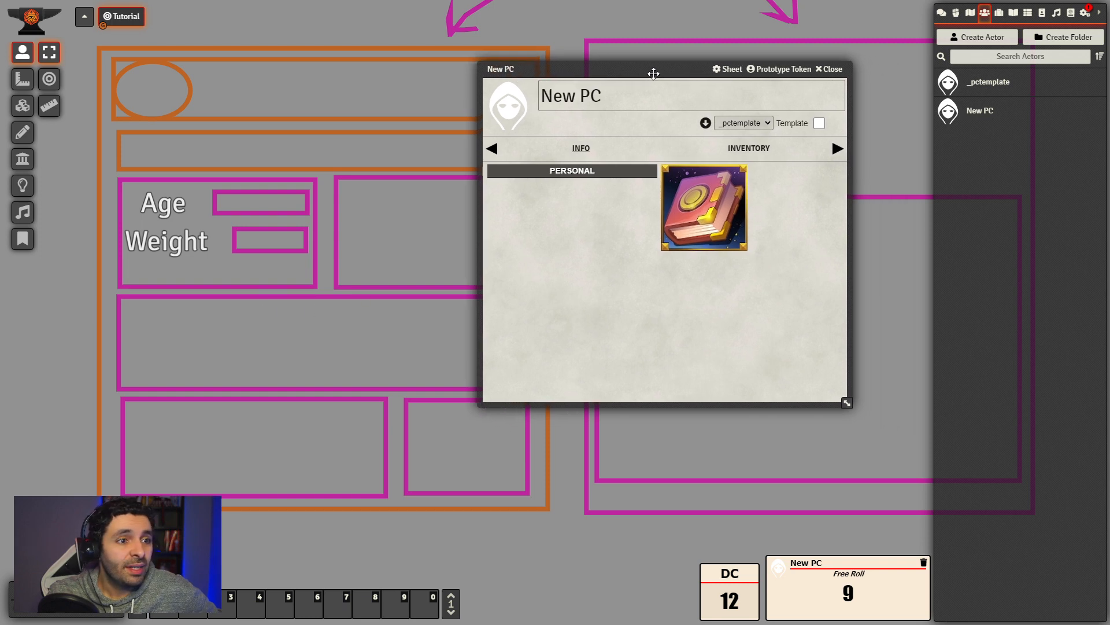
- Create a new item named Skills Panel of type panel in the _PANELS folder under _TEMPLATE
left_click(999, 13)
left_click(1016, 100)
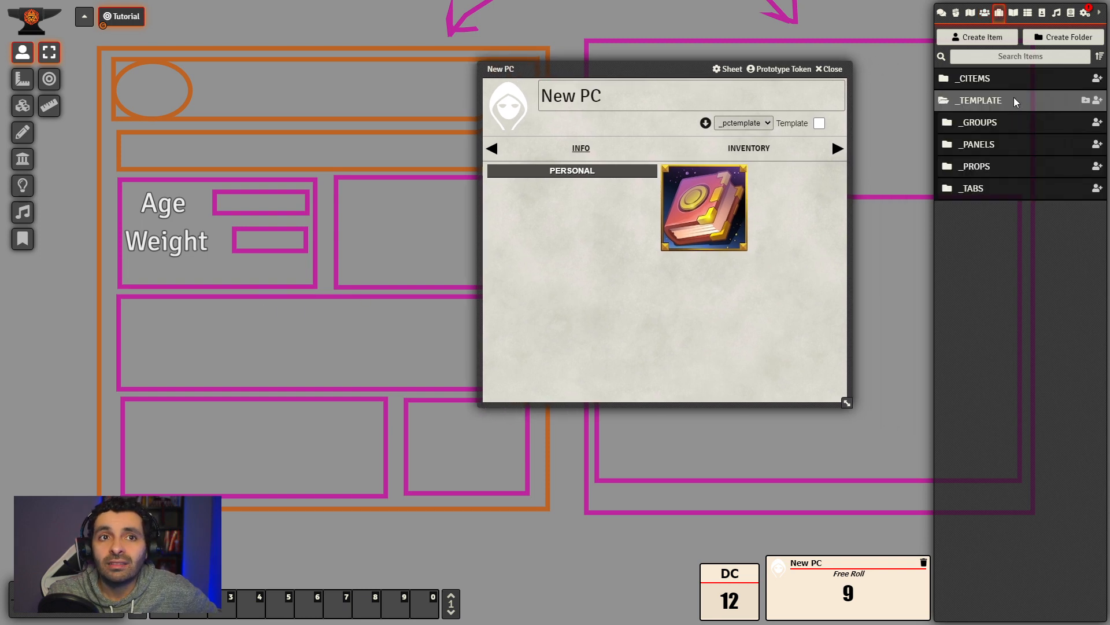
left_click(994, 149)
left_click(1097, 144)
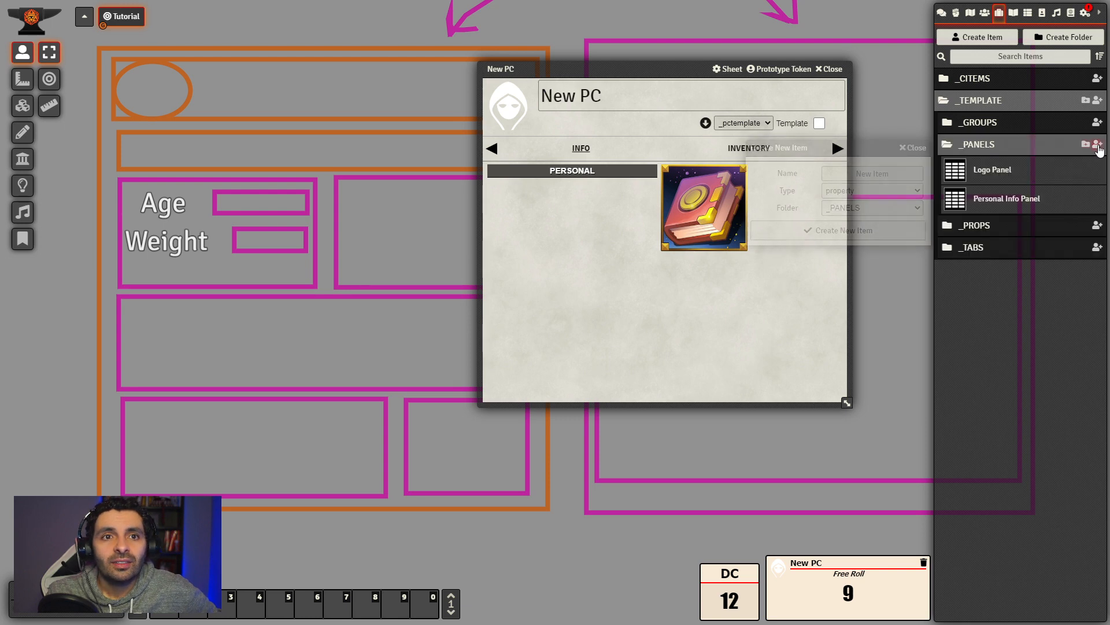
left_click(843, 168)
type("S")
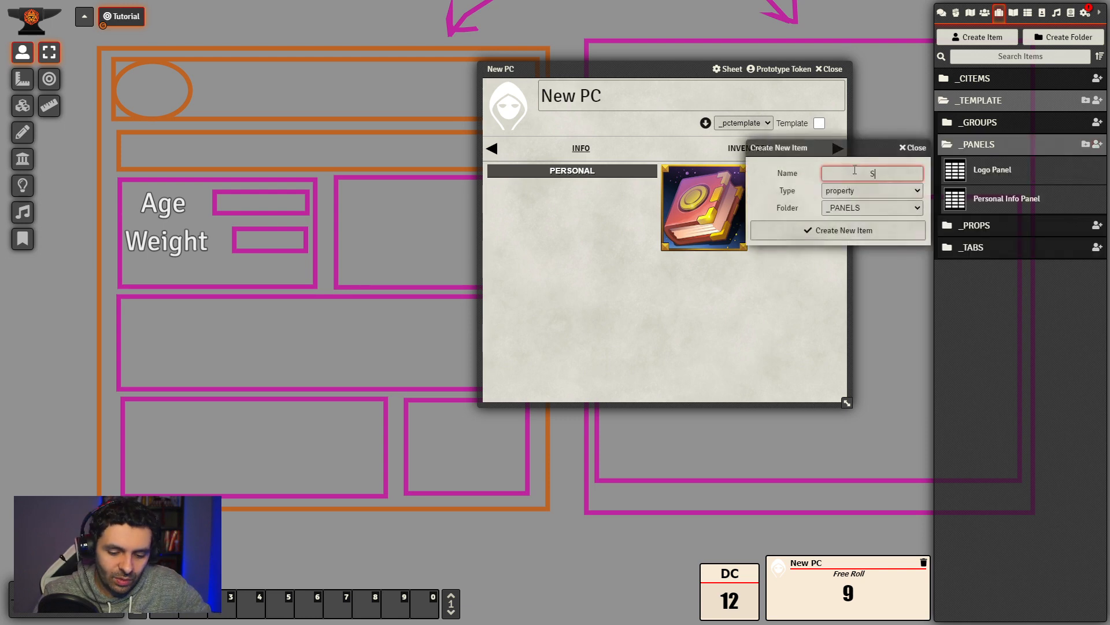
type("kills Panel")
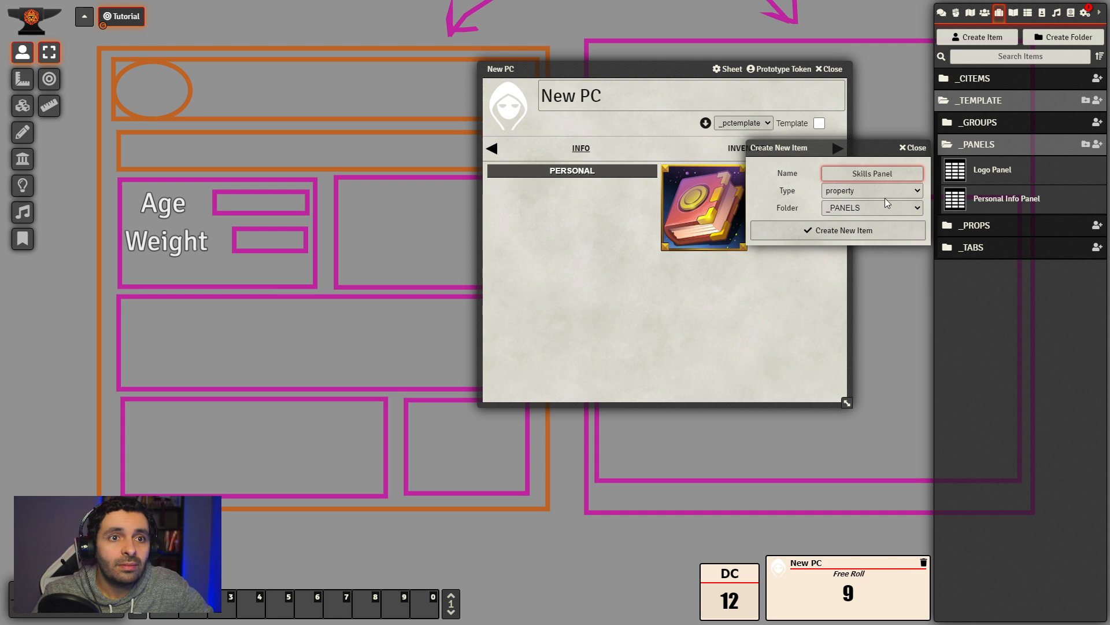
left_click(885, 190)
left_click(863, 215)
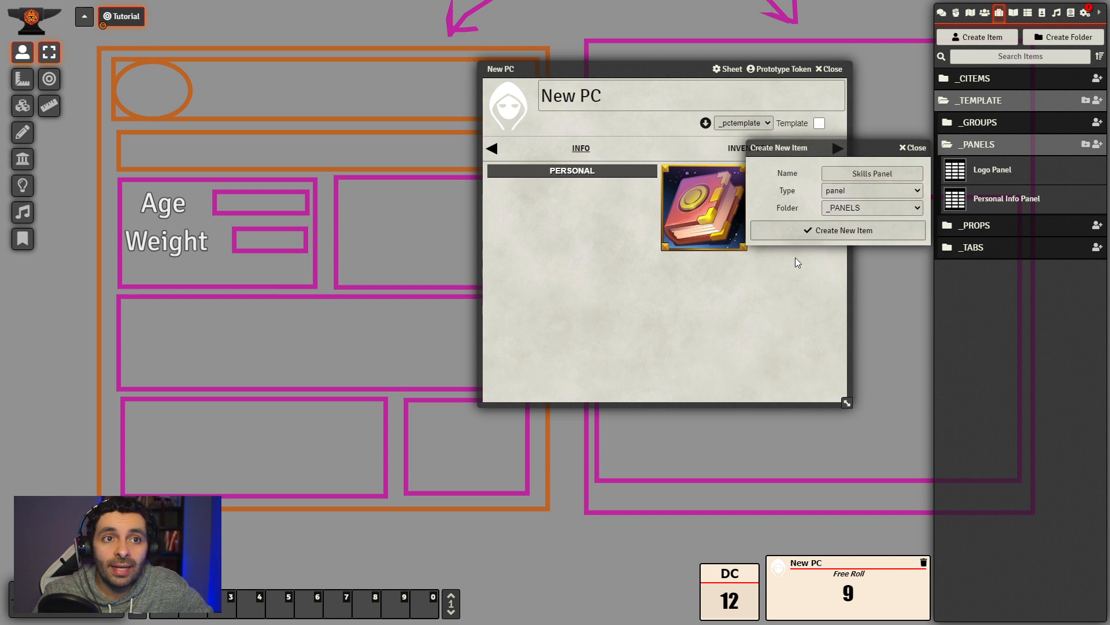
left_click_drag(859, 155, 831, 179)
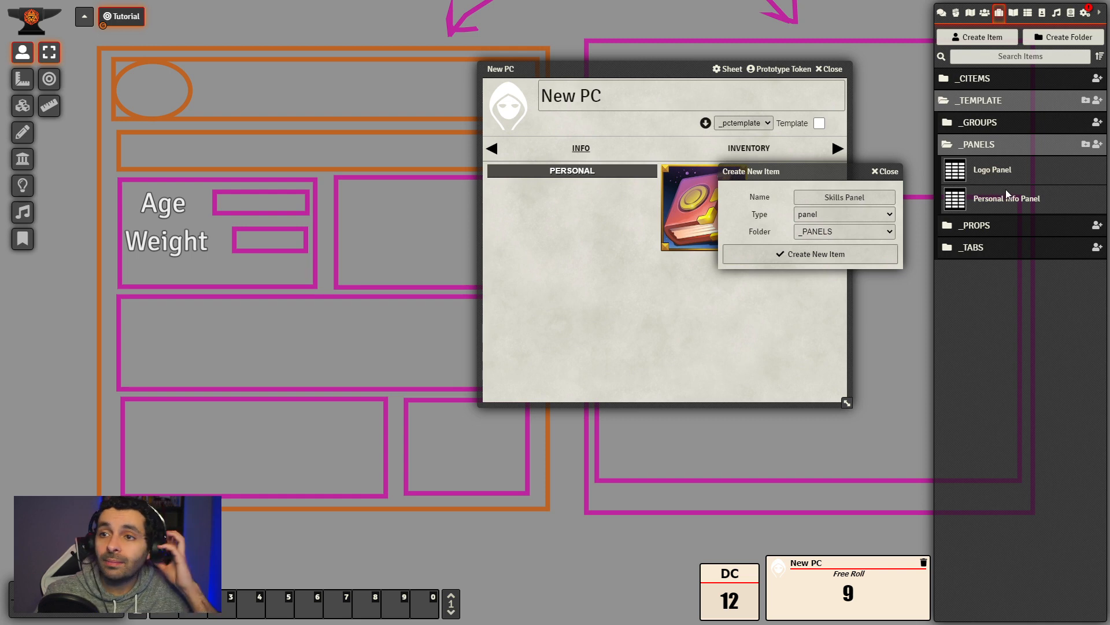
left_click(840, 251)
- Set the Skills Panel's panel key to skillspanel and its title to SKILLS
left_click_drag(574, 177, 752, 219)
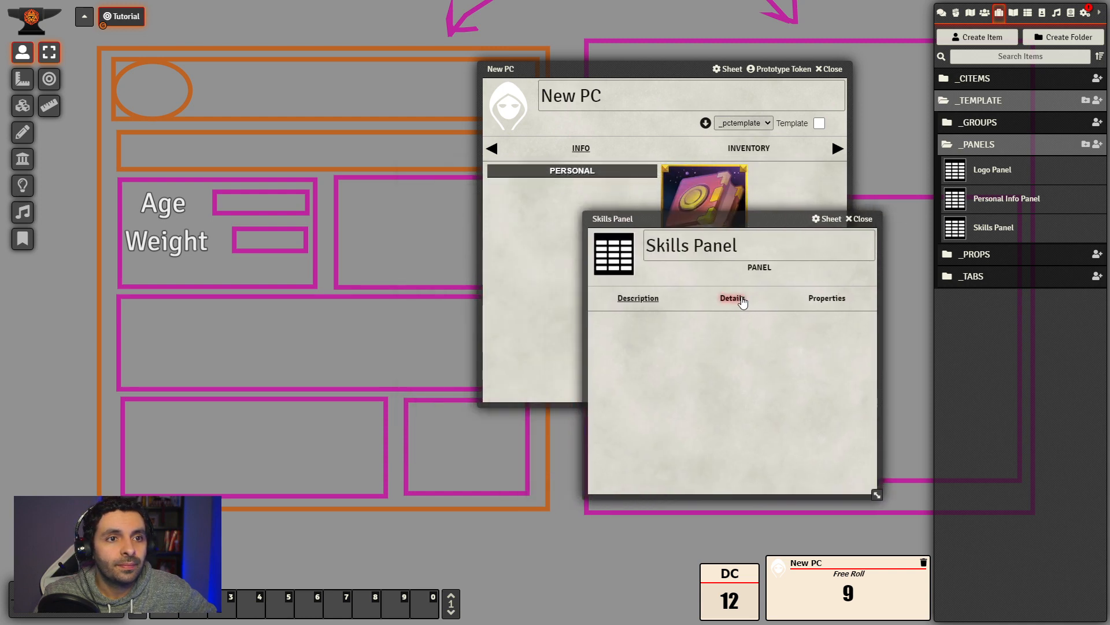
left_click(733, 298)
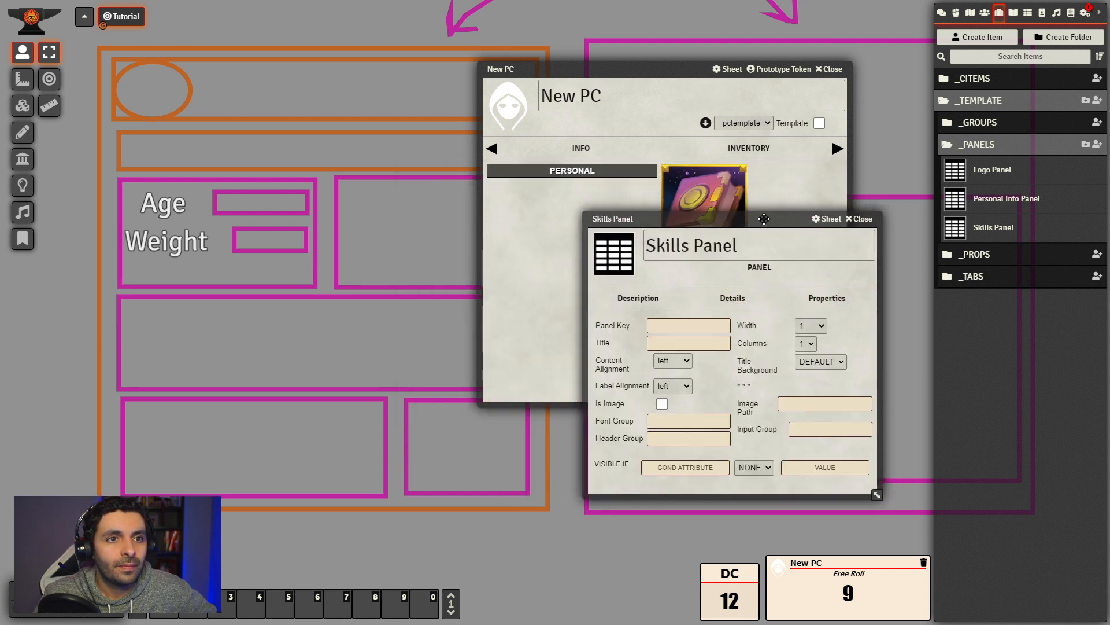
left_click(697, 327)
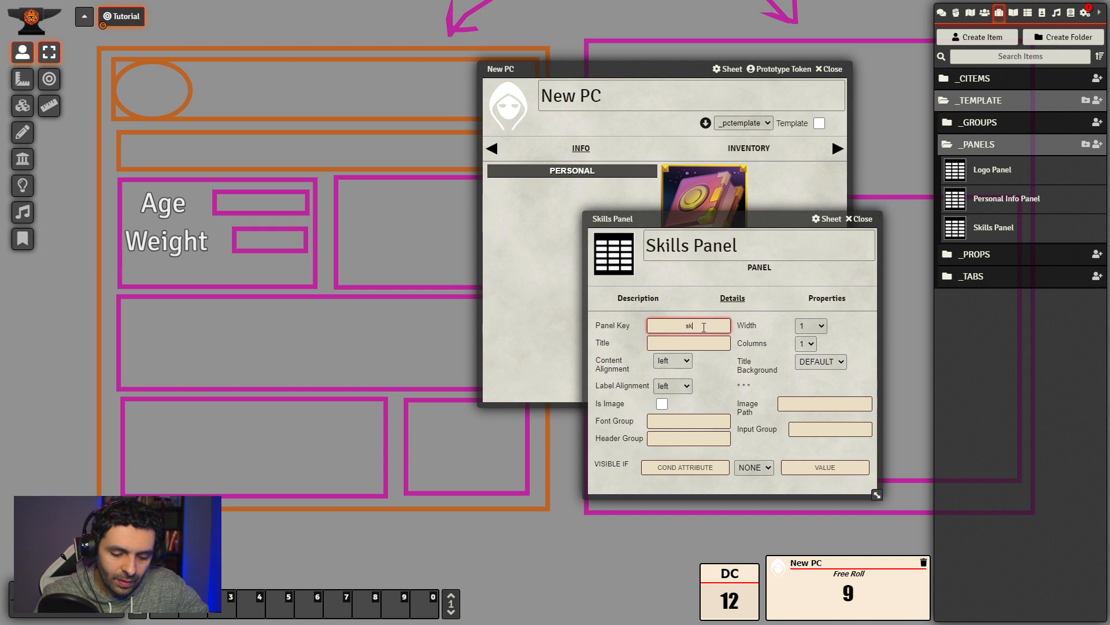
type("skillspanel")
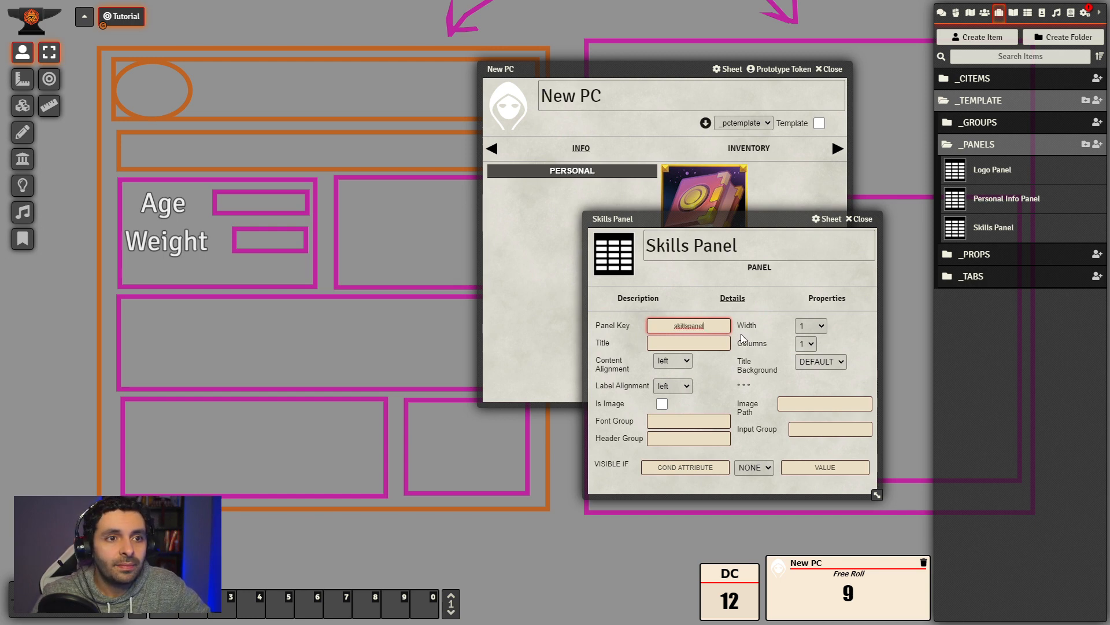
left_click(835, 324)
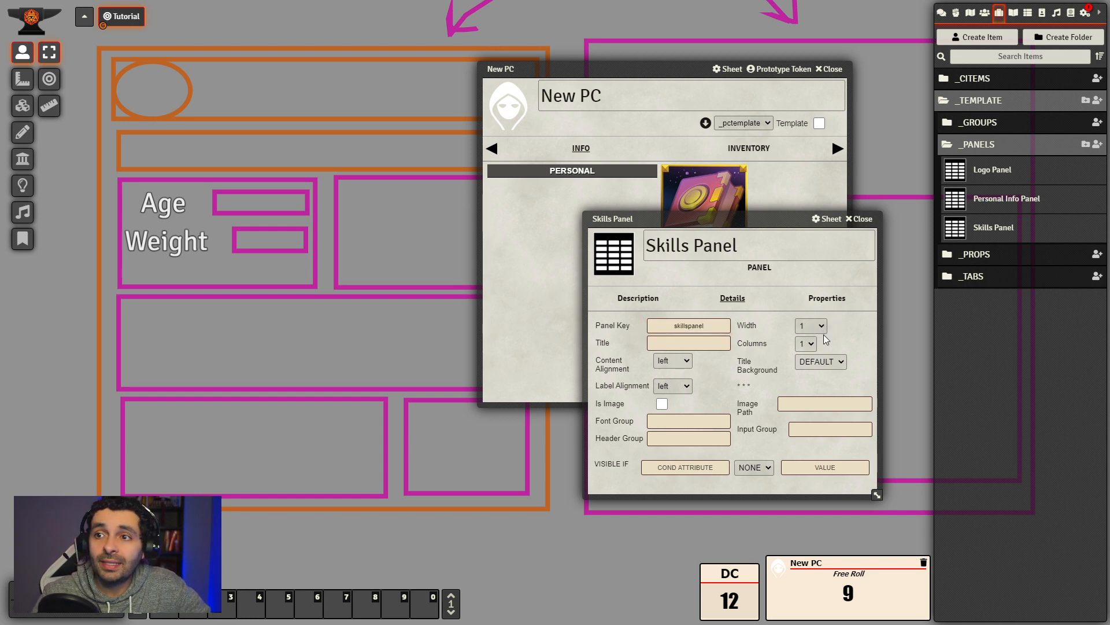
left_click(696, 343)
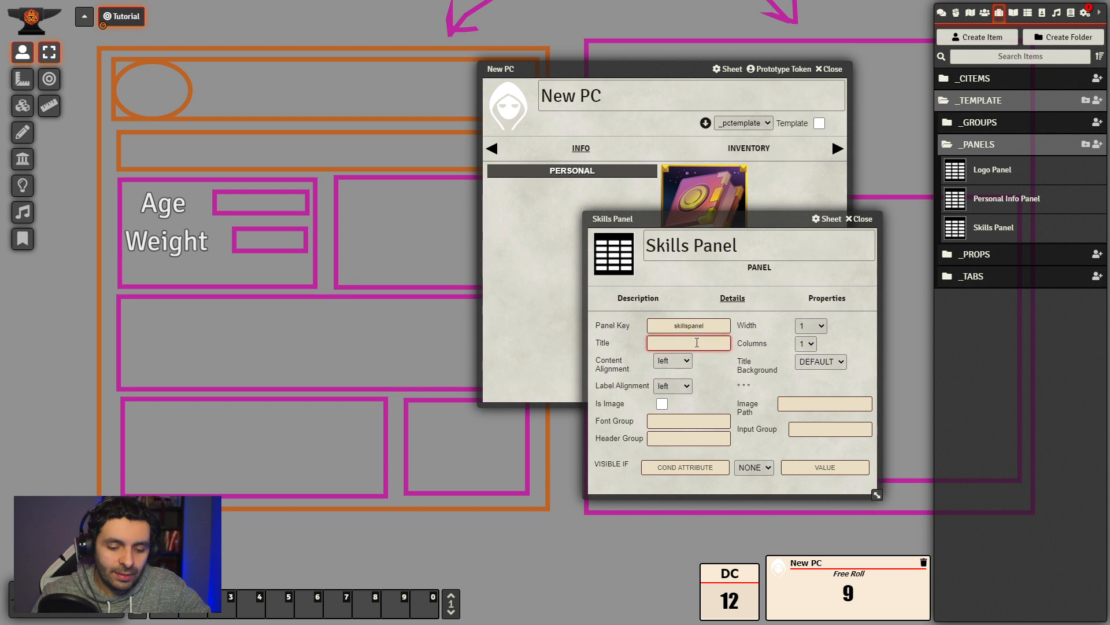
type("SKILLS")
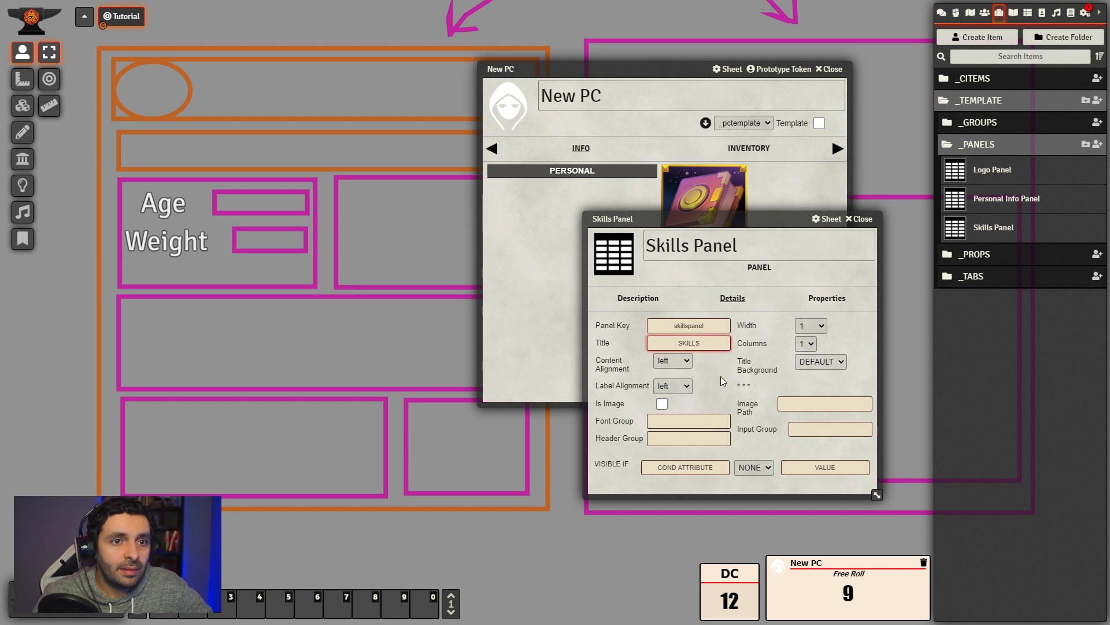
left_click(724, 380)
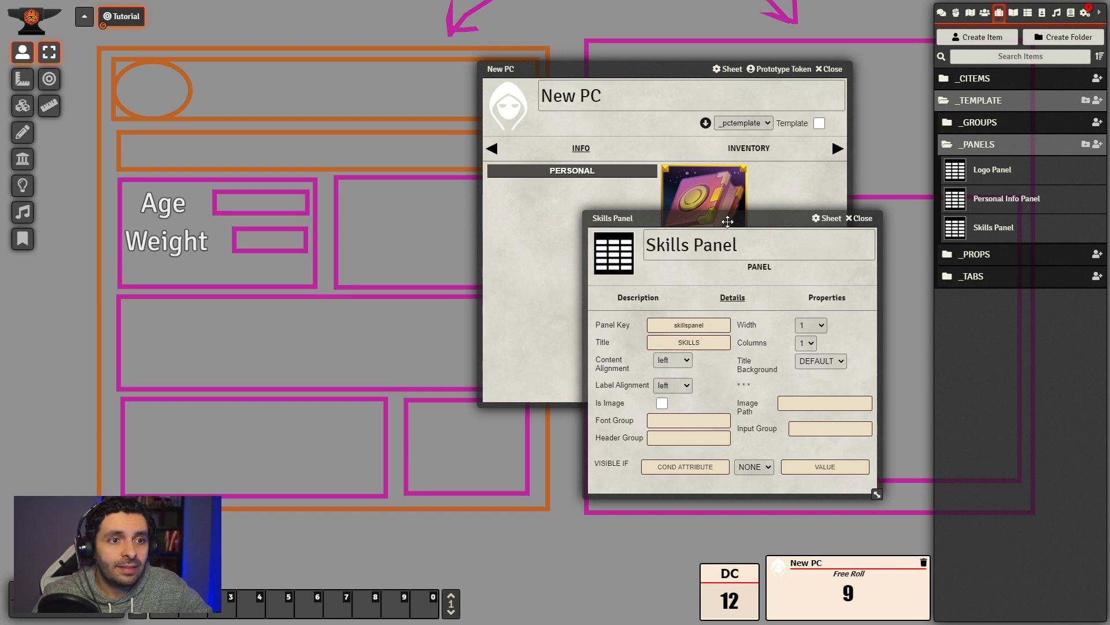
- Review the Skills Panel's font, header and input group fields and its Visible If condition beside the New PC sheet, and close the panel
left_click_drag(728, 221, 705, 156)
left_click_drag(642, 70, 310, 82)
left_click_drag(725, 157, 707, 131)
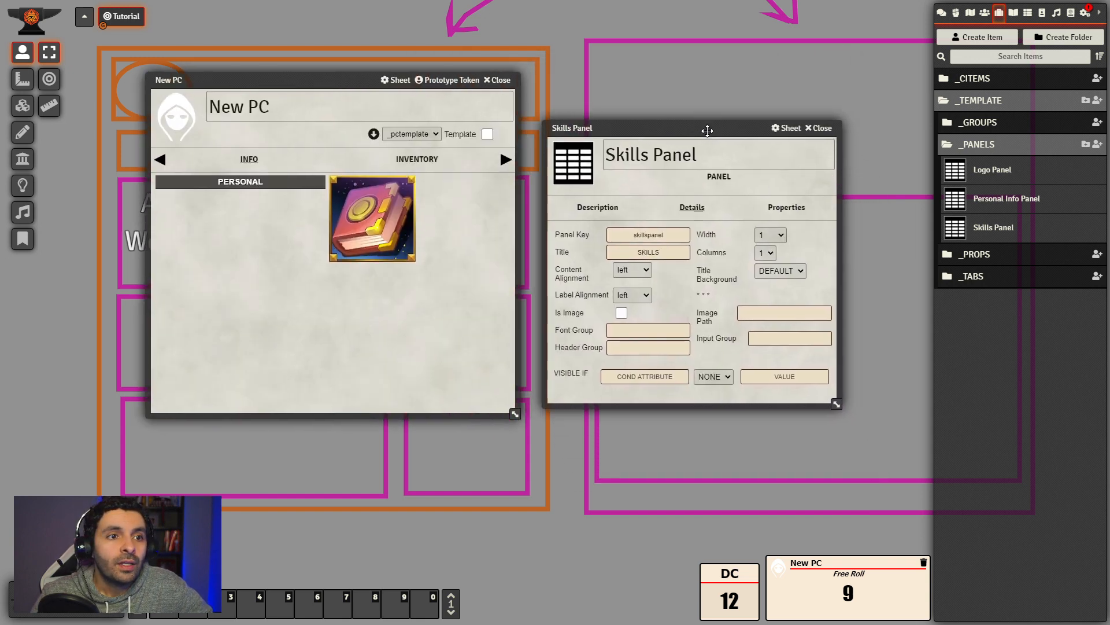
left_click(658, 329)
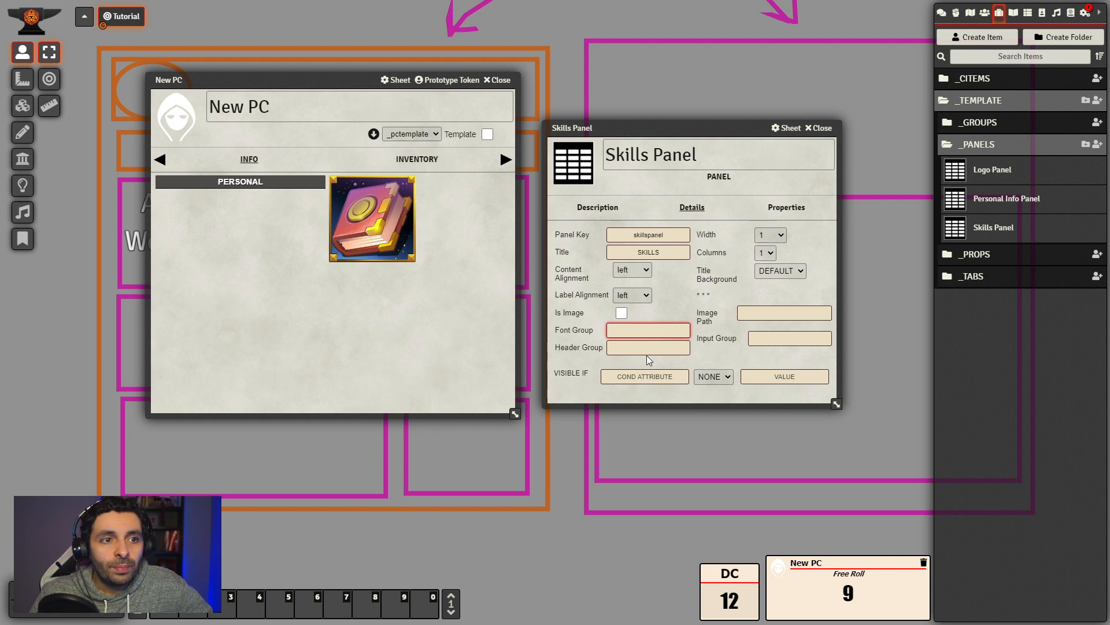
left_click(649, 349)
left_click(781, 341)
left_click(790, 360)
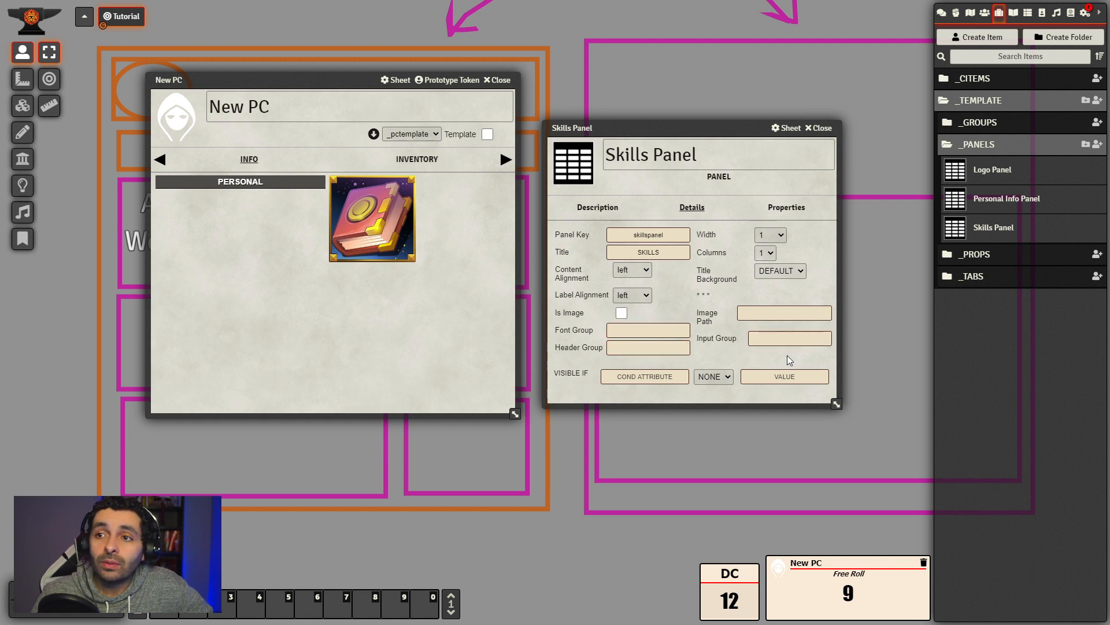
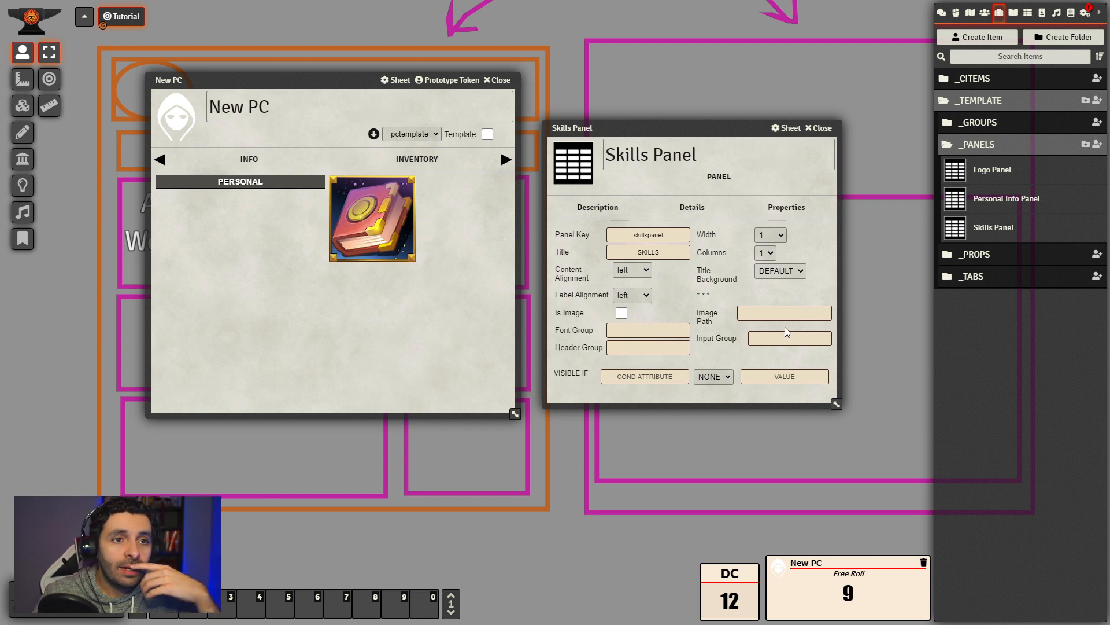
left_click(653, 373)
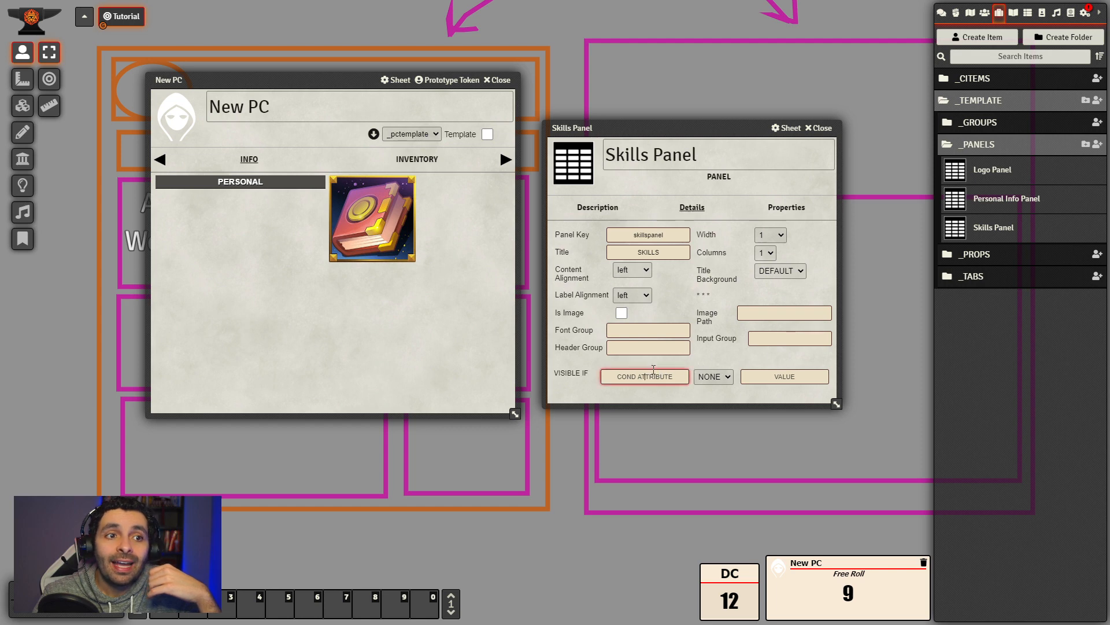
left_click(795, 379)
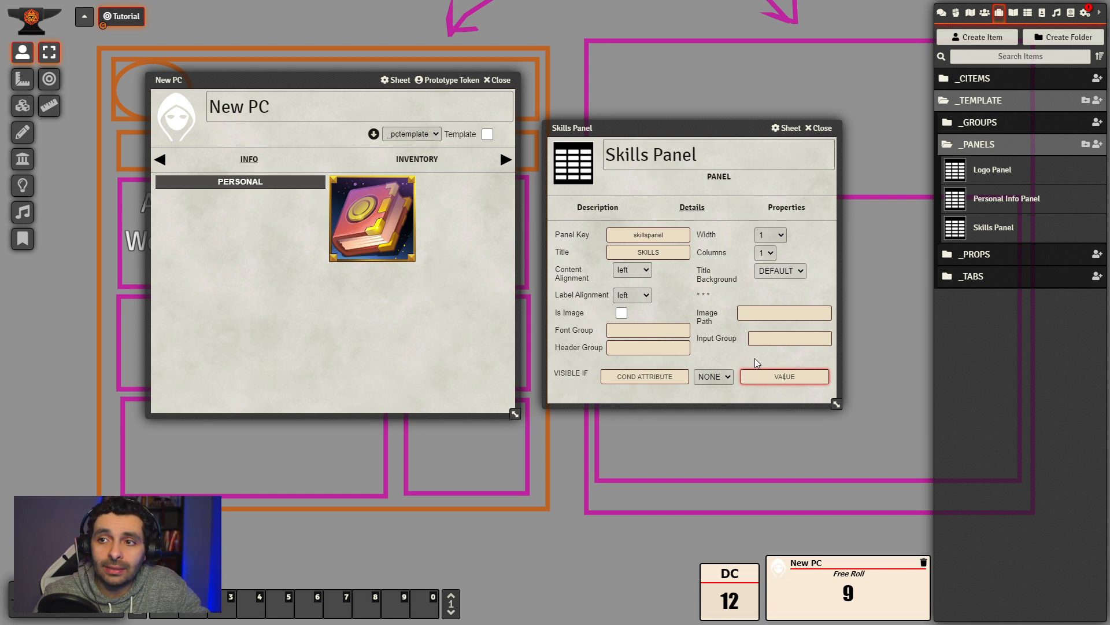
left_click_drag(680, 133, 686, 129)
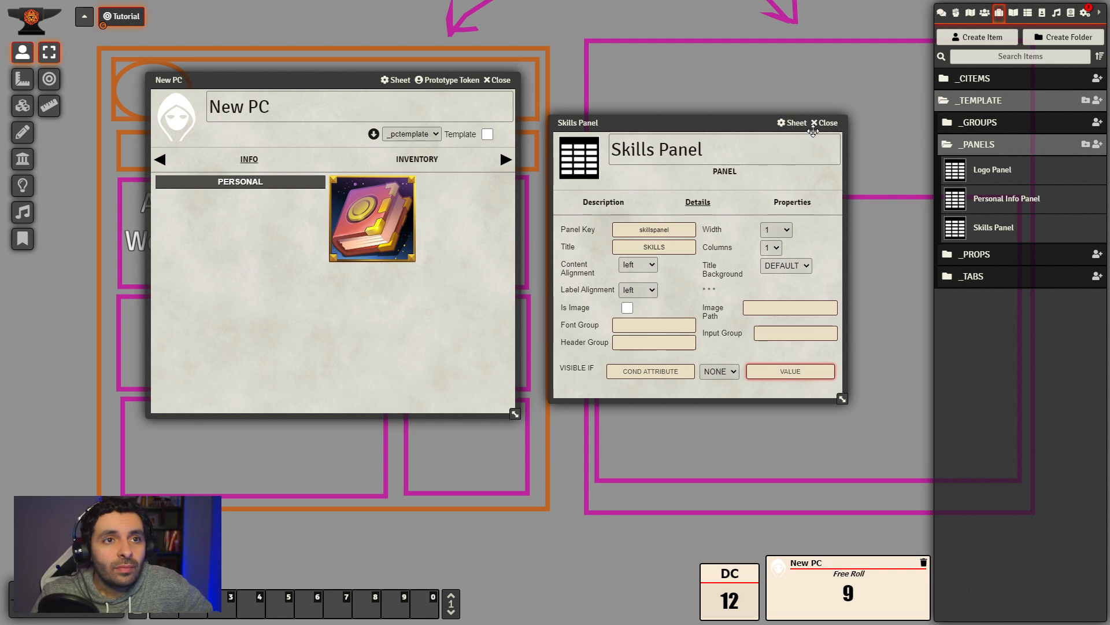
left_click(825, 123)
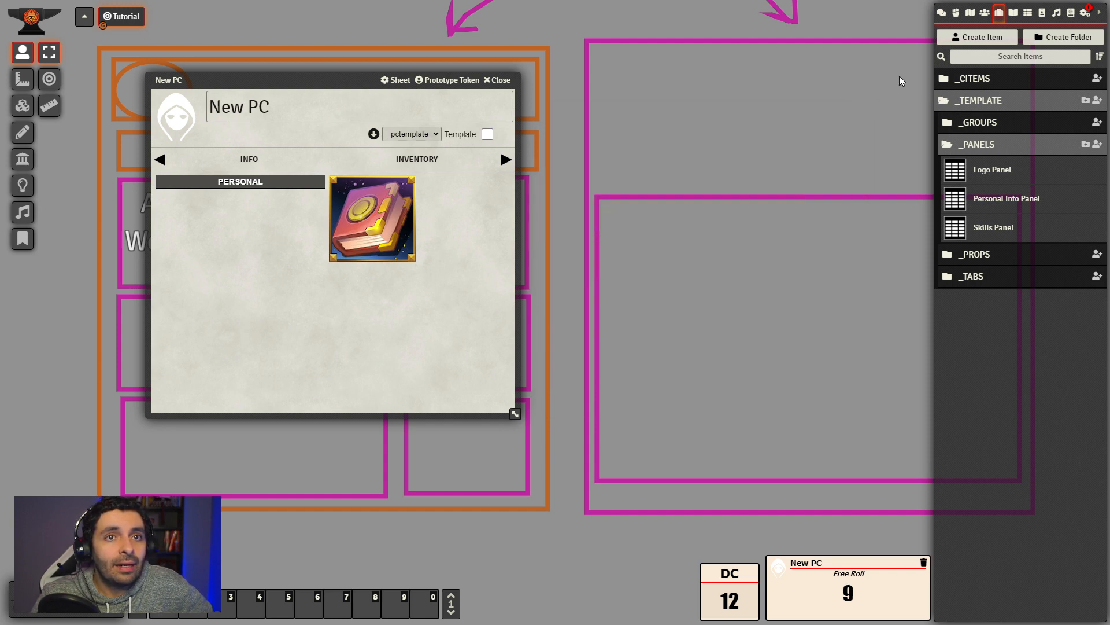
- Add the Skills Panel to the Data Tab's panel list, and close the Data Tab and New PC sheets
left_click(987, 279)
left_click(989, 302)
left_click(650, 255)
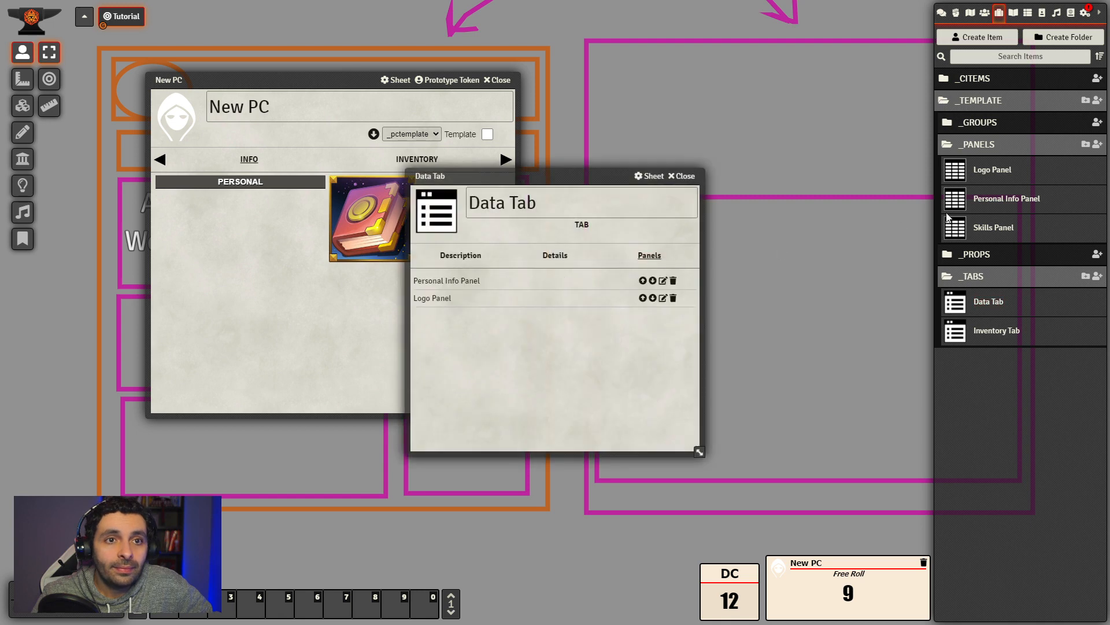
left_click_drag(995, 228, 497, 353)
left_click_drag(516, 179, 674, 164)
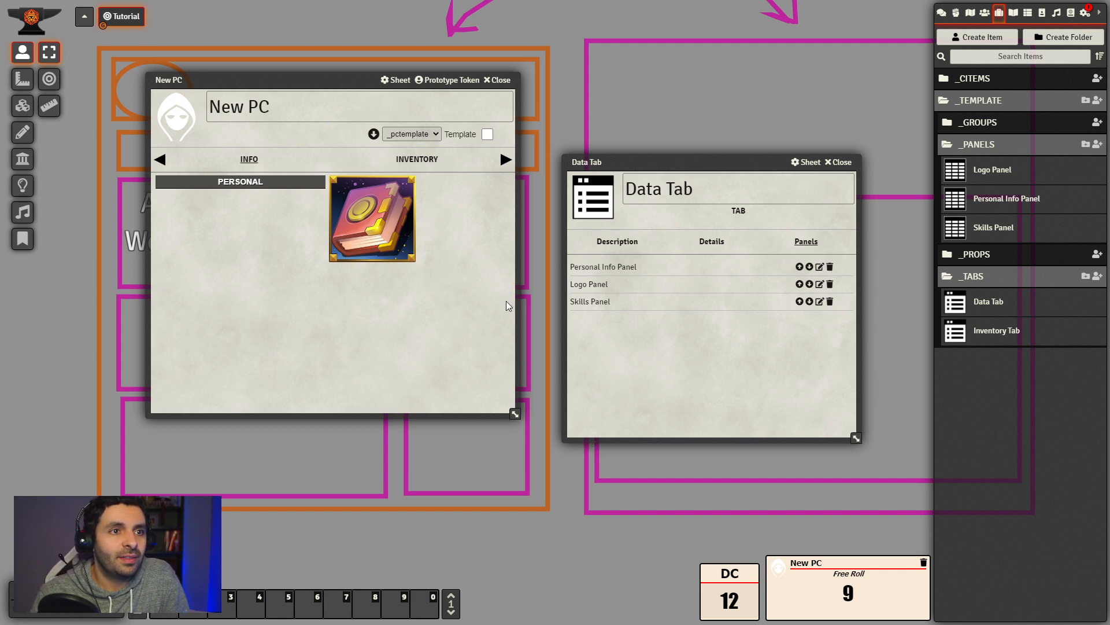
scroll(523, 318, "down", 3)
scroll(367, 418, "up", 3)
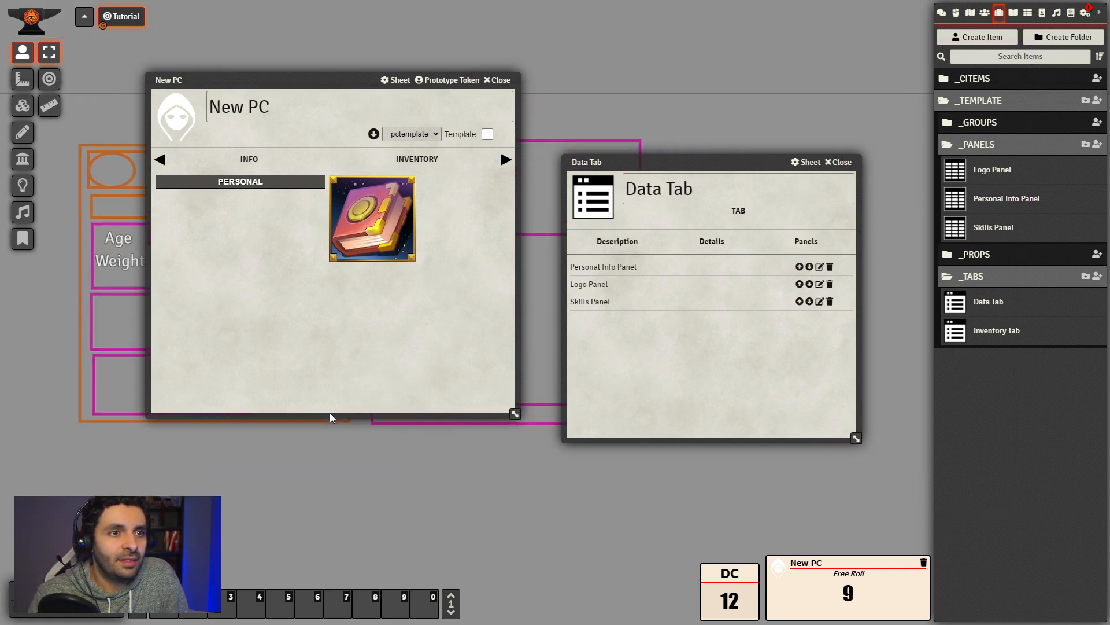
left_click(839, 161)
left_click(490, 82)
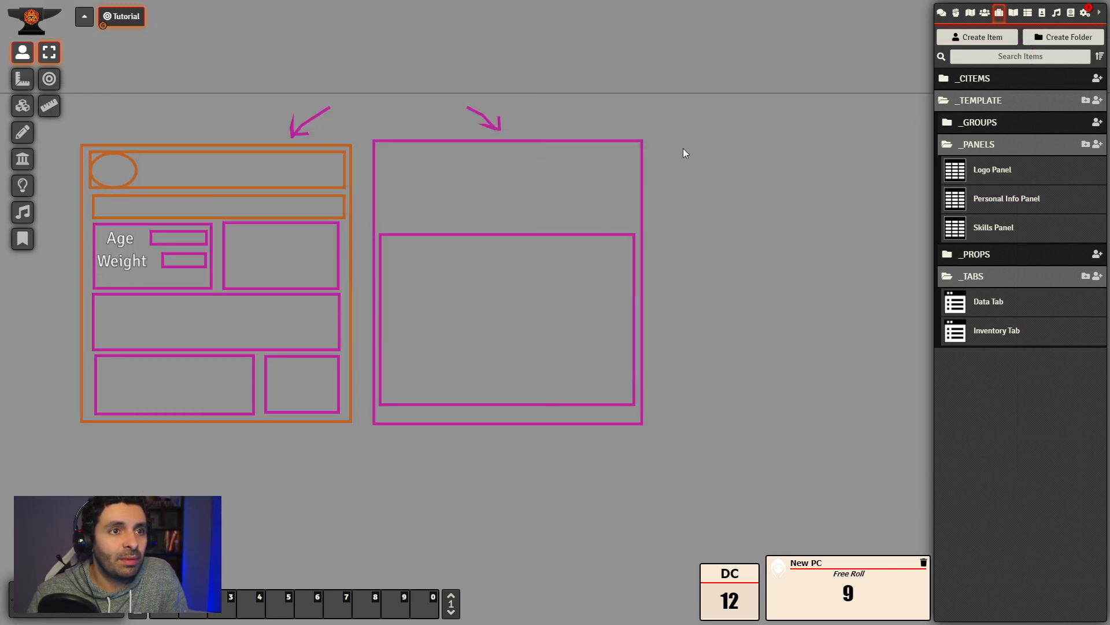
- Add a text label reading TEMPLATE ACTOR in the empty canvas area beside the second layout sketch
left_click(22, 132)
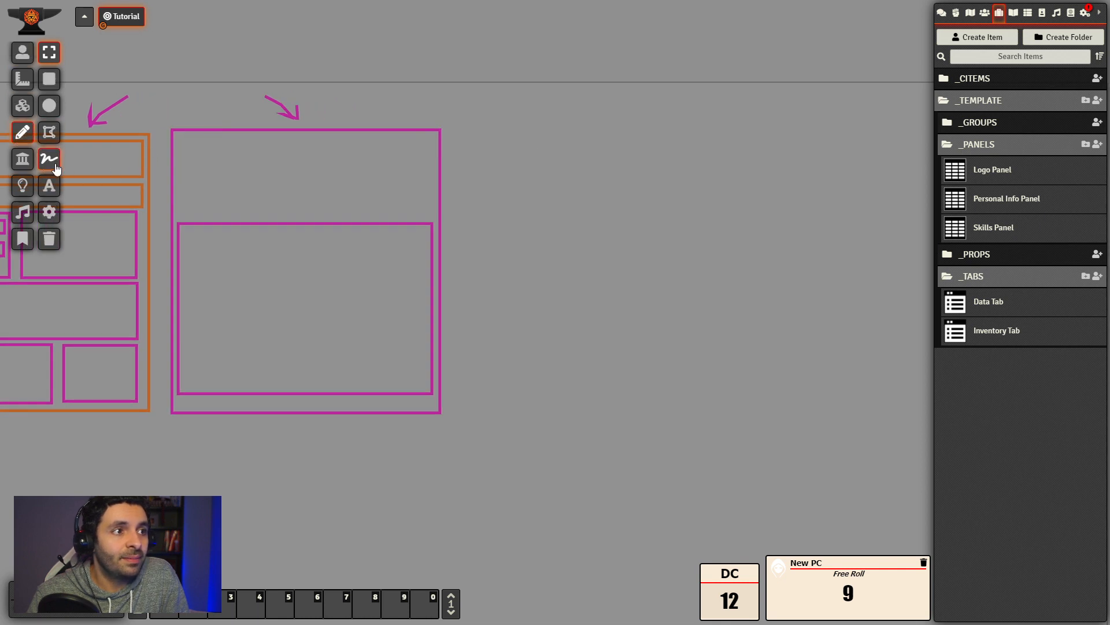
left_click(50, 185)
left_click(487, 144)
left_click_drag(501, 165, 584, 179)
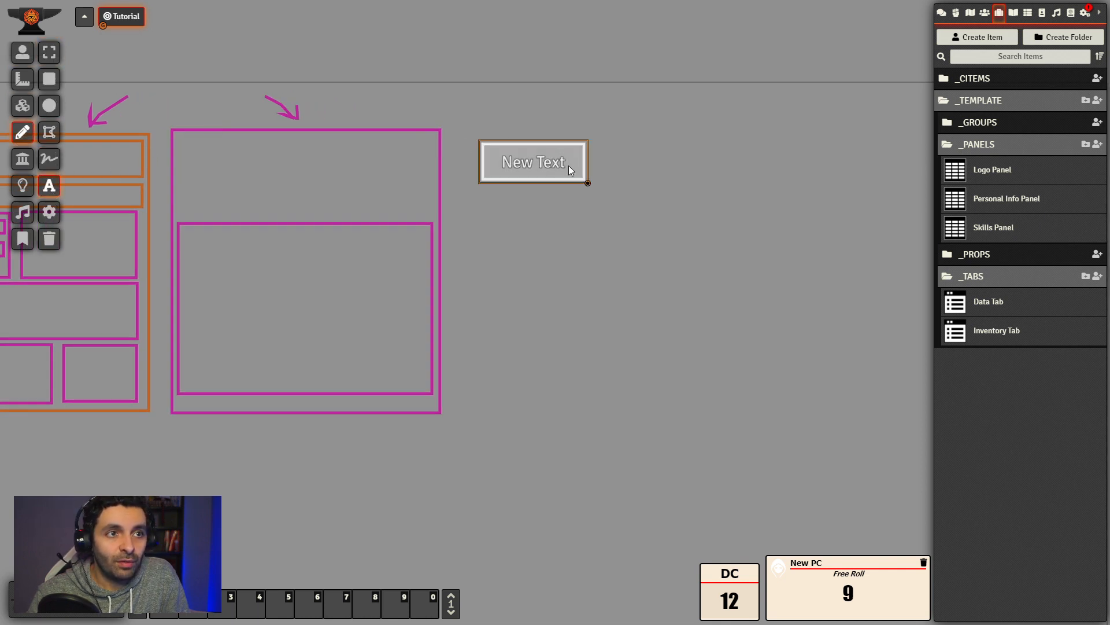
double_click(568, 165)
key("BackSpace")
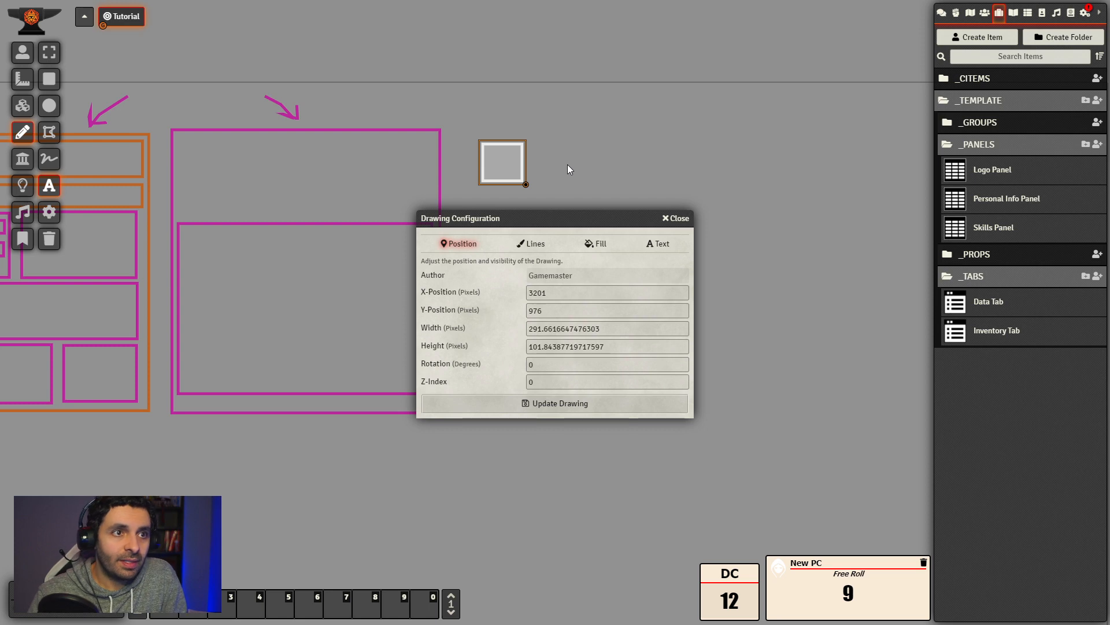
type("d")
left_click(691, 218)
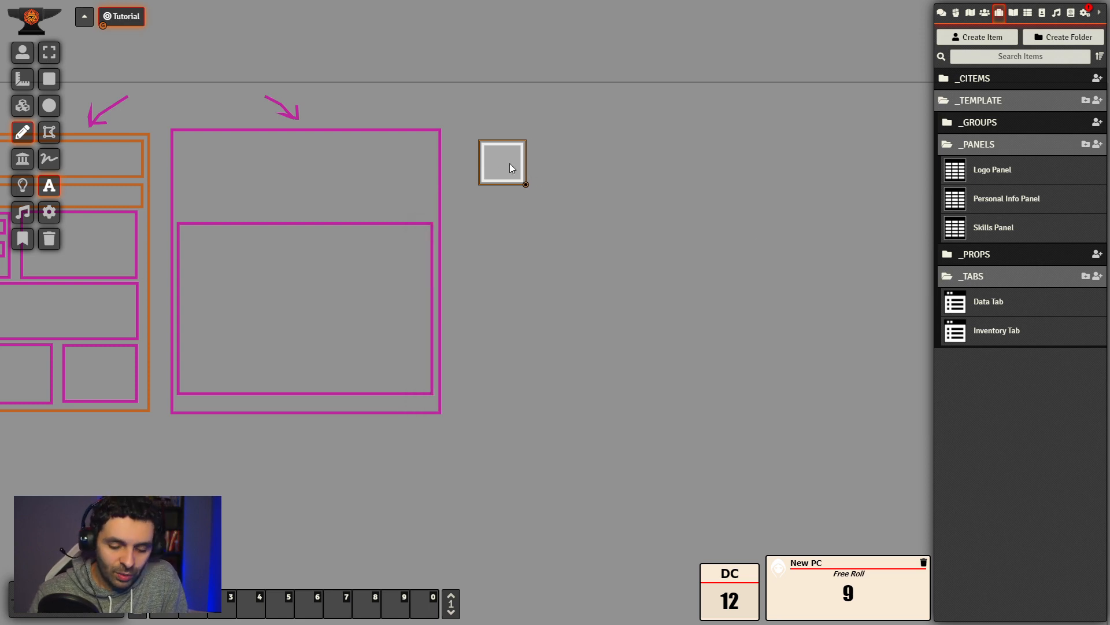
type("TEMPLATE ATOR")
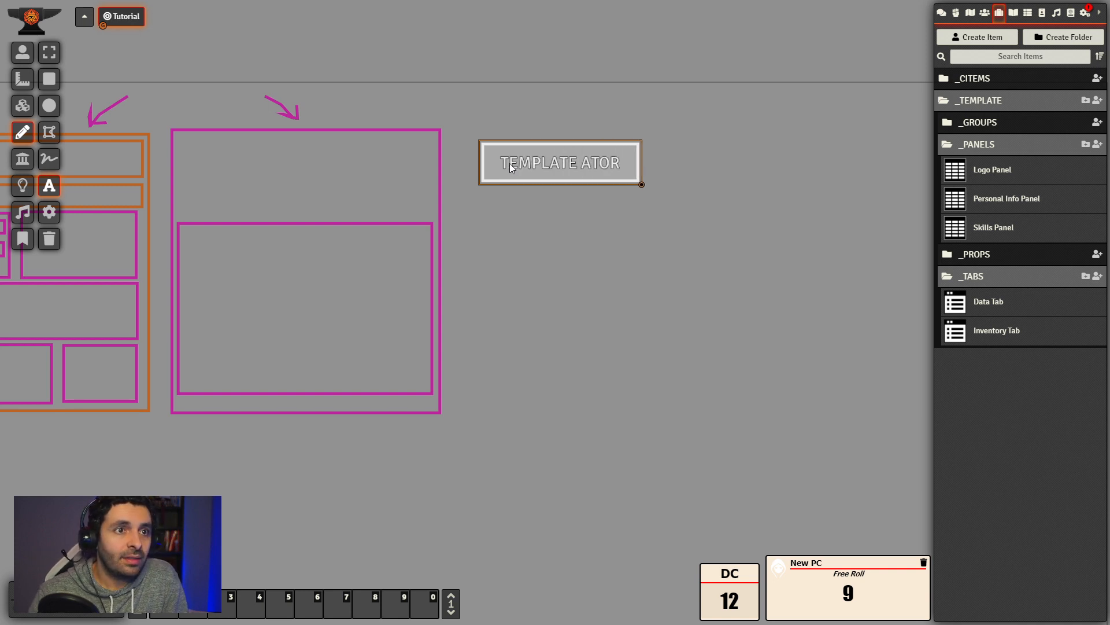
key("BackSpace")
key("BackSpace")
key("BackSpace")
type("CTOR")
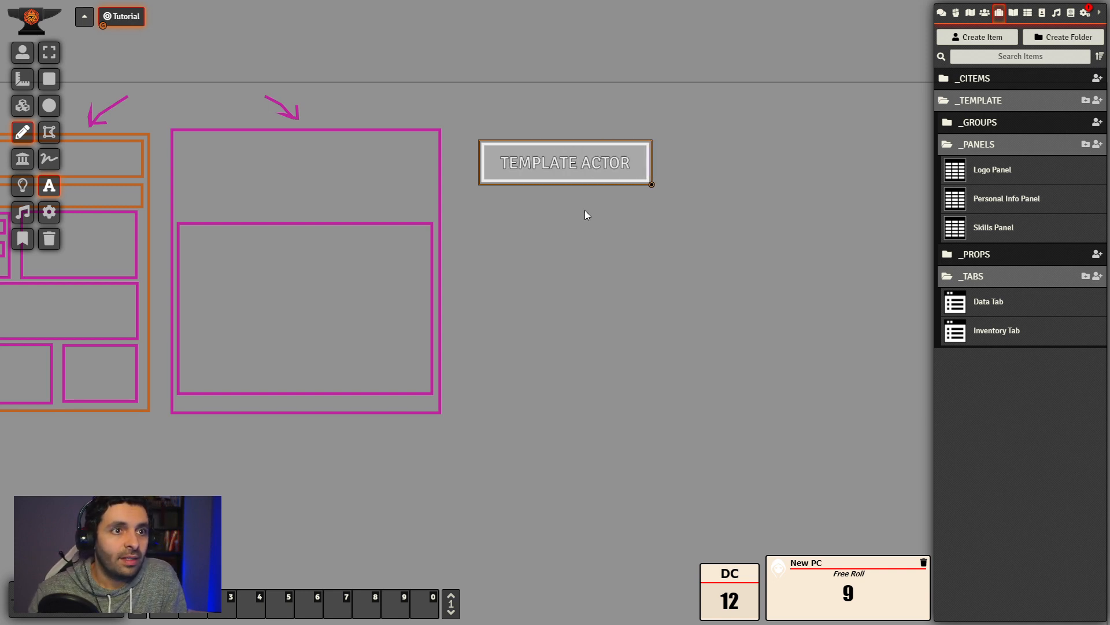
- Delete the stray New Text copy and move the TEMPLATE ACTOR label close to the upper edge of the second layout sketch
key("ctrl+c")
key("ctrl+v")
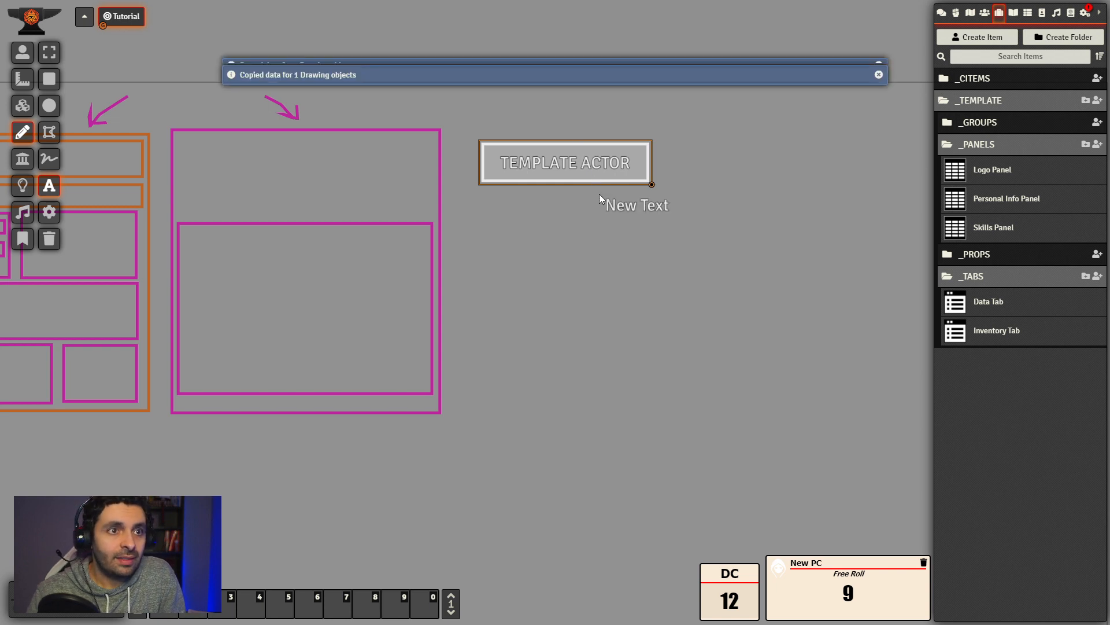
left_click_drag(502, 161, 505, 227)
left_click(50, 52)
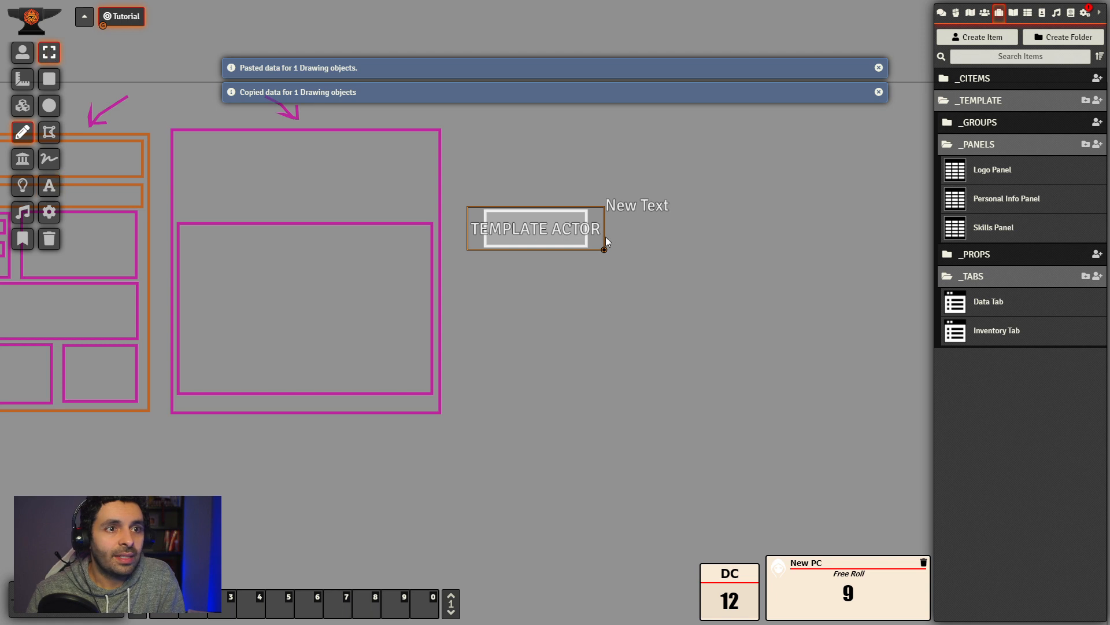
left_click(636, 208)
key("Delete")
left_click(521, 237)
left_click_drag(521, 237, 522, 162)
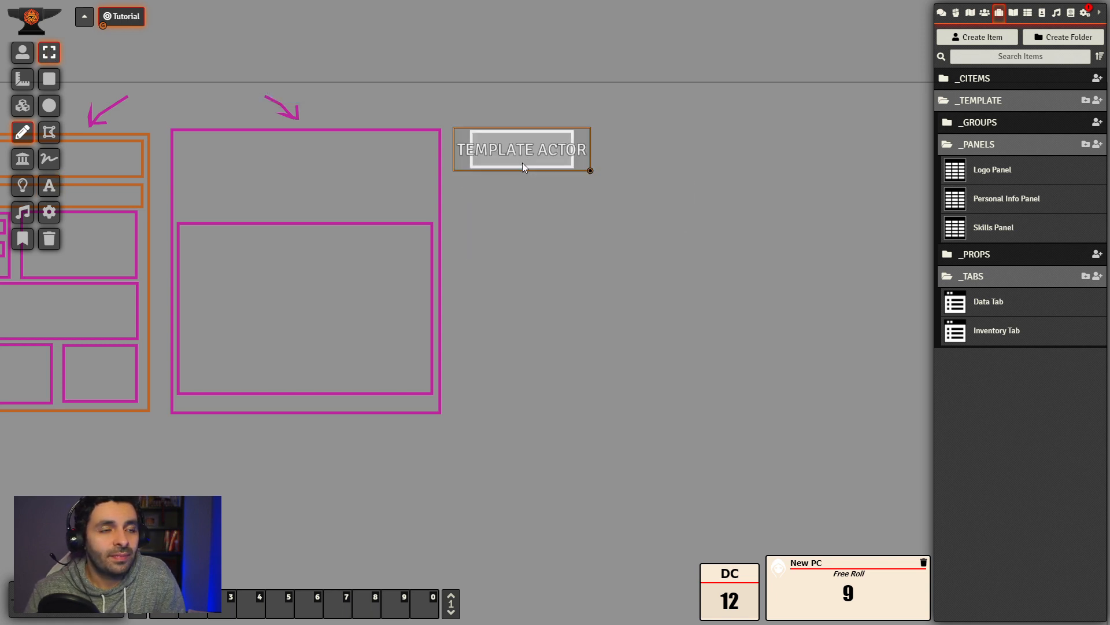
- Duplicate the TEMPLATE ACTOR label, place the copy below the original and change its text to TABS
key("ctrl+c")
key("ctrl+v")
left_click(593, 177)
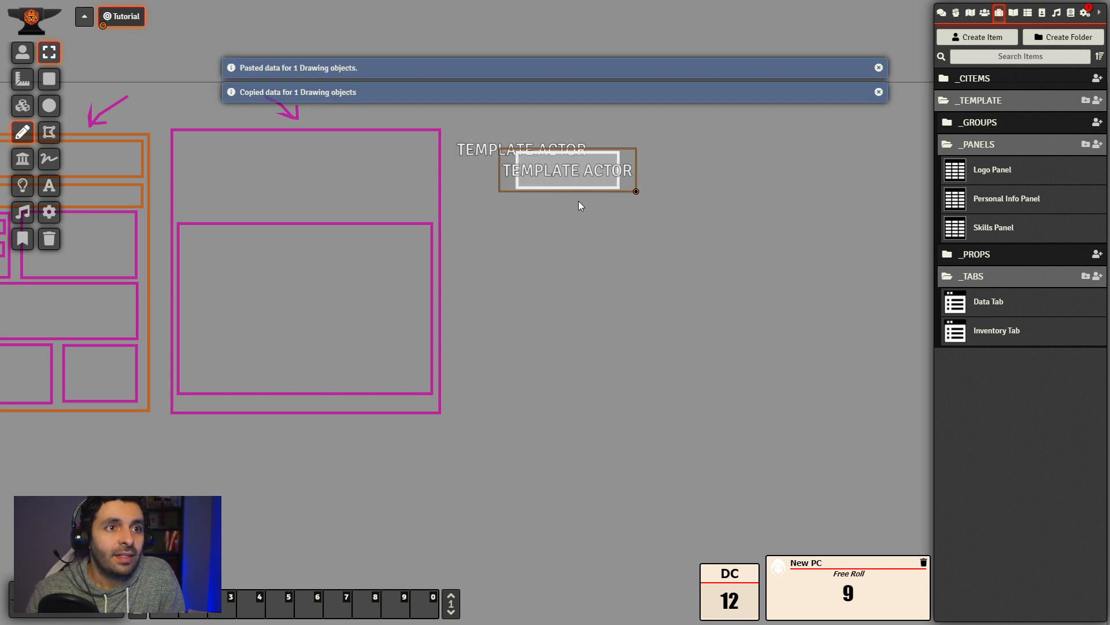
left_click_drag(593, 177, 538, 210)
double_click(539, 211)
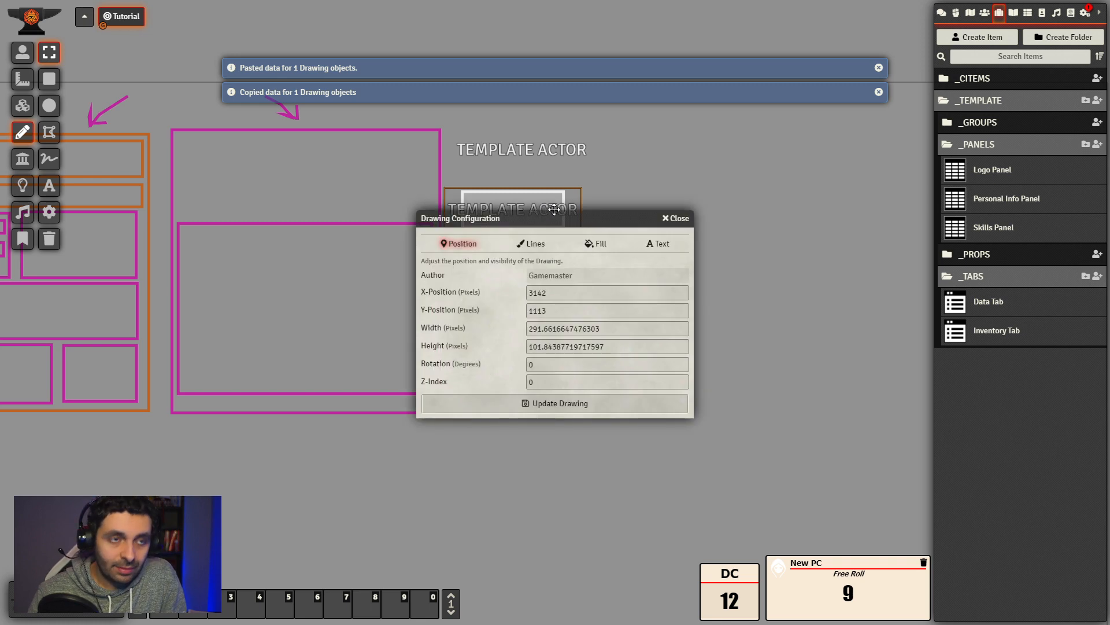
left_click(675, 218)
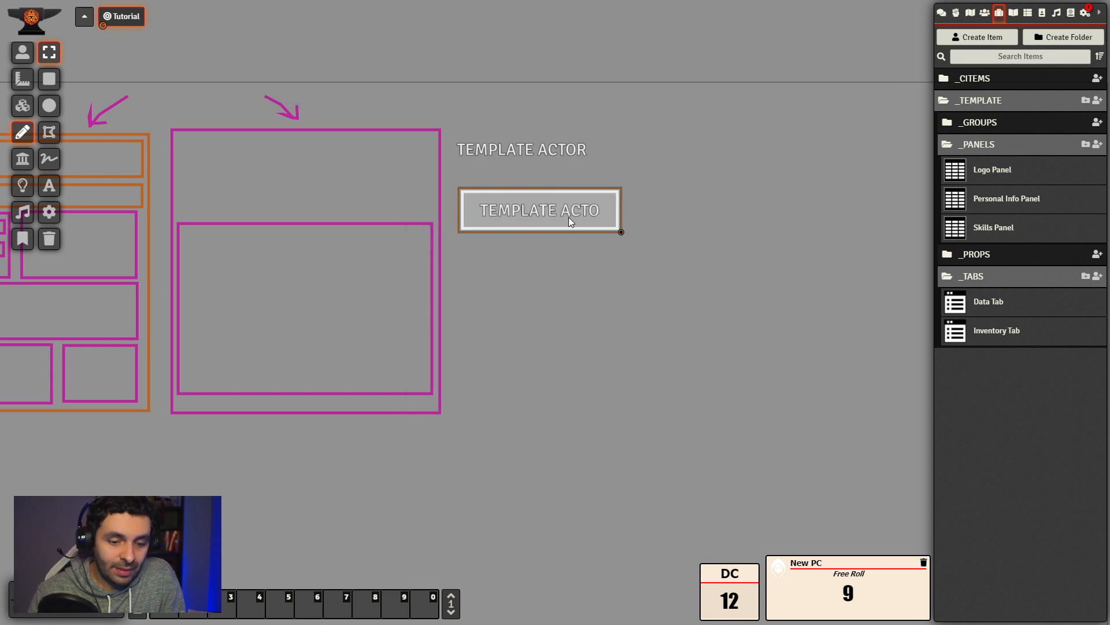
key("BackSpace")
key("BackSpace")
key("BackSpace")
key("BackSpace")
key("BackSpace")
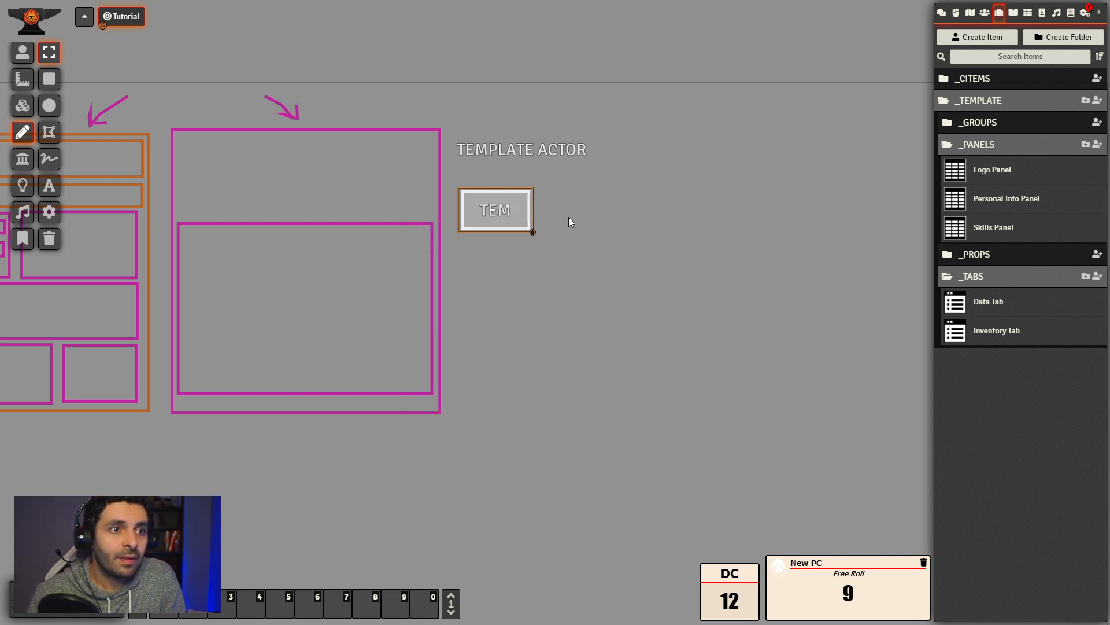
type("ABS")
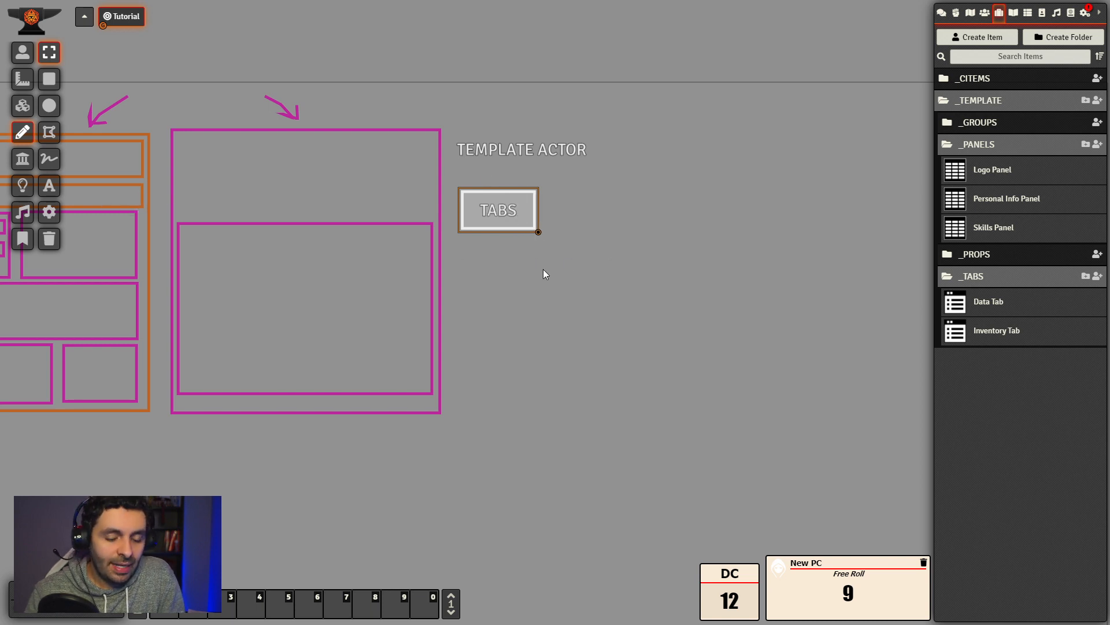
- Paste another copy of the label below TABS and change its text to PANELS
key("ctrl+v")
left_click_drag(588, 278, 522, 264)
key("BackSpace")
key("BackSpace")
key("BackSpace")
key("BackSpace")
key("BackSpace")
key("BackSpace")
key("BackSpace")
key("BackSpace")
key("BackSpace")
key("BackSpace")
key("BackSpace")
key("BackSpace")
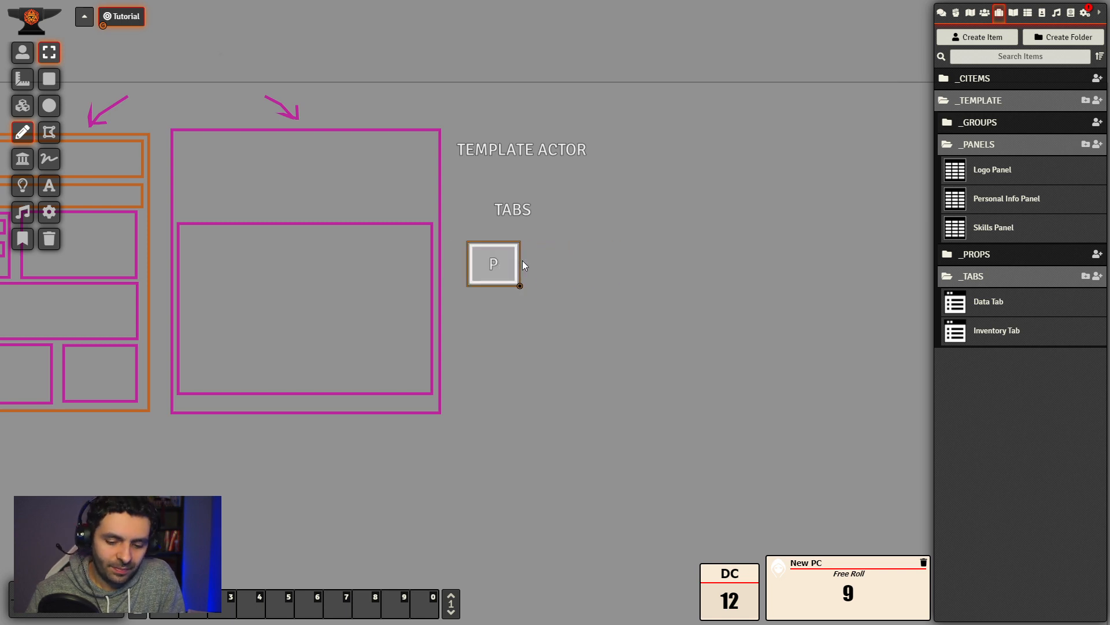
key("BackSpace")
key("BackSpace")
type("PANELS")
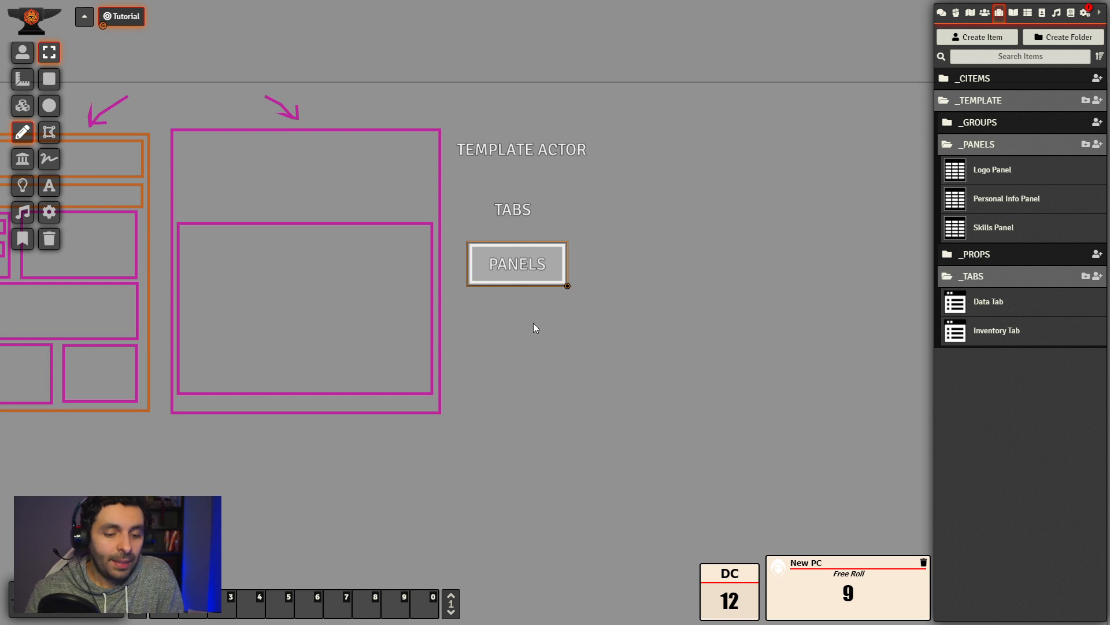
- Paste another copy of the label below PANELS and change its text to PROPS
key("ctrl+v")
left_click_drag(583, 307, 519, 341)
key("BackSpace")
key("BackSpace")
key("BackSpace")
key("BackSpace")
key("BackSpace")
key("BackSpace")
key("BackSpace")
key("BackSpace")
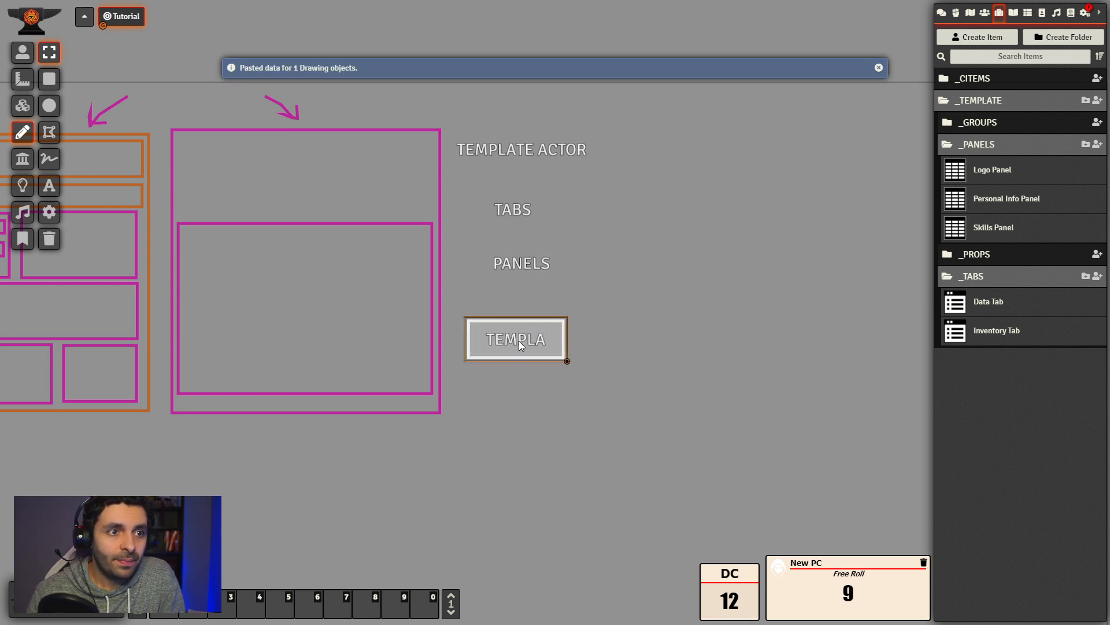
key("BackSpace")
key("BackSpace")
key("BackSpace")
key("BackSpace")
key("BackSpace")
type("PROPS")
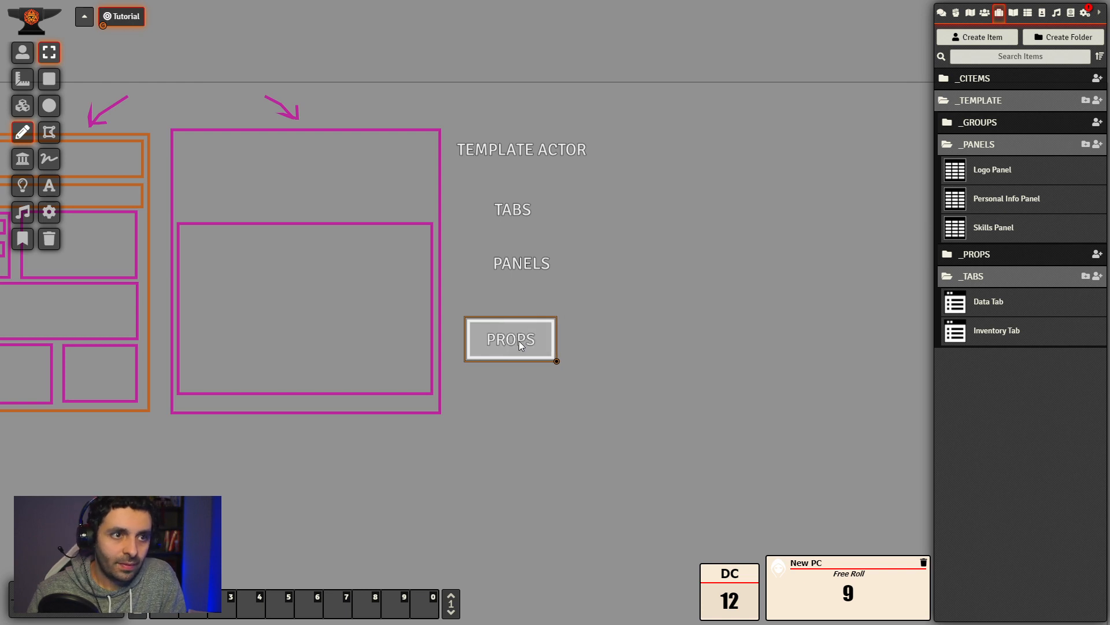
- Draw freehand arrows from TEMPLATE ACTOR to TABS, TABS to PANELS and PANELS to PROPS, and return to the token controls
left_click(48, 160)
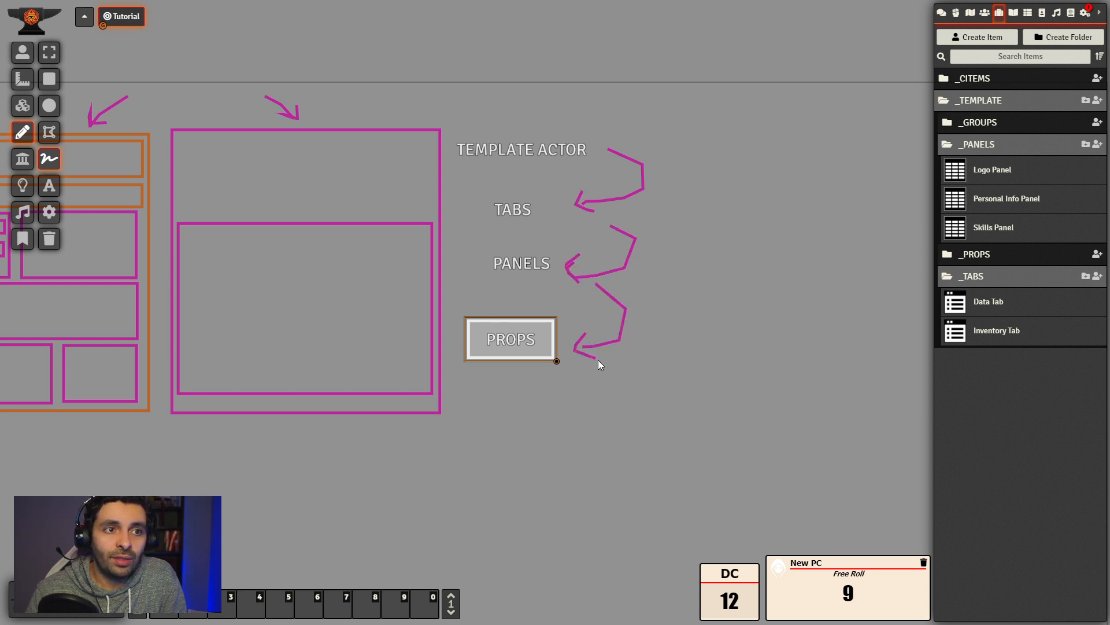
left_click(23, 53)
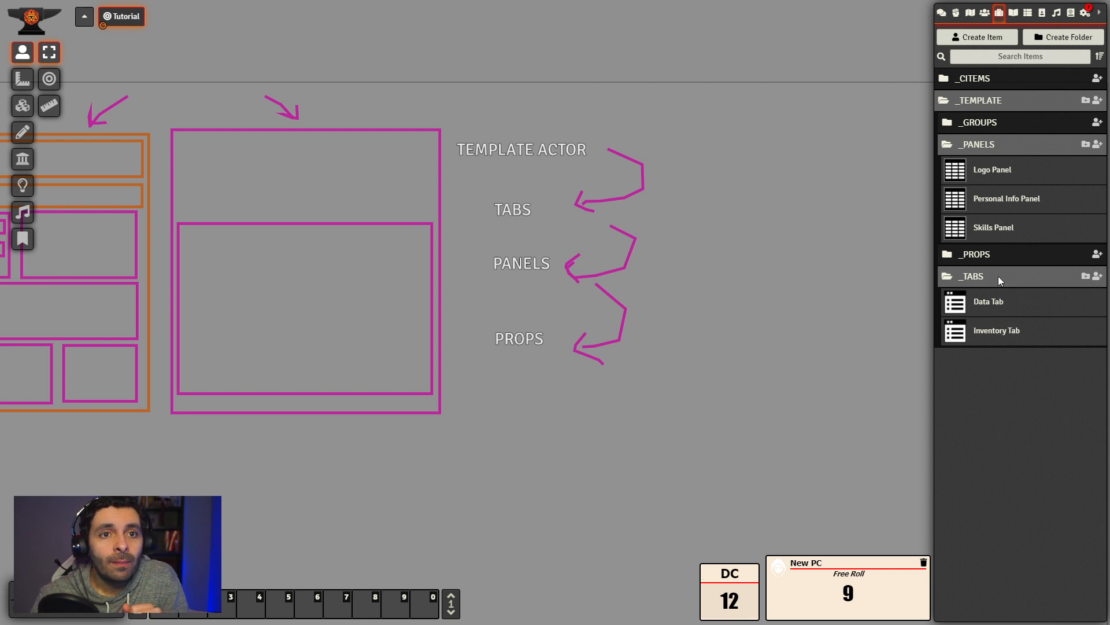
- Check the Data Tab item's panels, and rebuild the sheet of the _pctemplate actor
left_click(989, 309)
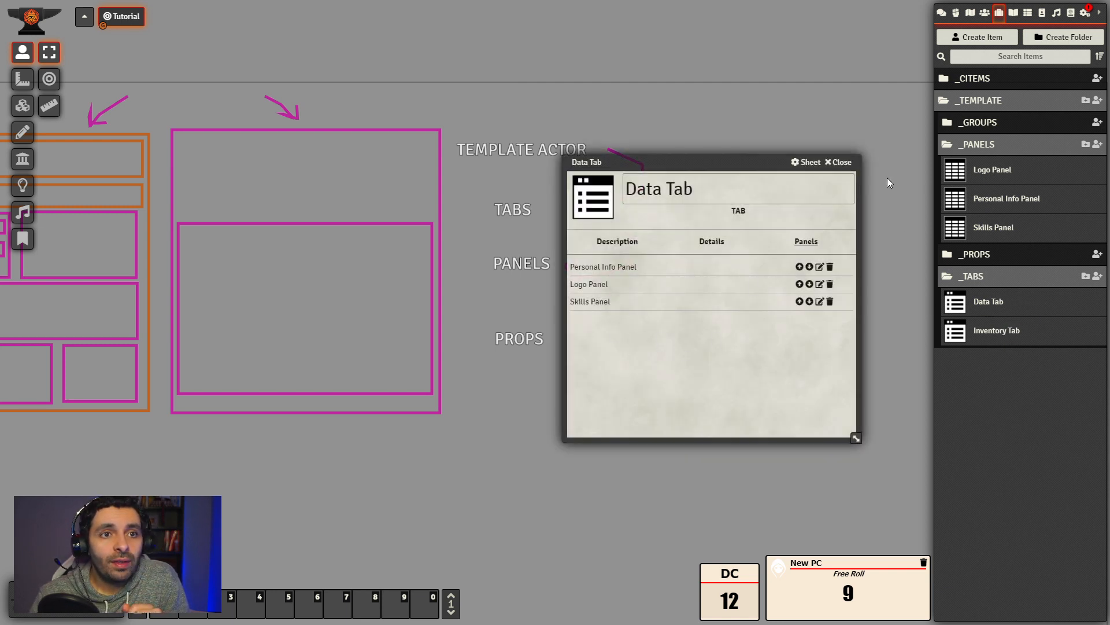
key("Escape")
left_click(985, 12)
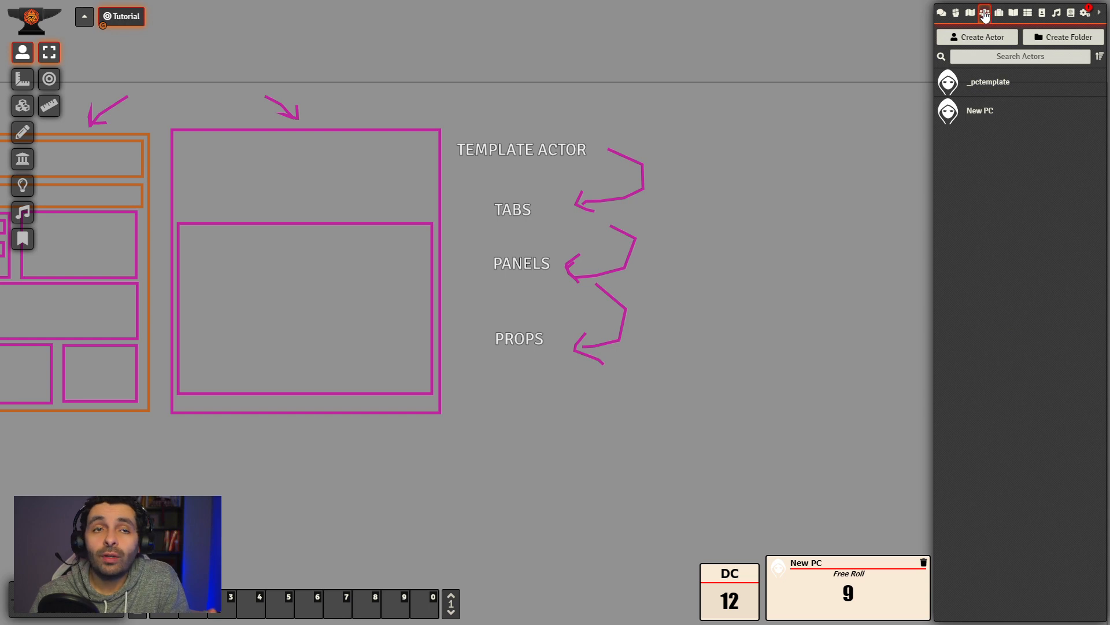
left_click(991, 83)
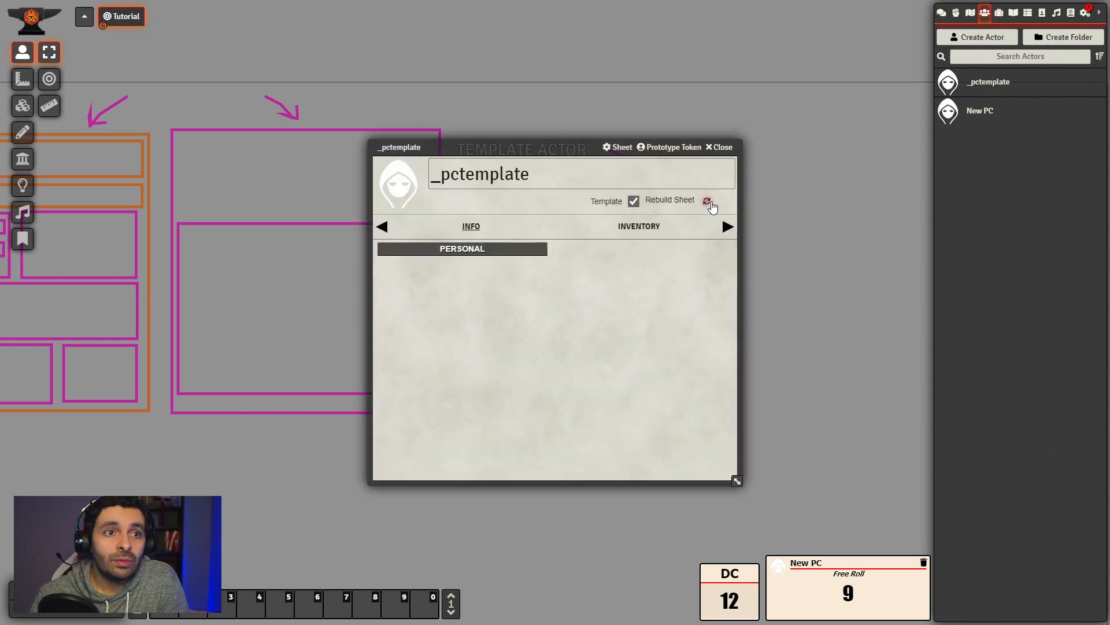
left_click(708, 202)
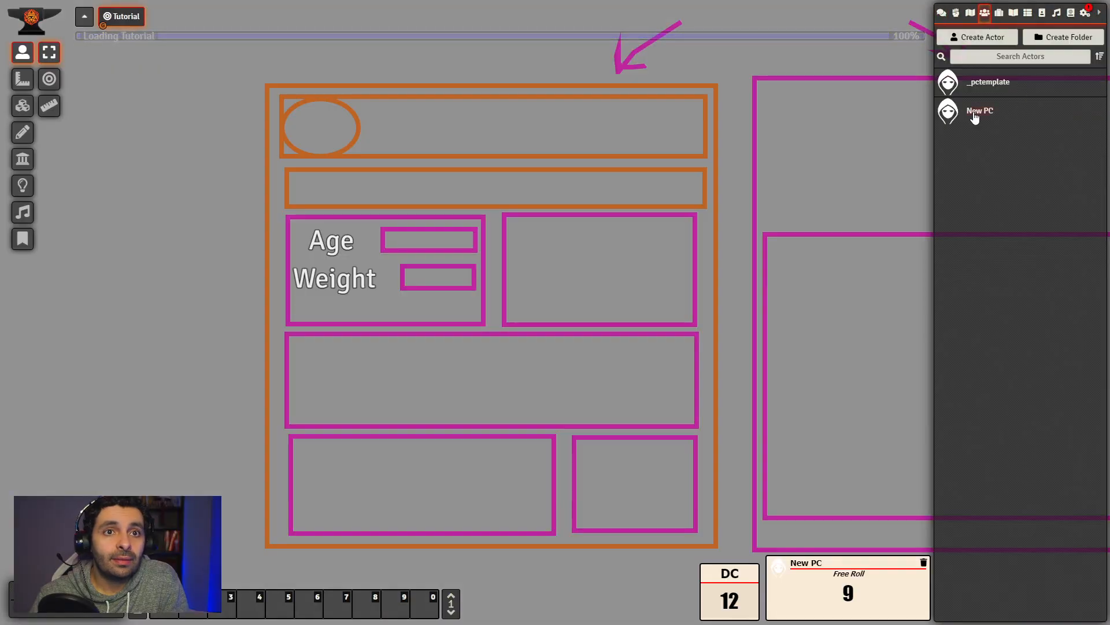
- Open the New PC actor sheet and examine its Info and Inventory tabs
left_click(976, 117)
left_click_drag(564, 146, 675, 123)
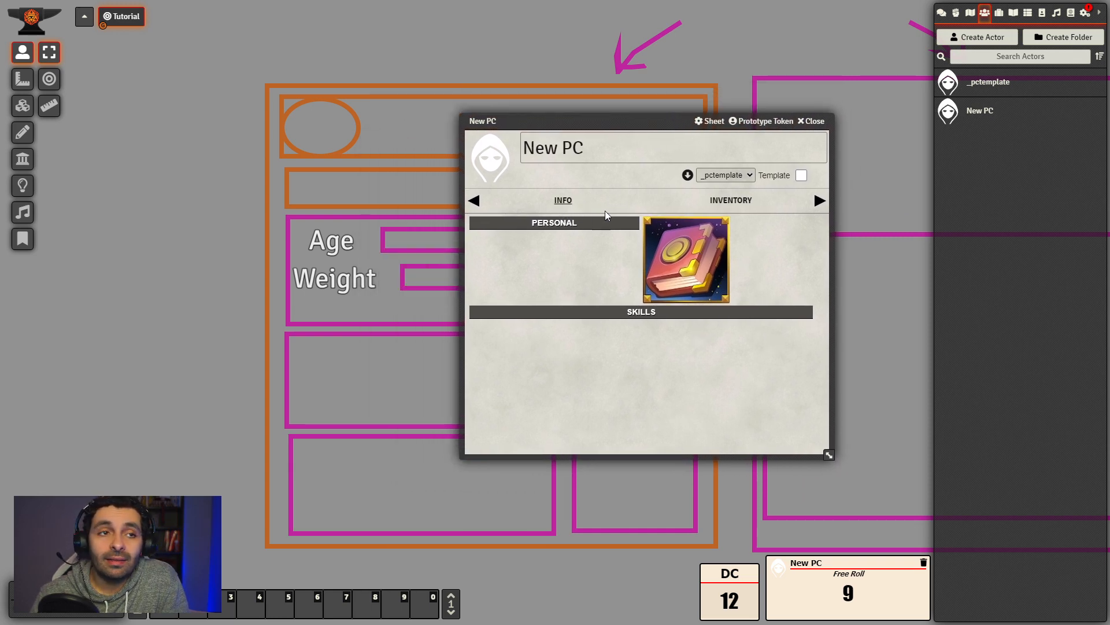
left_click(747, 206)
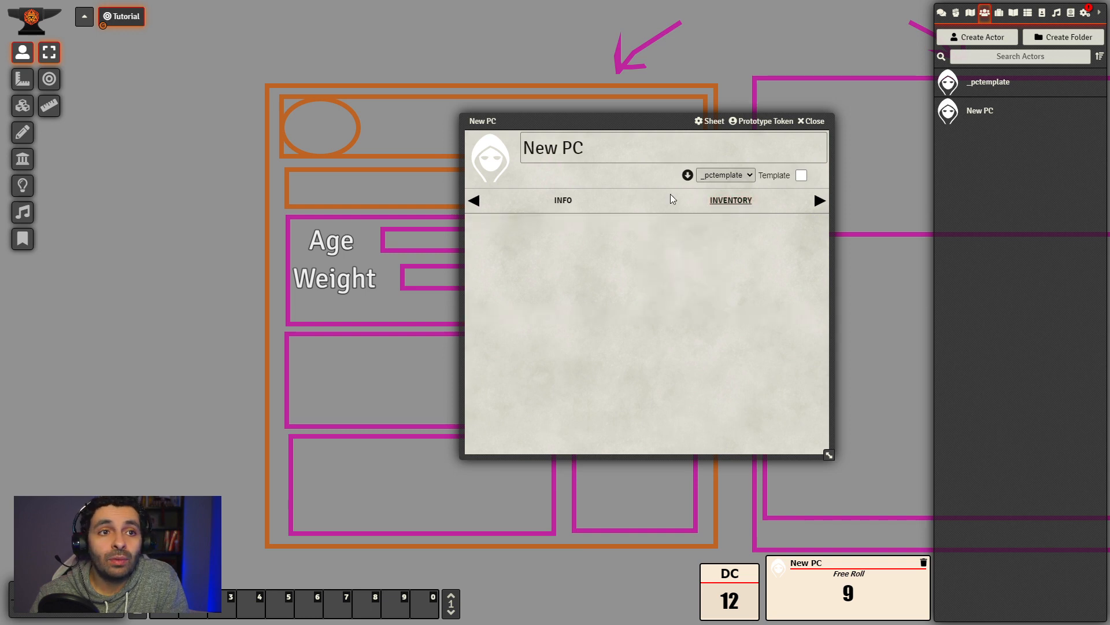
- Examine the panels assigned to the Inventory Tab item in the _TABS folder, and close its sheet
left_click(1002, 17)
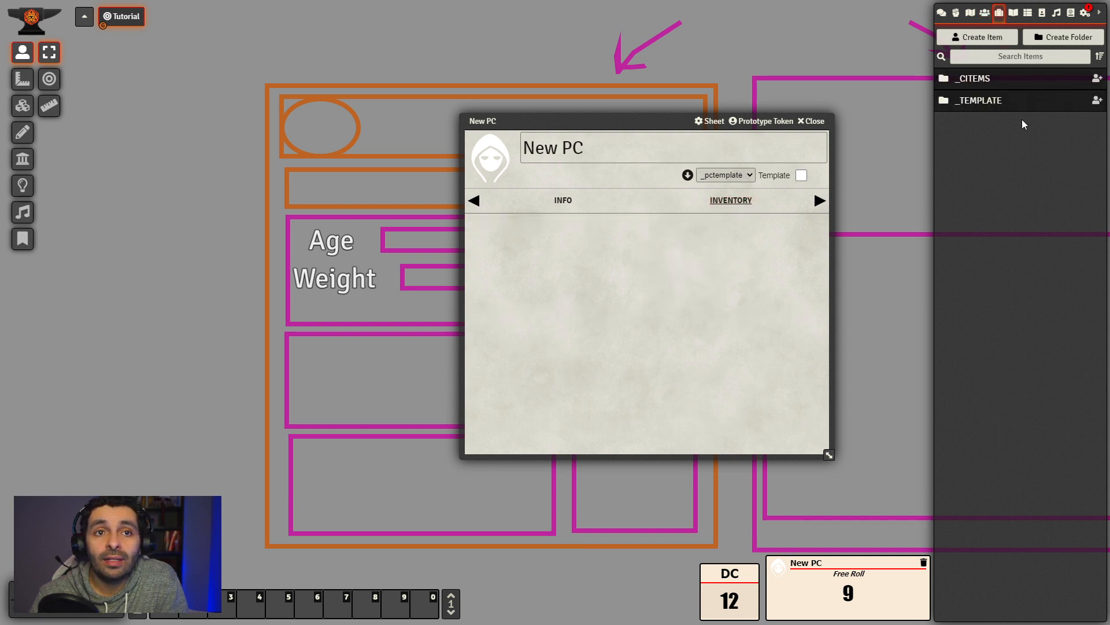
left_click(1000, 105)
left_click(986, 146)
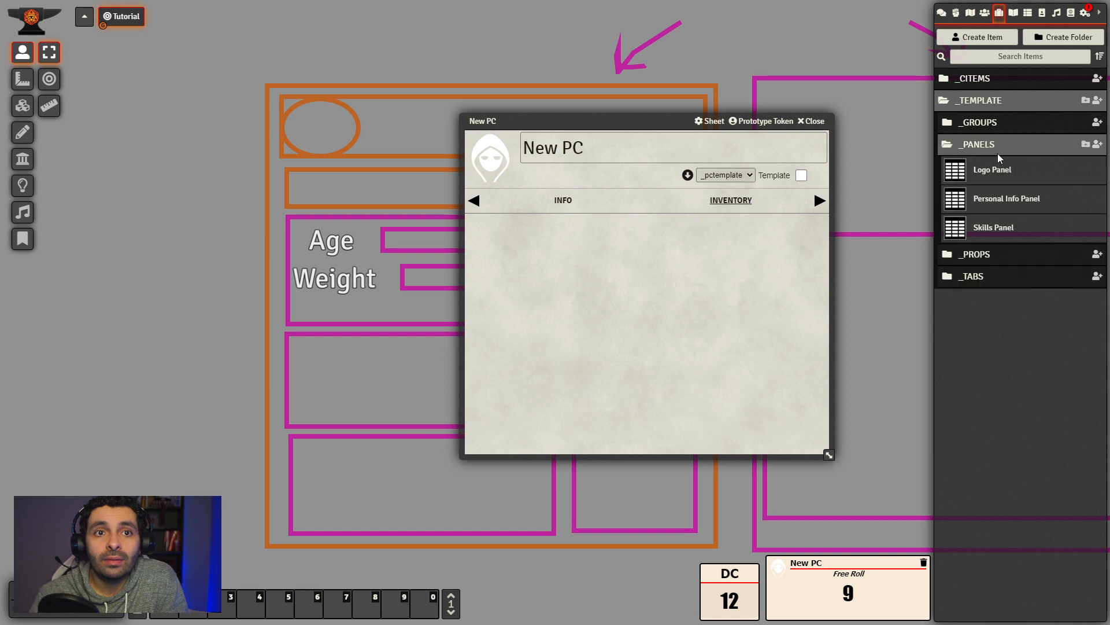
left_click(998, 278)
left_click(998, 331)
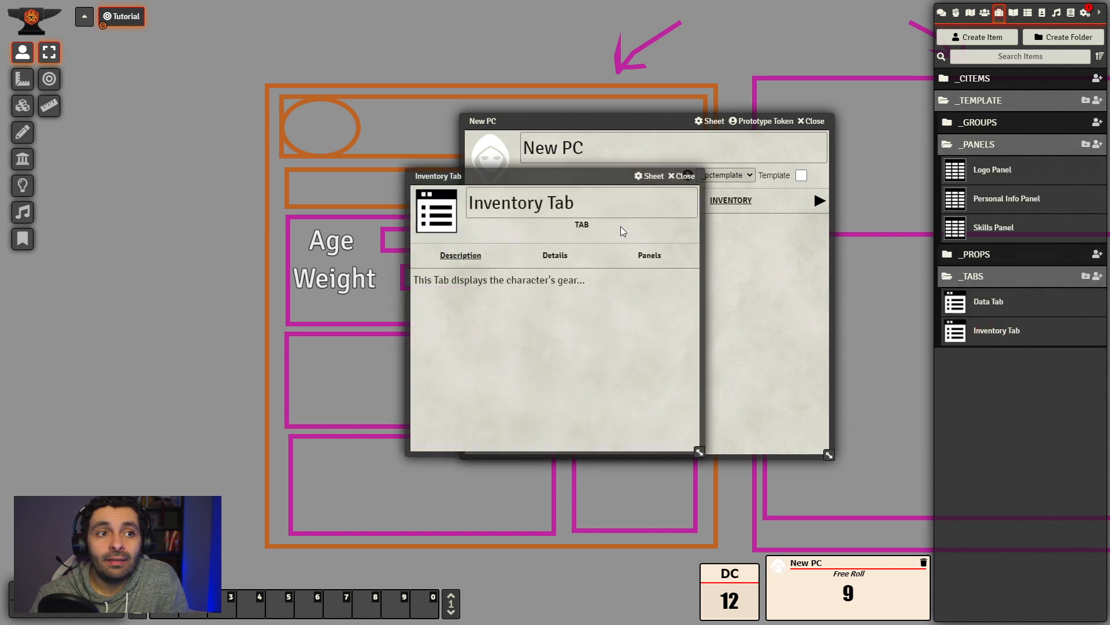
left_click(659, 256)
left_click_drag(604, 173, 432, 196)
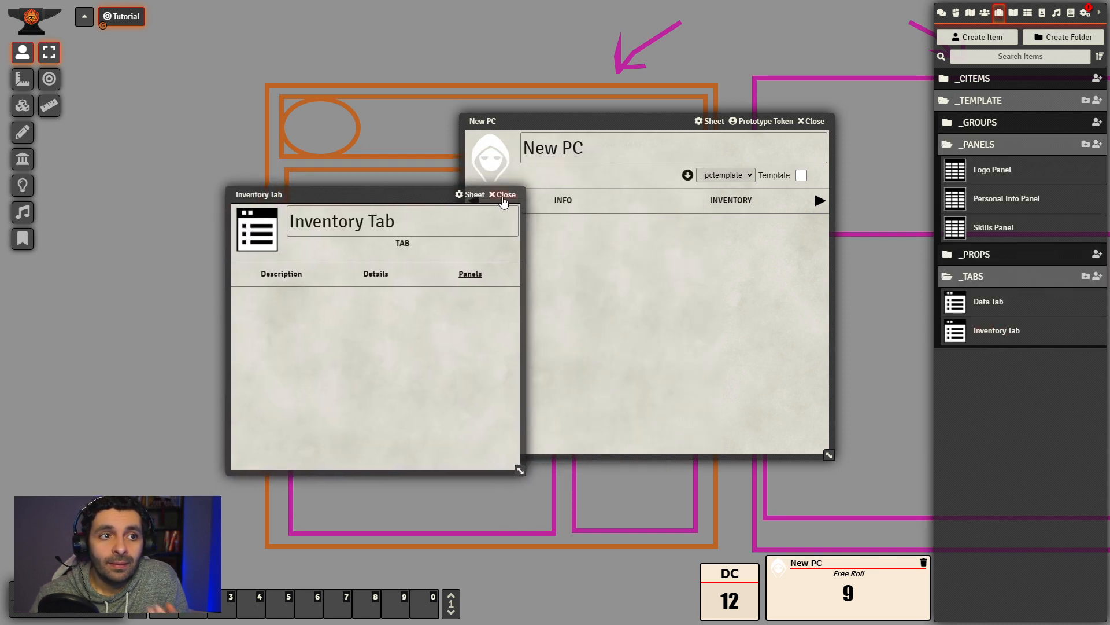
left_click(502, 194)
- Show the New PC sheet's Info tab and move the sheet aside to free up workspace
left_click(563, 200)
left_click_drag(653, 119, 294, 88)
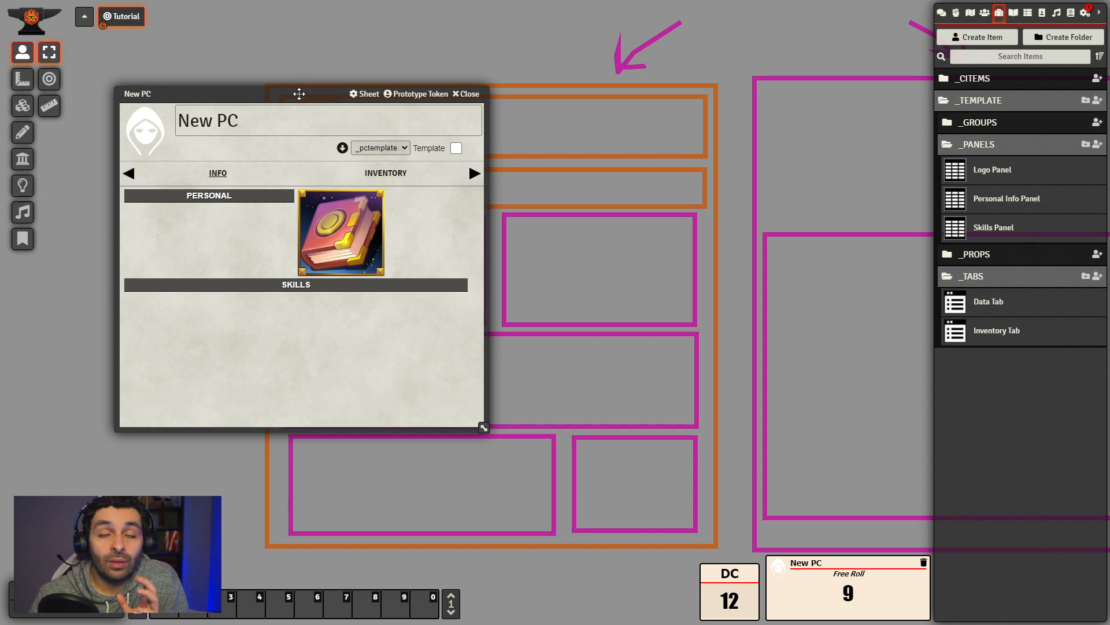
left_click_drag(300, 91, 311, 87)
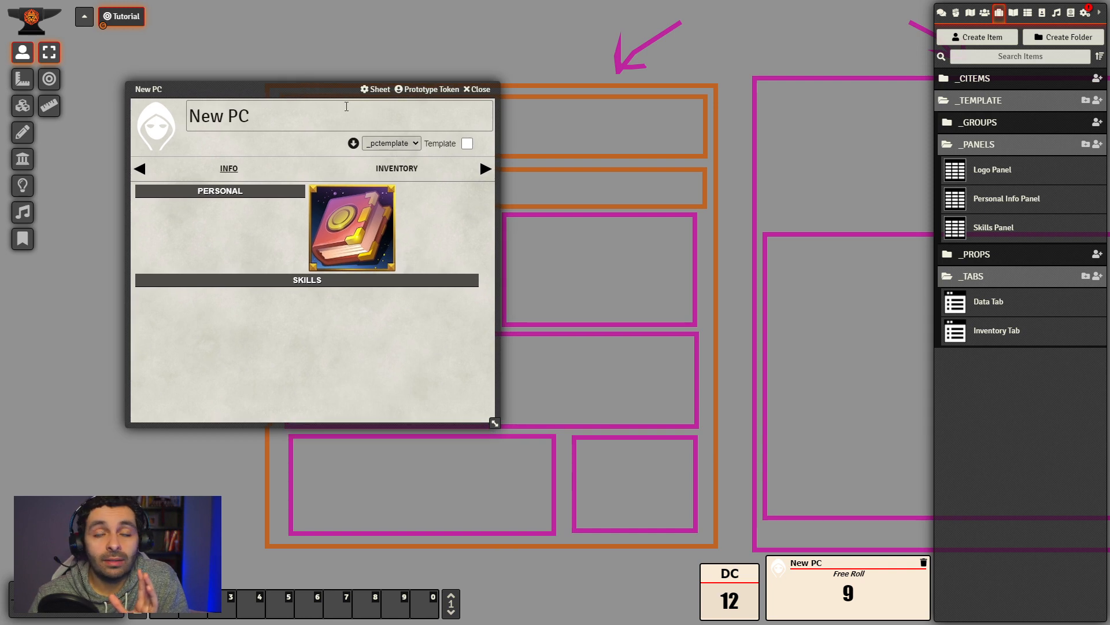
- Create a property item named Age in the _PROPS folder
left_click(1005, 150)
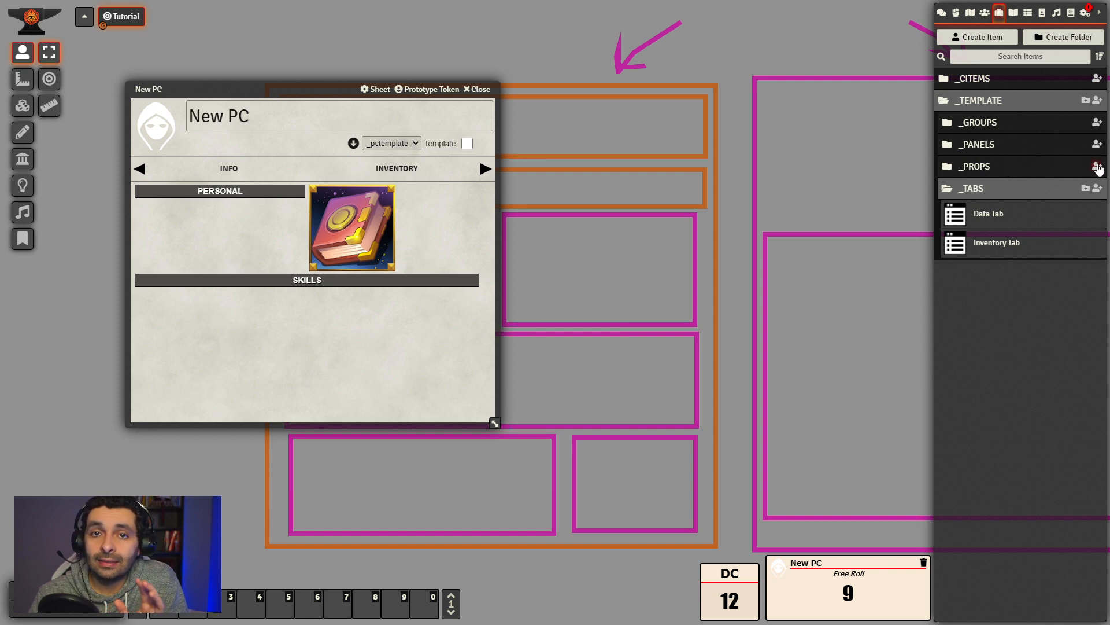
left_click(1097, 169)
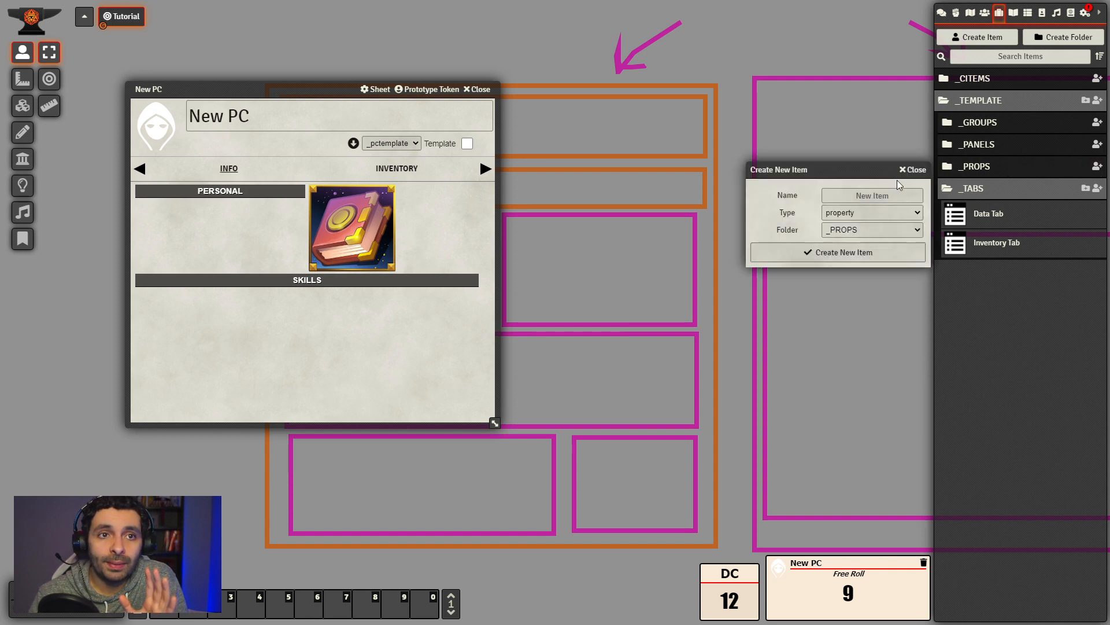
left_click_drag(872, 167, 815, 173)
left_click(827, 201)
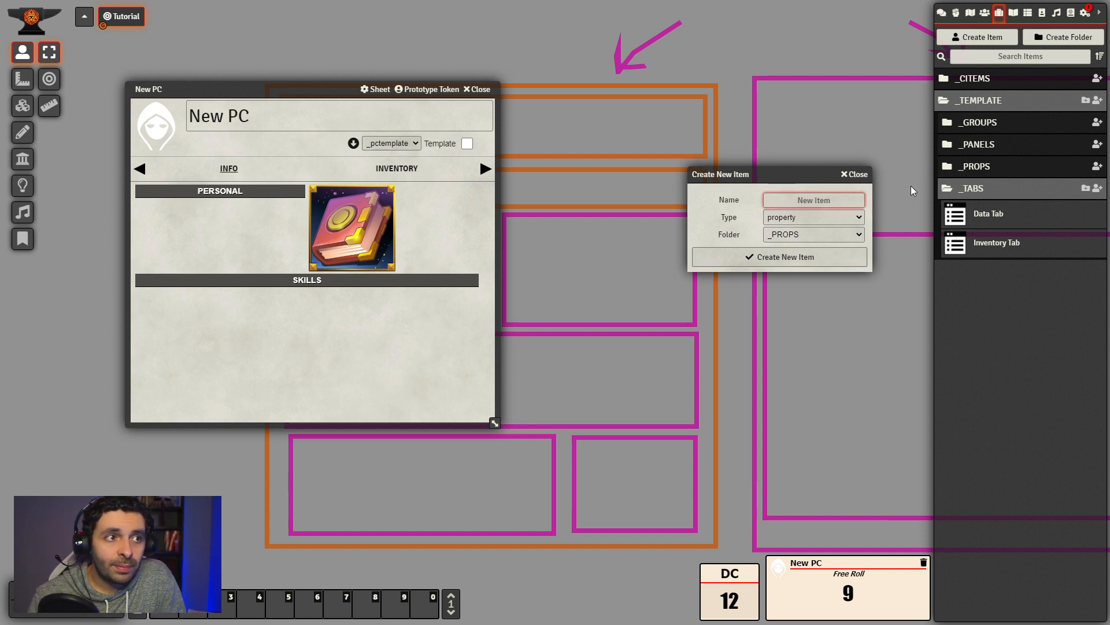
type("Age")
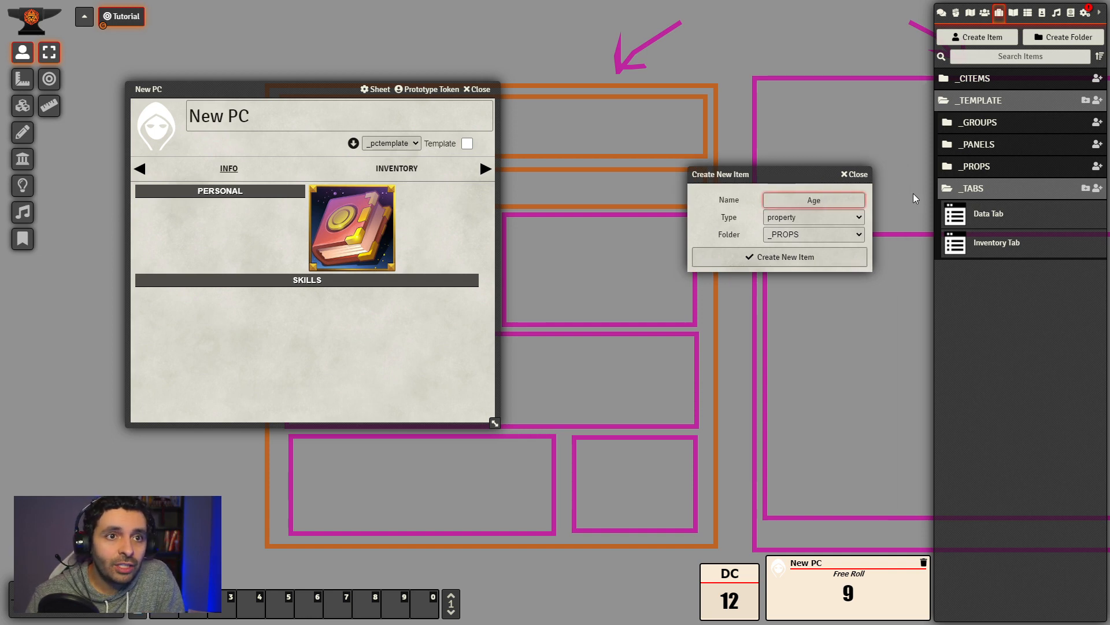
left_click(828, 260)
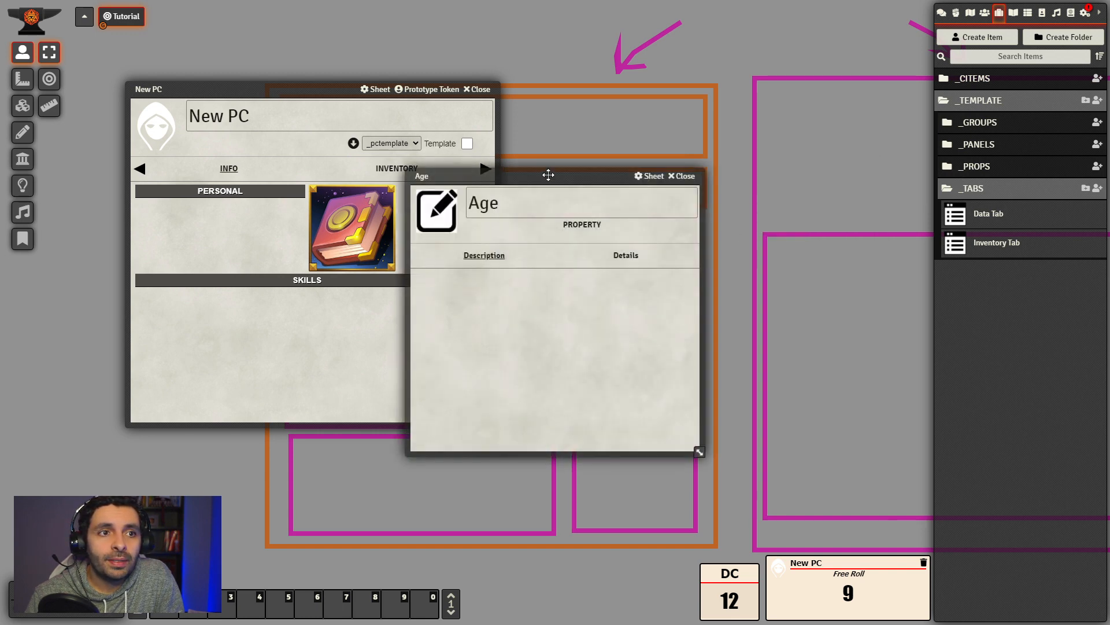
- Set the Age property's key to age_prop in its details
left_click_drag(549, 173, 719, 174)
left_click(794, 252)
left_click(687, 278)
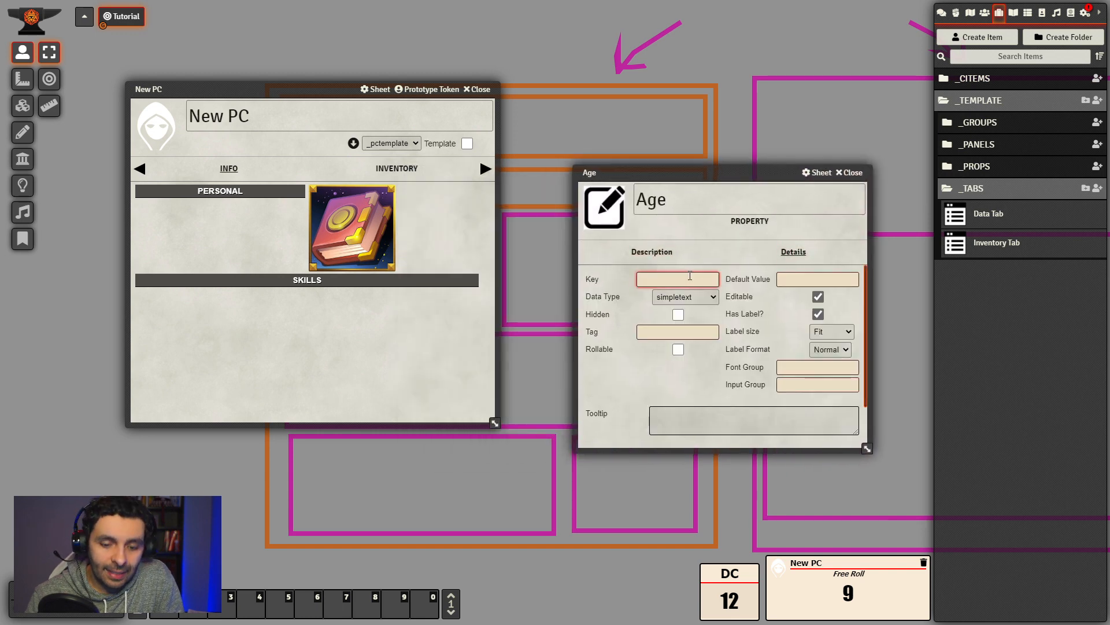
type("ageprop")
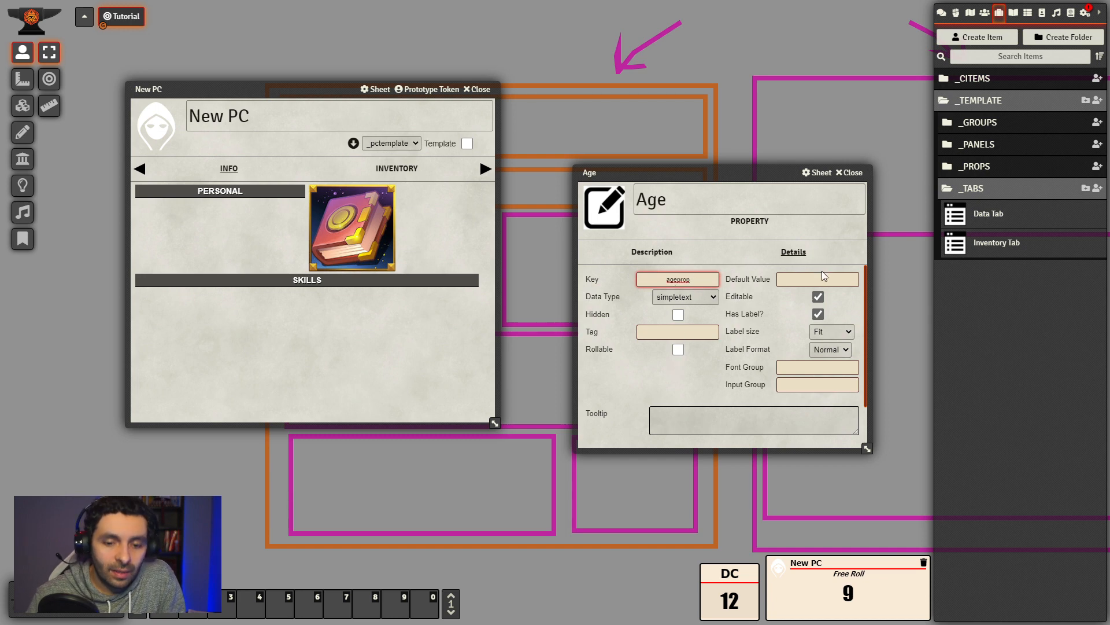
type("_")
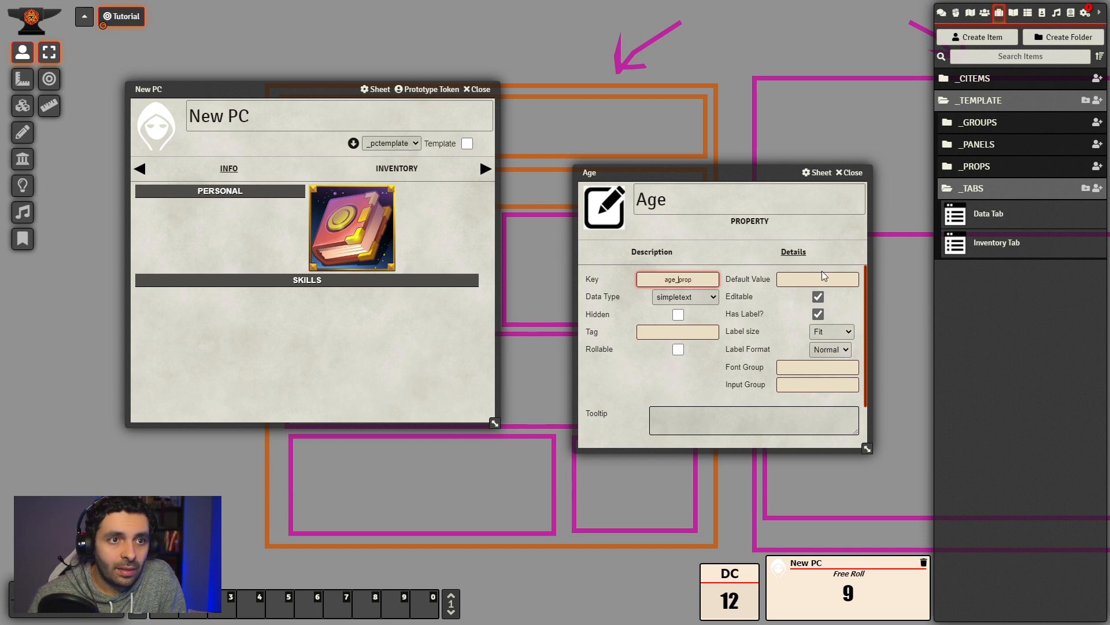
key("Return")
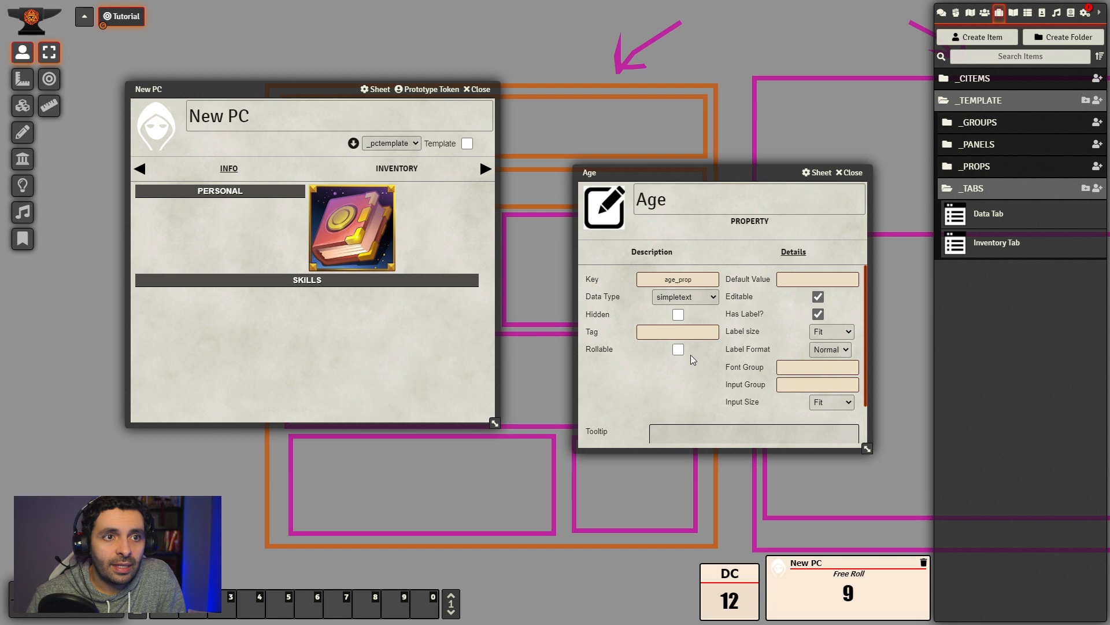
- Set the Age property's data type to simplenumeric and its tag to Age, and close its sheet
left_click(711, 298)
left_click(691, 327)
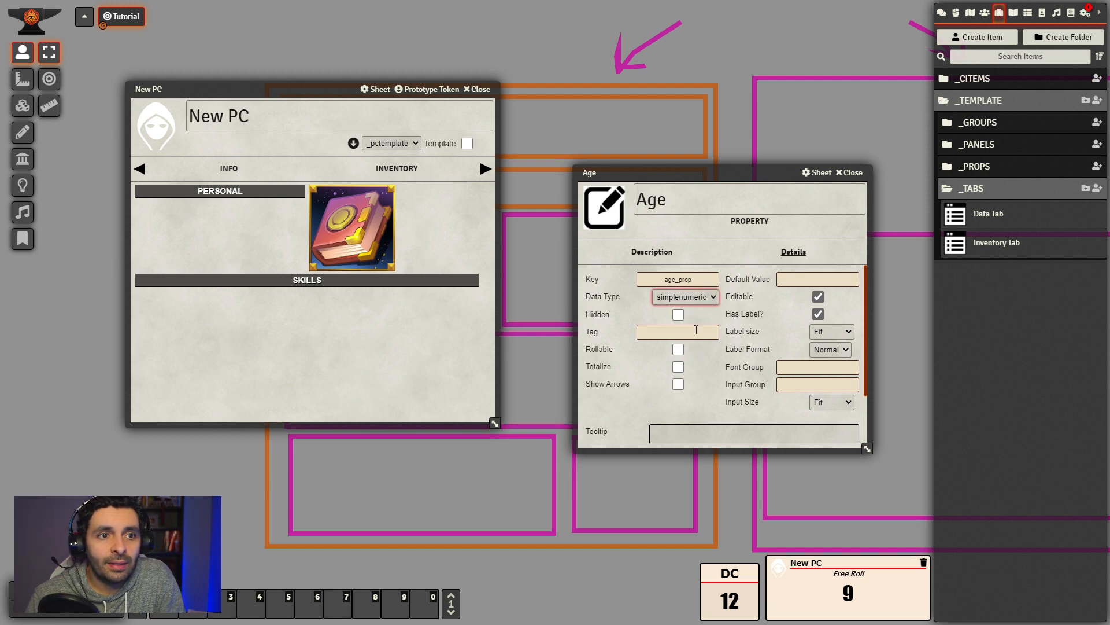
left_click(697, 331)
type("Age")
key("Return")
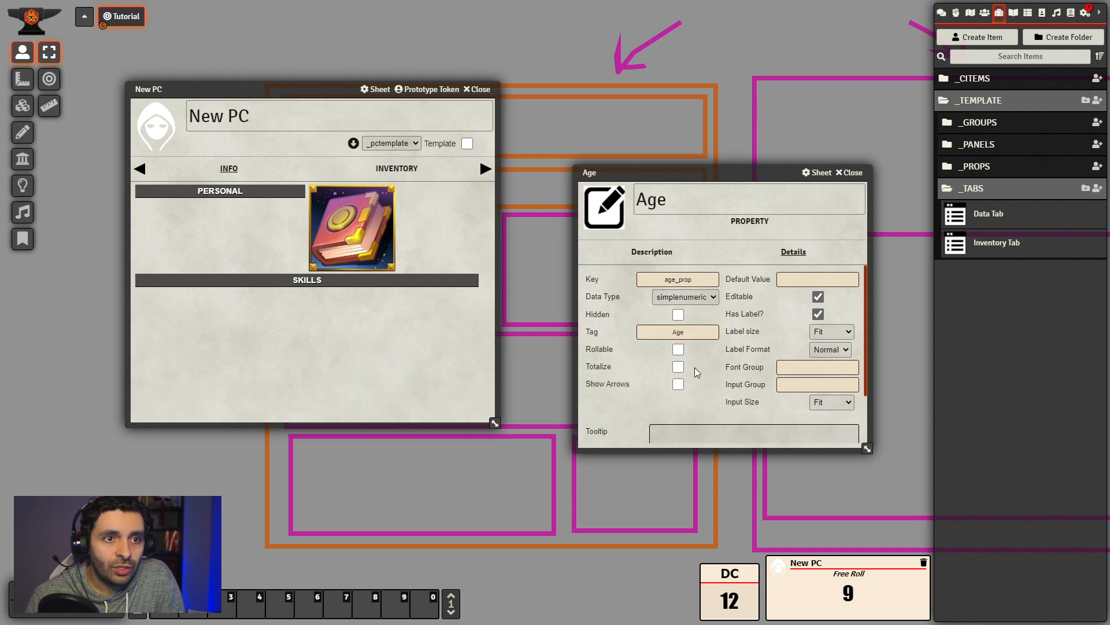
left_click(853, 174)
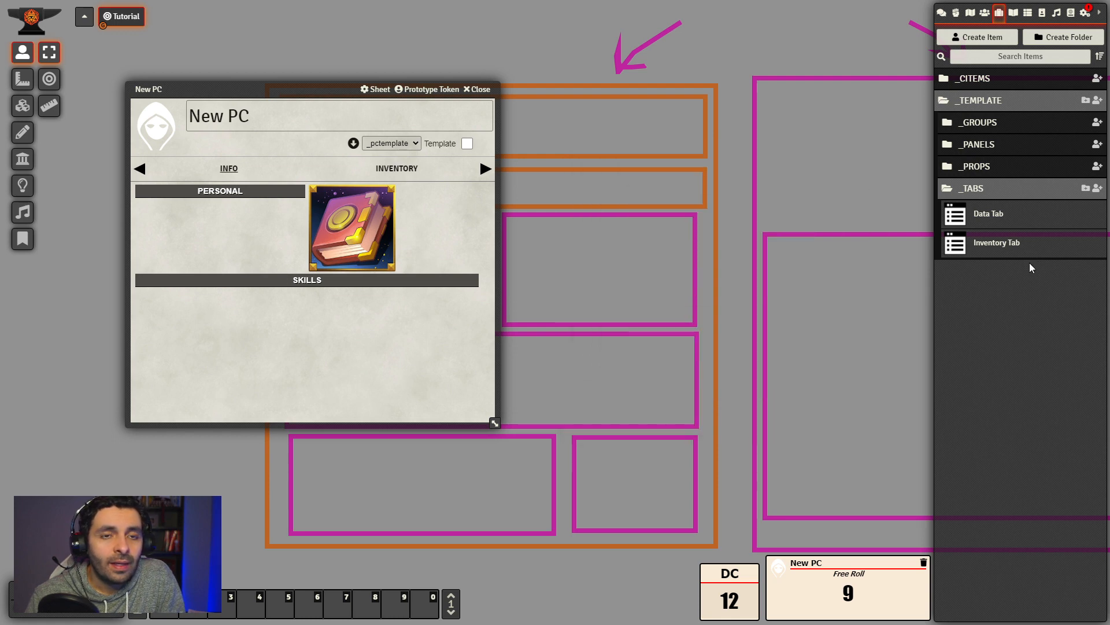
- Duplicate the Age property in the _PROPS folder and rename the copy Height
left_click(1001, 169)
right_click(988, 195)
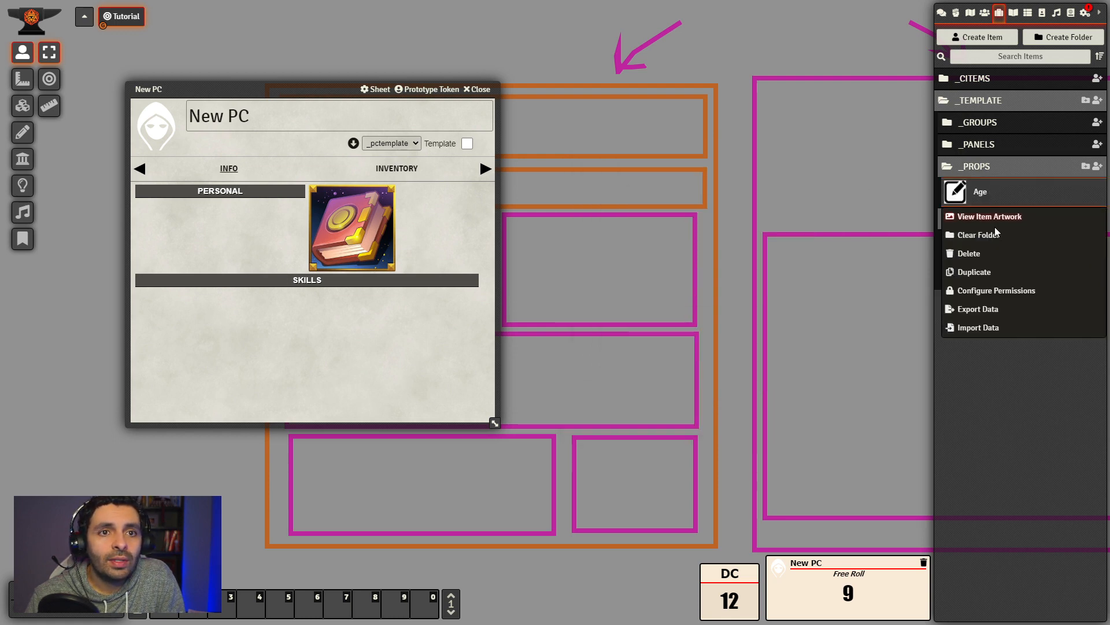
left_click(986, 269)
left_click(998, 223)
left_click_drag(627, 194, 374, 203)
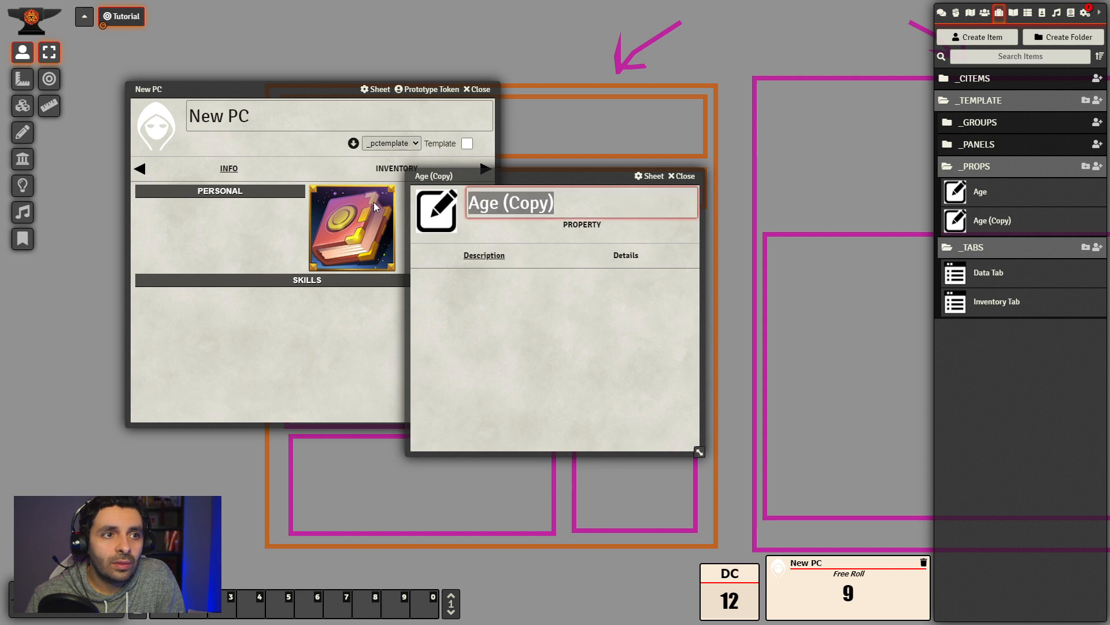
type("Height")
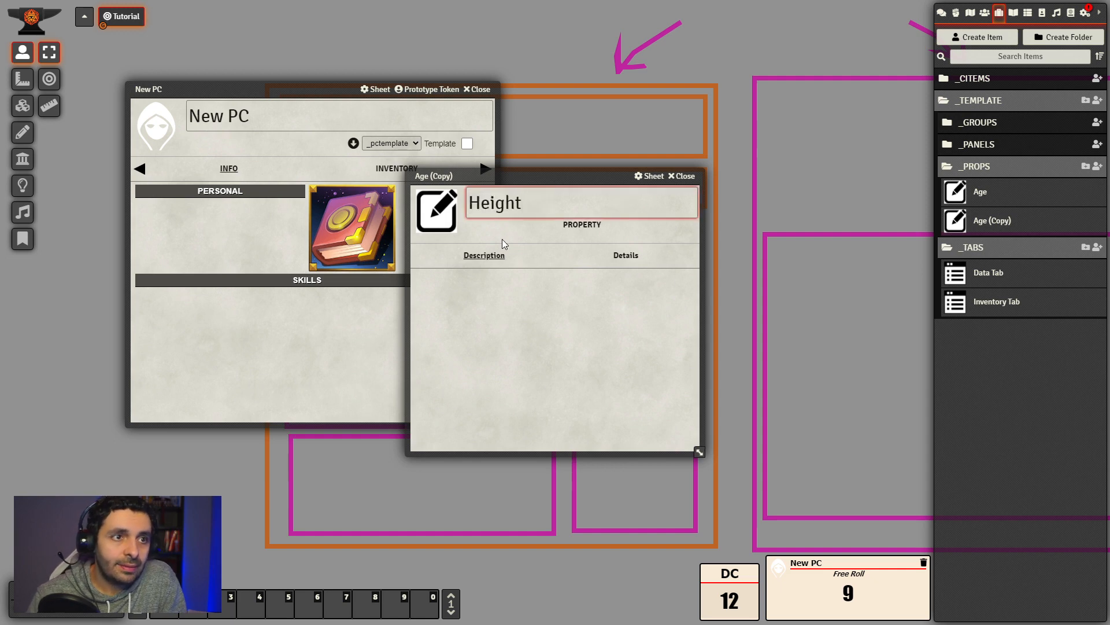
key("Return")
- Change the Height property's key to height_prop in its details
left_click(613, 255)
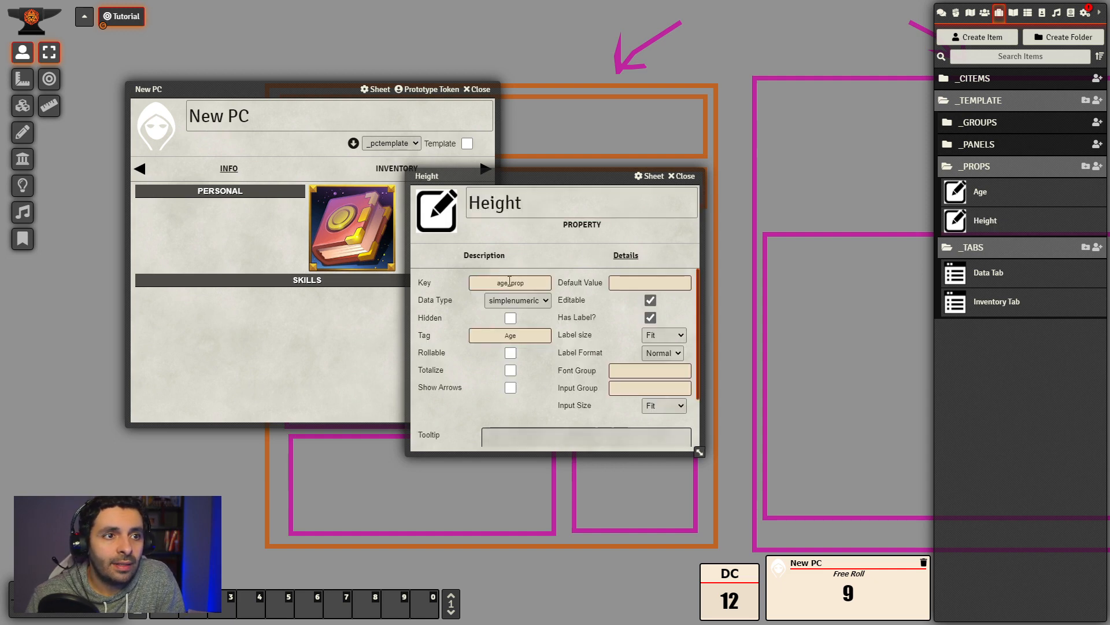
left_click(509, 282)
key("BackSpace")
key("BackSpace")
key("BackSpace")
type("height")
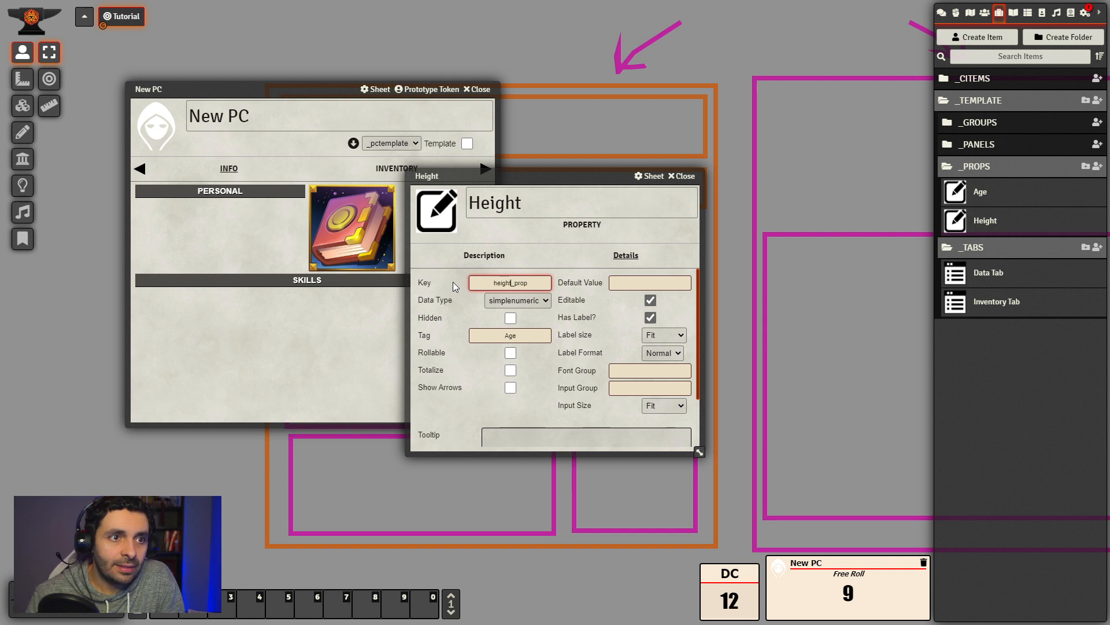
left_click(474, 373)
- Set the Height property's tag to Height and close its sheet
left_click_drag(524, 334, 449, 334)
type("H")
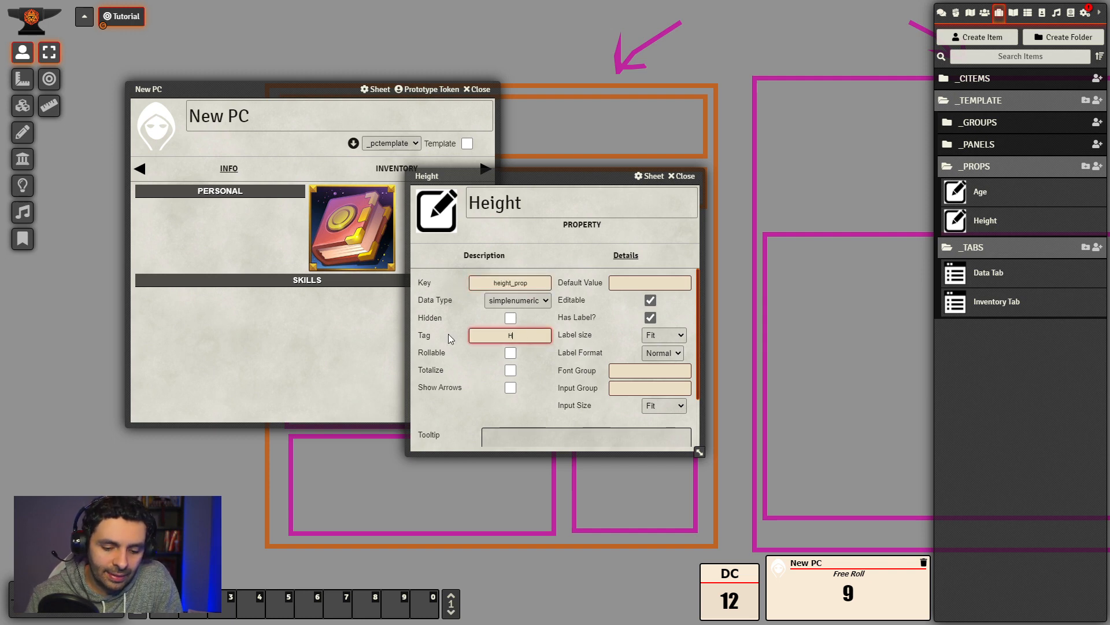
type("eight")
left_click(494, 387)
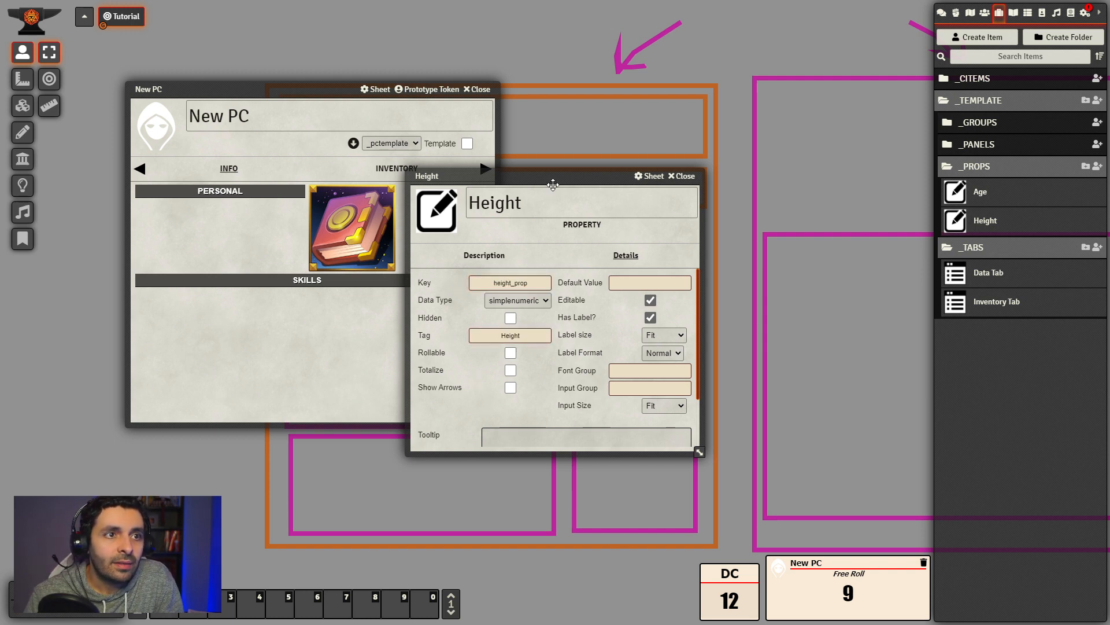
left_click_drag(553, 184, 685, 156)
left_click(817, 148)
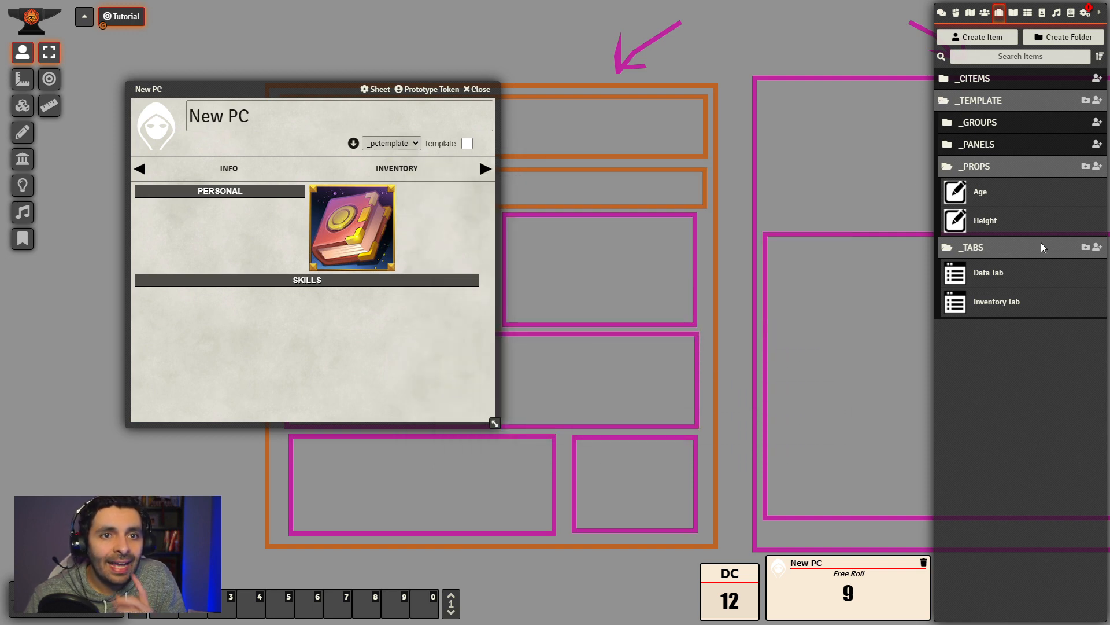
- Add the Age and Height properties to the Personal Info Panel's properties and close its sheet
left_click(1005, 145)
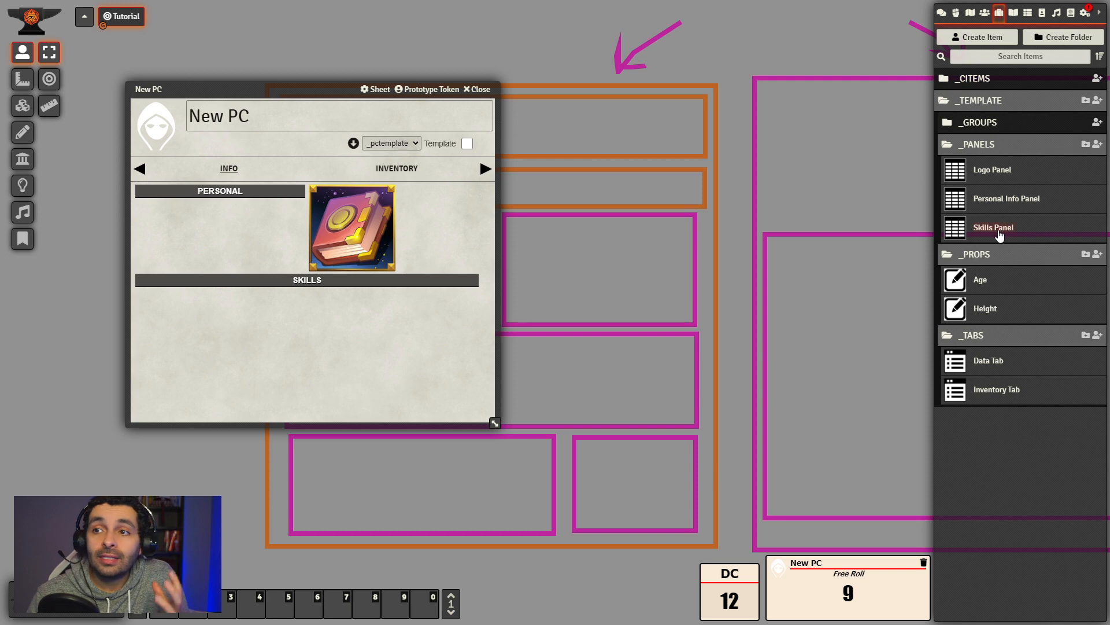
left_click(1001, 200)
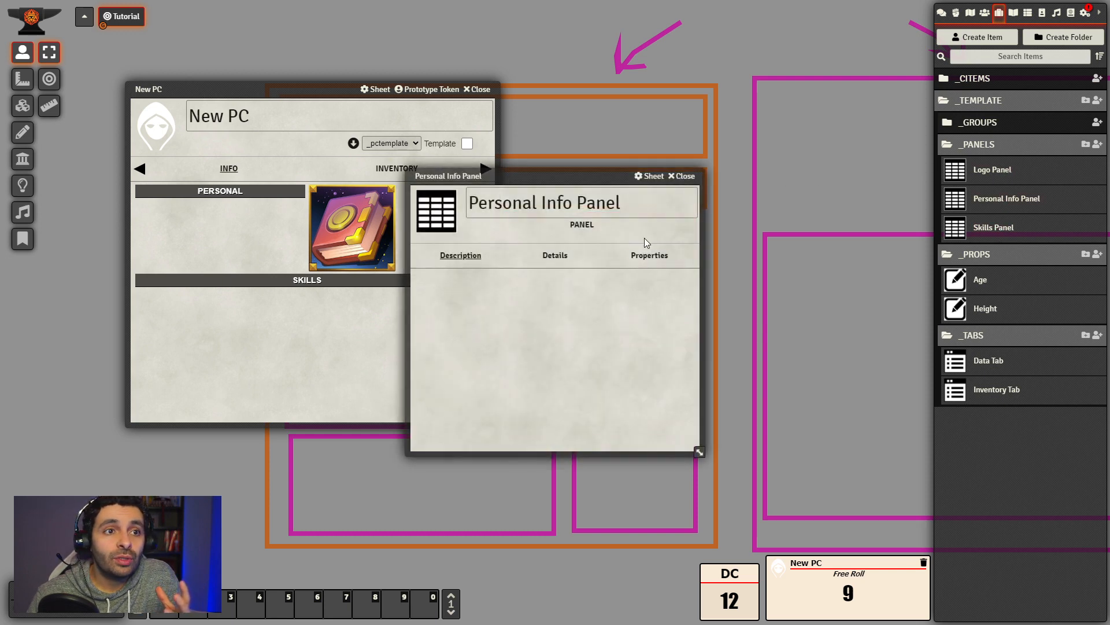
left_click_drag(606, 177, 764, 166)
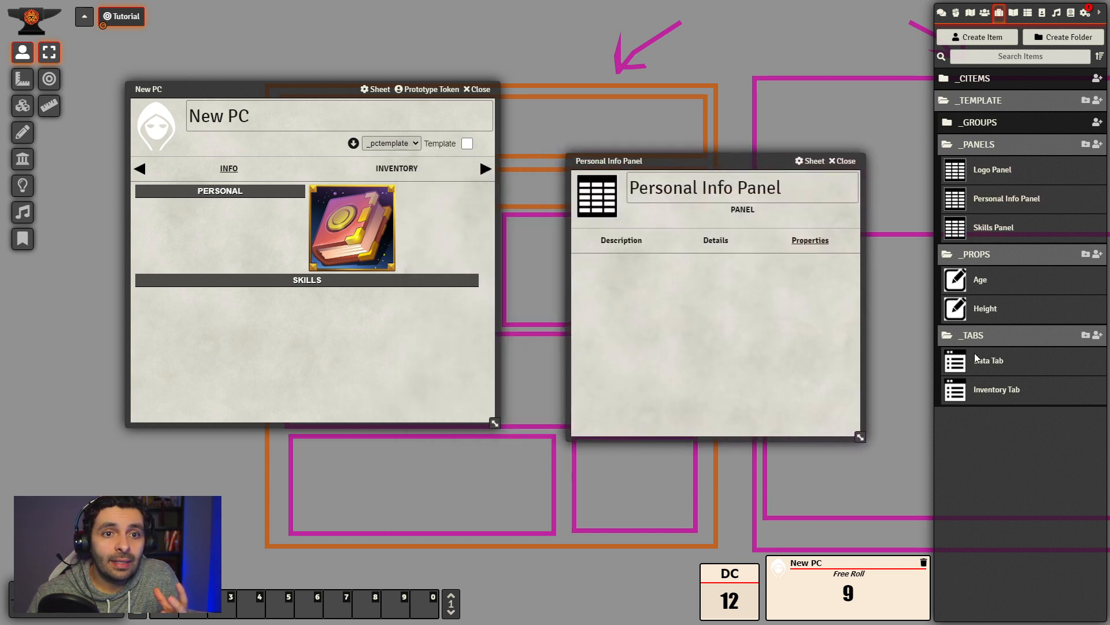
left_click_drag(991, 280, 703, 308)
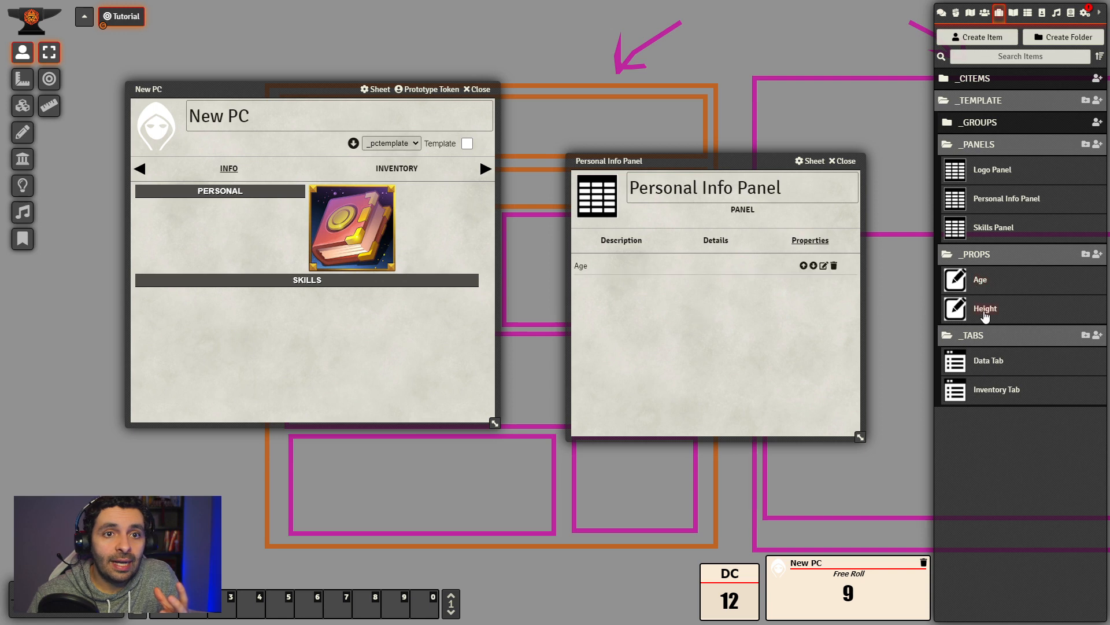
left_click_drag(984, 315, 684, 315)
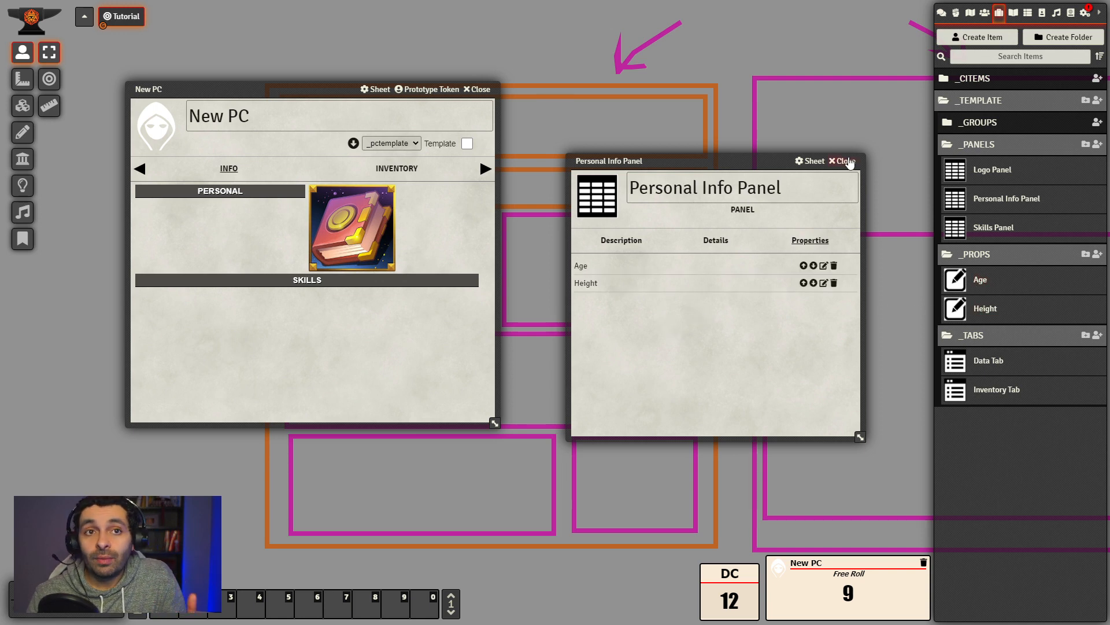
left_click(848, 162)
- Open the _pctemplate actor and rebuild its sheet
left_click(985, 12)
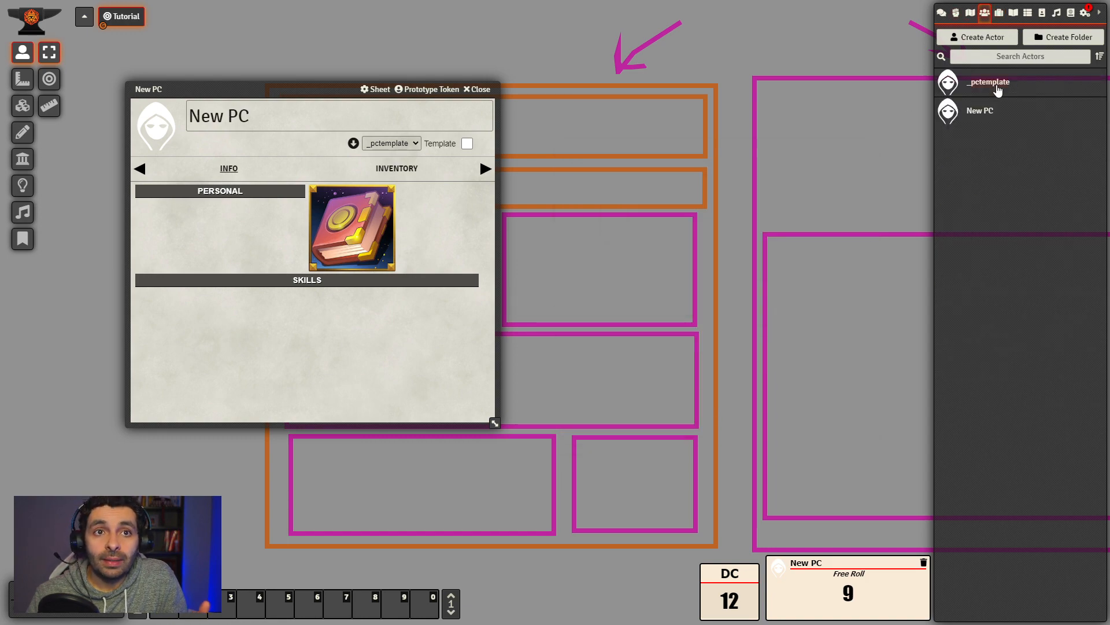
left_click(996, 87)
left_click(706, 201)
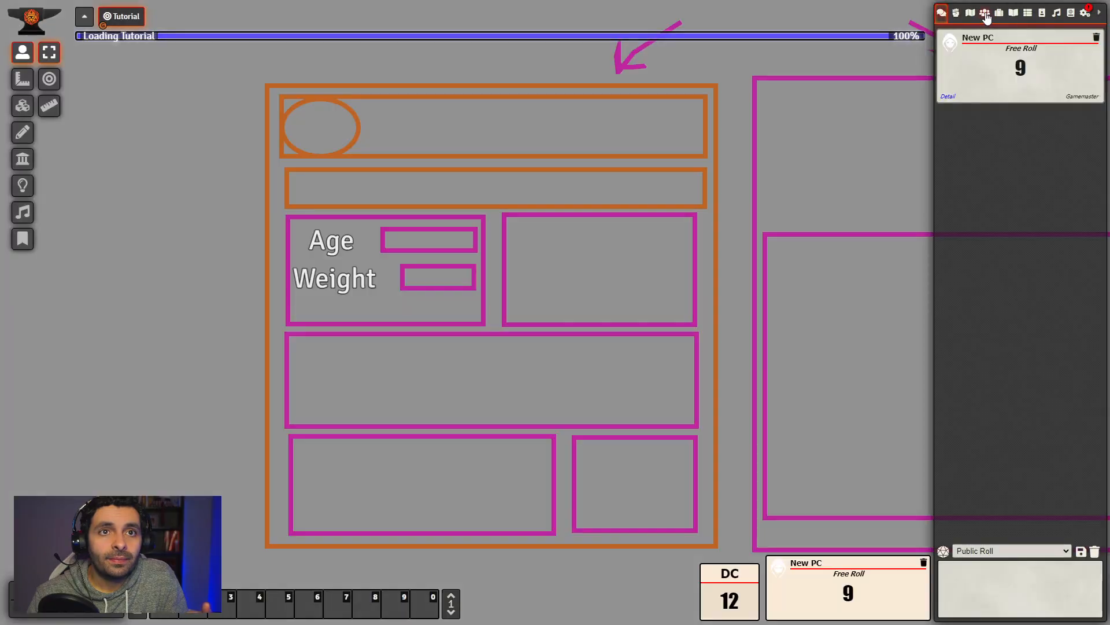
- Open the New PC actor and reload _pctemplate on it, moving its sheet clear of the item list
left_click(990, 108)
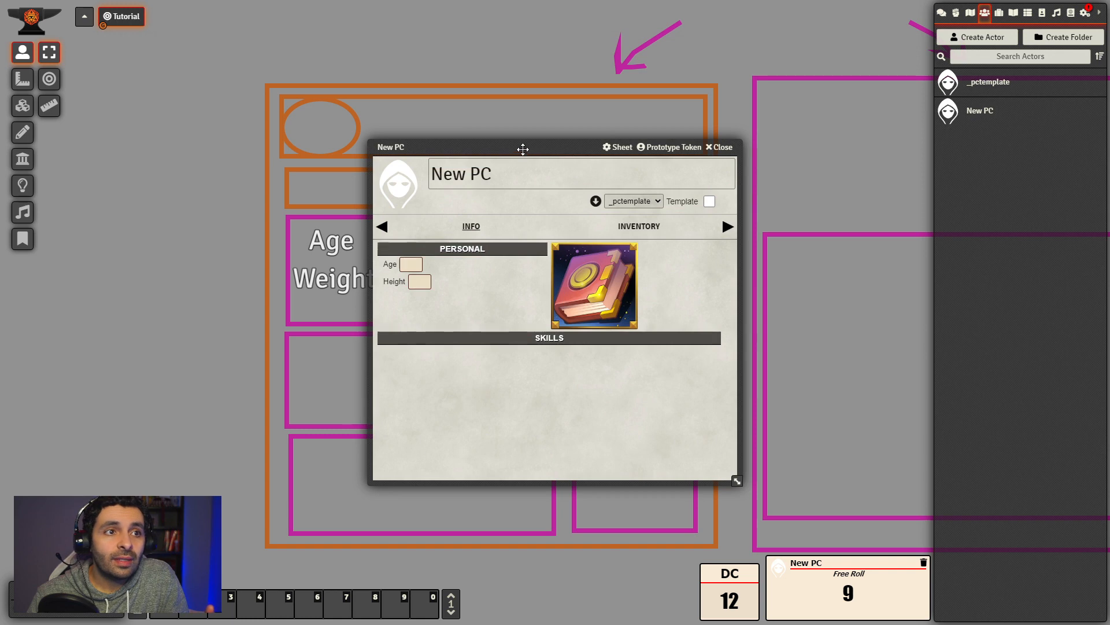
left_click_drag(511, 146, 650, 142)
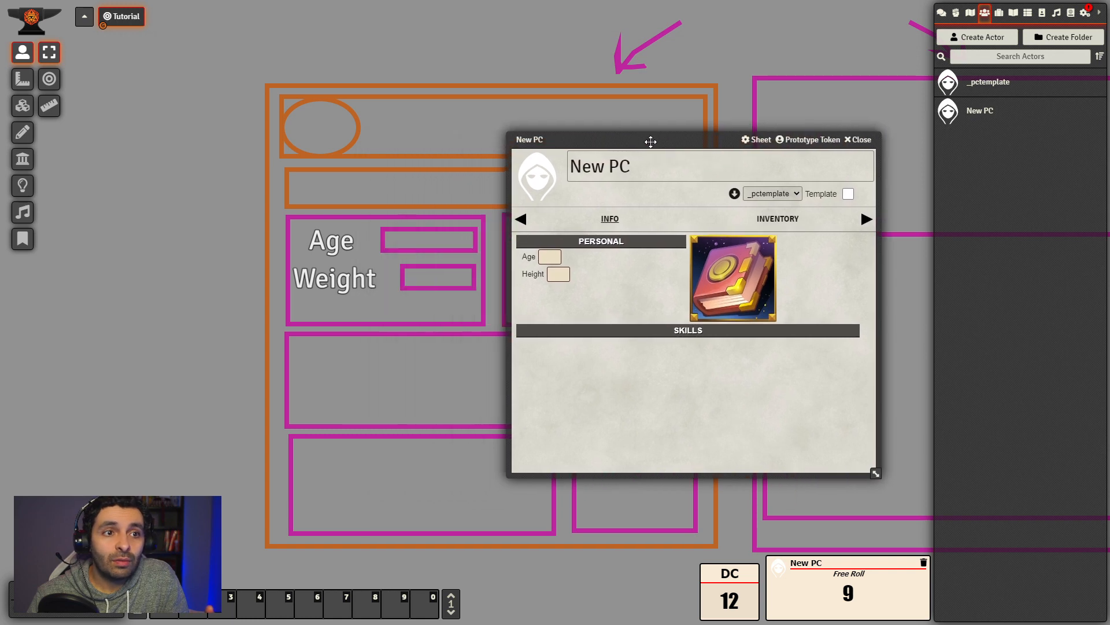
left_click(733, 195)
mouse_move(711, 139)
left_mouse_down()
mouse_move(671, 132)
mouse_move(719, 134)
left_mouse_up()
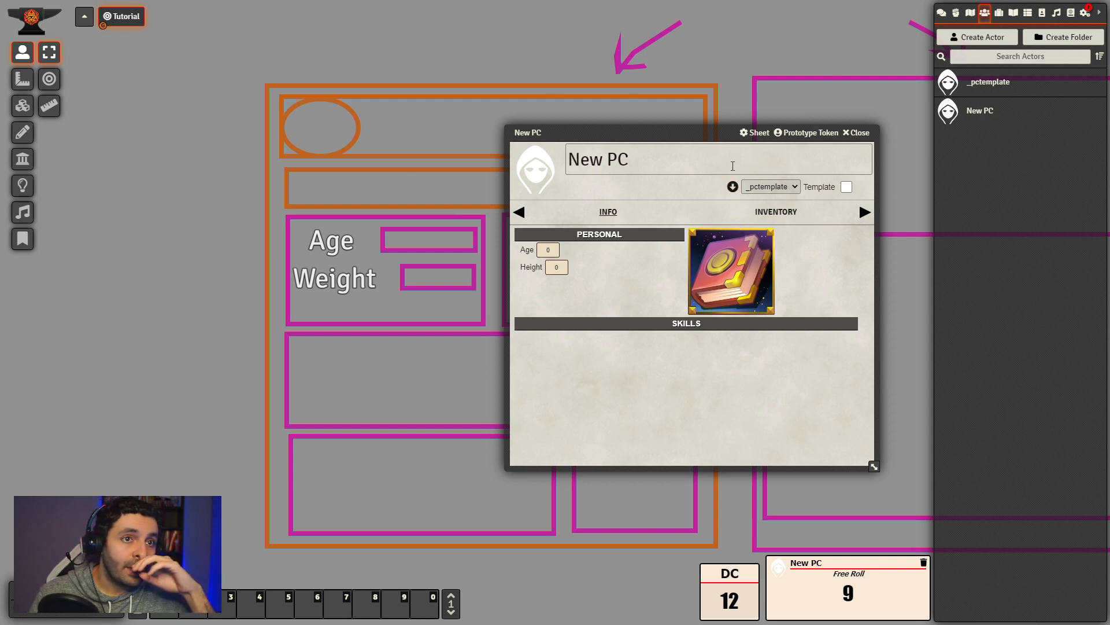
left_click_drag(711, 133, 731, 119)
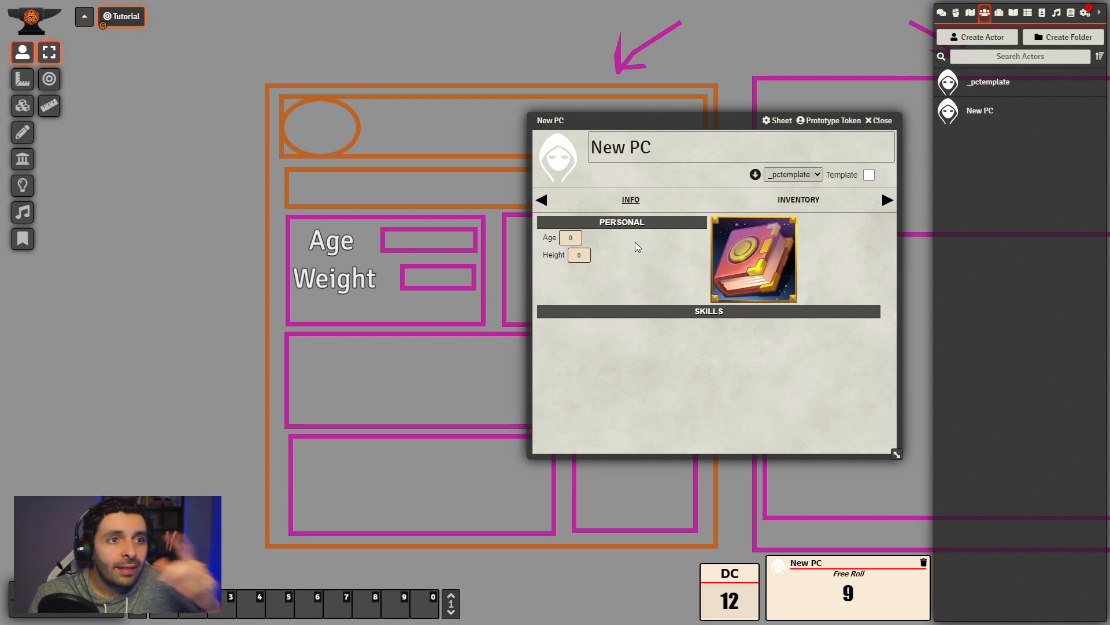
left_click_drag(613, 120, 212, 89)
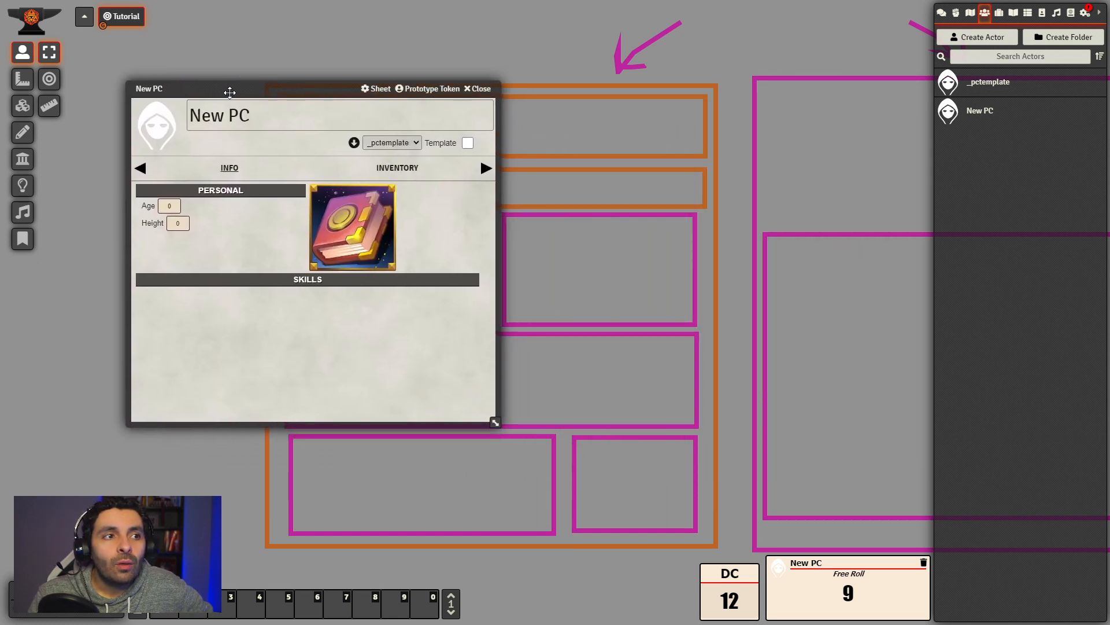
- Set the number of columns to 2 in the Personal Info Panel's details
left_click(1014, 14)
left_click(999, 14)
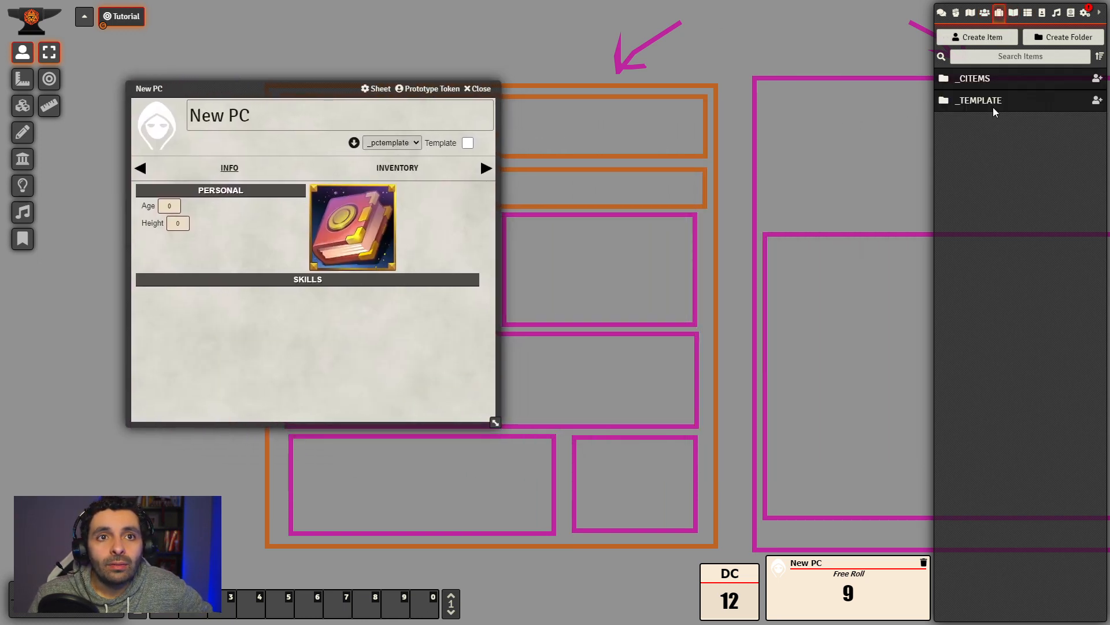
left_click(983, 100)
left_click(983, 147)
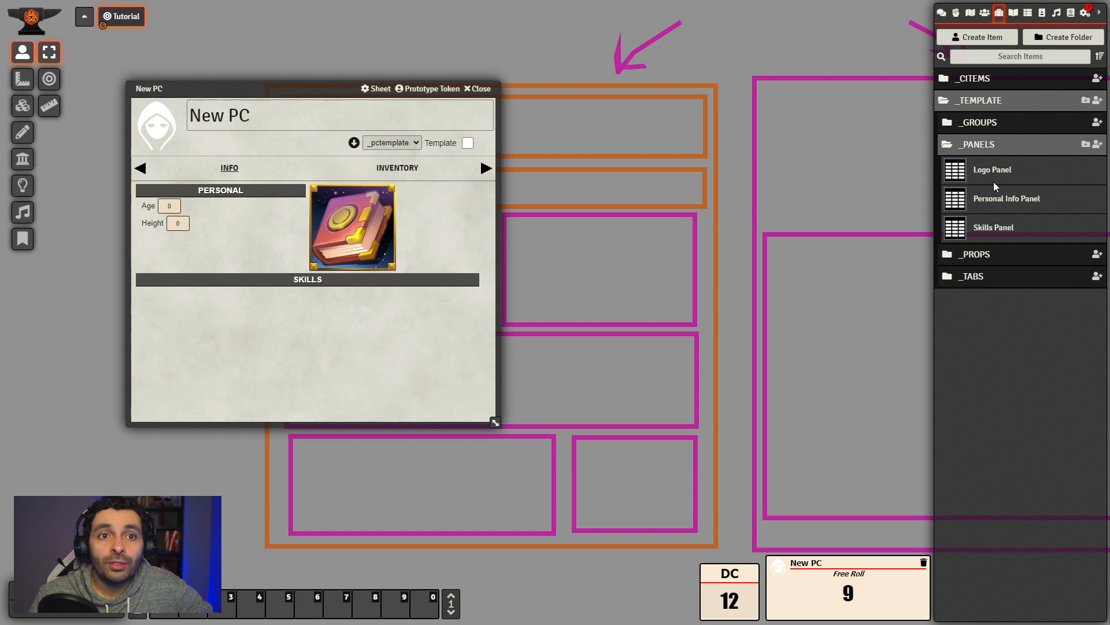
left_click(1003, 199)
left_click_drag(520, 165, 702, 129)
left_click(771, 174)
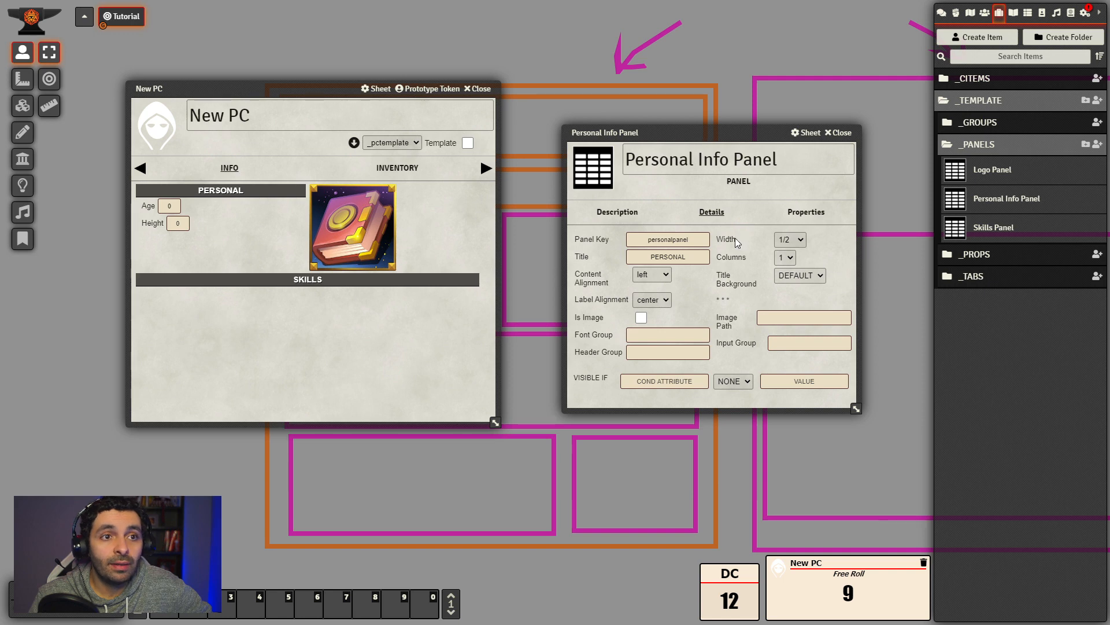
left_click_drag(691, 257, 624, 256)
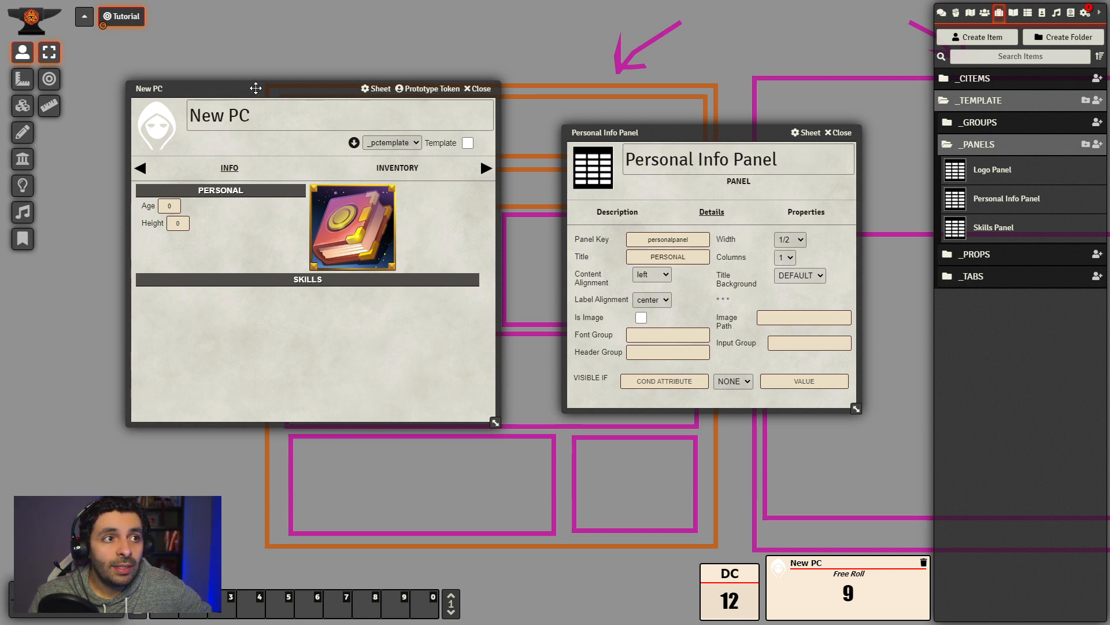
left_click_drag(255, 88, 311, 89)
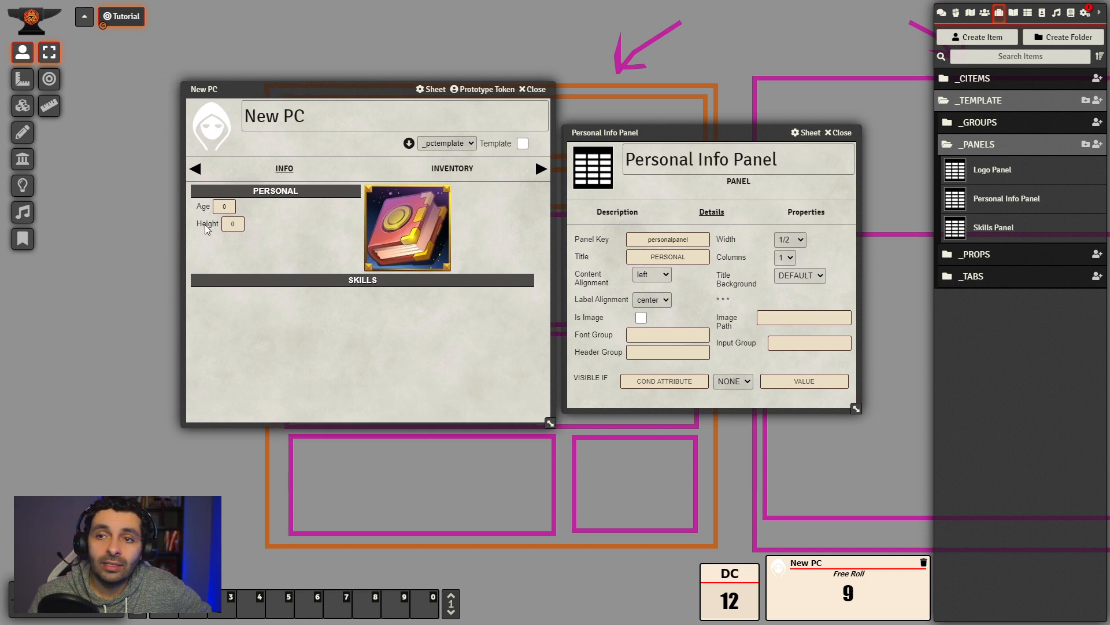
left_click(793, 257)
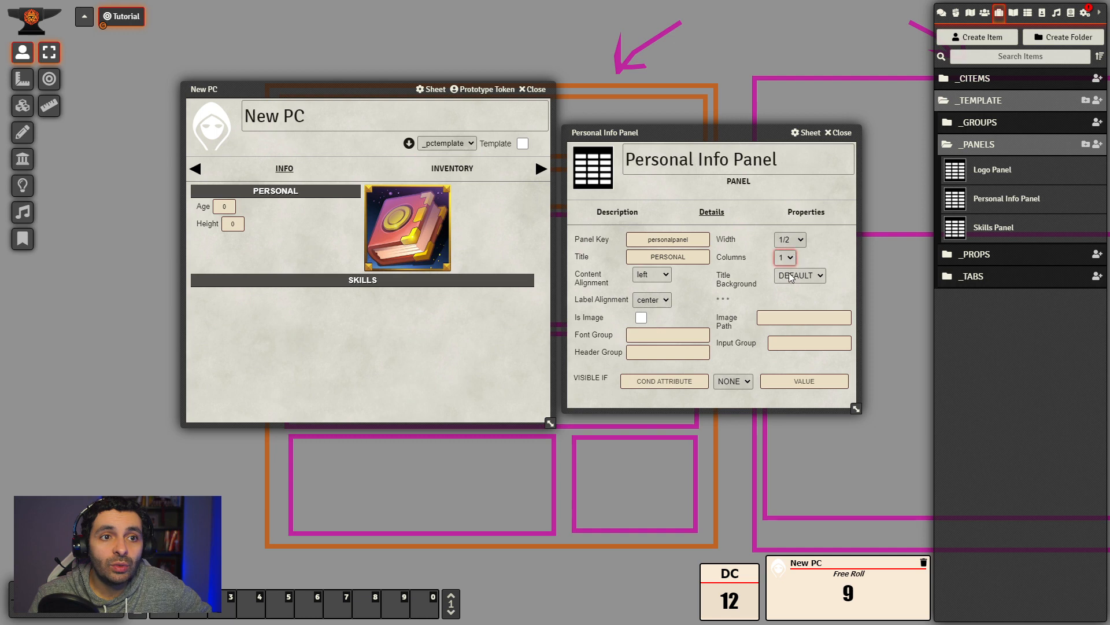
left_click(790, 283)
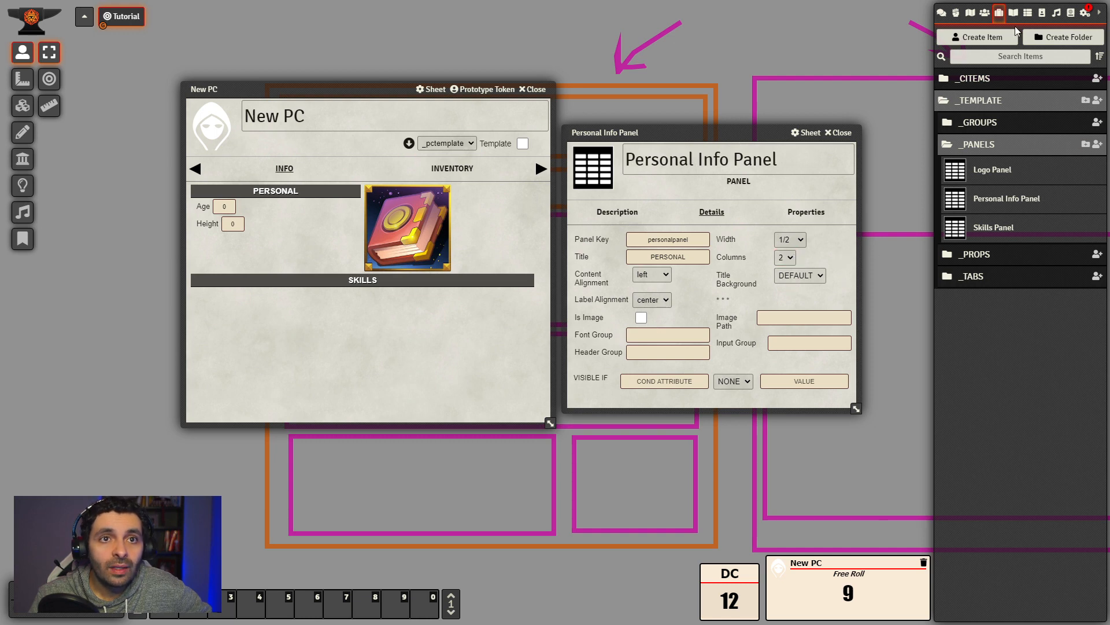
- Rebuild the _pctemplate sheet with the new column setting and reopen New PC to check the Personal panel's layout
left_click(985, 12)
left_click(987, 82)
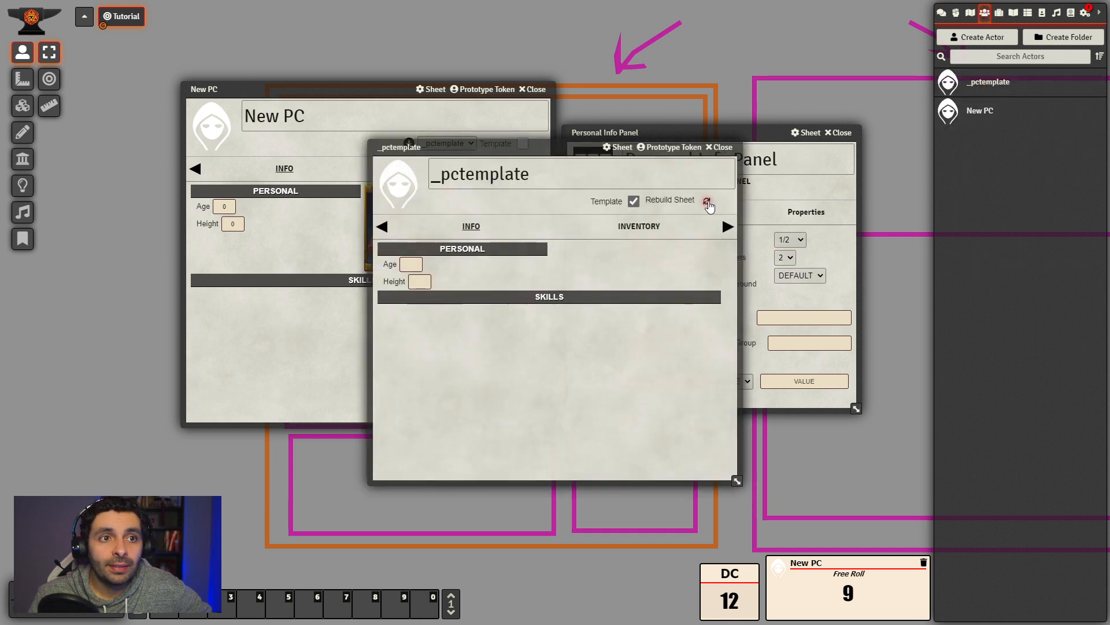
left_click(707, 202)
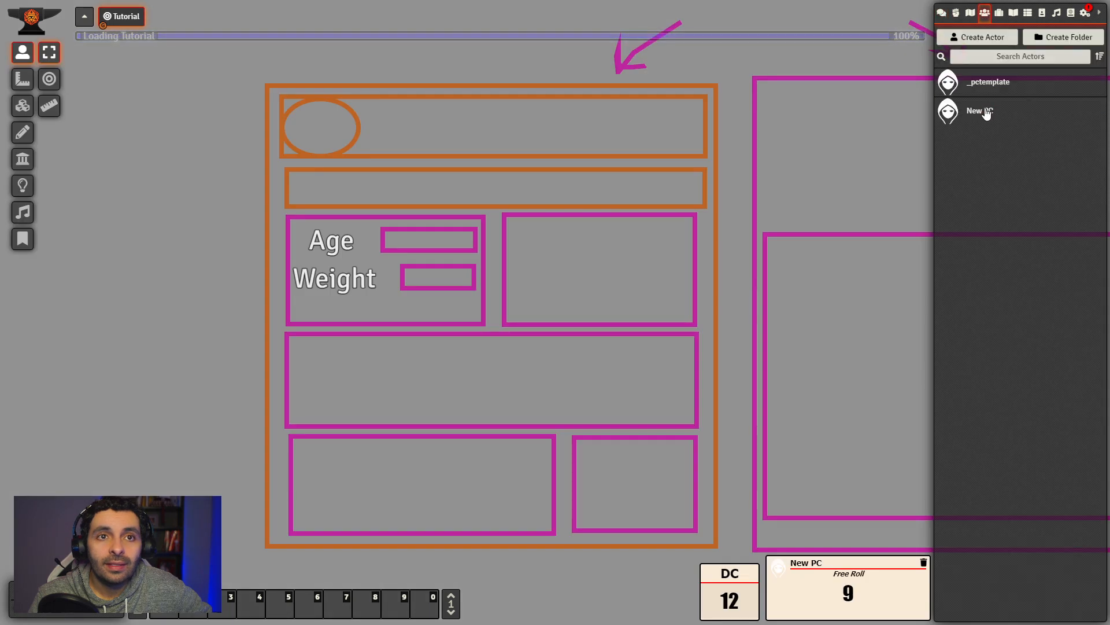
left_click(985, 111)
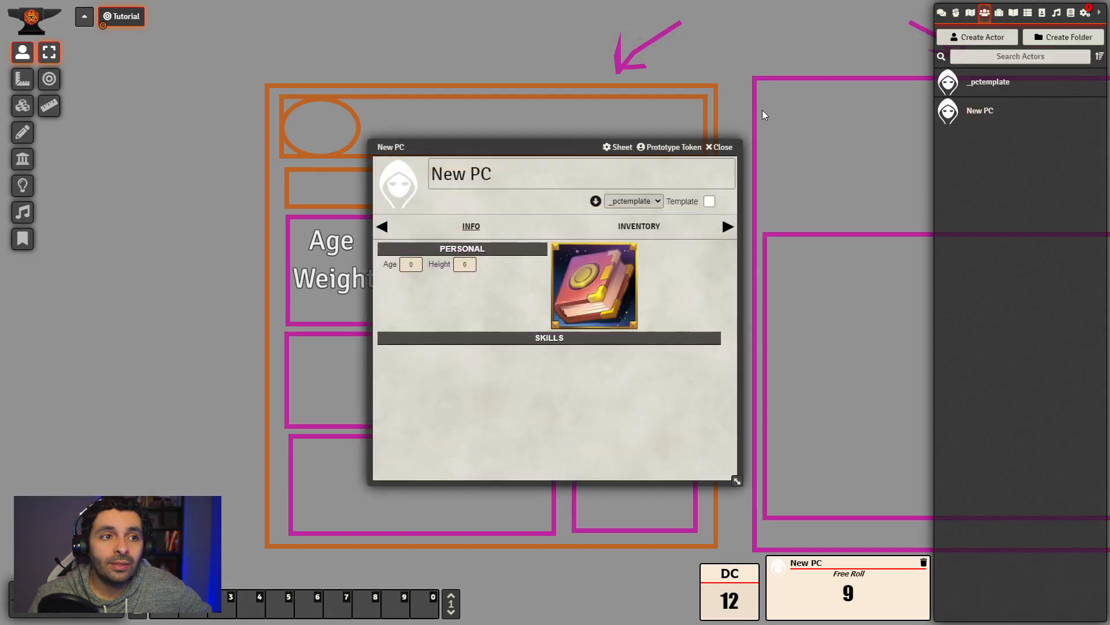
left_click_drag(490, 146, 410, 103)
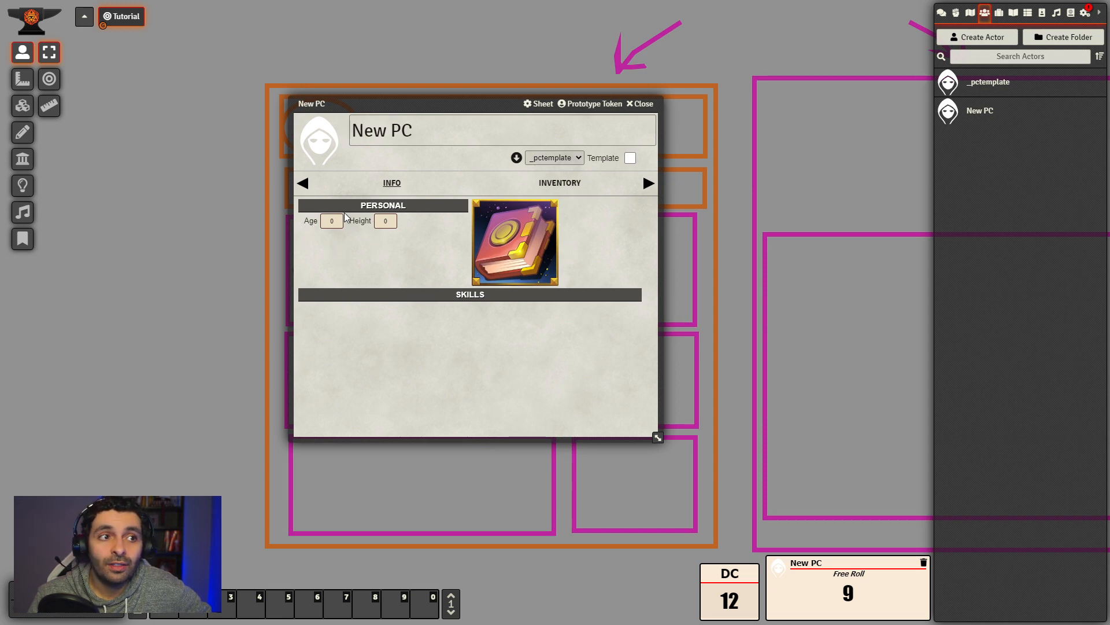
- Open the Personal Info Panel from the _PANELS folder and arrange it beside the New PC sheet
left_click(1000, 13)
left_click(1009, 106)
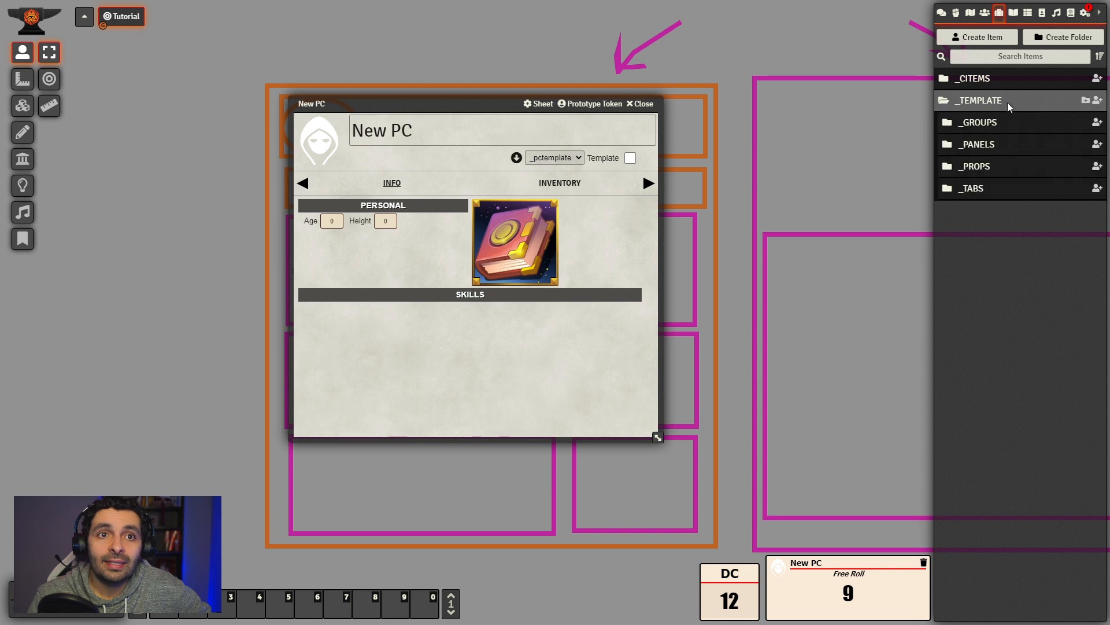
left_click(990, 147)
left_click(1012, 203)
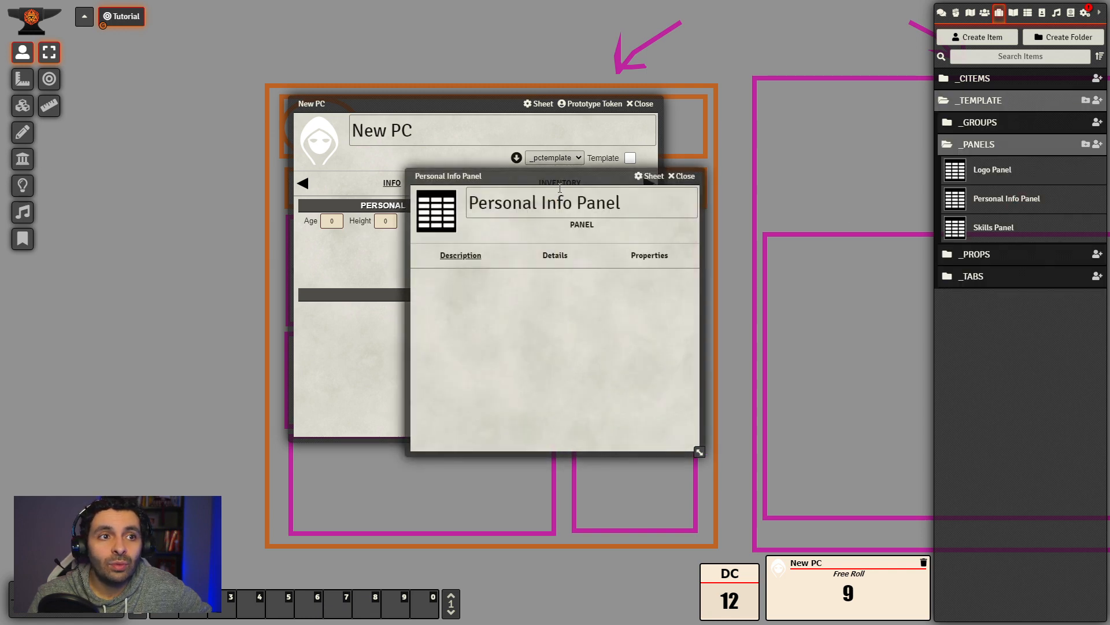
left_click_drag(562, 176, 824, 224)
left_click_drag(486, 103, 414, 74)
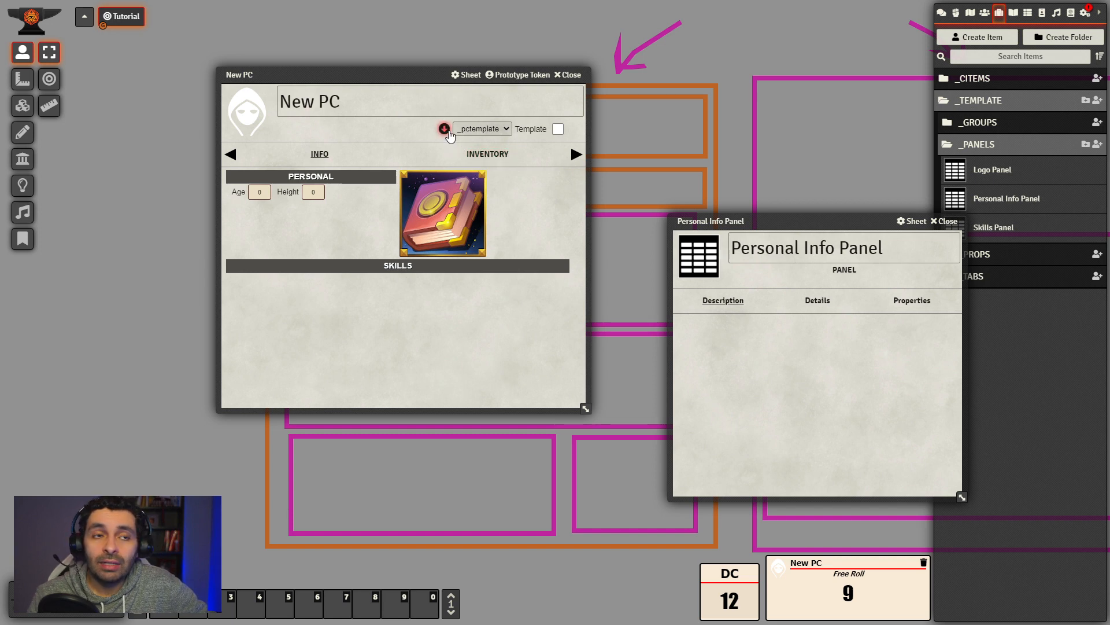
left_click_drag(431, 68, 485, 73)
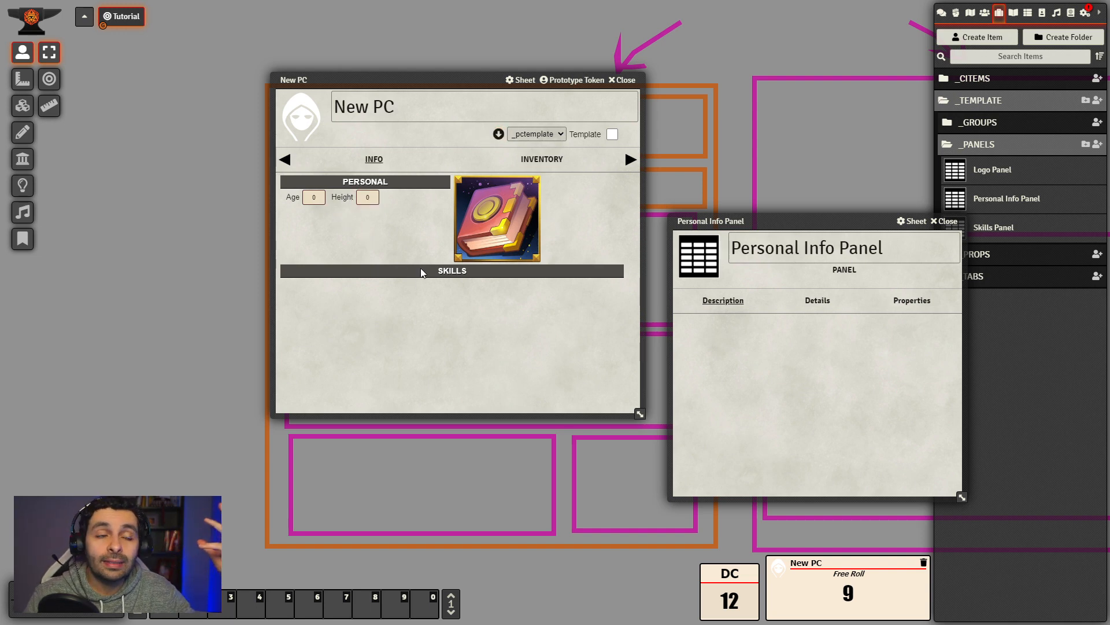
left_click_drag(446, 75, 497, 91)
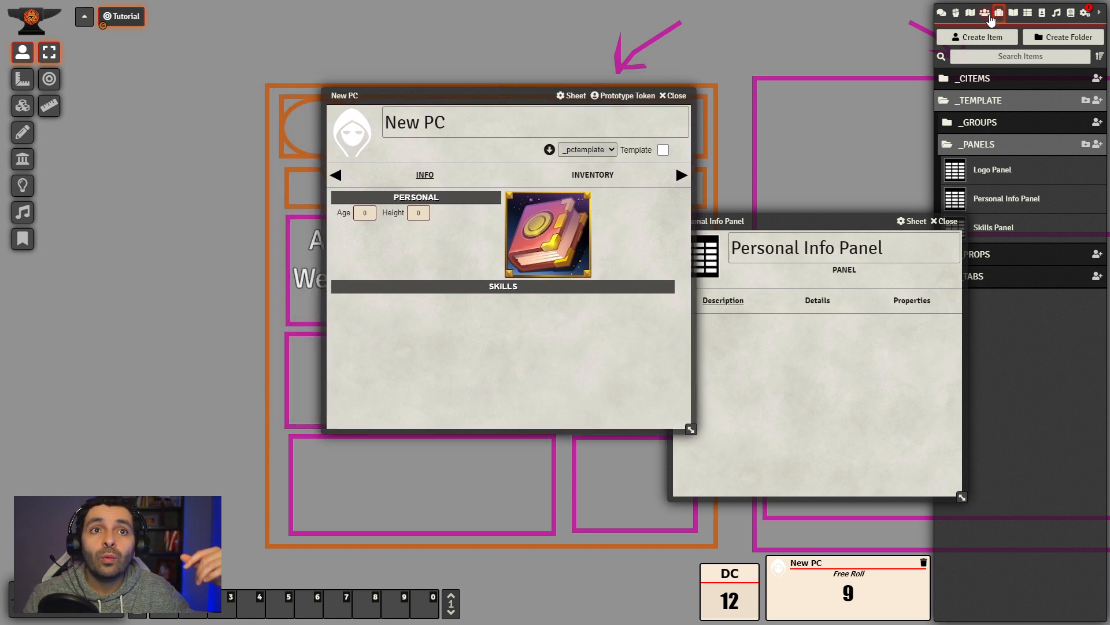
- Review the _pctemplate actor's Info layout and rebuild its sheet again
left_click(985, 12)
left_click(990, 81)
left_click_drag(535, 147, 287, 192)
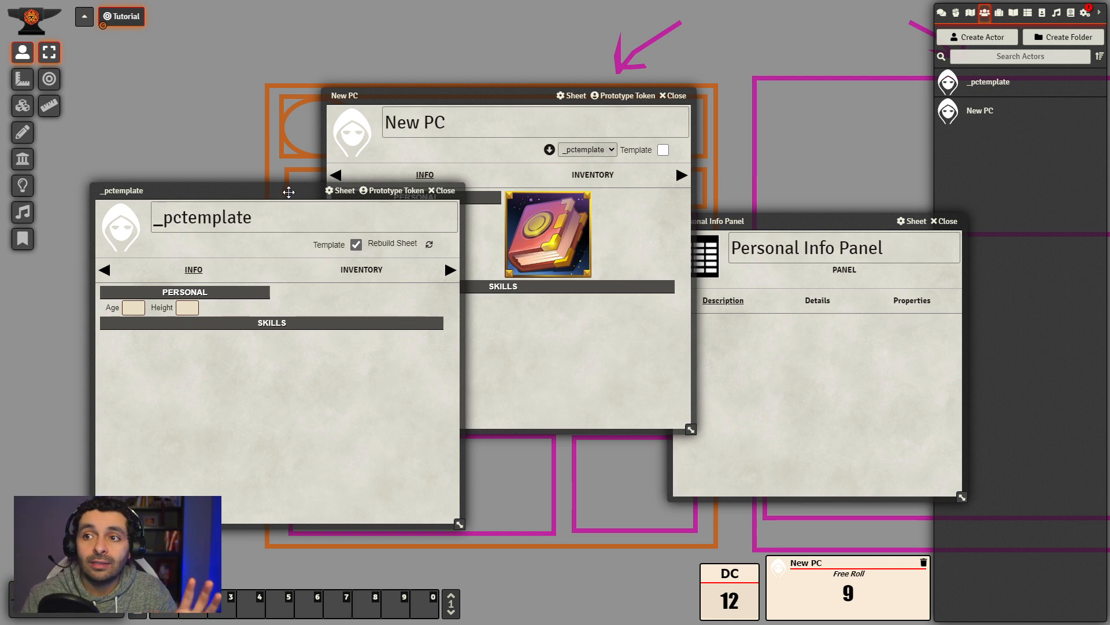
left_click_drag(295, 189, 284, 177)
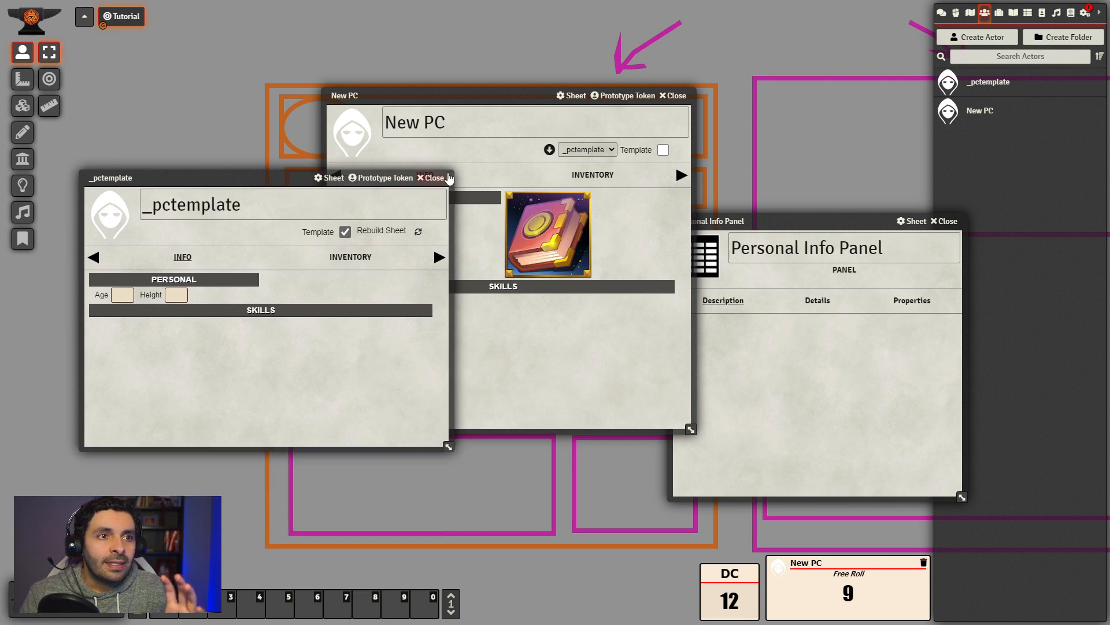
left_click(449, 178)
left_click_drag(513, 90, 341, 98)
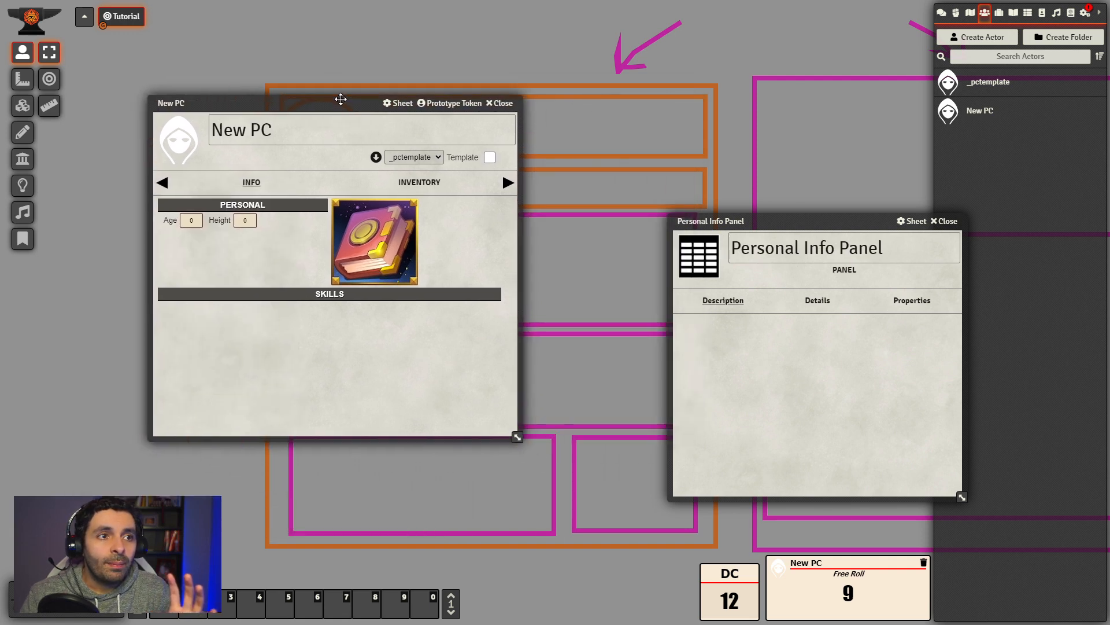
left_click(949, 81)
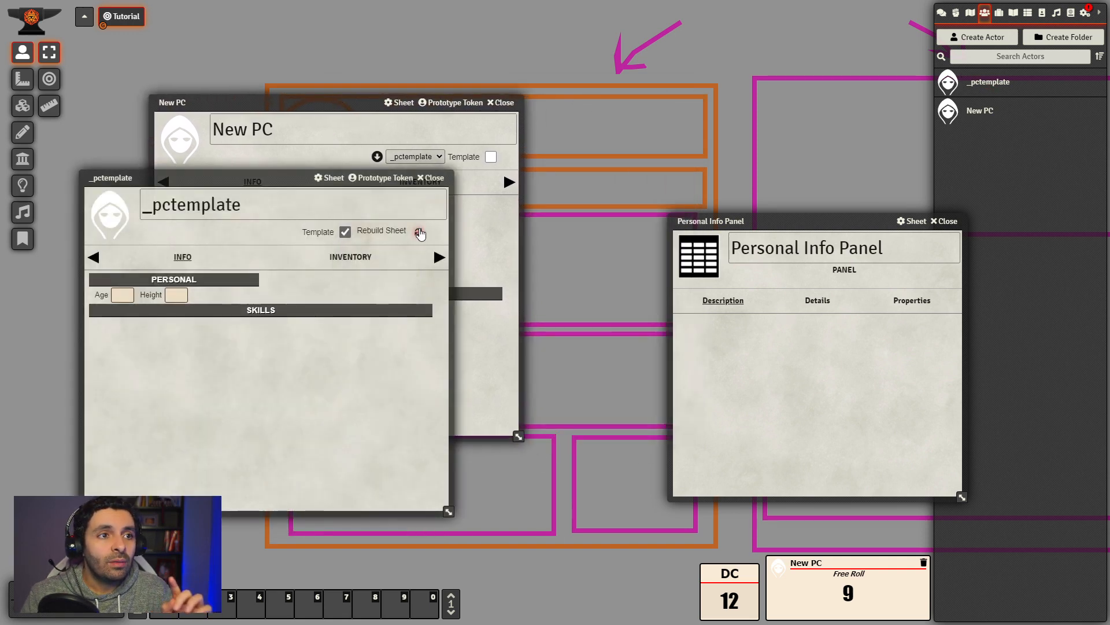
left_click(420, 233)
- Set the Personal Info Panel's column count back to 1 in its details
left_click(999, 13)
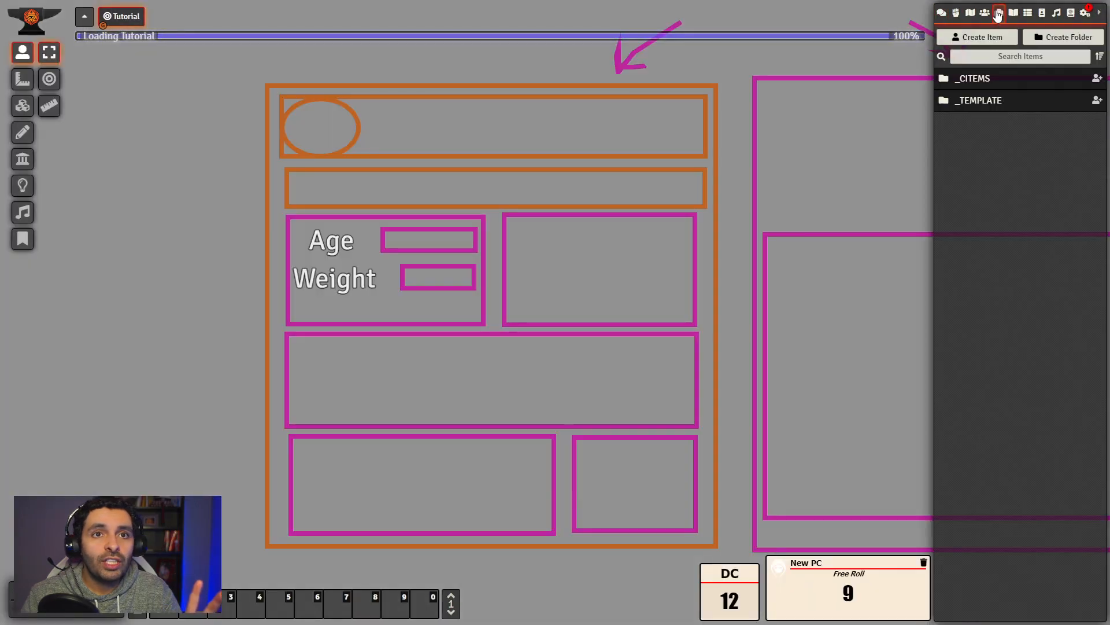
left_click(986, 103)
left_click(986, 145)
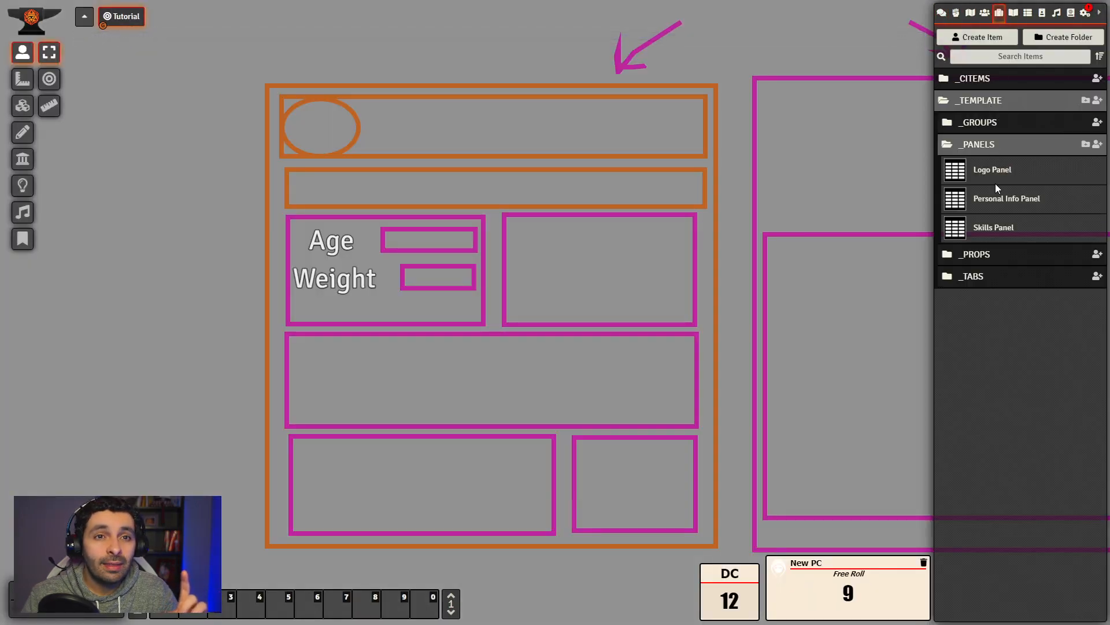
left_click(1007, 198)
left_click(544, 253)
left_click_drag(574, 171, 772, 142)
left_click(823, 263)
left_click(814, 278)
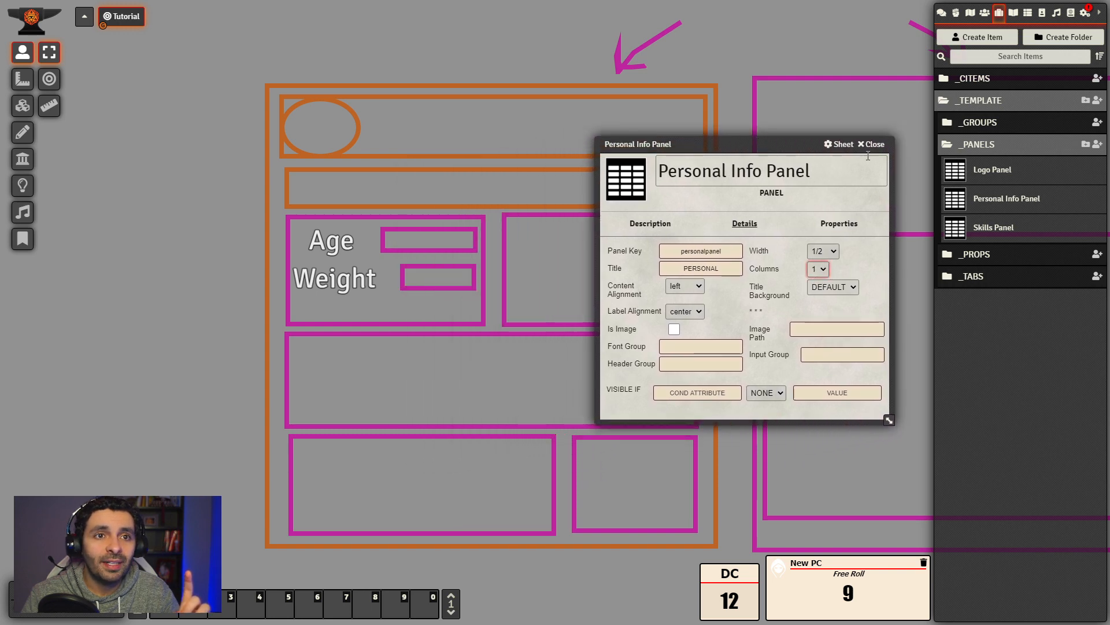
- Rebuild the _pctemplate sheet with the single-column Personal panel and reopen New PC to check the Age and Height fields
left_click(872, 144)
left_click(985, 14)
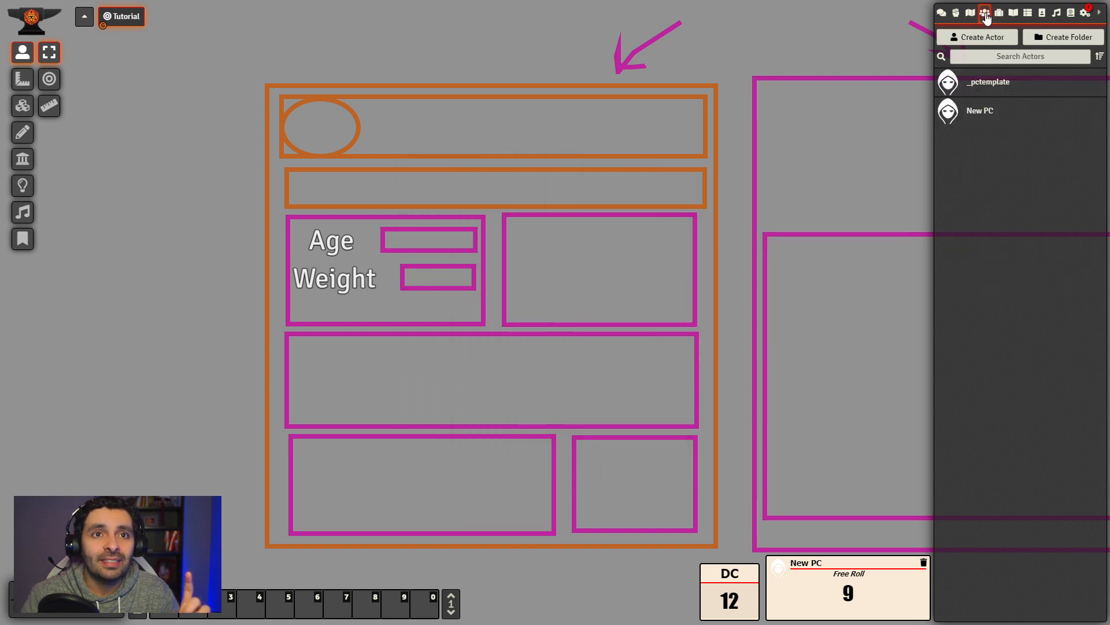
left_click(989, 83)
left_click(707, 202)
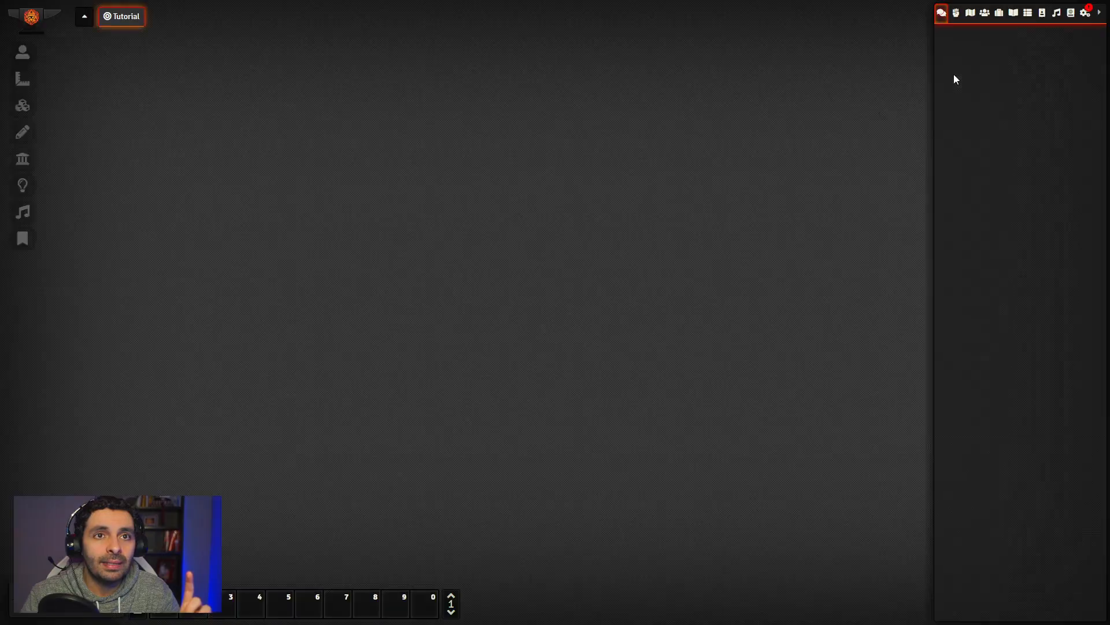
left_click(984, 16)
left_click(979, 111)
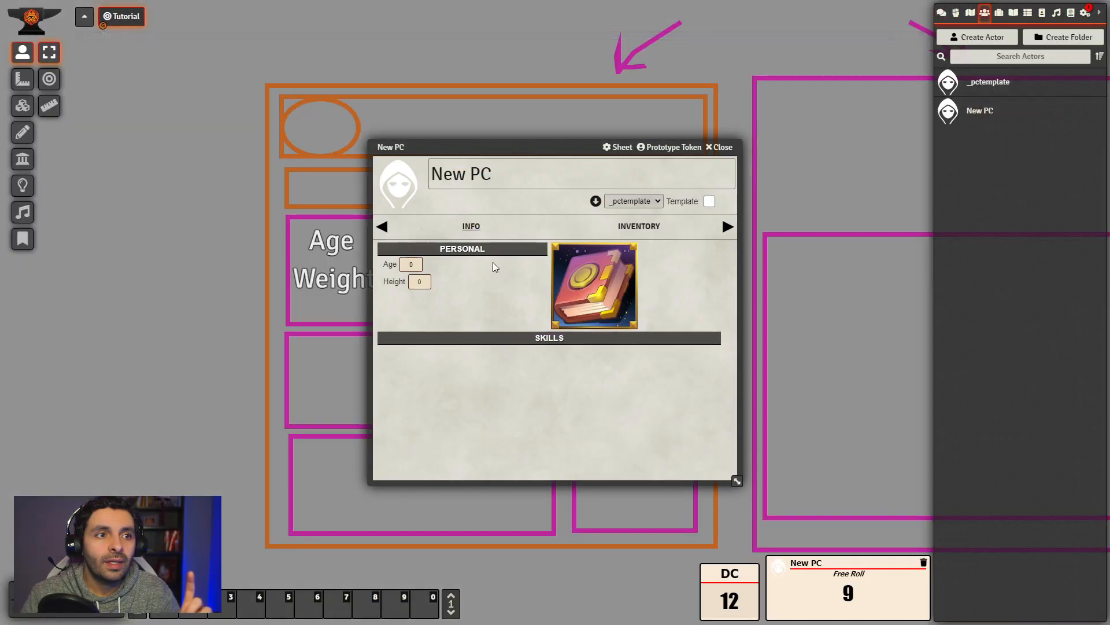
left_click_drag(558, 149, 433, 103)
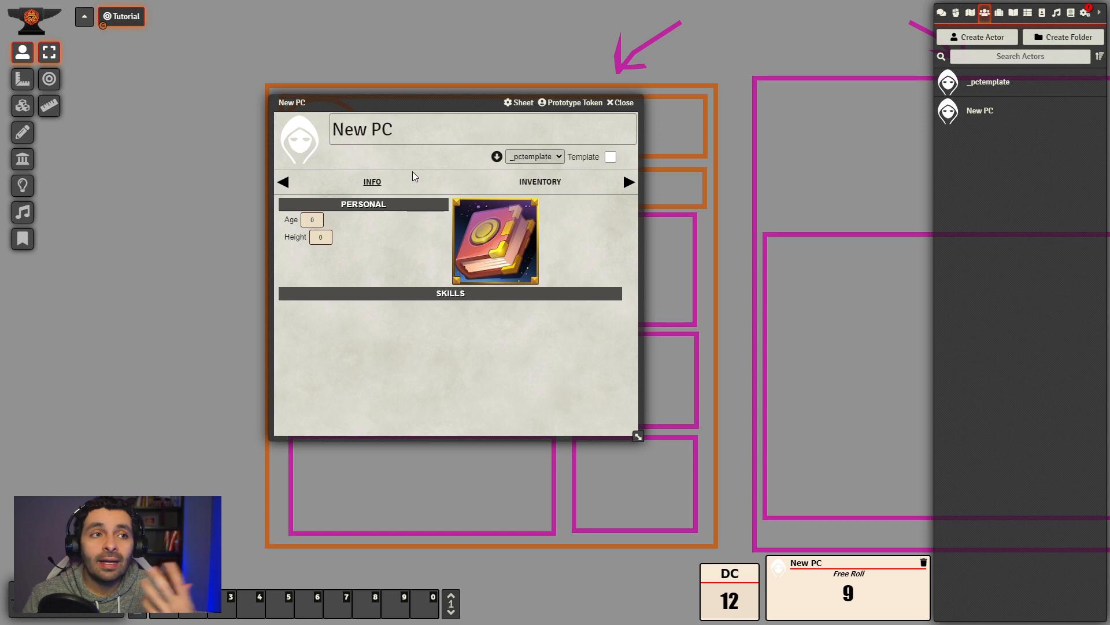
left_click_drag(429, 100, 402, 97)
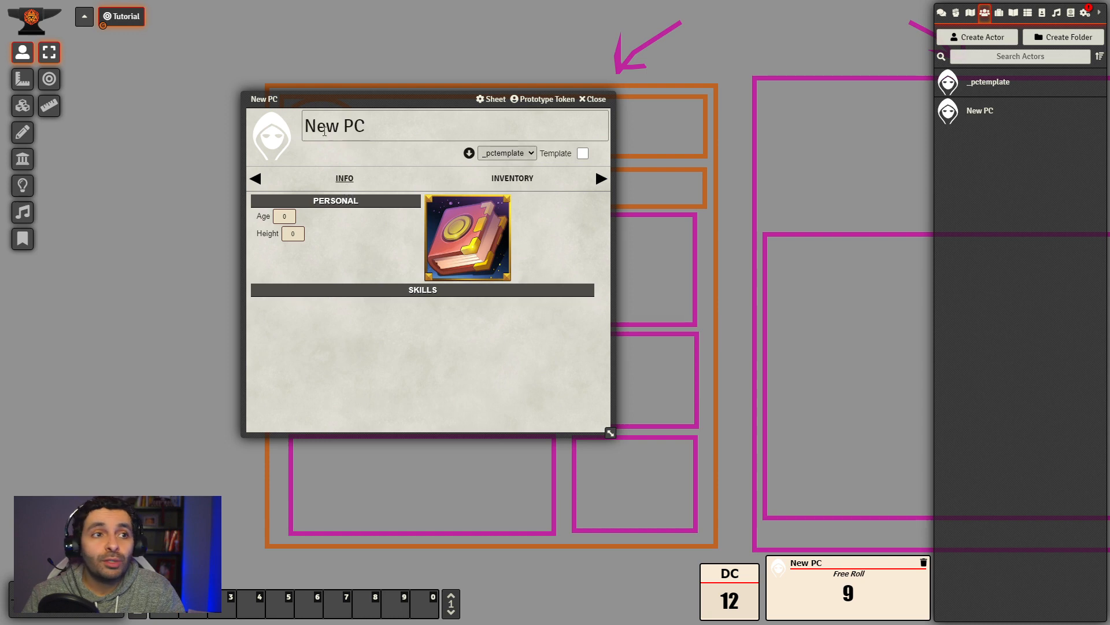
left_click_drag(354, 99, 273, 87)
- Show the Personal Info Panel's details from the _PANELS folder next to the New PC sheet
left_click(998, 12)
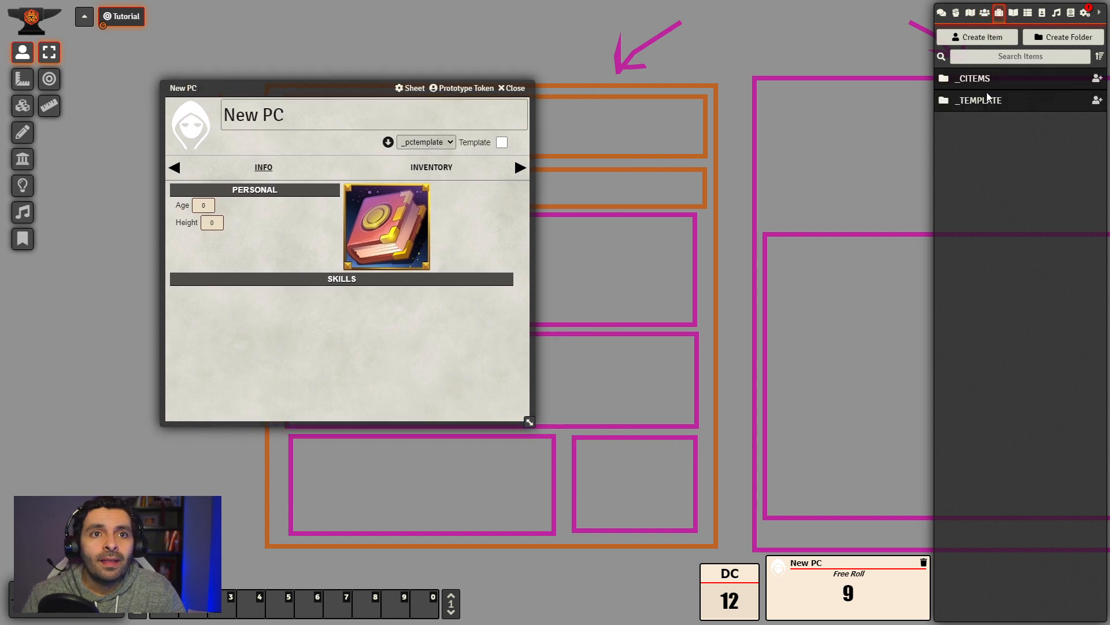
left_click(989, 99)
left_click(988, 150)
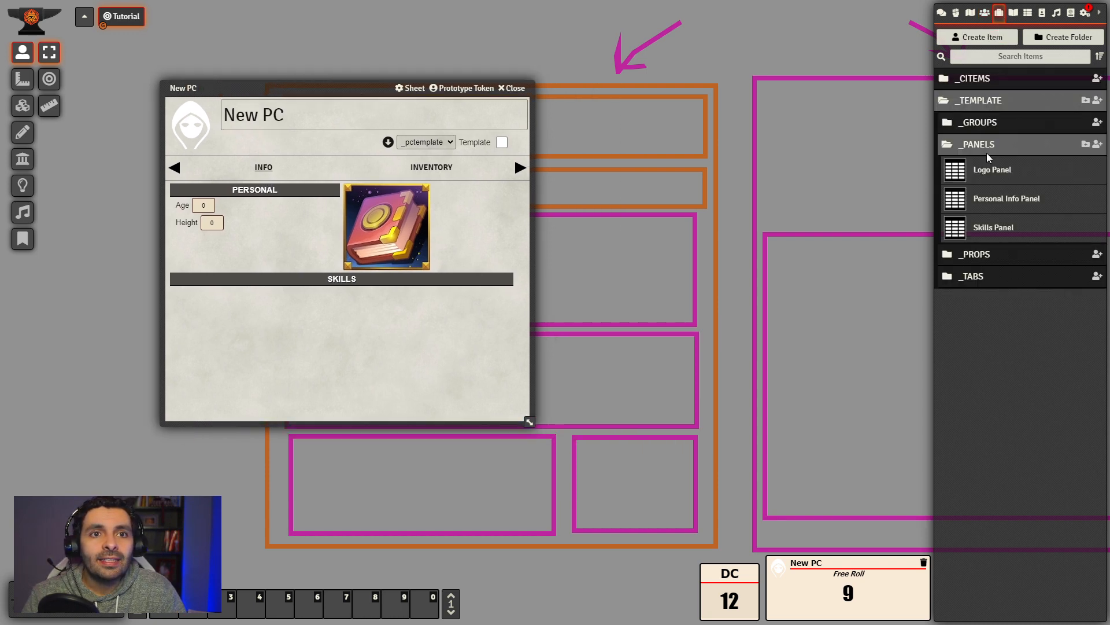
left_click(997, 199)
left_click(720, 225)
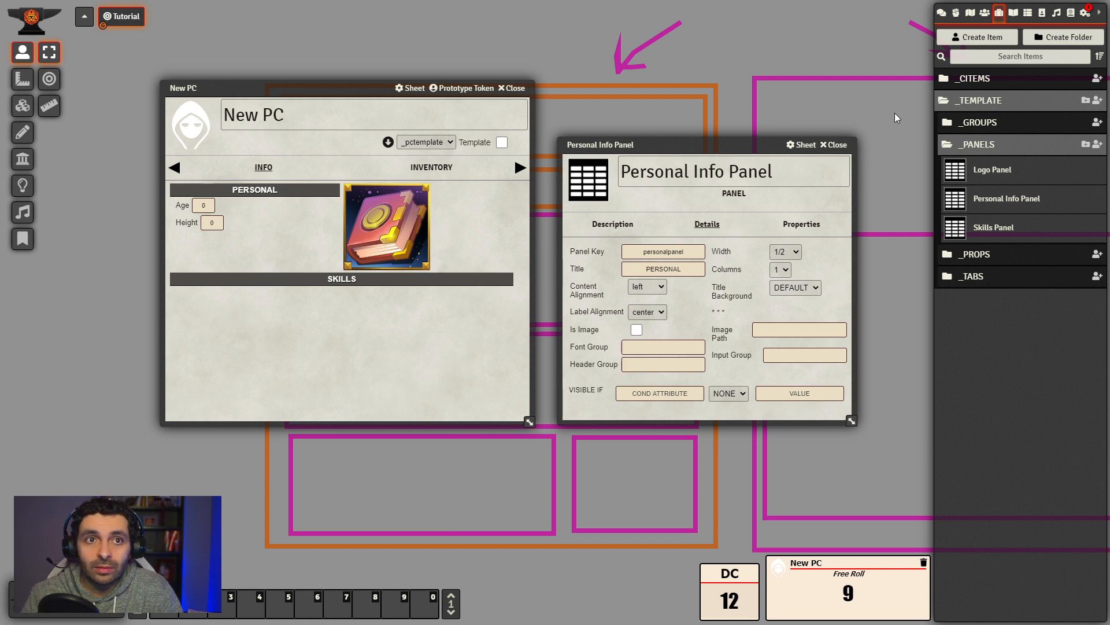
- Review the Age property's details from the _PROPS folder, and close it together with the Personal Info Panel
left_click(1016, 258)
left_click(972, 279)
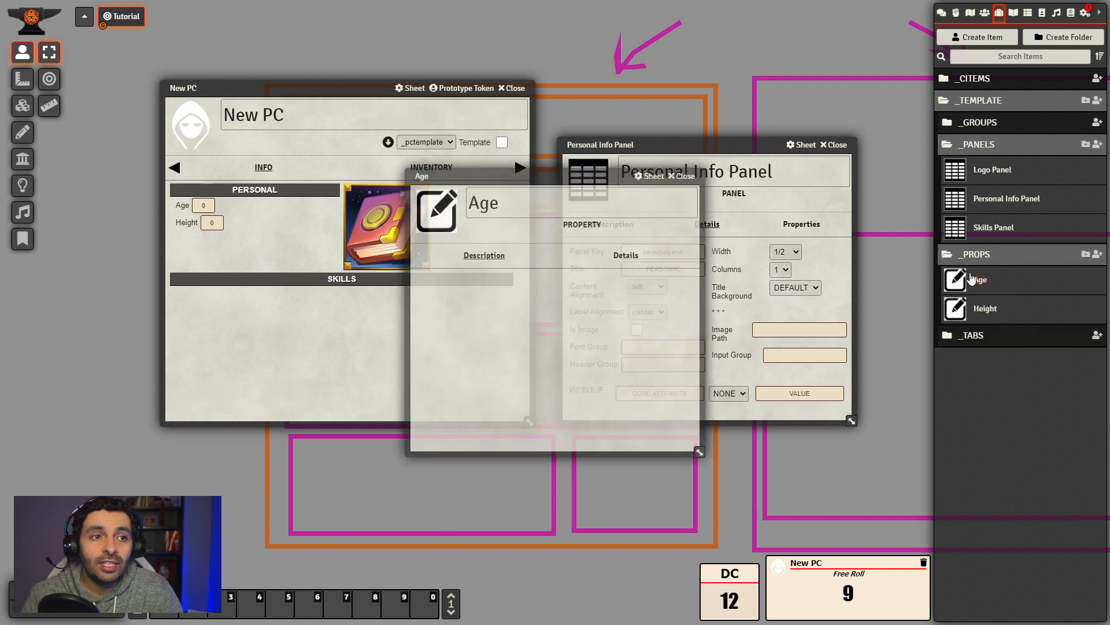
left_click(625, 255)
scroll(698, 320, "down", 2)
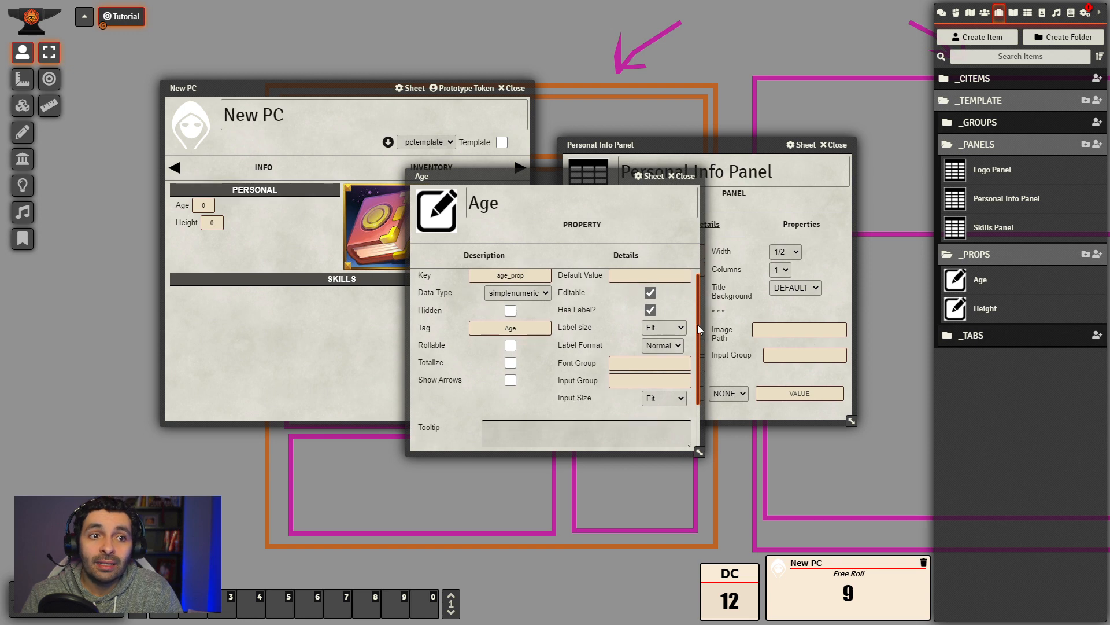
left_click_drag(594, 179, 707, 207)
left_click(796, 205)
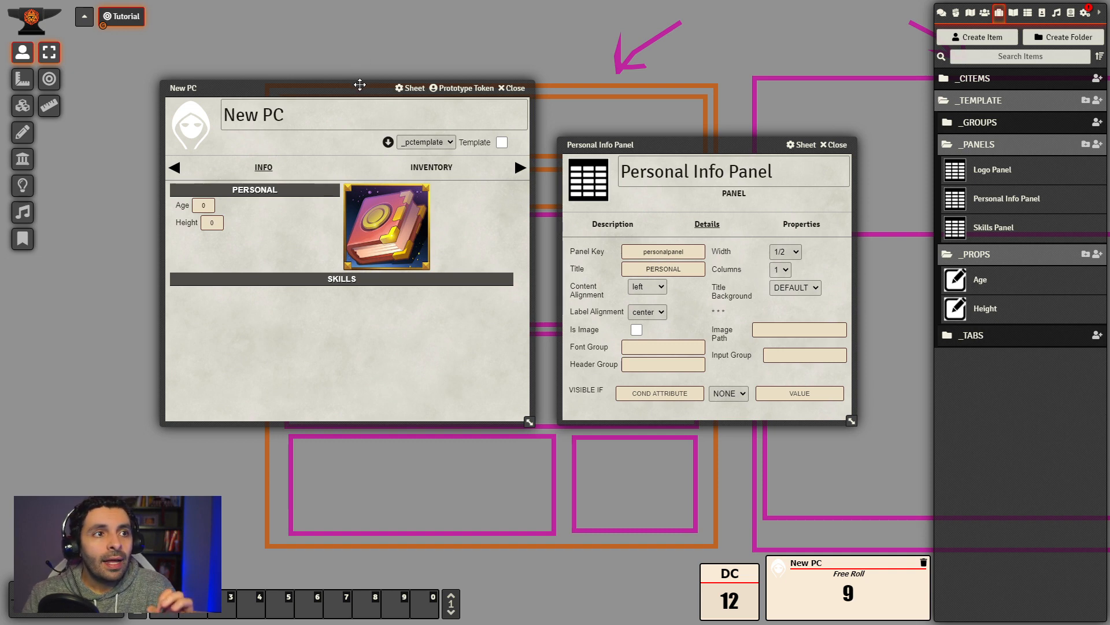
left_click_drag(361, 85, 333, 86)
left_click_drag(687, 149, 671, 129)
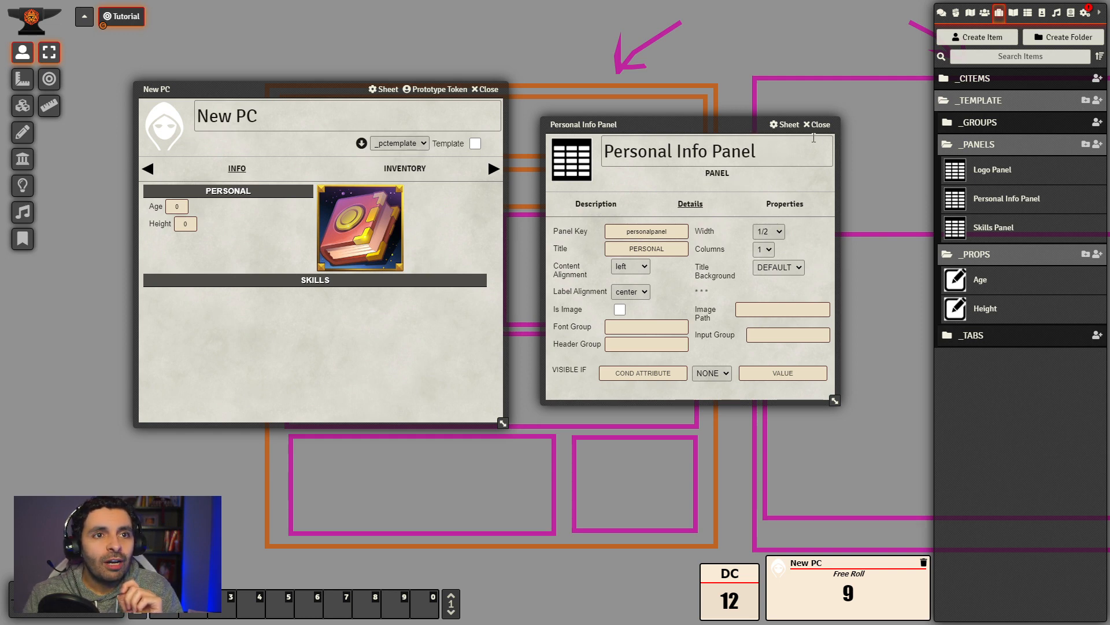
left_click(818, 124)
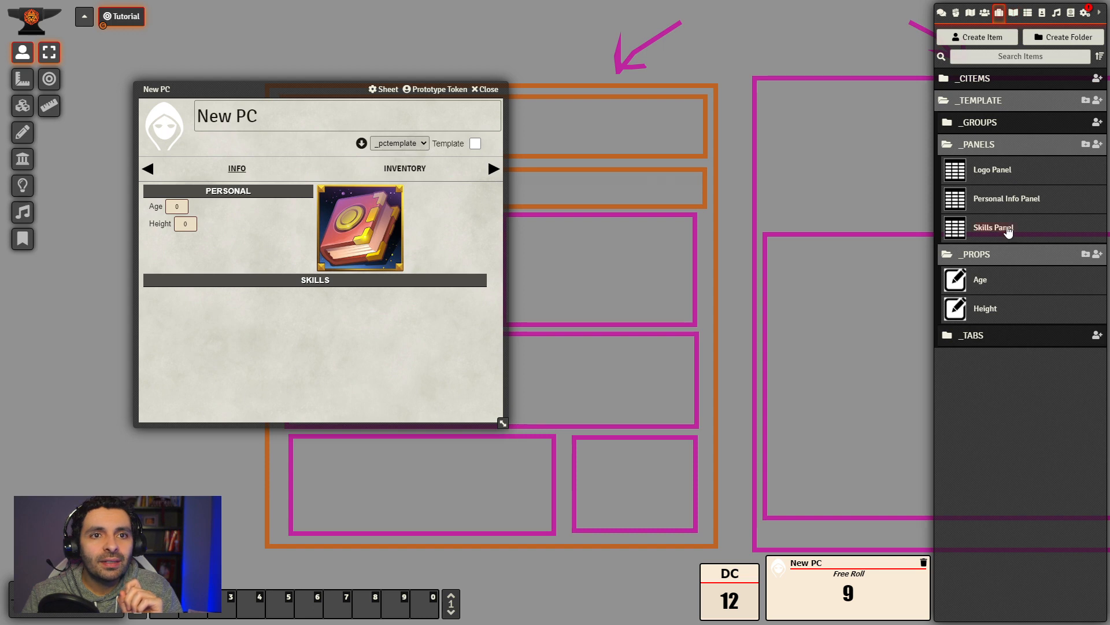
- Set the Skills Panel's width to 1/2 in its details and close the panel
left_click(1006, 229)
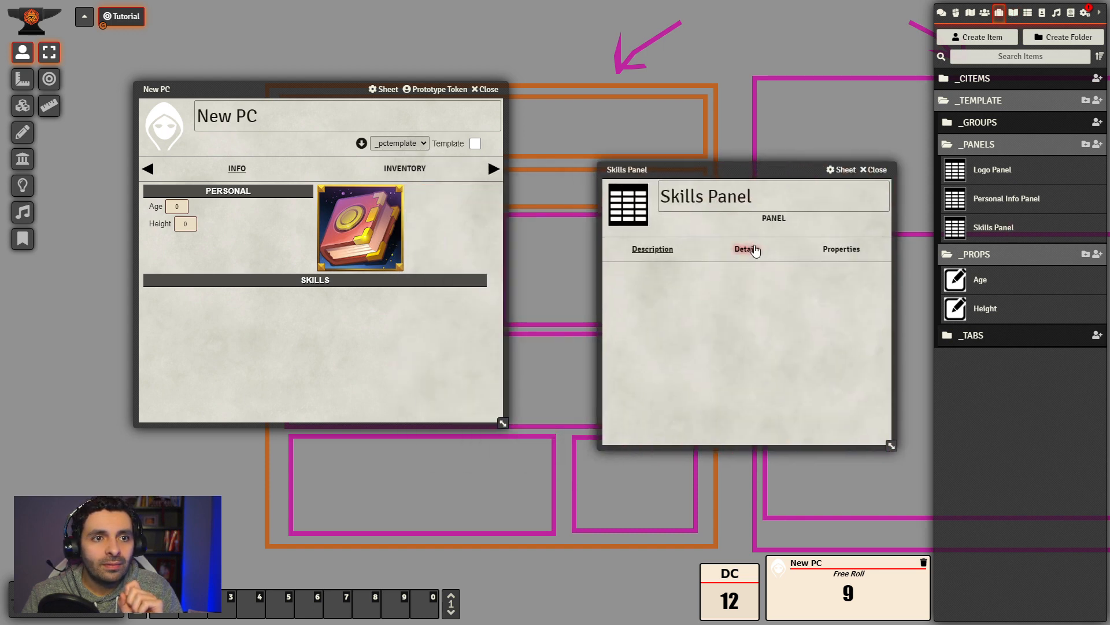
left_click(746, 250)
left_click(838, 277)
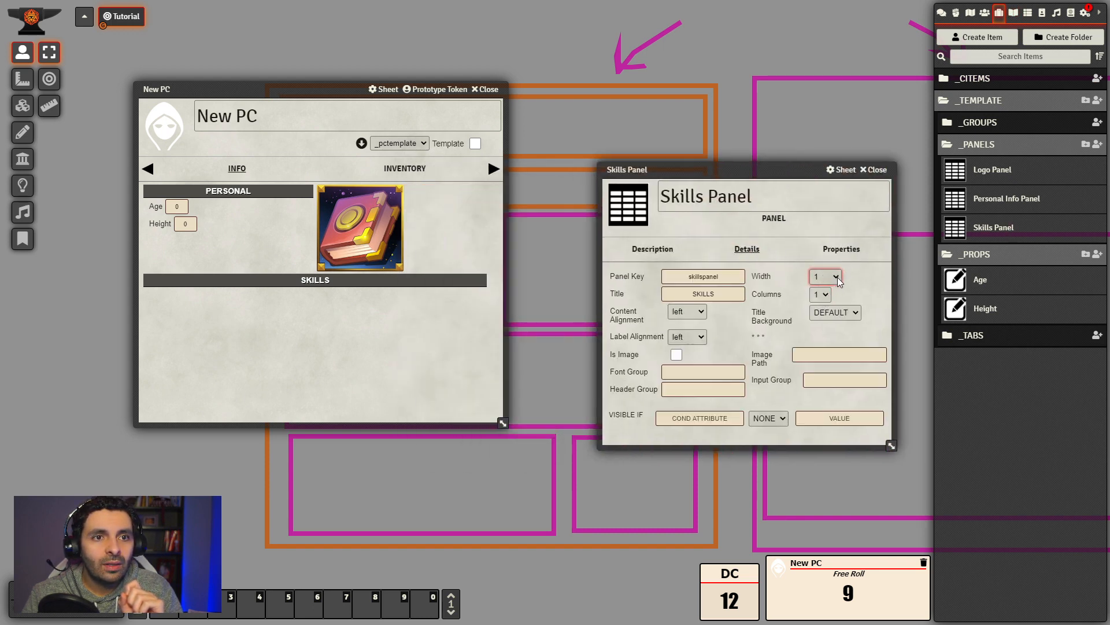
left_click(830, 339)
left_click(878, 281)
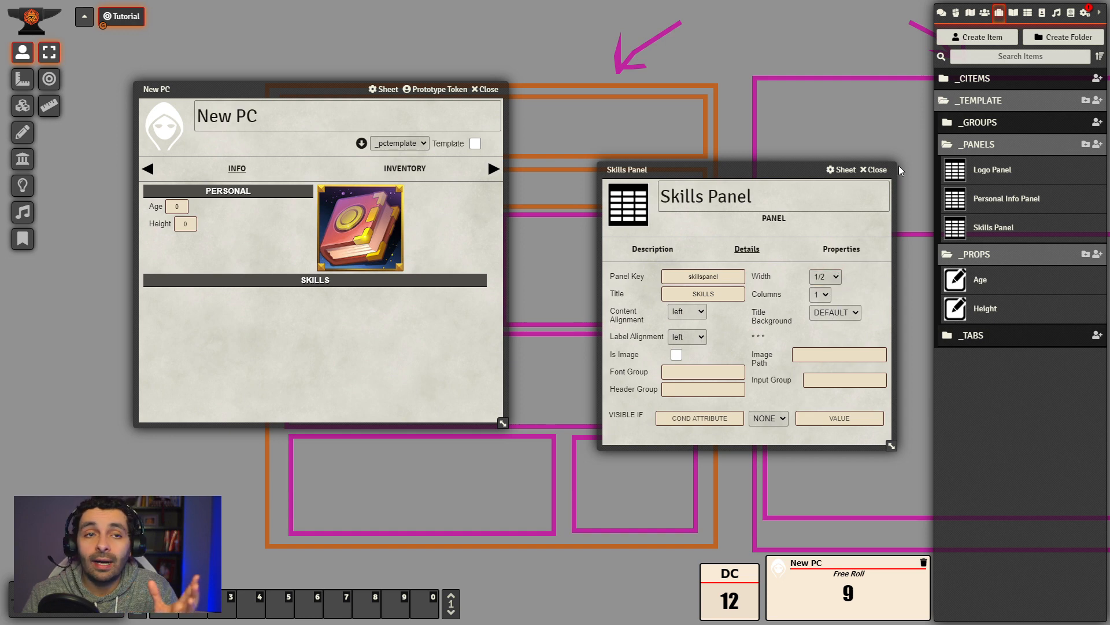
left_click(874, 171)
- Rebuild the _pctemplate sheet with the half-width Skills panel and reopen New PC
left_click(985, 12)
left_click(988, 78)
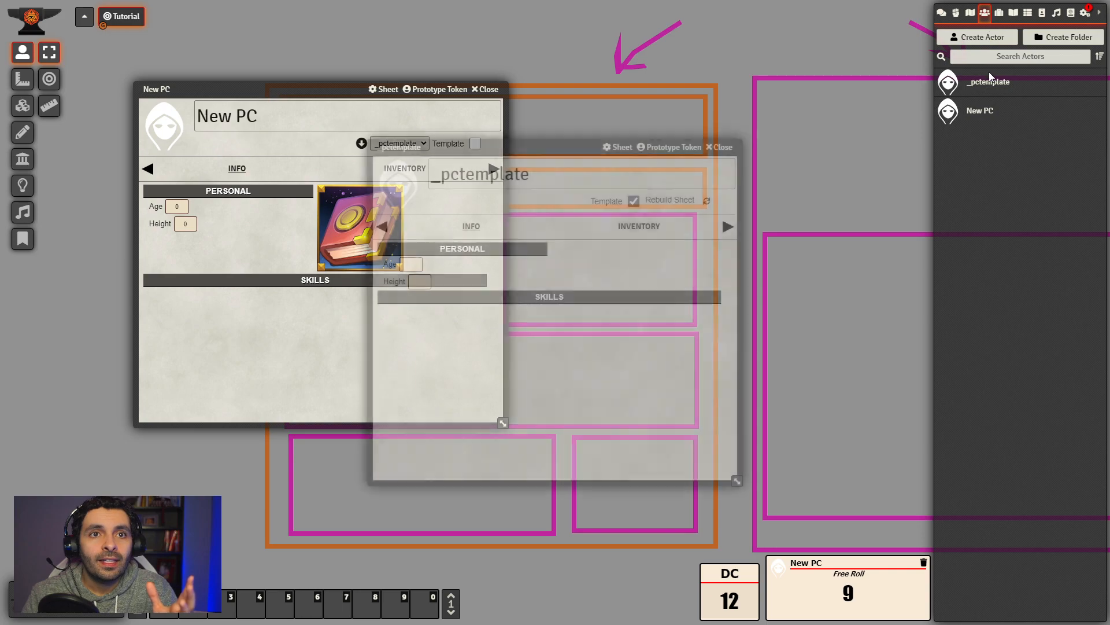
left_click(713, 202)
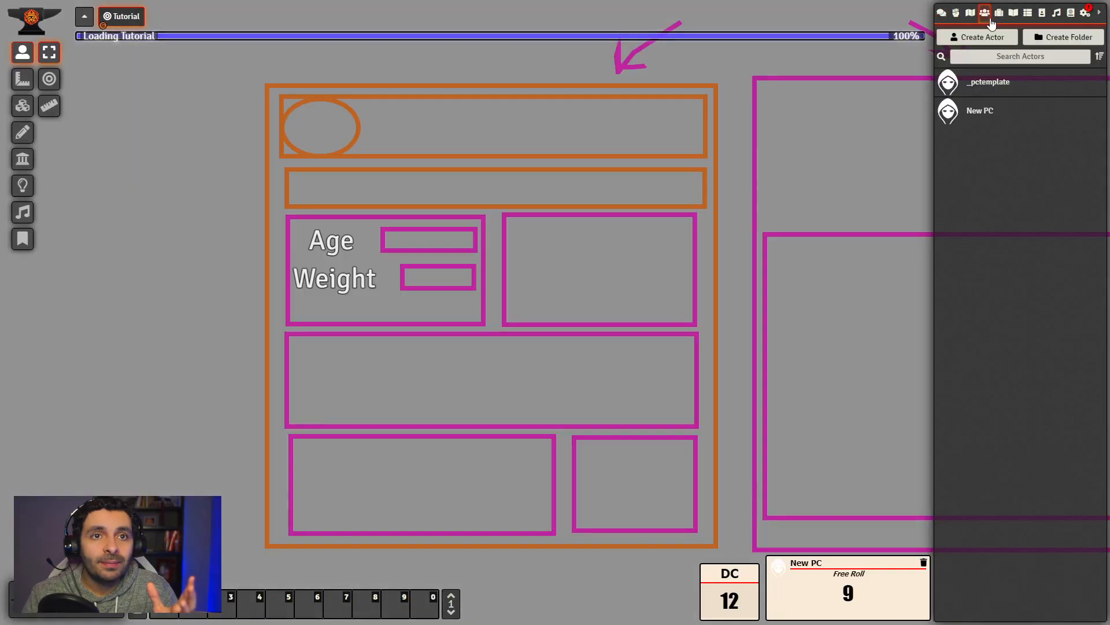
left_click(986, 112)
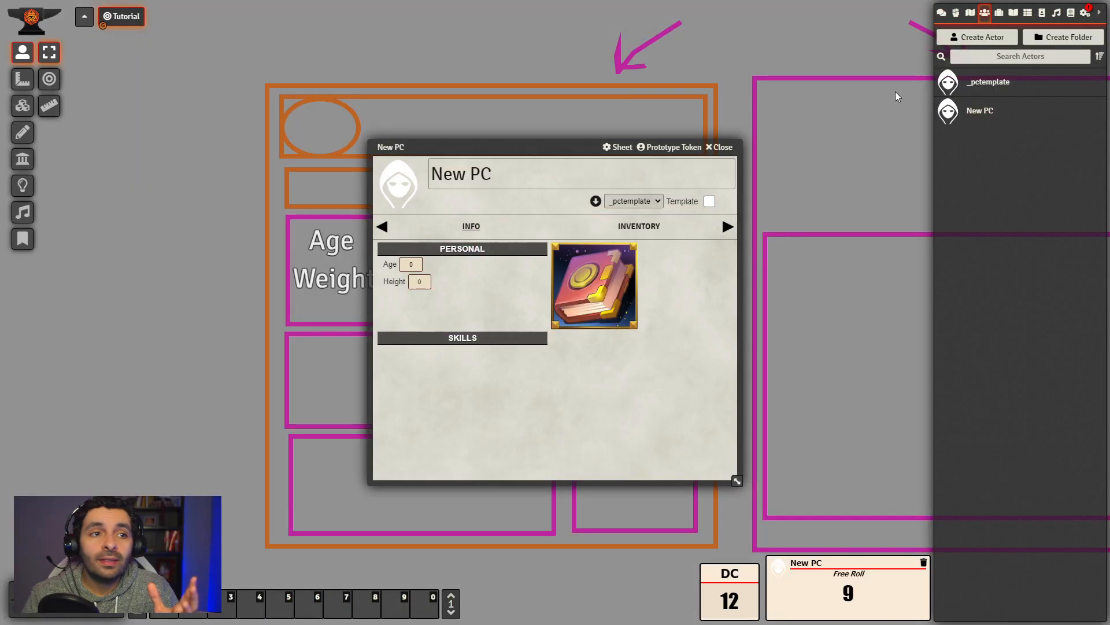
- Examine how the Personal, image and Skills panels are arranged on the New PC sheet, and close the sheet
left_click_drag(577, 141, 716, 132)
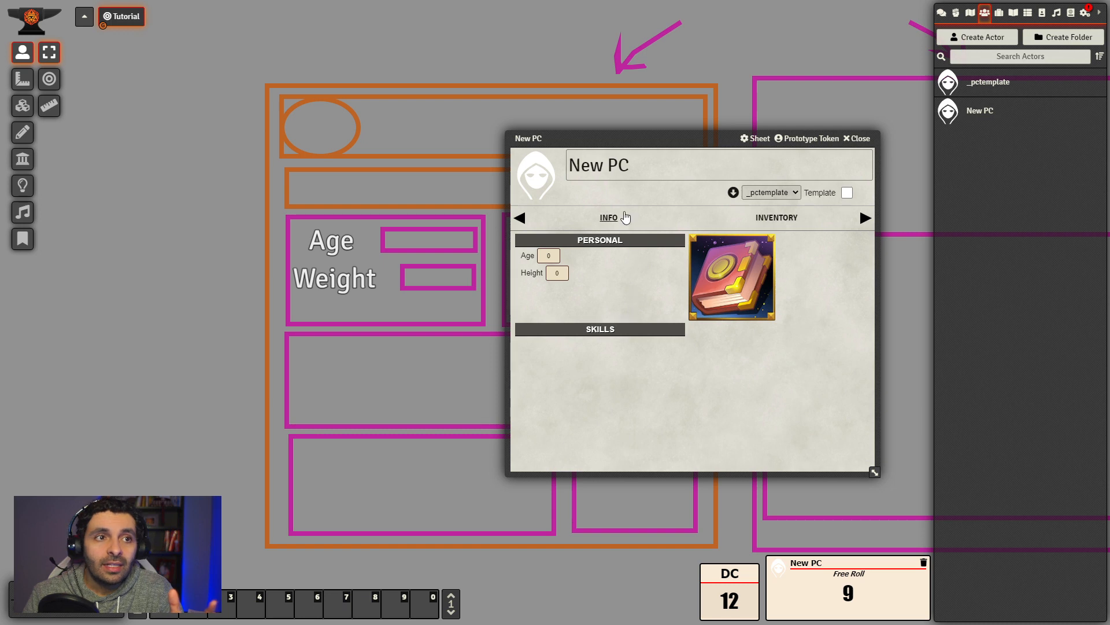
left_click_drag(650, 139, 586, 126)
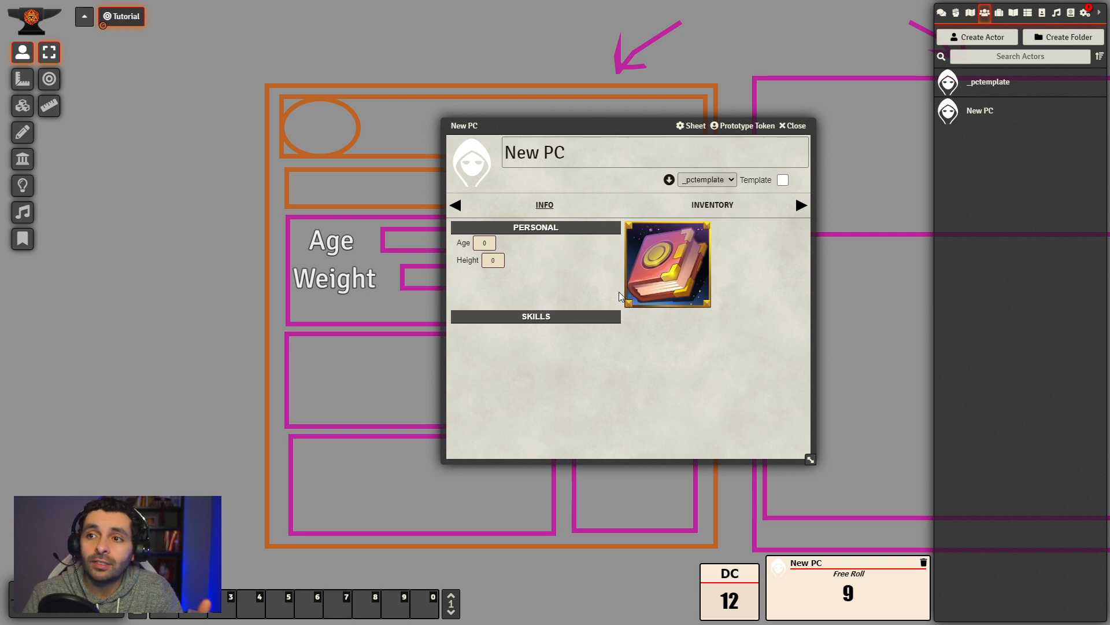
left_click_drag(594, 126, 671, 83)
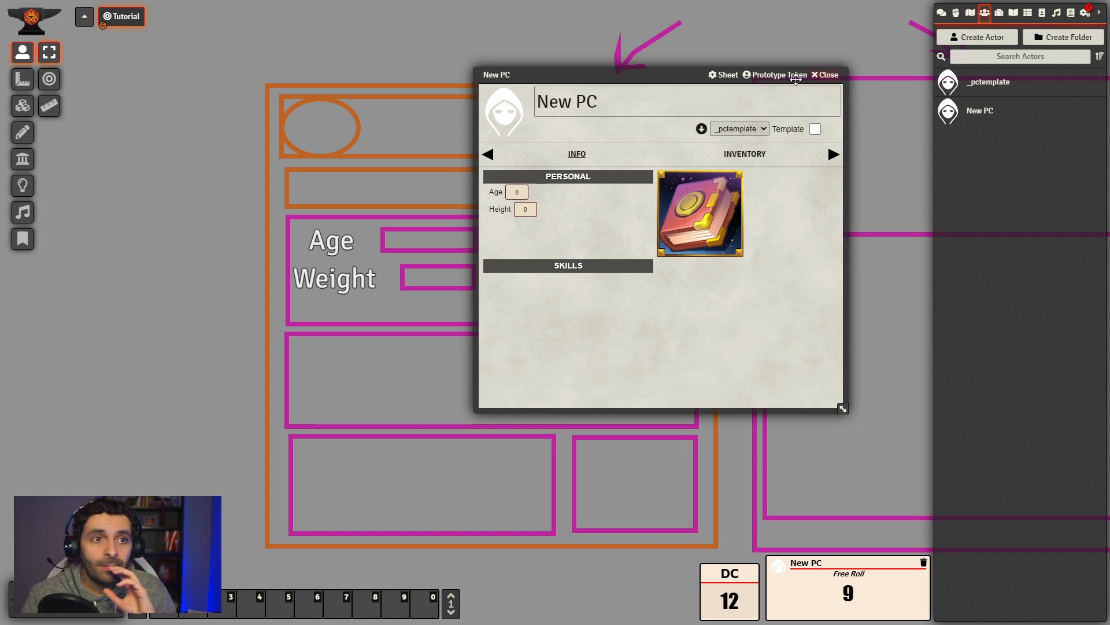
left_click_drag(642, 73, 372, 102)
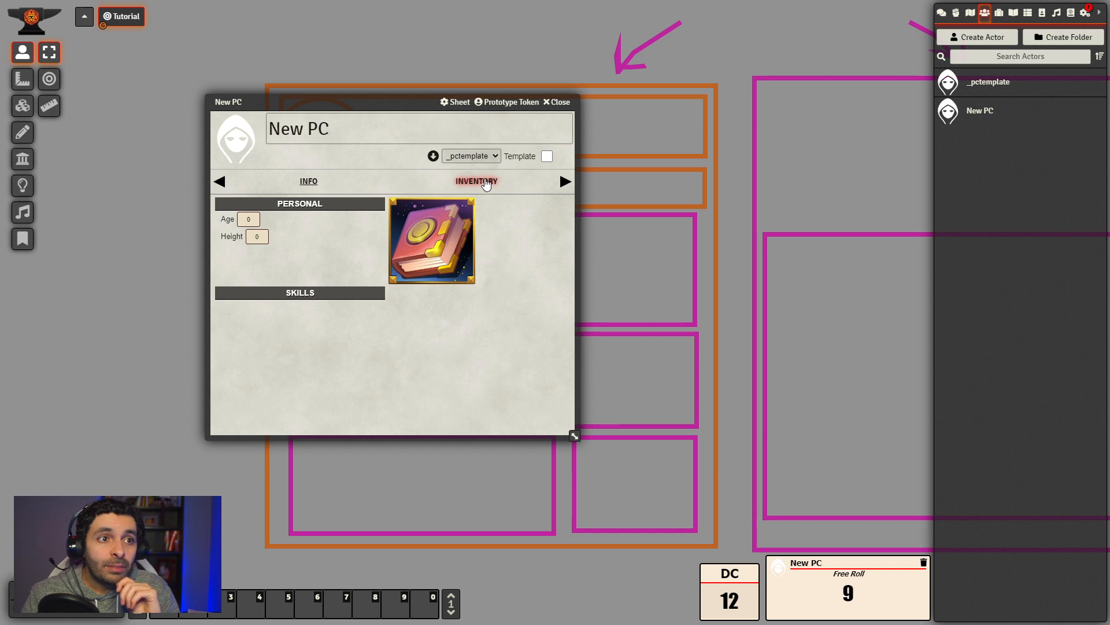
left_click(486, 183)
left_click(558, 103)
- Narrow the inner rectangle of the second layout mockup to a column about a third of the frame's width
left_click_drag(867, 253, 559, 233)
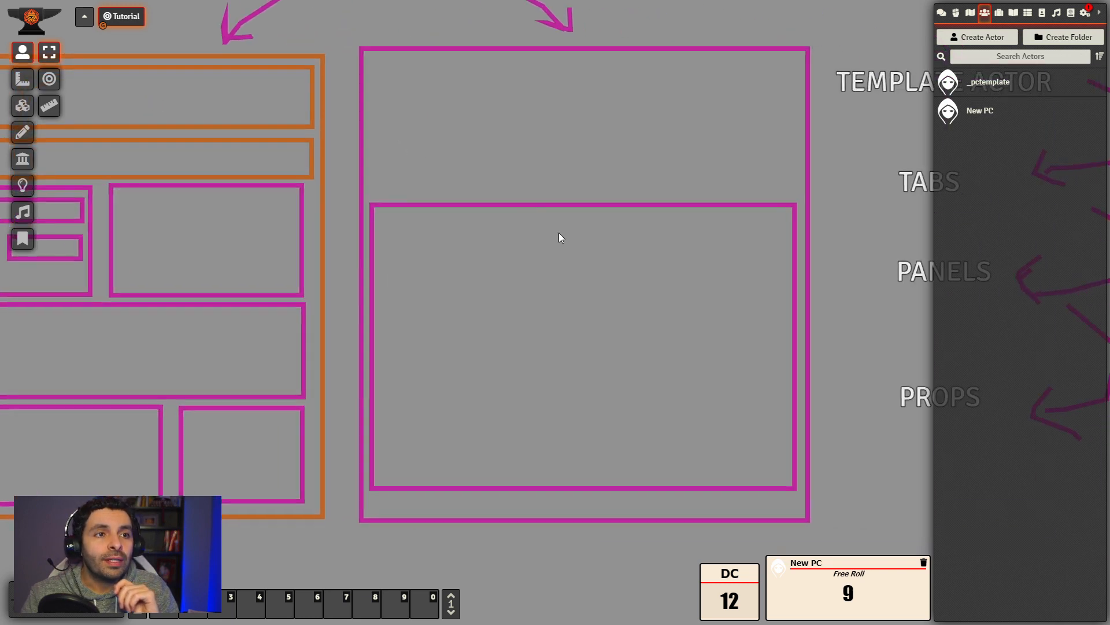
left_click(23, 133)
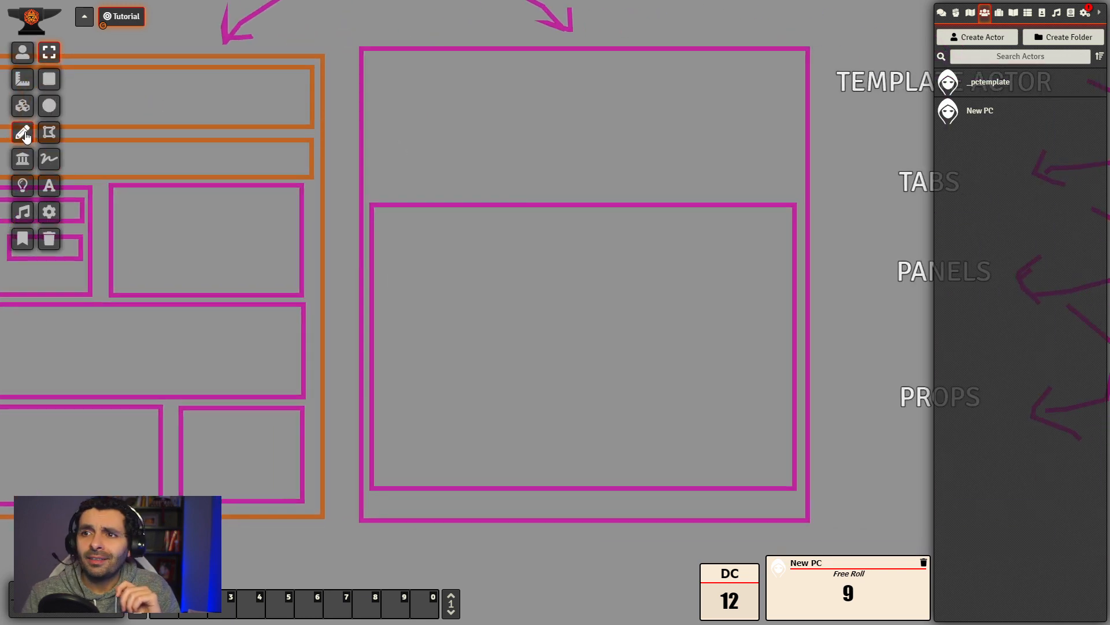
left_click(543, 207)
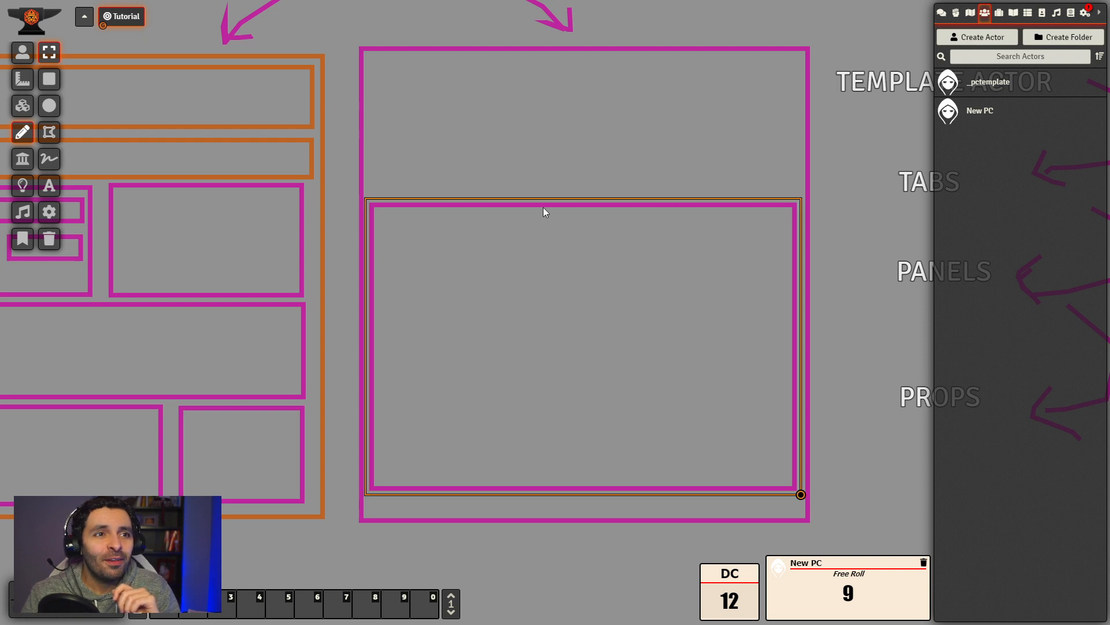
mouse_move(801, 495)
left_mouse_down()
mouse_move(646, 495)
mouse_move(506, 466)
mouse_move(506, 499)
left_mouse_up()
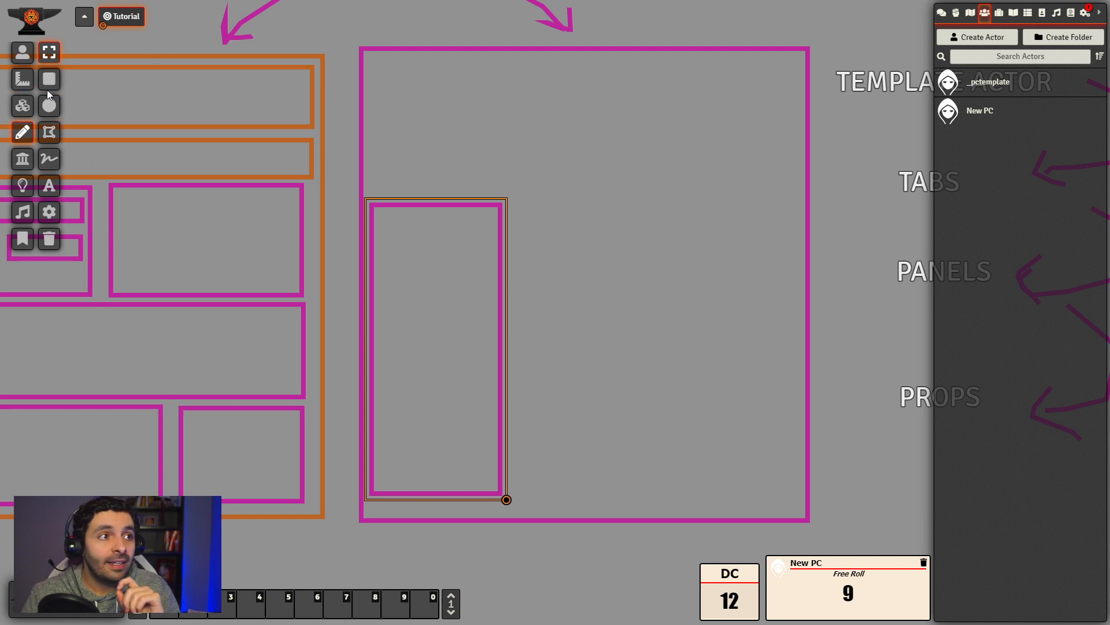
- Draw a large rectangle beside the narrow column and two stacked rectangles inside it, then return to token selection
left_click(48, 86)
mouse_move(520, 205)
left_mouse_down()
mouse_move(696, 344)
mouse_move(797, 501)
left_mouse_up()
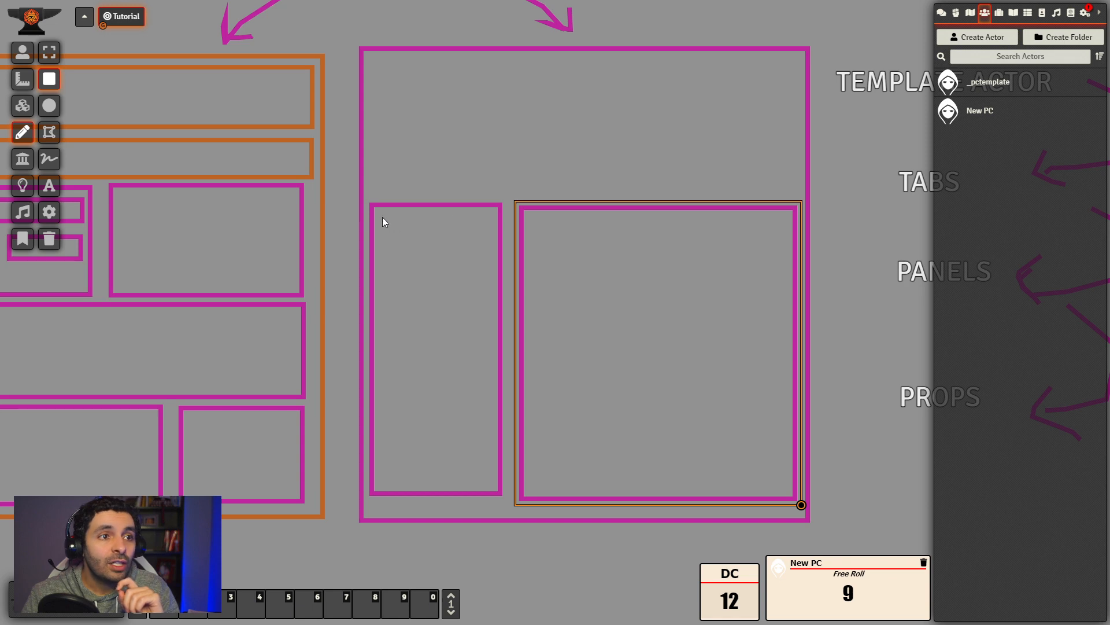
left_click_drag(382, 214, 494, 325)
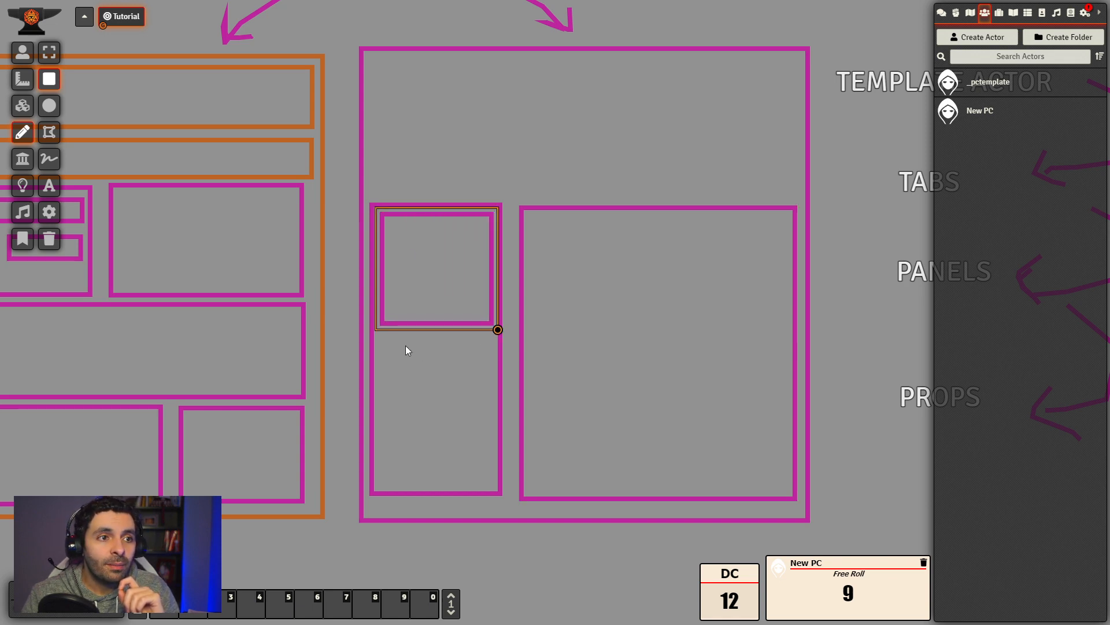
left_click_drag(382, 335, 494, 485)
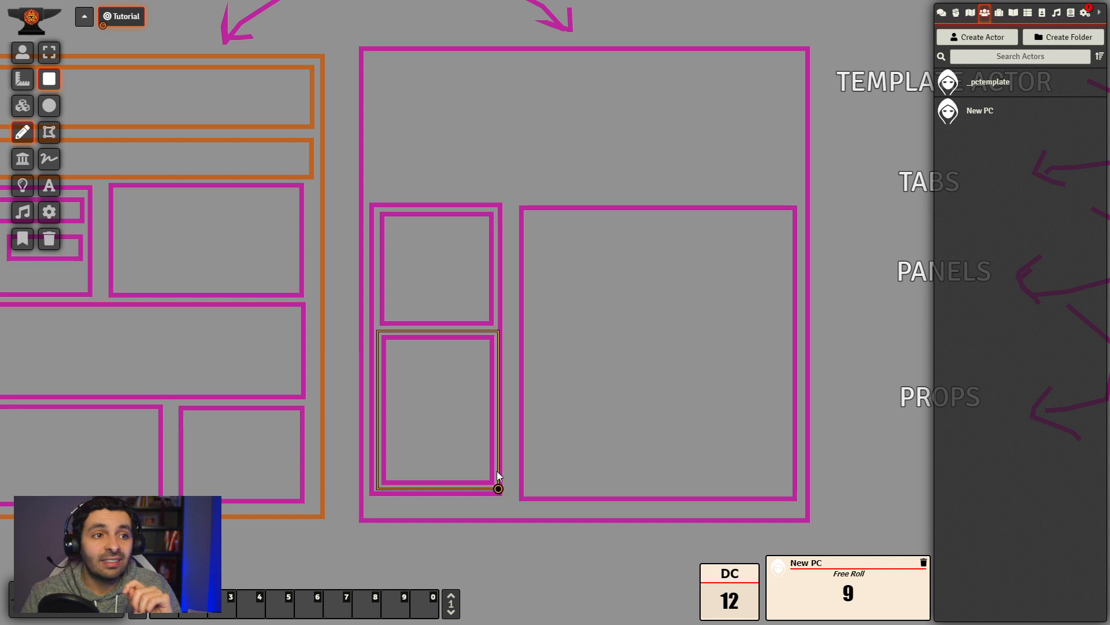
scroll(843, 182, "down", 3)
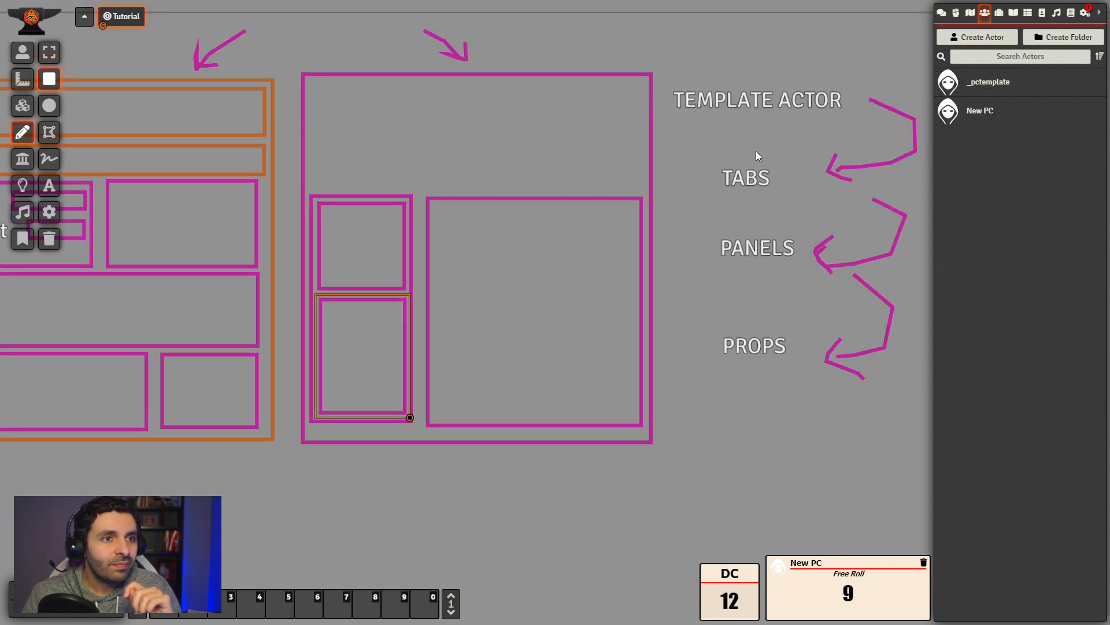
left_click(50, 53)
left_click(25, 53)
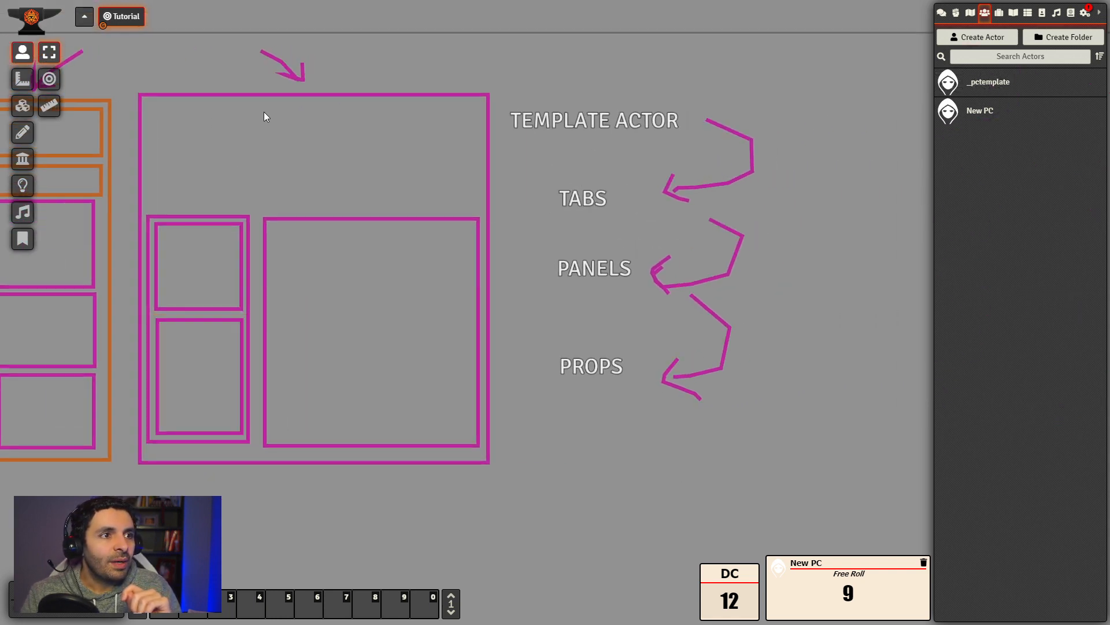
scroll(452, 128, "down", 2)
left_click_drag(452, 128, 655, 183)
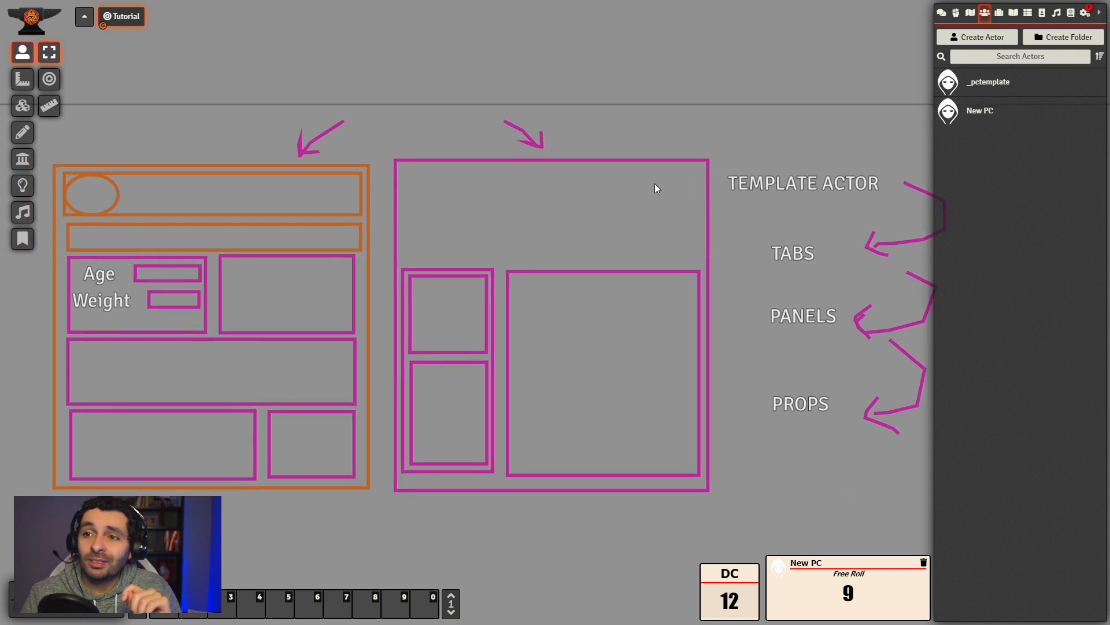
- Expand the _TEMPLATE items folder and its _PANELS subfolder to list the existing panels
left_click(1000, 13)
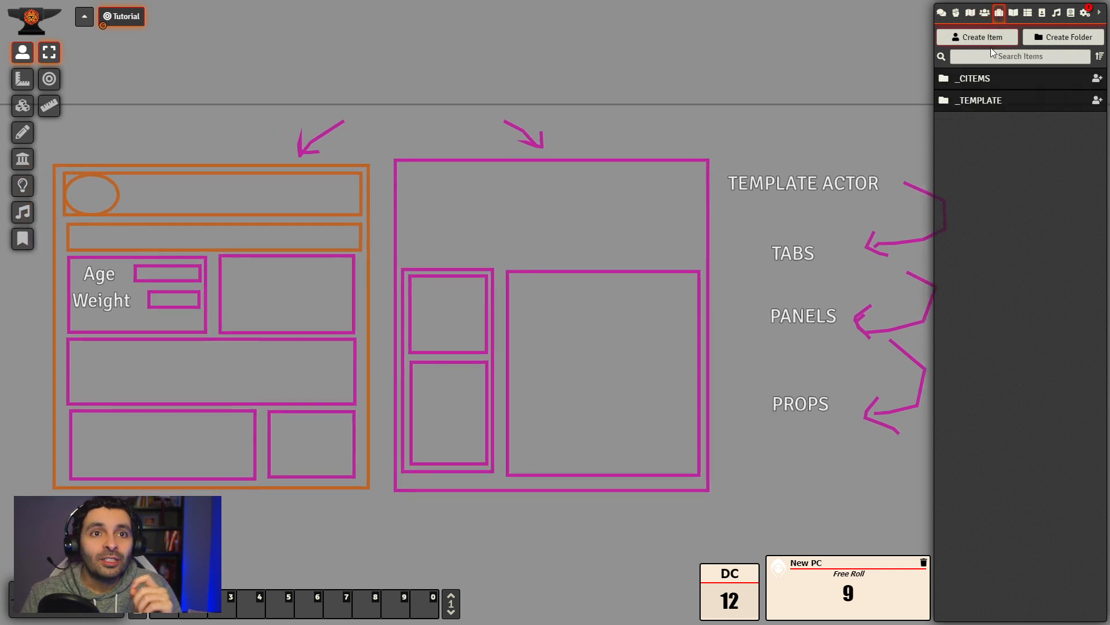
left_click(1005, 107)
left_click(996, 148)
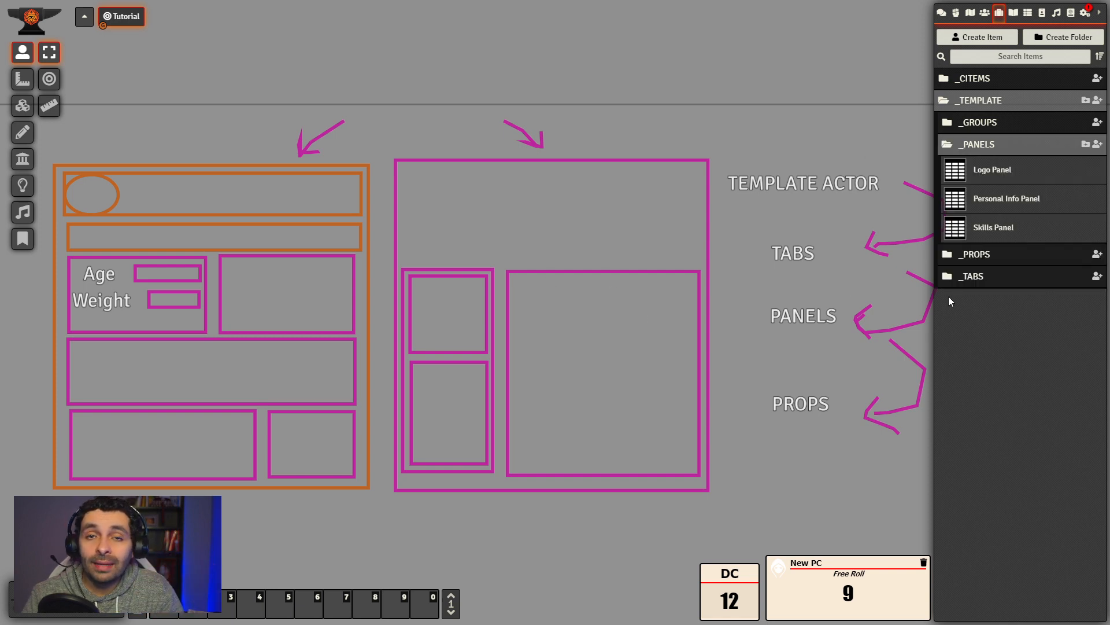
- Create a new item of type panel named "Gold Panel" in the _PANELS folder
left_click(1097, 144)
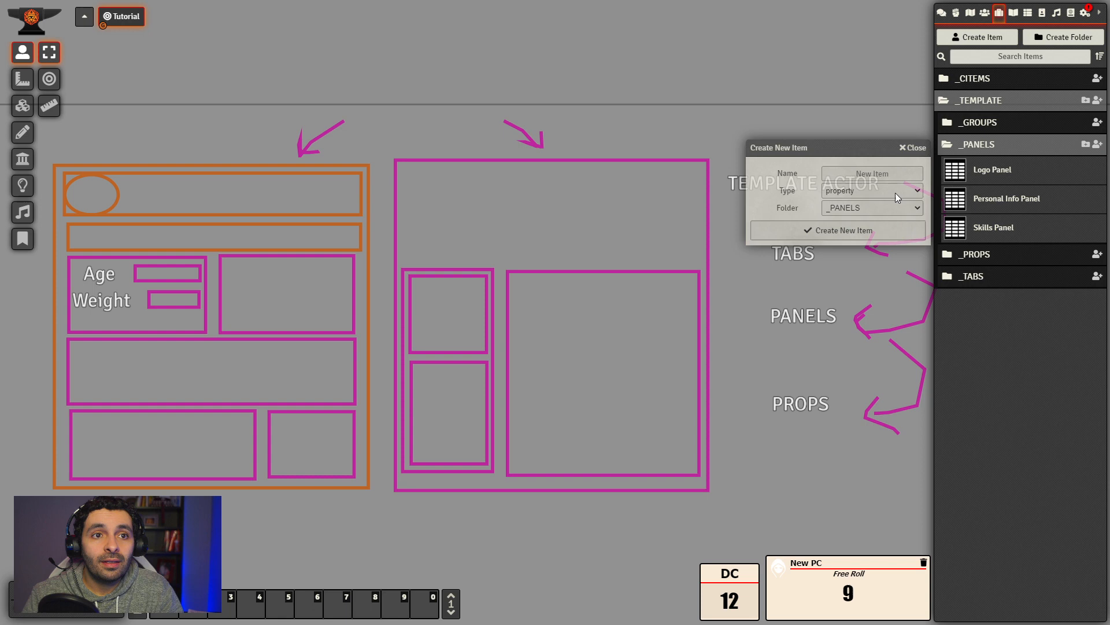
left_click(872, 173)
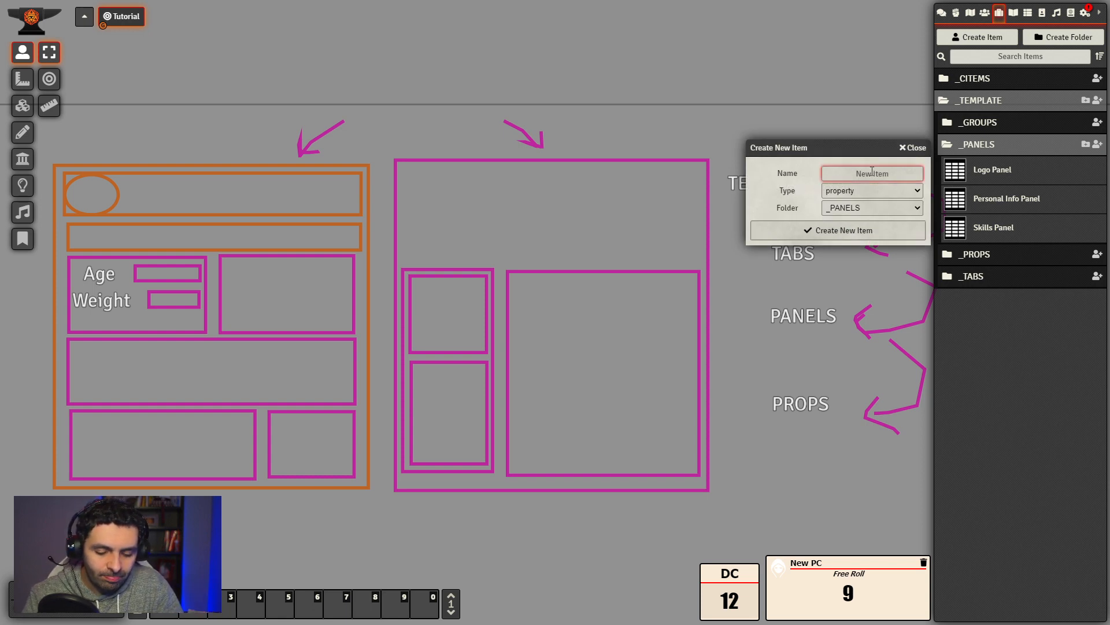
type("G")
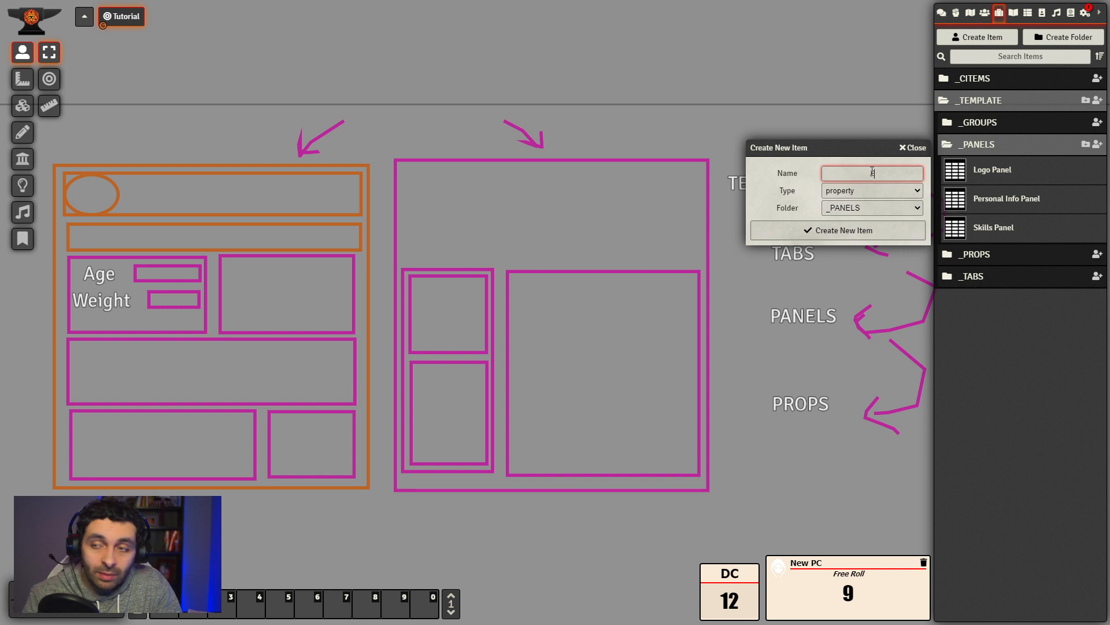
key("BackSpace")
type("Ge")
key("BackSpace")
type("old Panel")
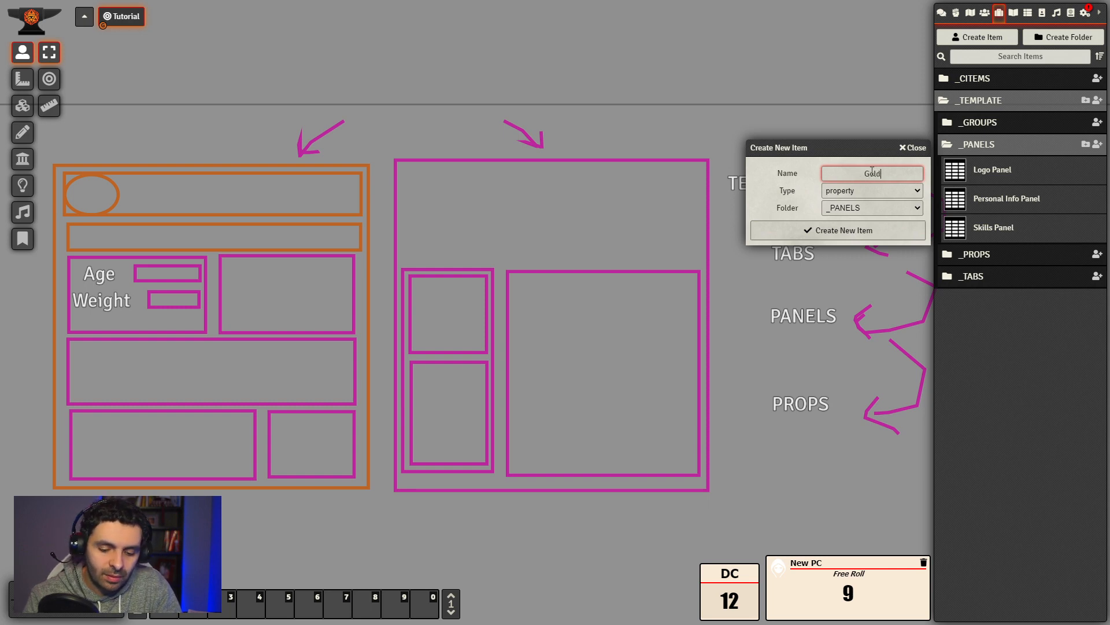
left_click(882, 193)
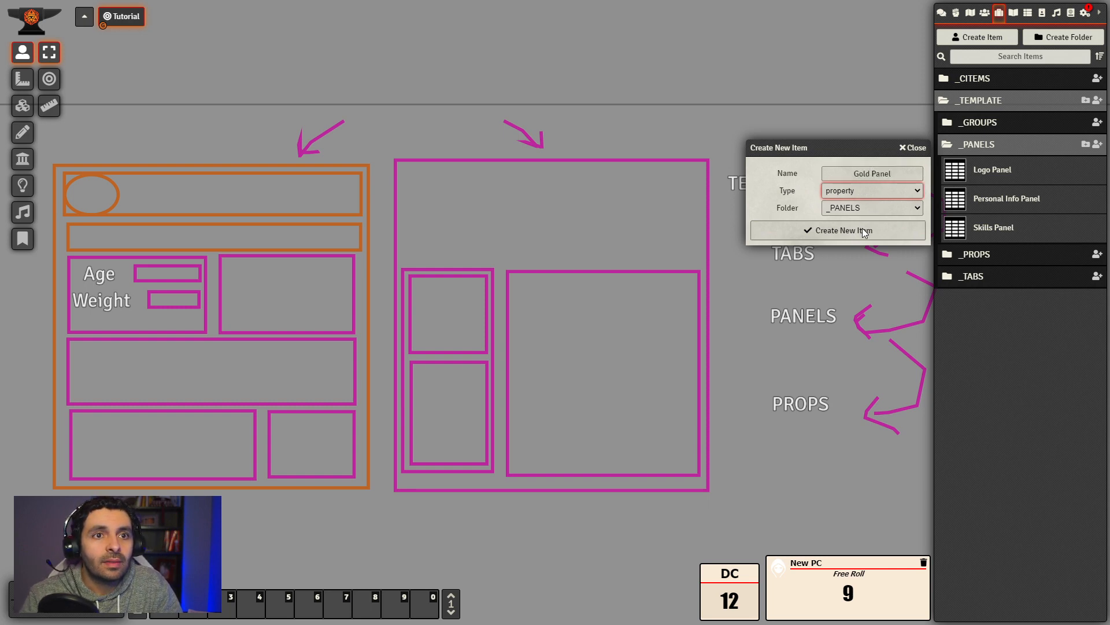
left_click(862, 216)
left_click(862, 227)
- Set the Gold Panel's panel key to goldpanel in its details
left_click_drag(660, 167, 835, 106)
left_click(732, 194)
left_click(686, 222)
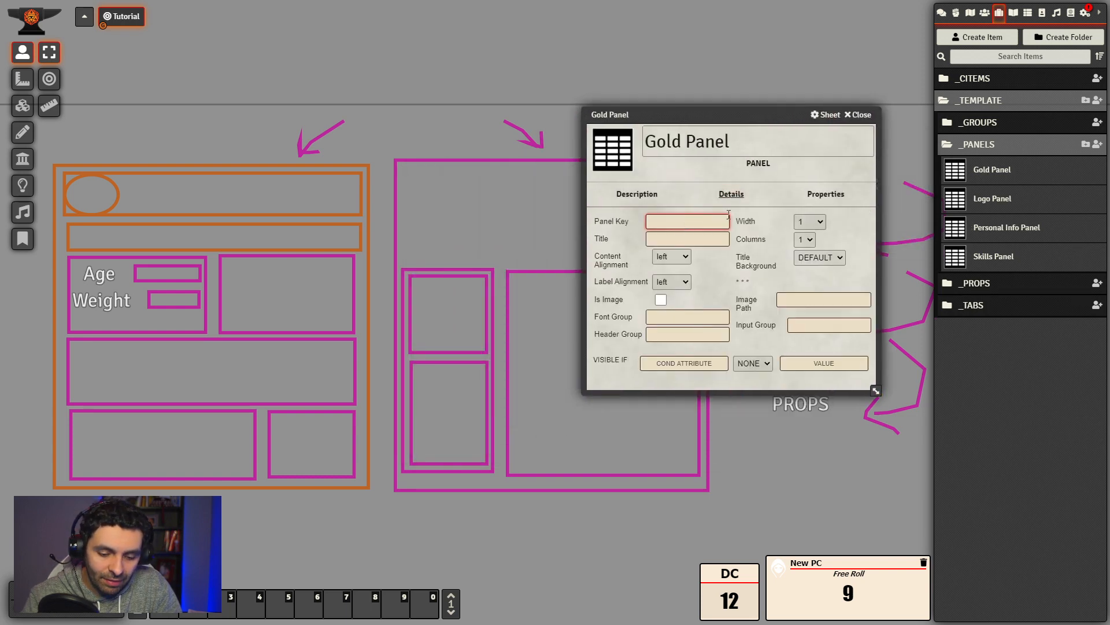
type("goldpanel")
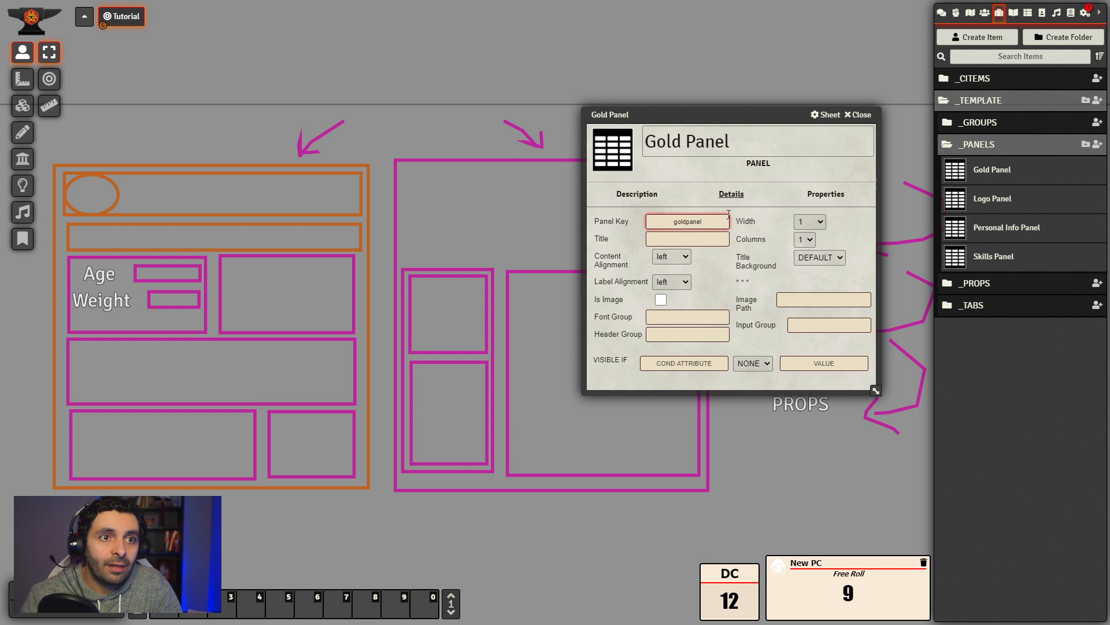
left_click(718, 237)
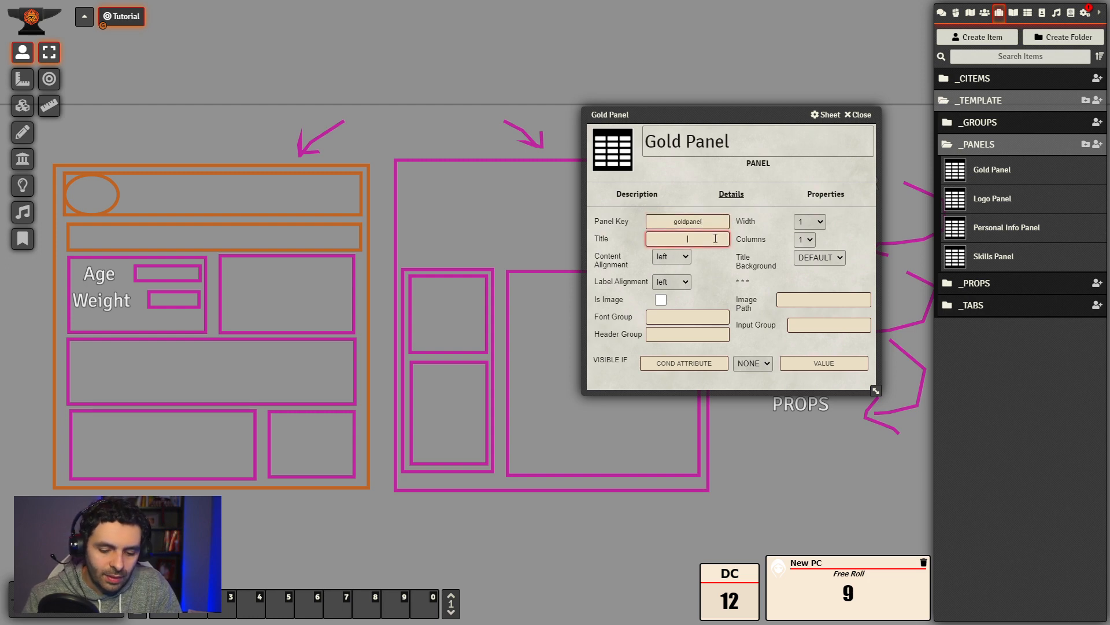
type("TREASU")
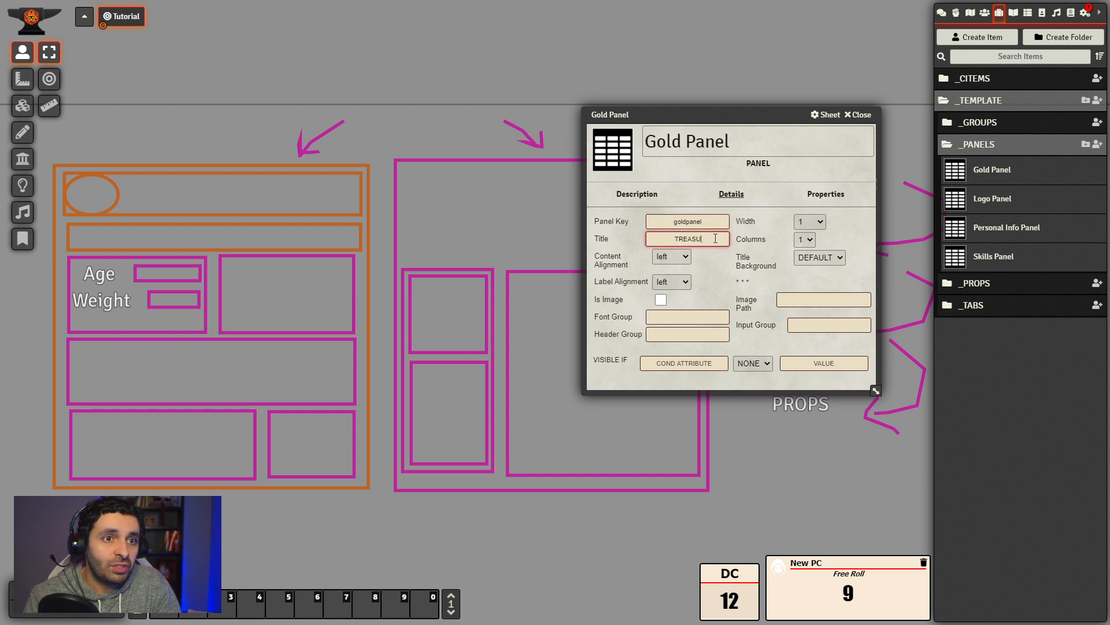
type("RE")
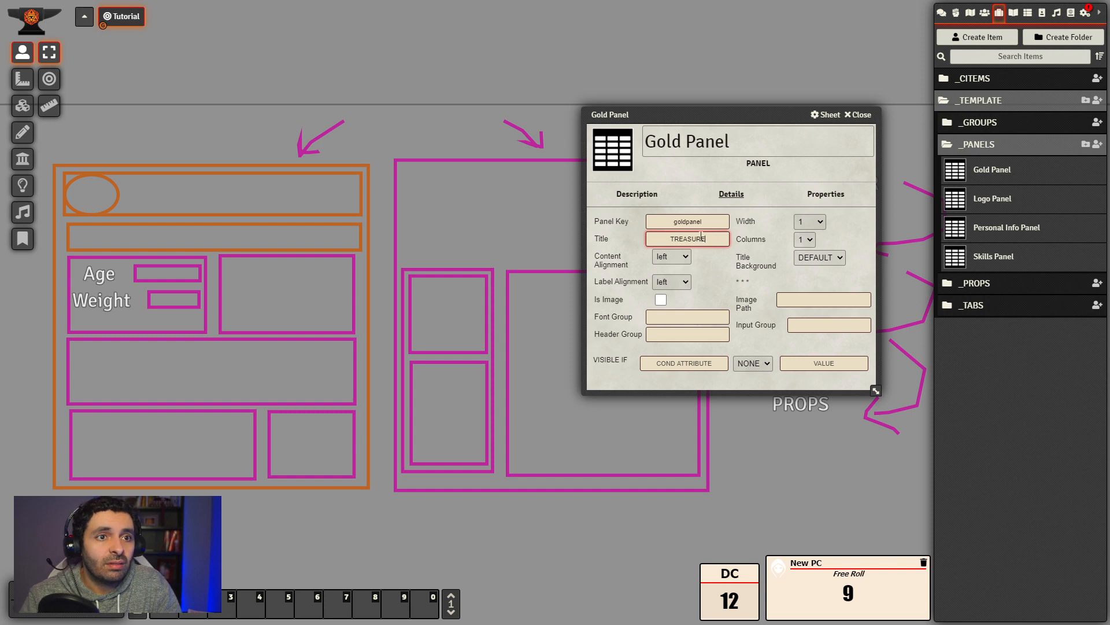
left_click_drag(703, 238, 580, 239)
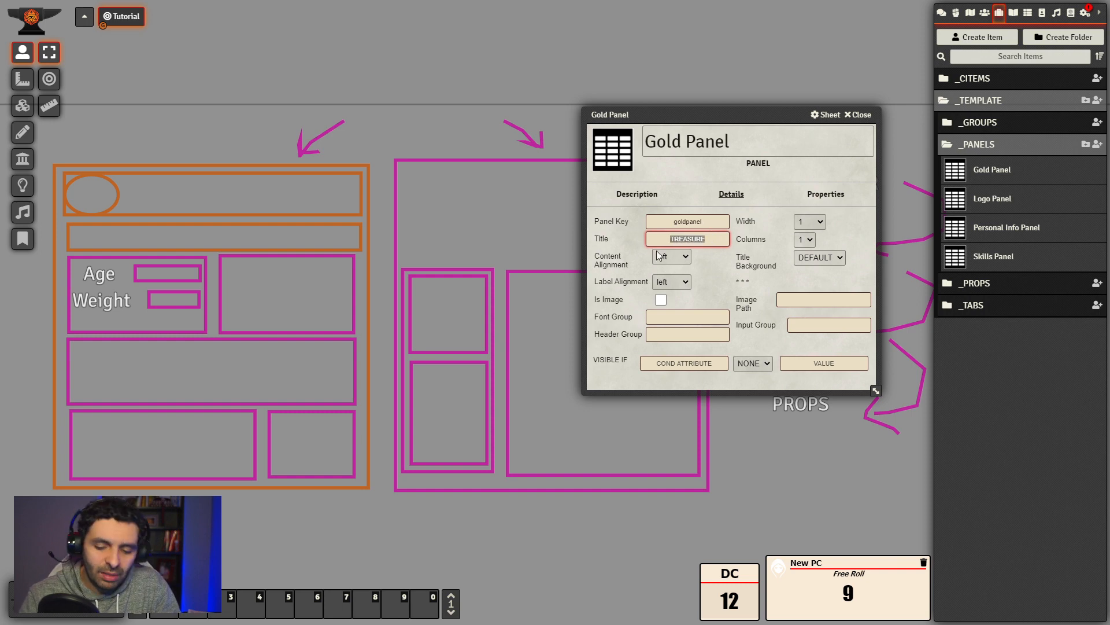
key("BackSpace")
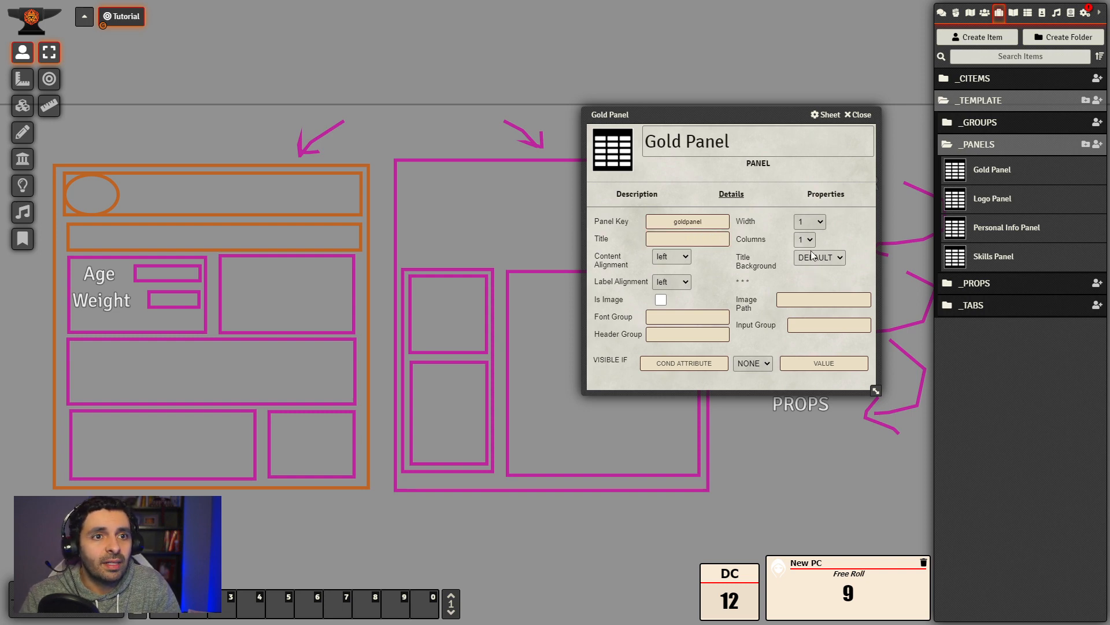
- Set the Gold Panel's width to 1/3 and close its sheet
left_click_drag(519, 271, 355, 269)
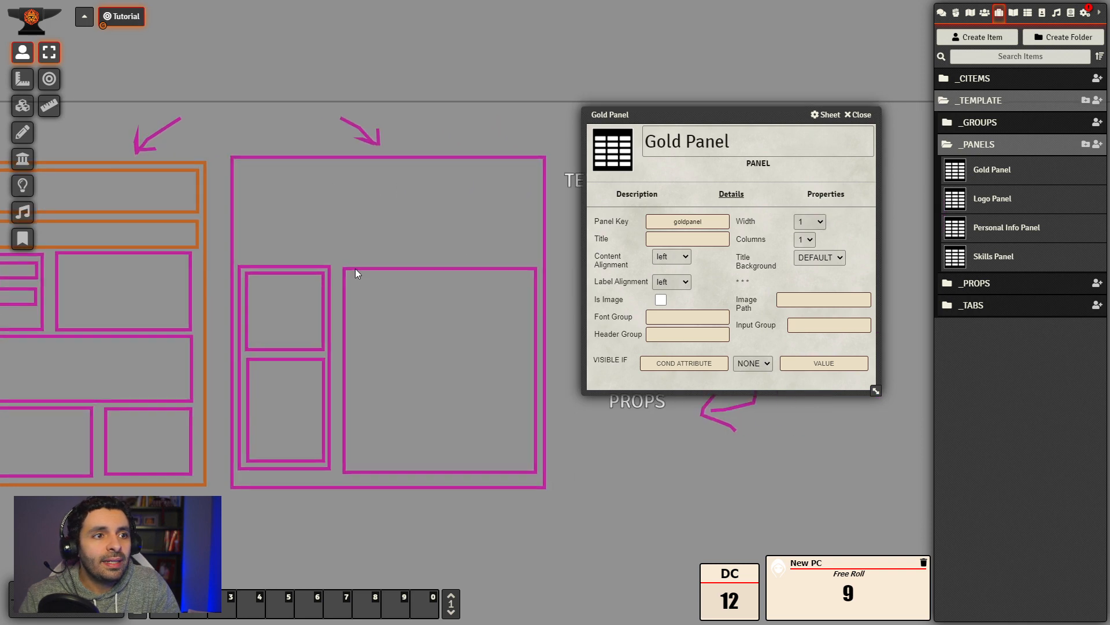
left_click(814, 299)
left_click(849, 231)
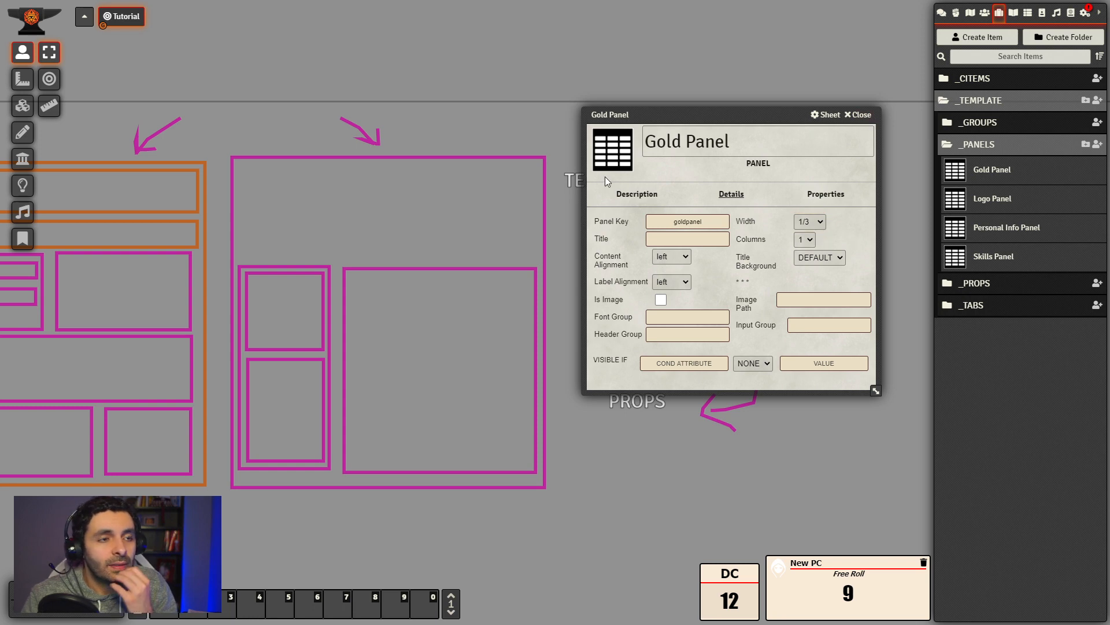
left_click(860, 114)
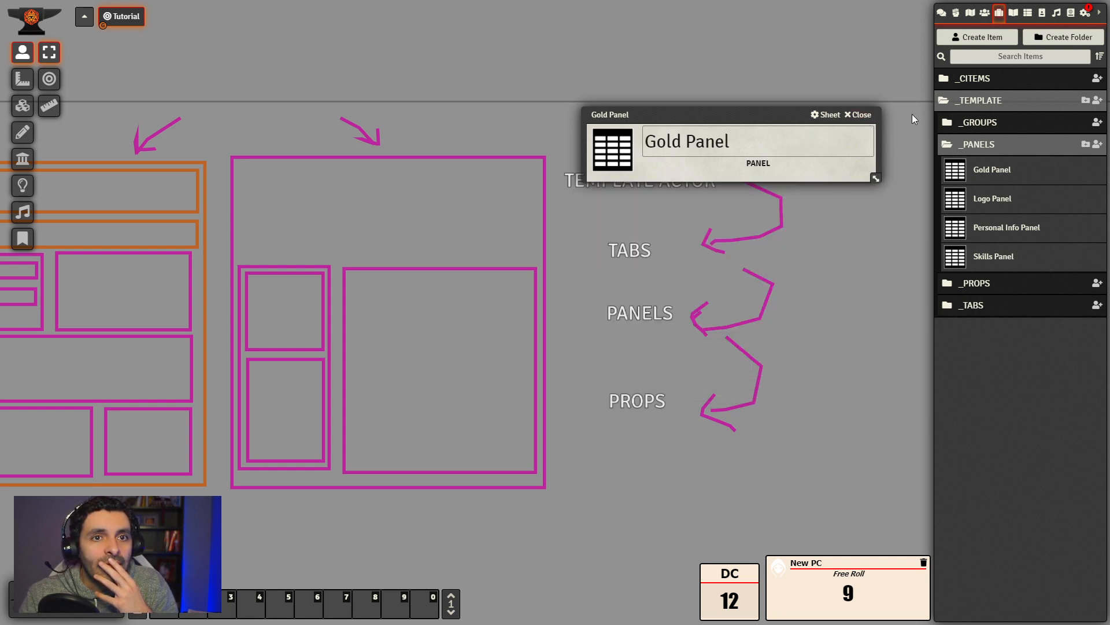
- Create a new item of type panel named "Notes Panel" in the _PANELS folder
left_click(1097, 144)
left_click(866, 173)
type("No")
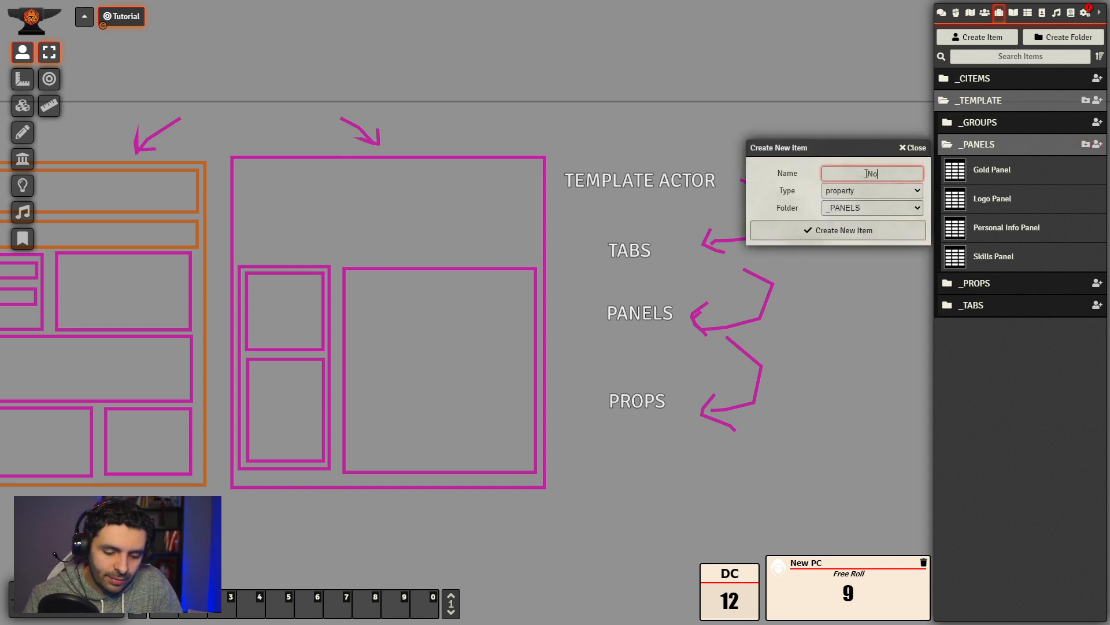
type("tes Panel")
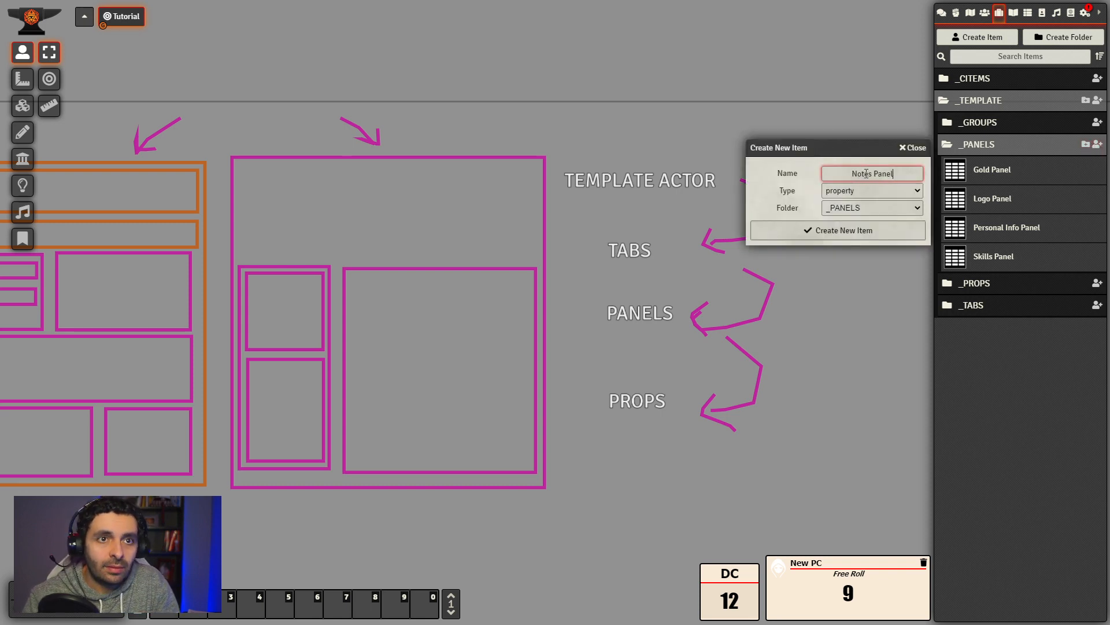
left_click(904, 192)
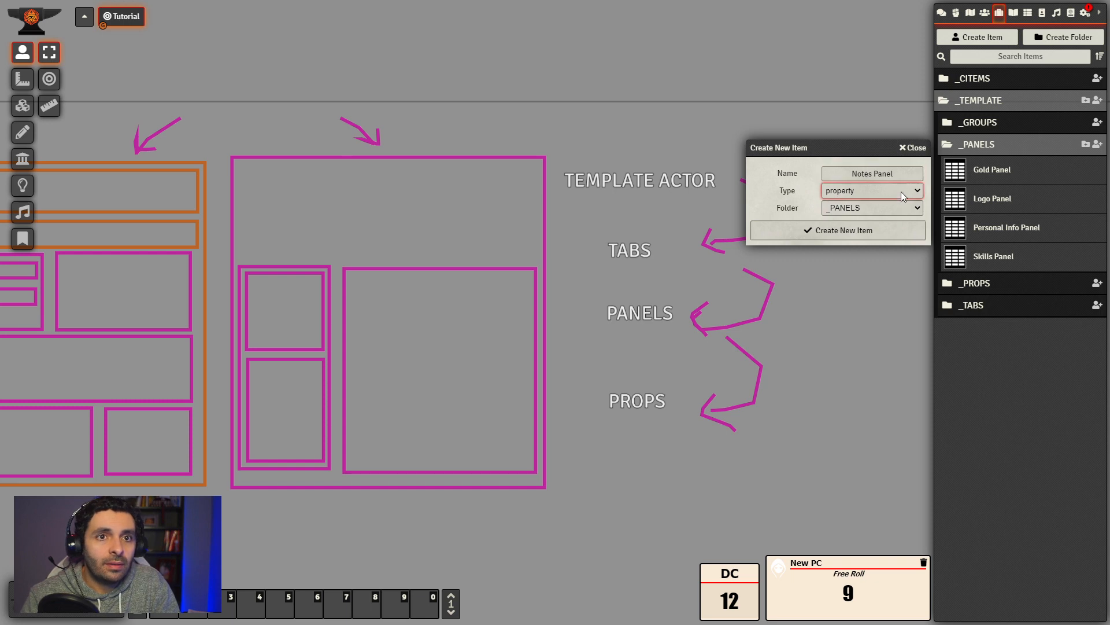
left_click(876, 214)
left_click(866, 231)
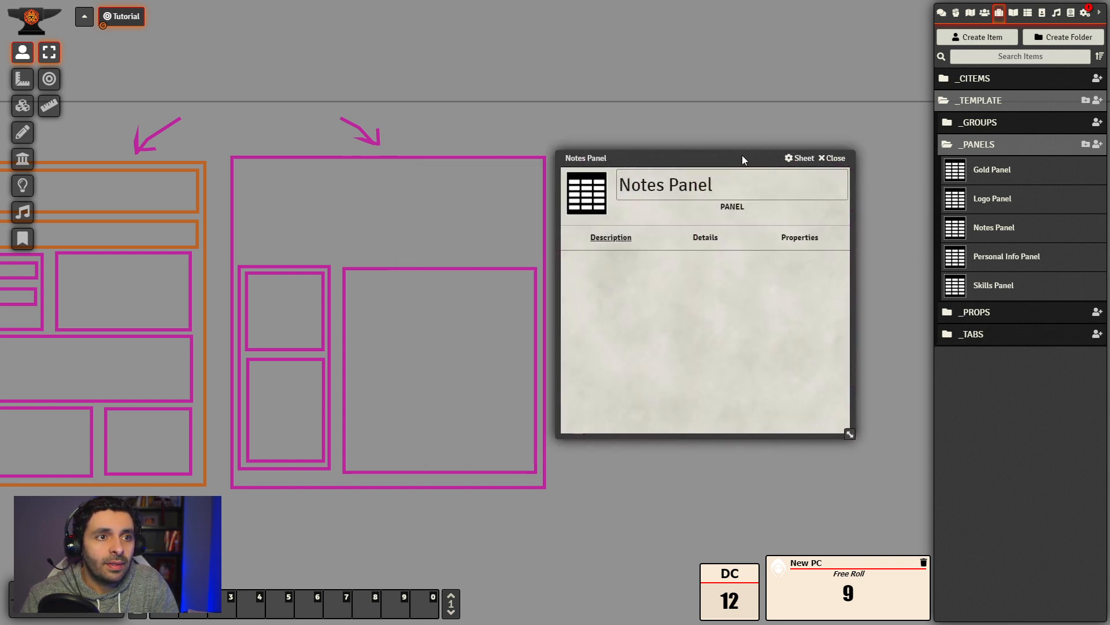
- Set the Notes Panel's panel key to notespanel and its title to NOTES
left_click_drag(743, 159, 768, 156)
left_click(731, 233)
left_click(685, 261)
type("not")
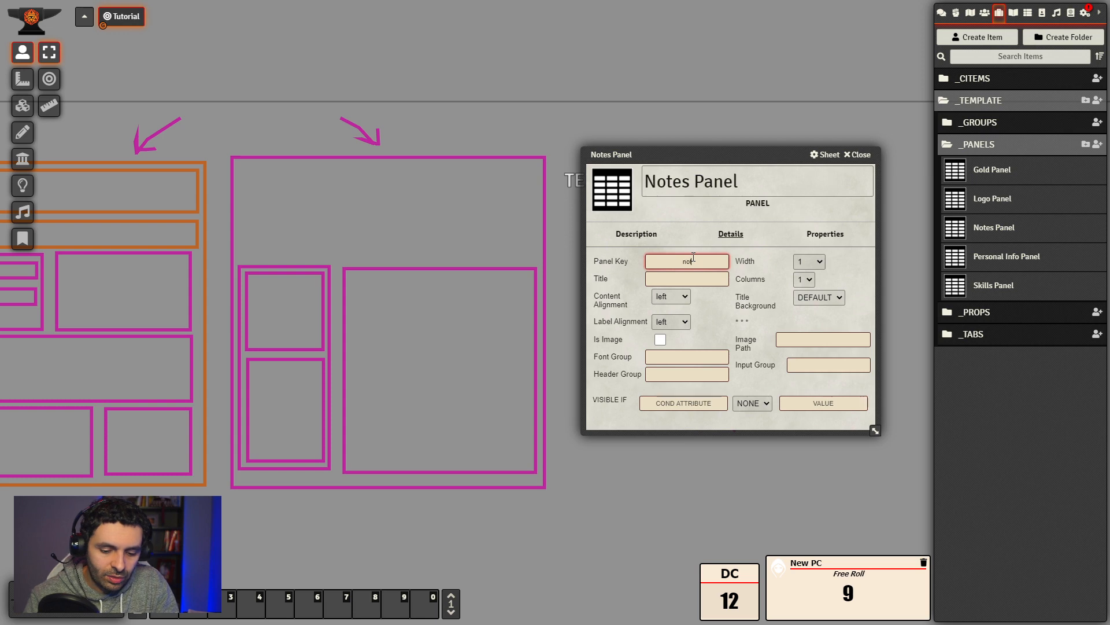
type("es")
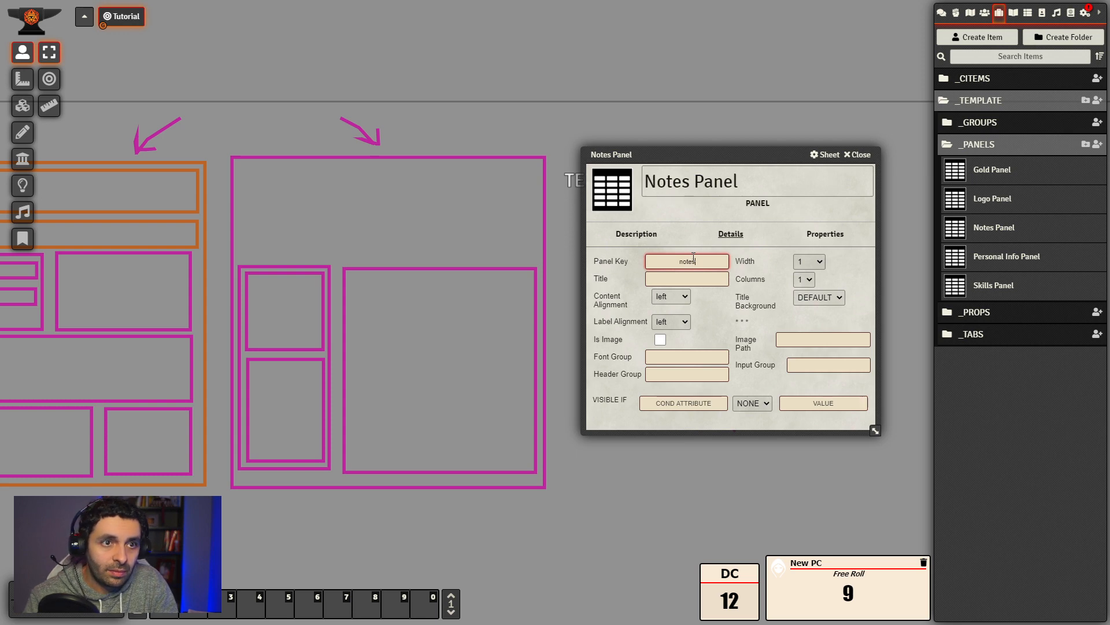
type("panel")
left_click(710, 278)
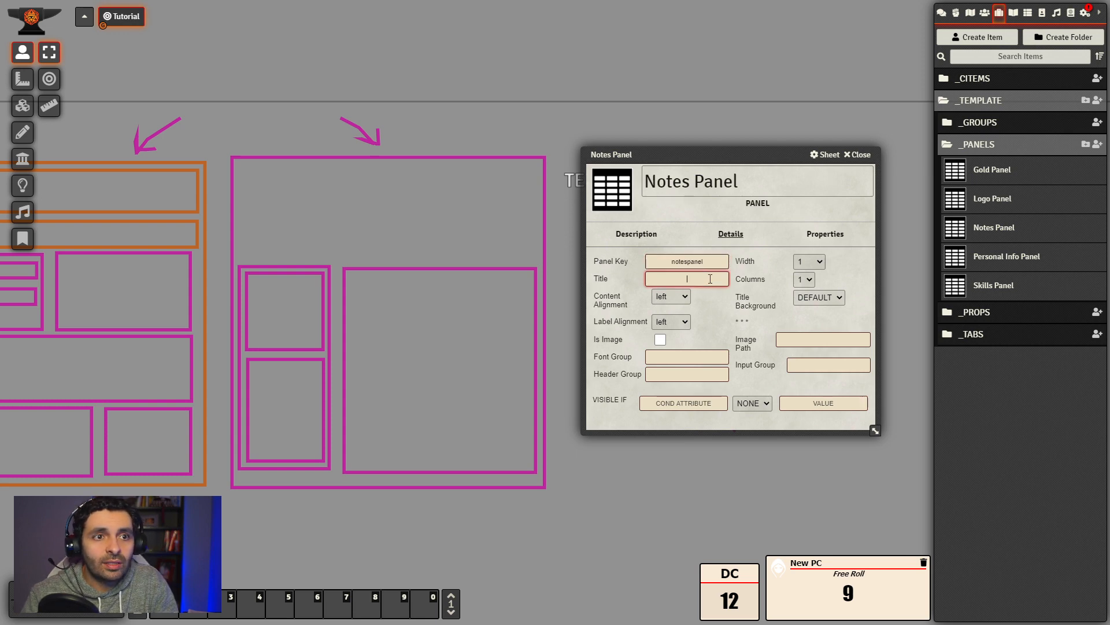
type("NOTES")
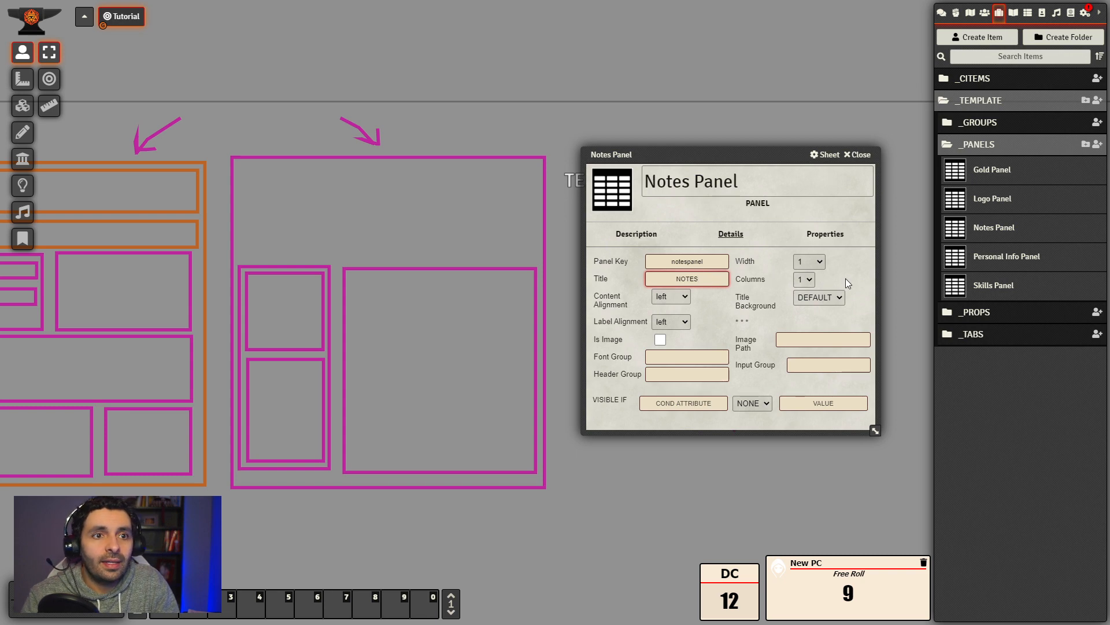
- Set the Notes Panel's width to 1/3 and close its sheet
left_click(867, 269)
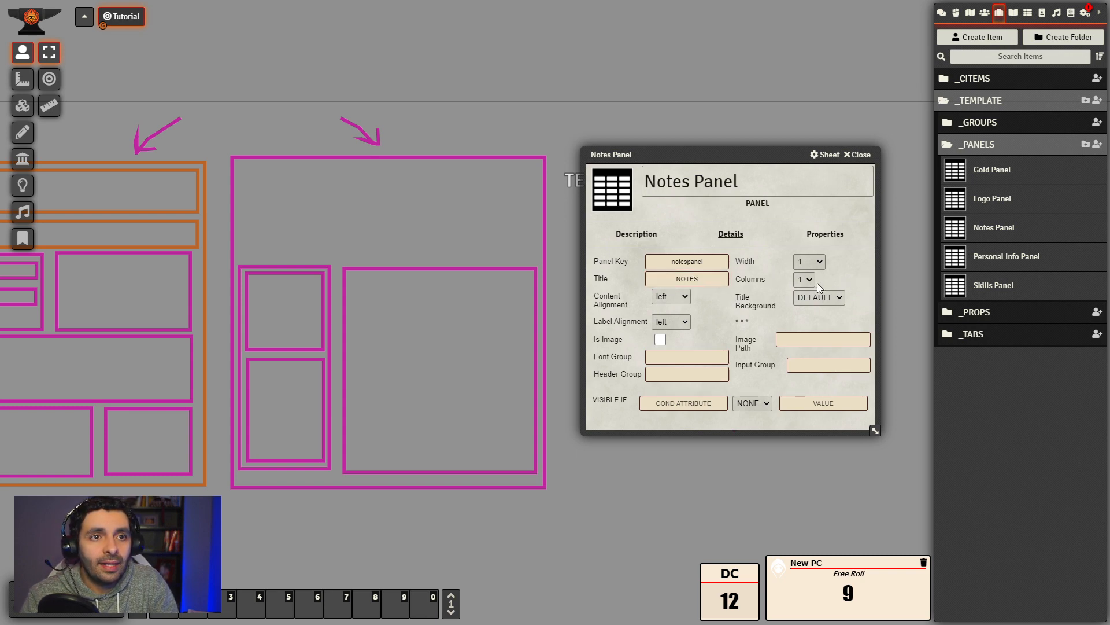
left_click(813, 343)
left_click_drag(778, 157, 770, 128)
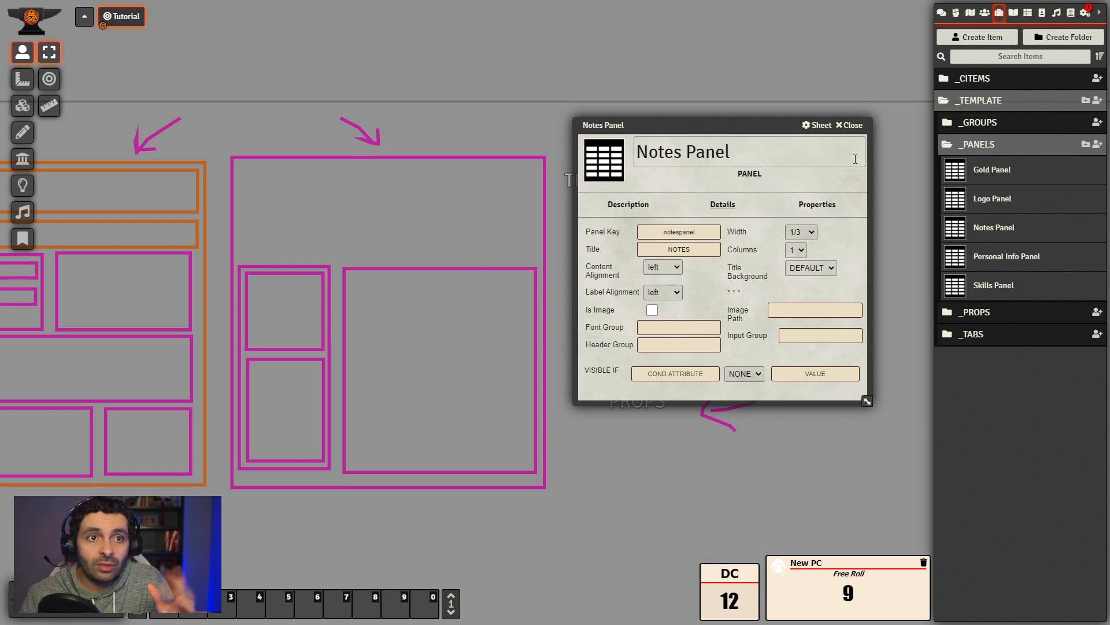
left_click(852, 126)
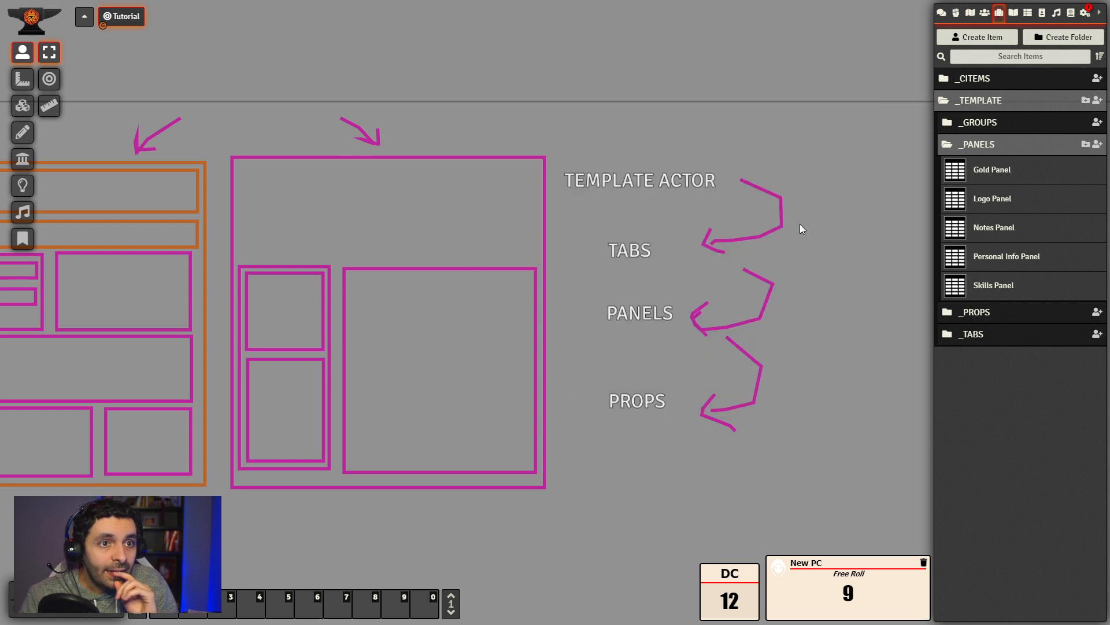
- Create a new item of type panel named "Inventory Panel" in the _PANELS folder
left_click(1097, 144)
type("In")
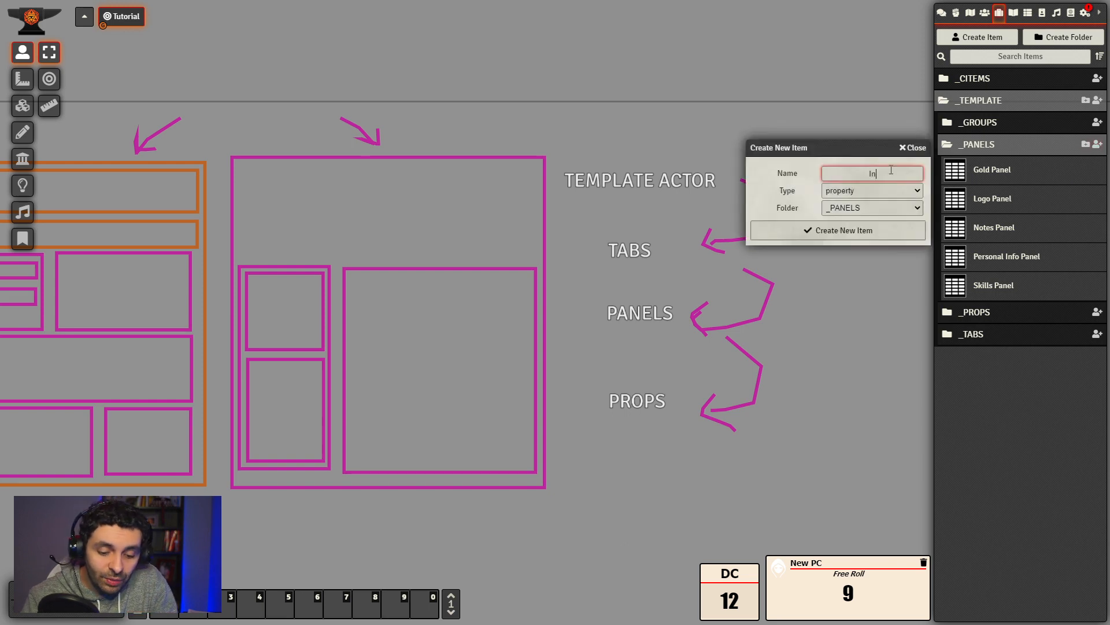
type("venotory")
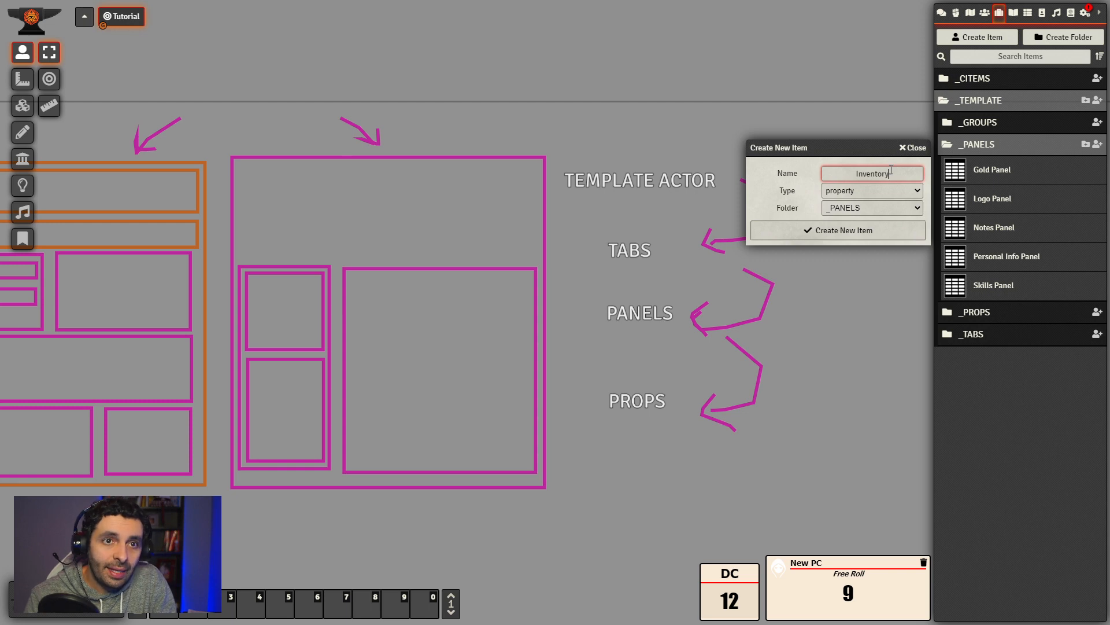
type(" Panel")
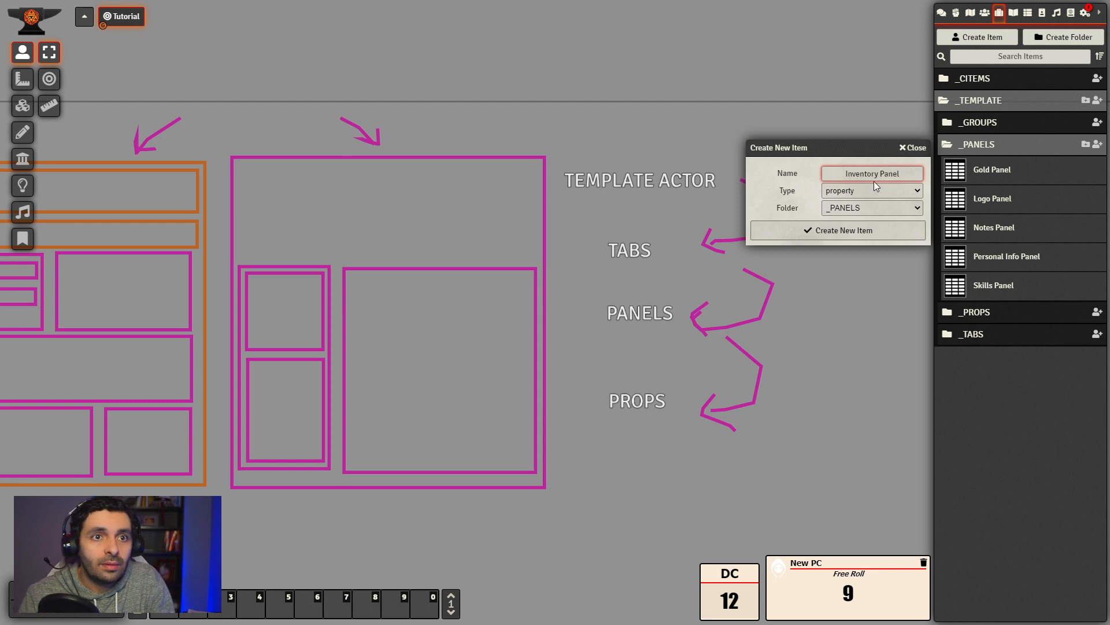
key("Tab")
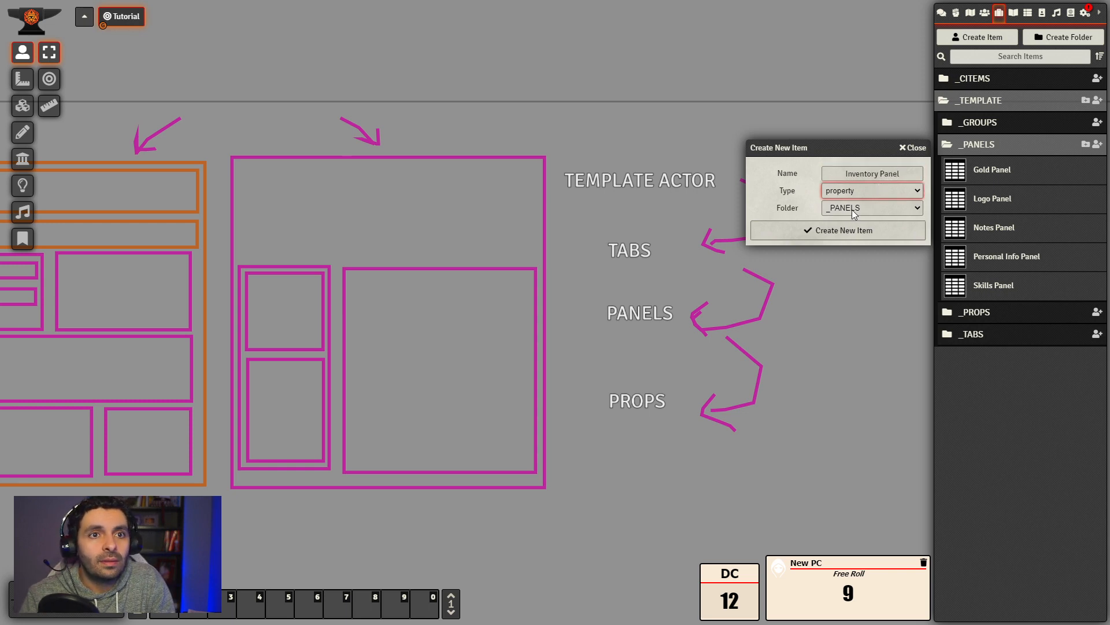
left_click(872, 230)
- Set the Inventory Panel's panel key to inventorypanel and its title to INVENTORY
left_click_drag(587, 174, 741, 165)
left_click(710, 246)
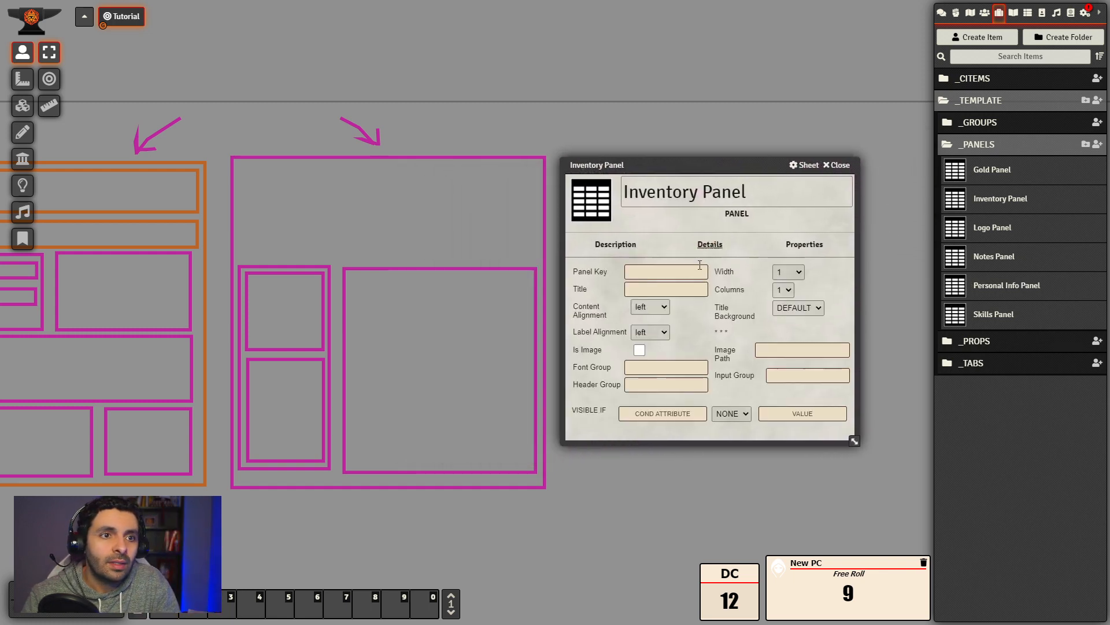
left_click(700, 266)
type("tory")
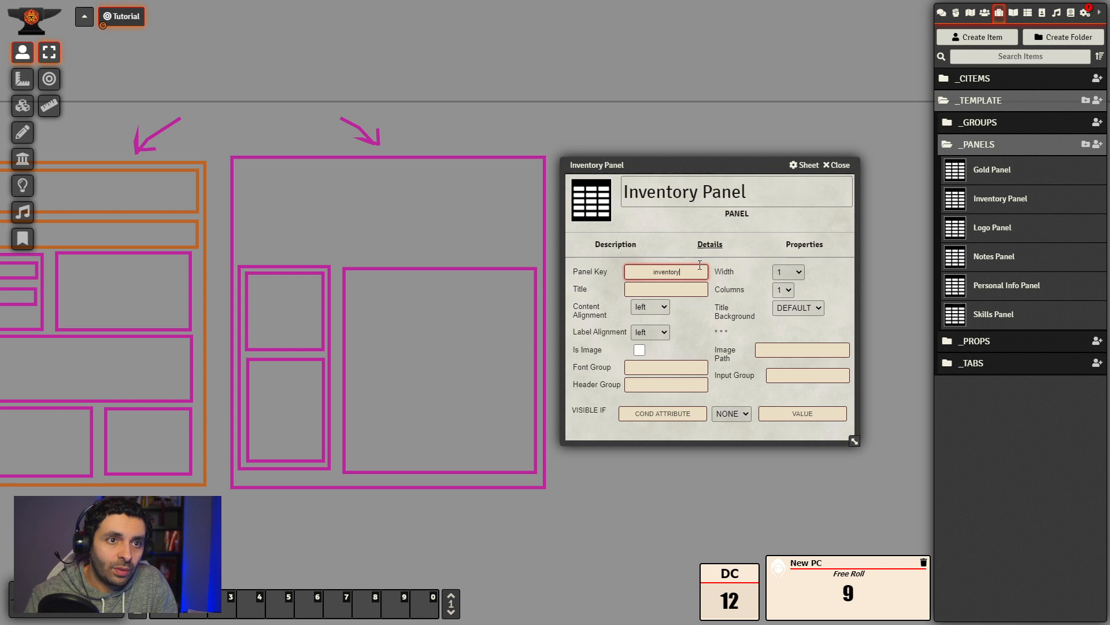
type("pane")
key("BackSpace")
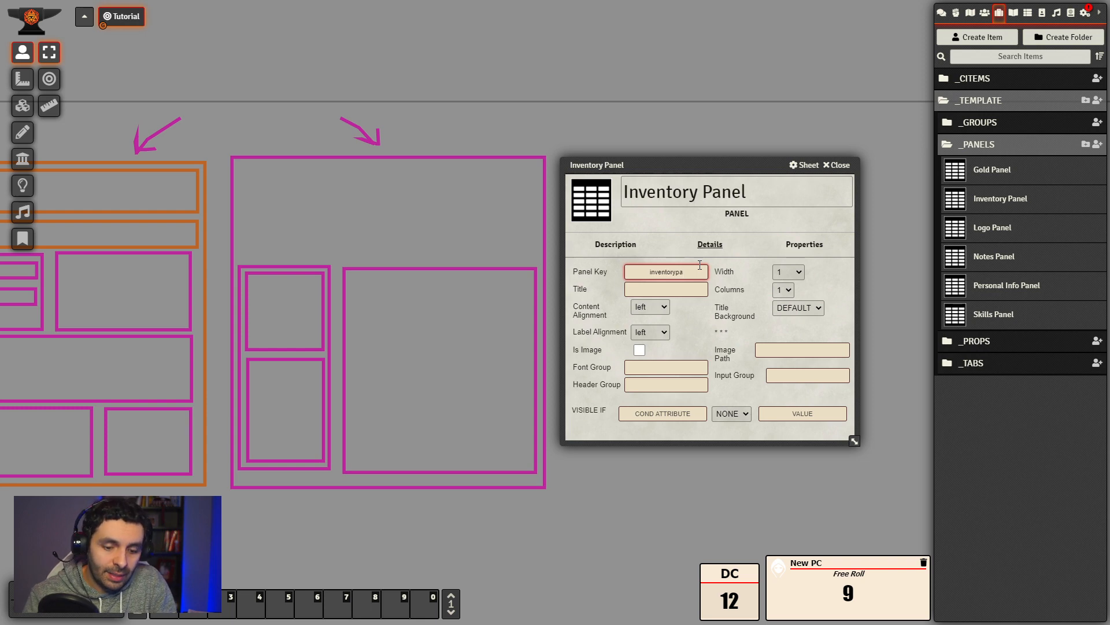
type("nel")
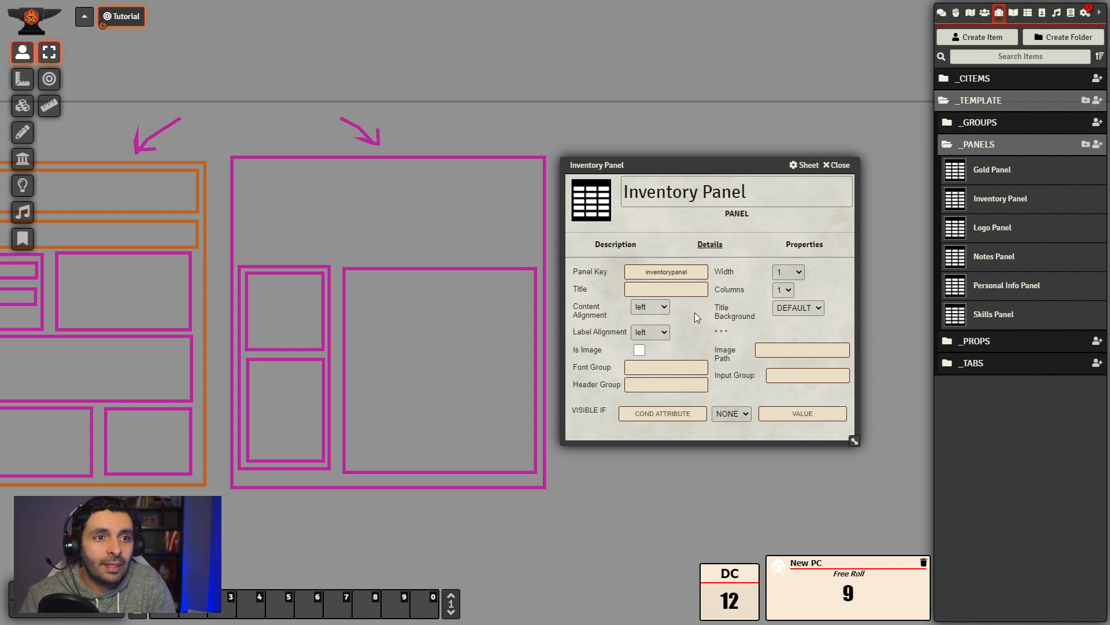
left_click(692, 286)
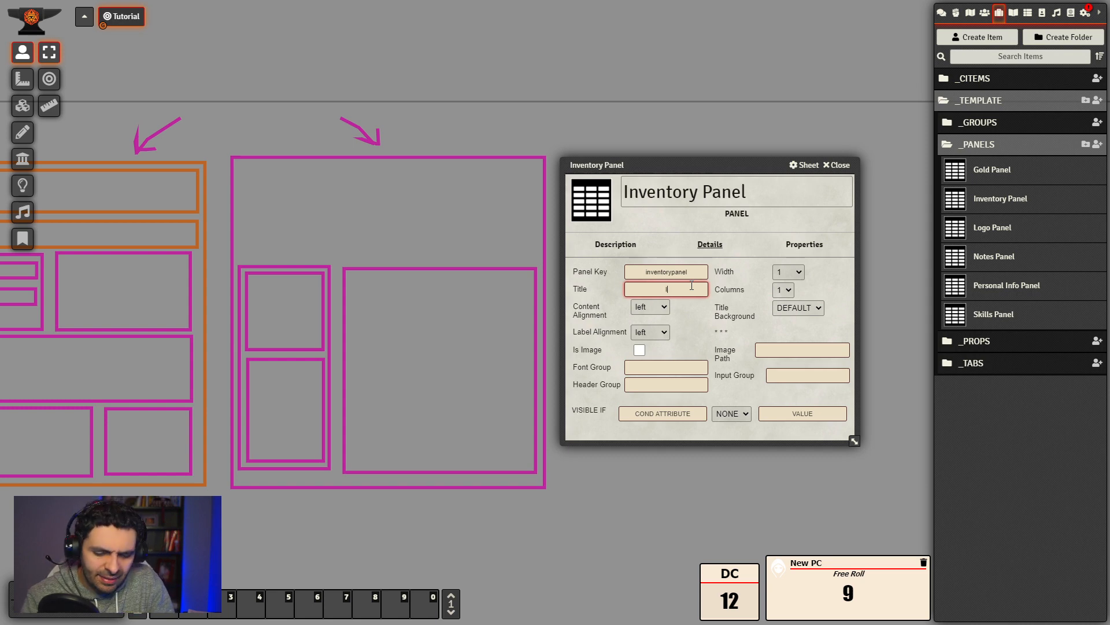
type("INVENTORY")
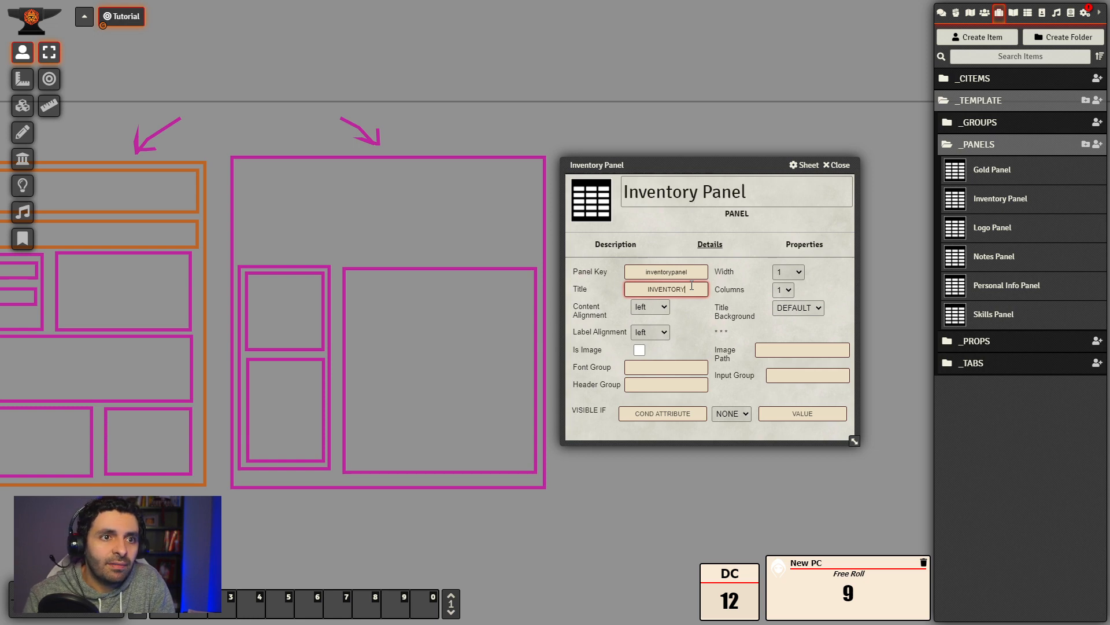
- Set the Inventory Panel's width to 2/3 and close its sheet
left_click(743, 273)
left_click(792, 311)
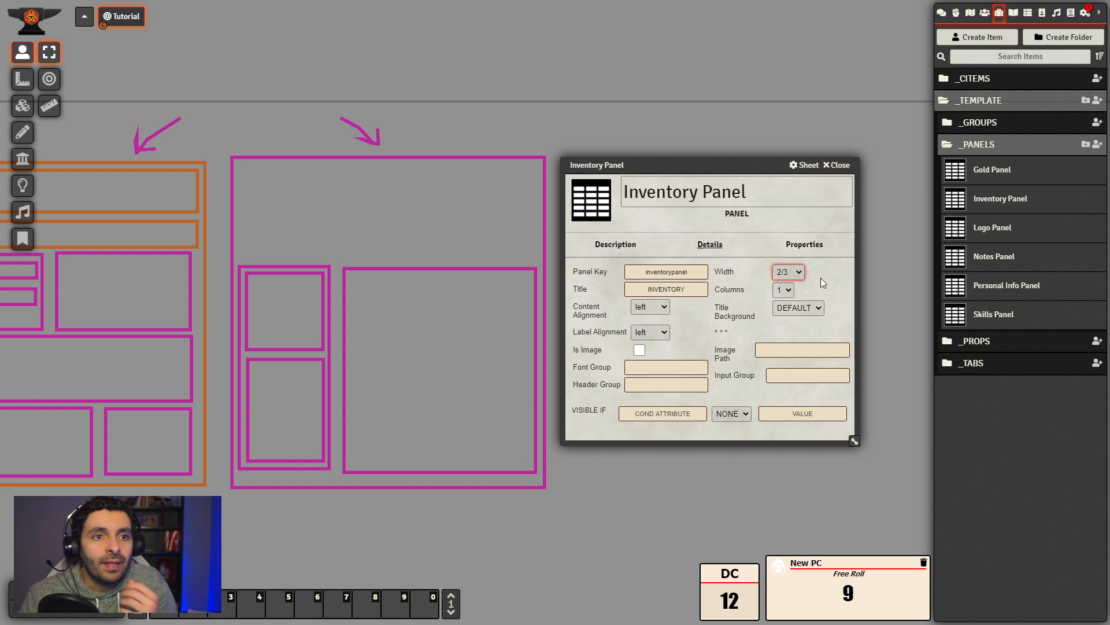
left_click(841, 285)
left_click(846, 169)
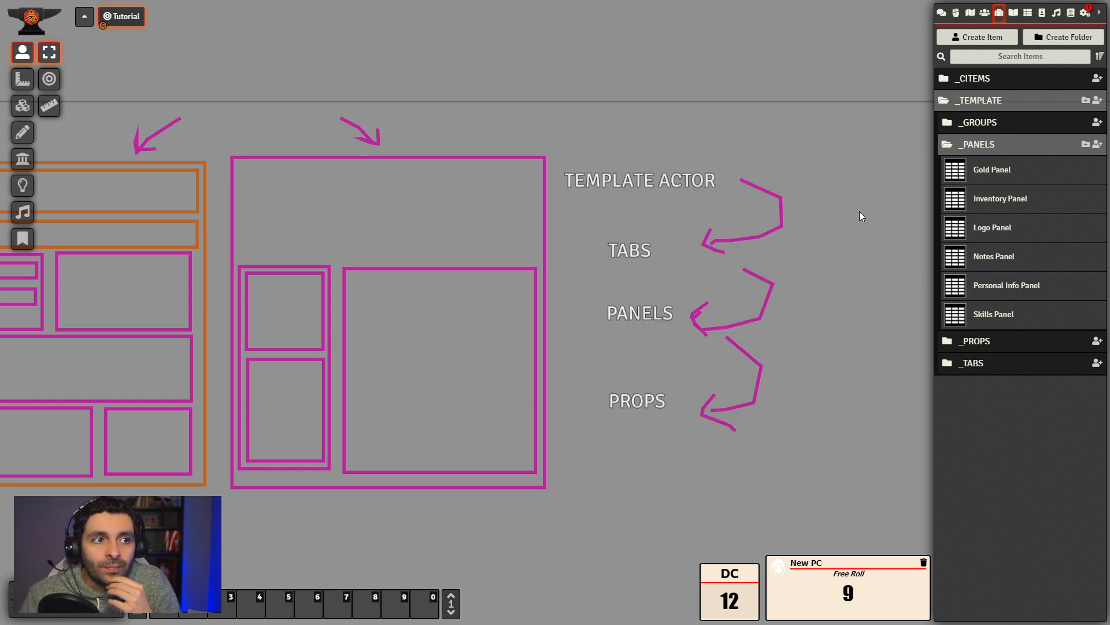
- Add the Gold Panel, Inventory Panel and Notes Panel in that order to the Inventory Tab, and close its sheet
left_click(1016, 362)
left_click(1001, 419)
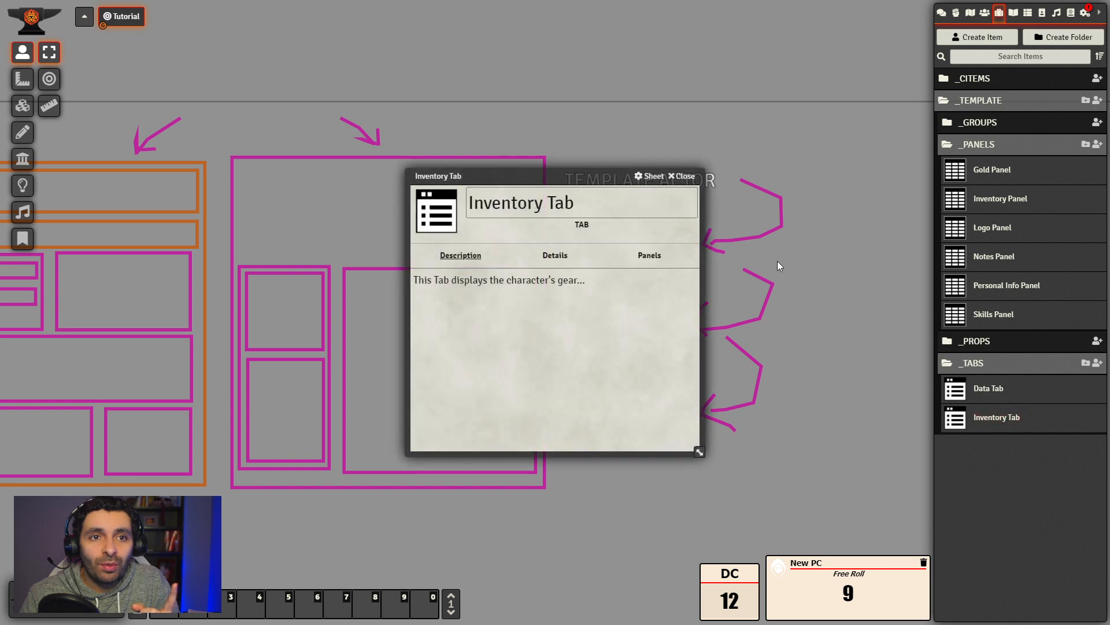
left_click(650, 259)
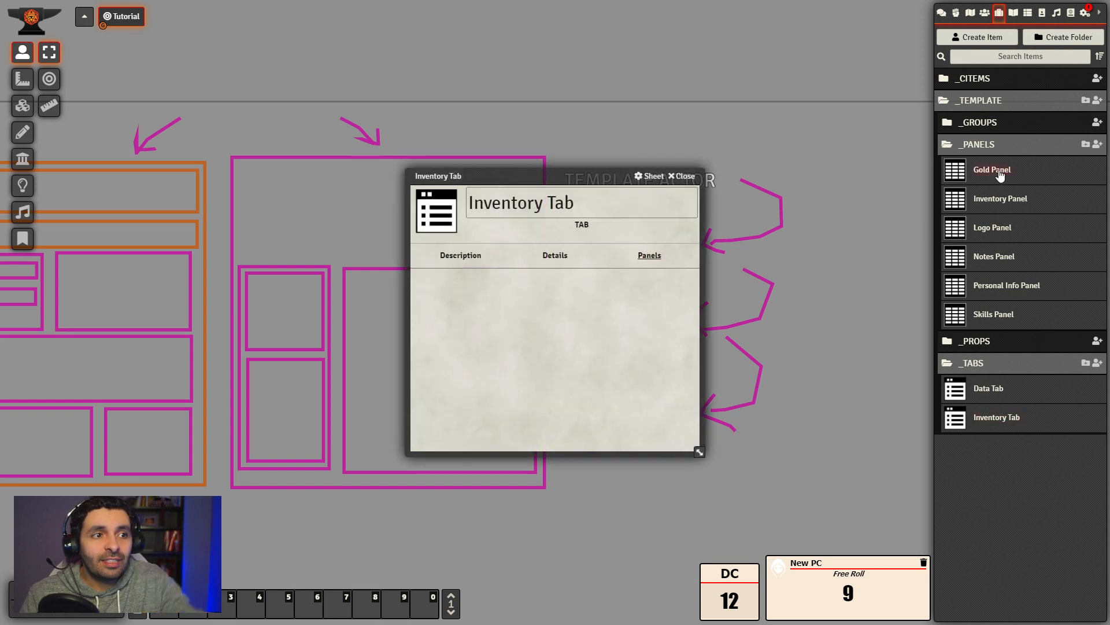
left_click_drag(1000, 176, 563, 337)
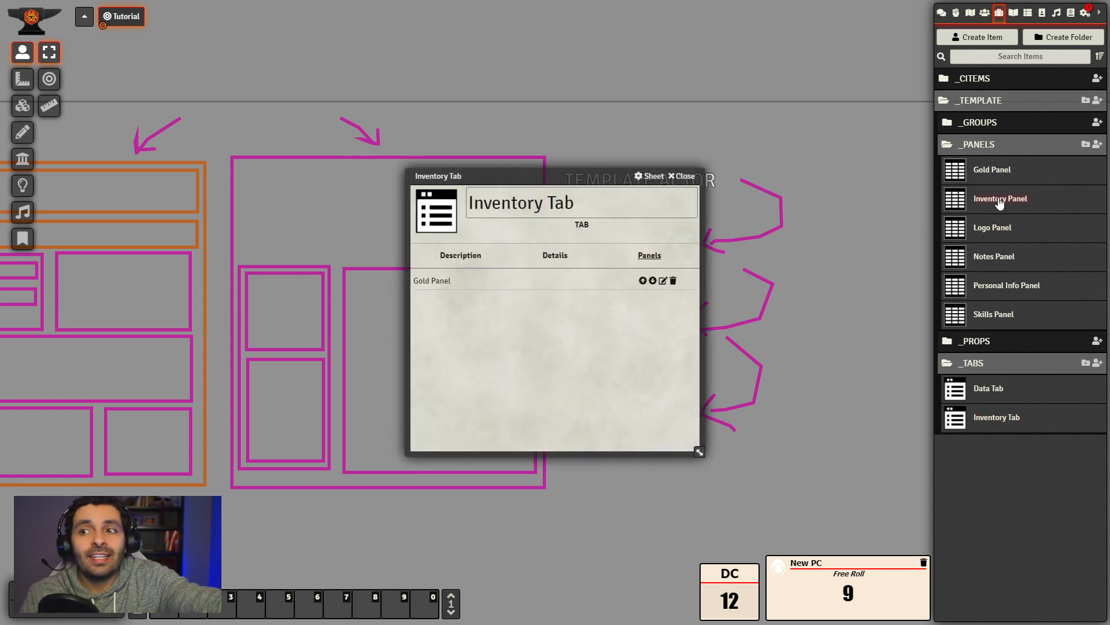
left_click_drag(1000, 202, 508, 357)
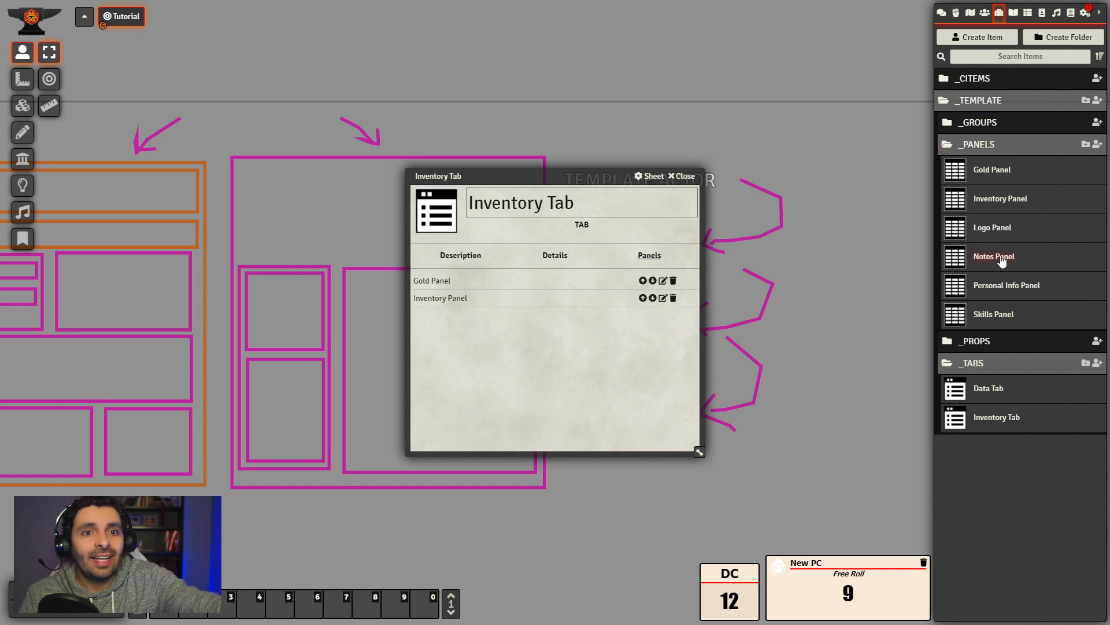
left_click_drag(1002, 260, 518, 398)
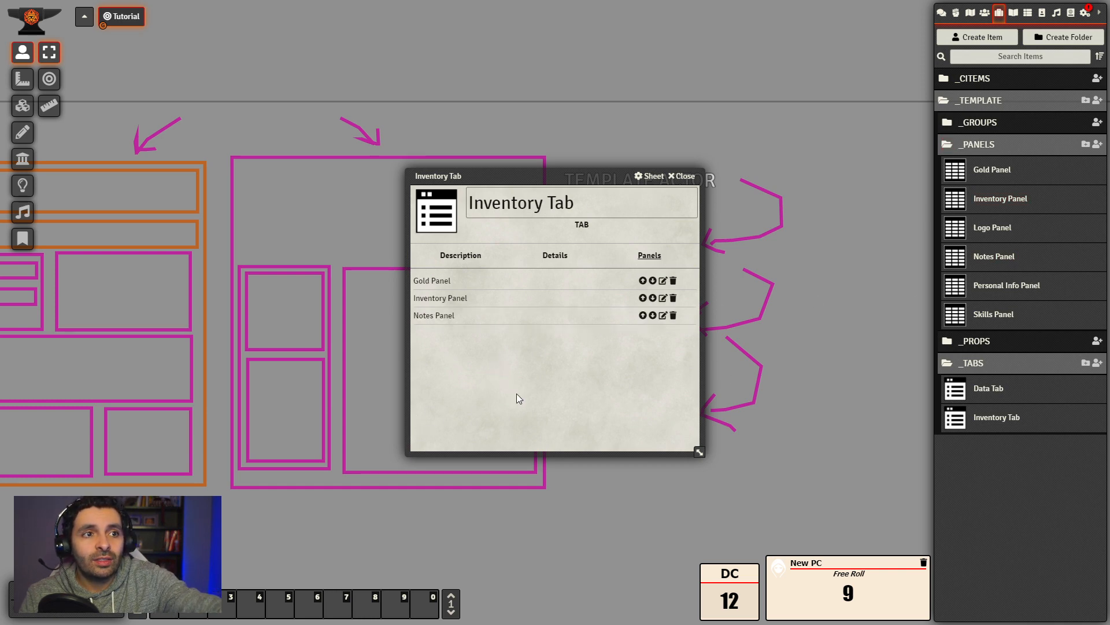
left_click(556, 258)
left_click(461, 255)
left_click(682, 176)
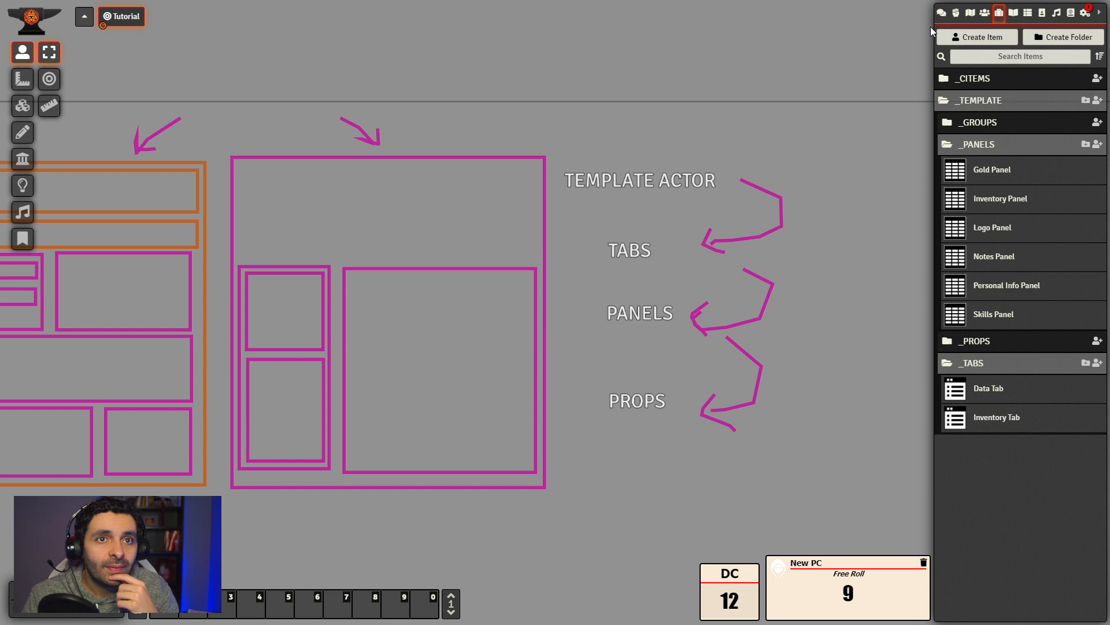
- Rebuild the sheet of the _pctemplate actor with the Inventory Tab's new panels
left_click(986, 13)
left_click(989, 82)
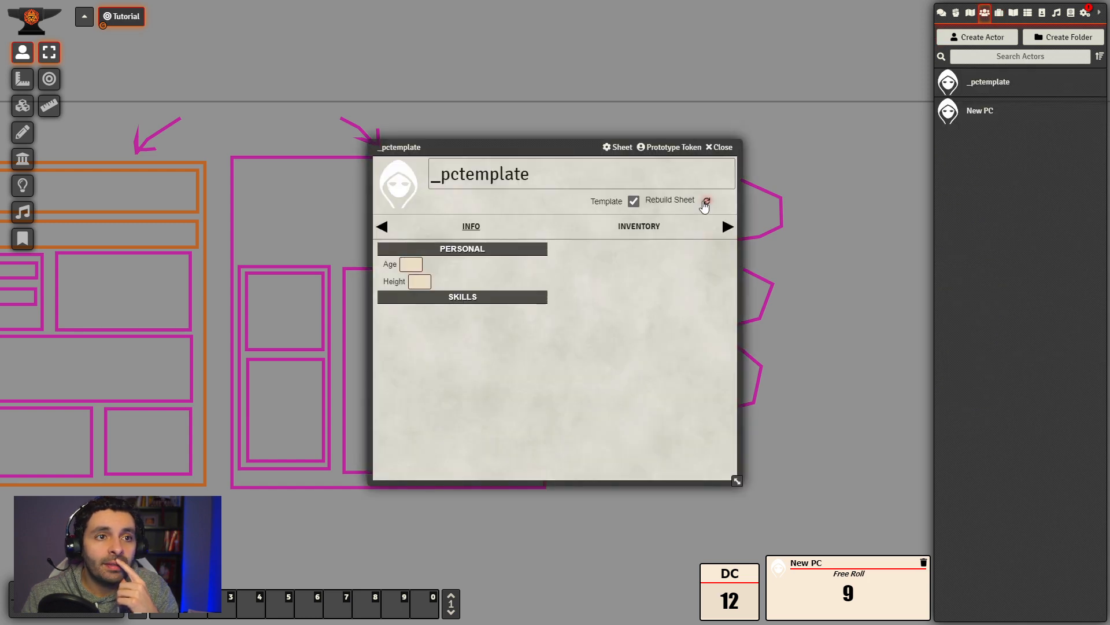
left_click(705, 202)
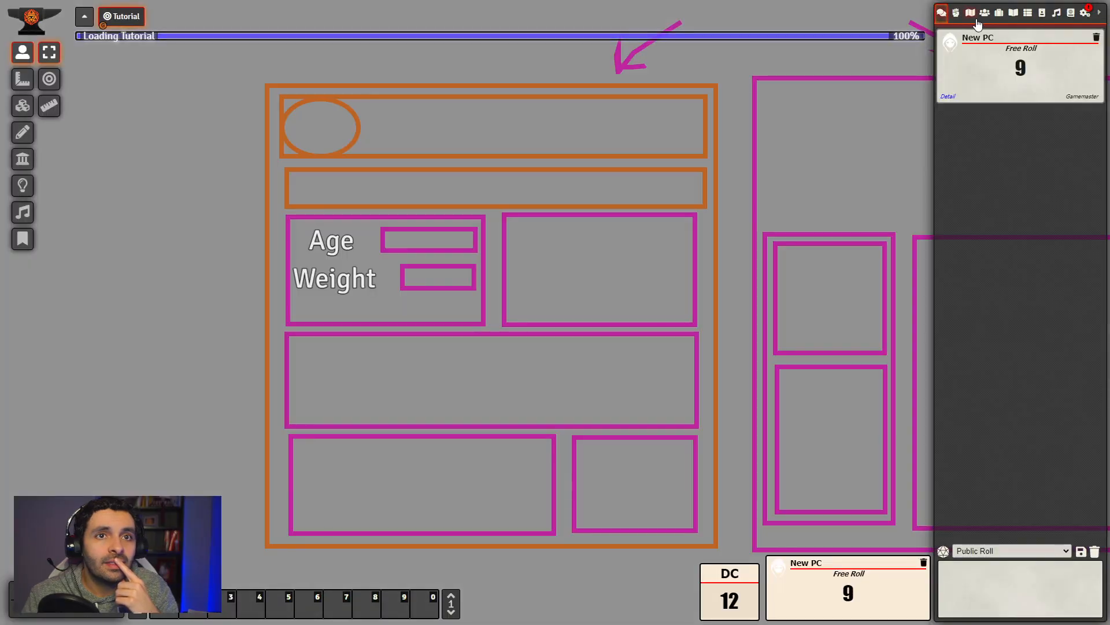
- Open the New PC actor and examine the panel layout of its Inventory tab
left_click(984, 13)
left_click(976, 112)
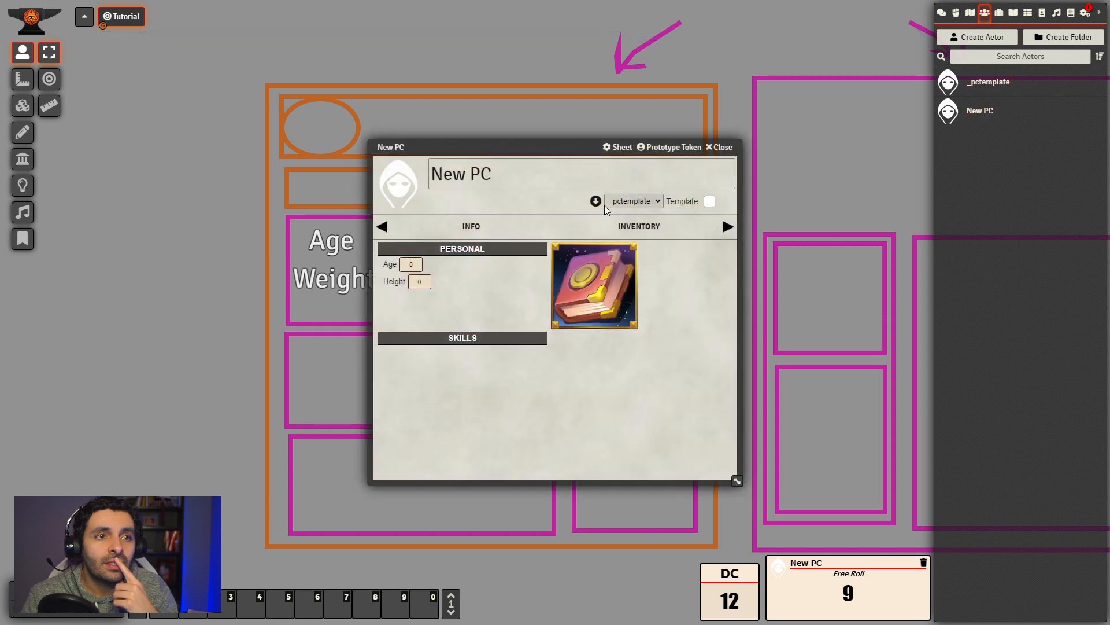
left_click(636, 226)
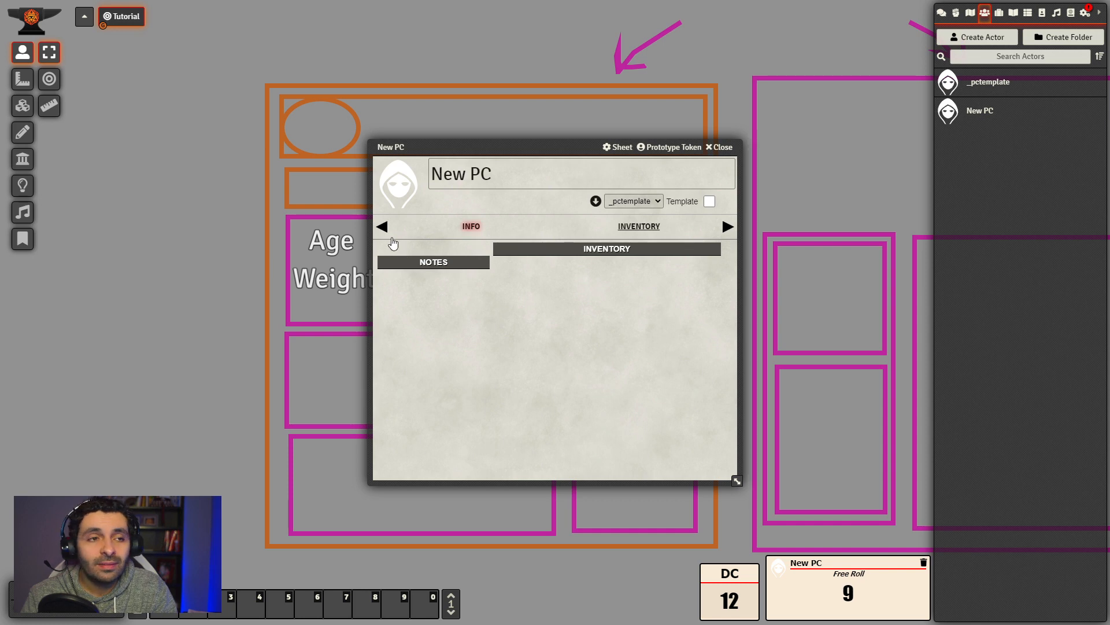
- Duplicate the Height property in the _PROPS folder and rename the copy as Gold
left_click(999, 12)
left_click(1007, 107)
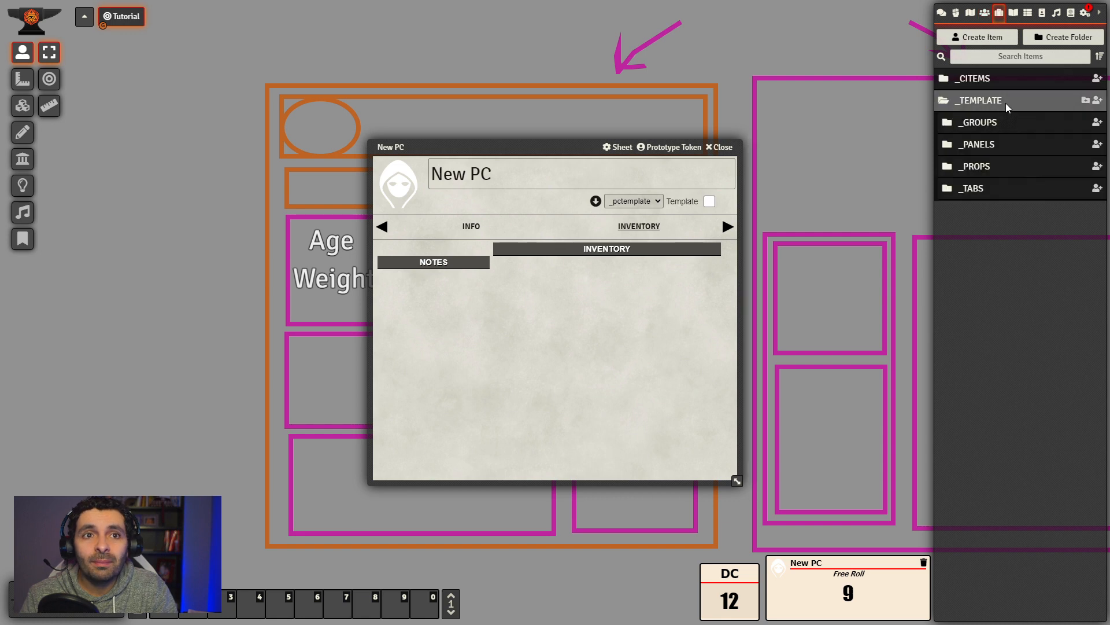
left_click(1000, 168)
right_click(990, 225)
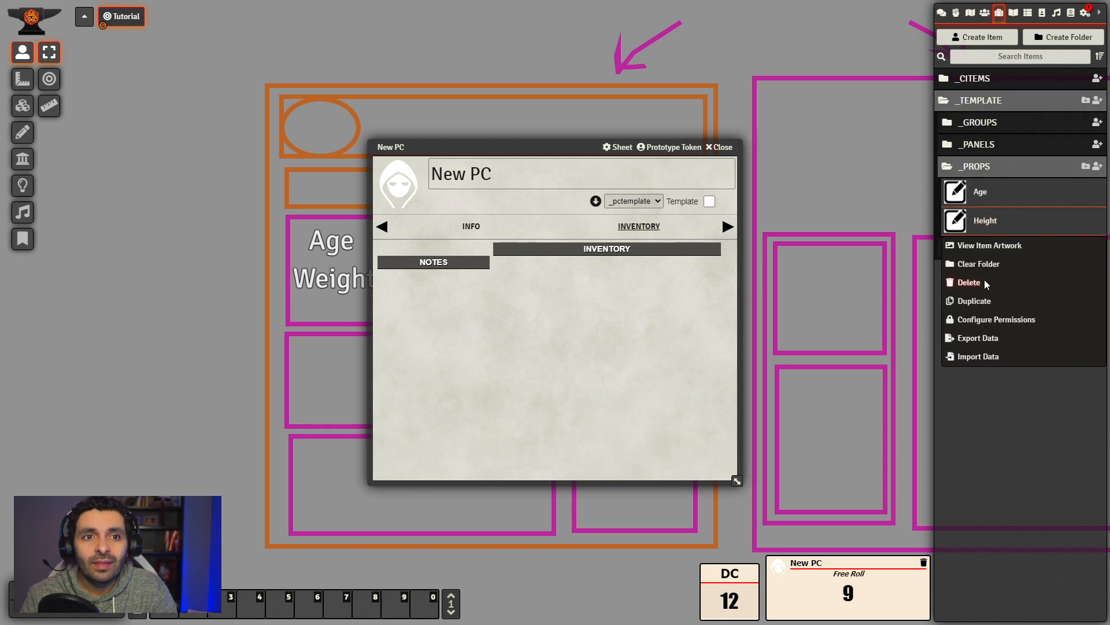
left_click(983, 301)
left_click(993, 263)
left_click_drag(578, 203, 357, 226)
type("Gold")
key("Return")
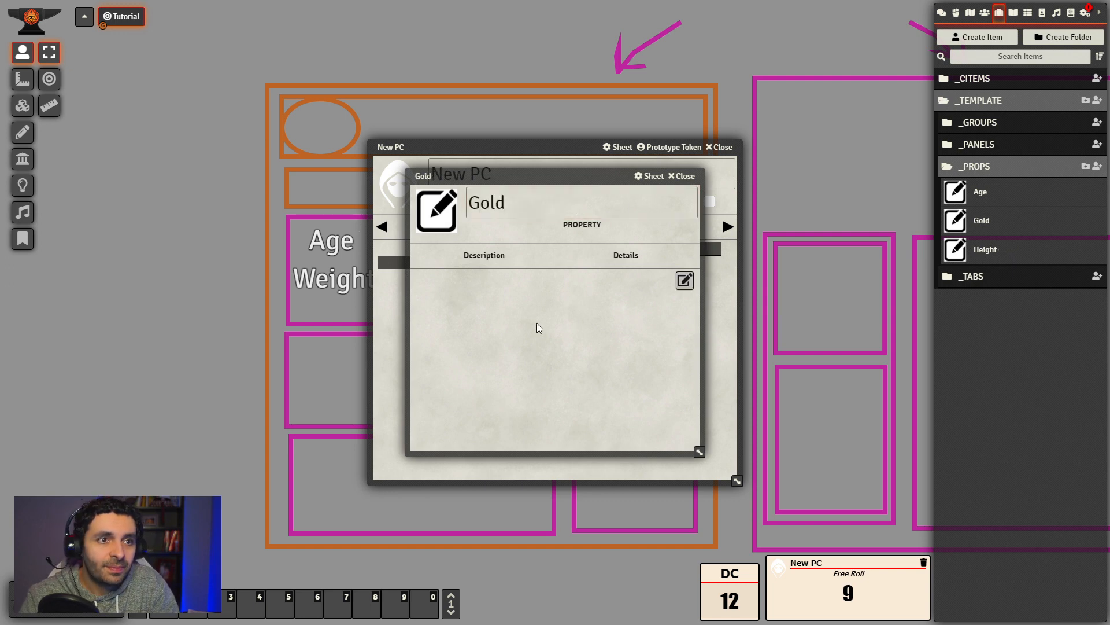
- Set the Gold property's key to gold_prop and its tag to Gold, and close its sheet
left_click(624, 257)
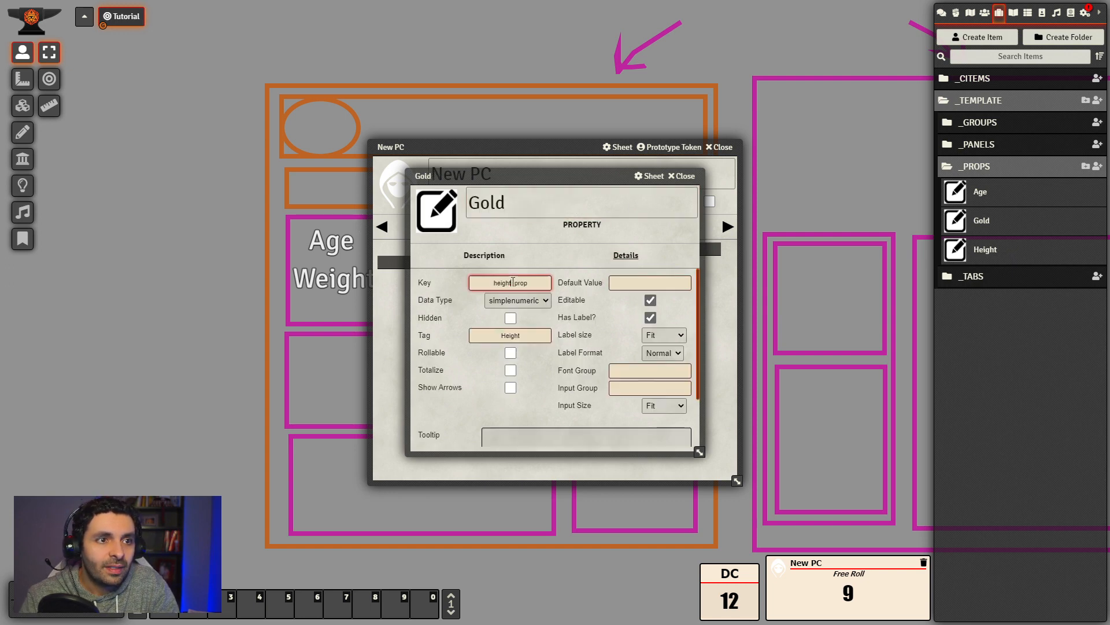
left_click_drag(511, 283, 404, 291)
type("gold")
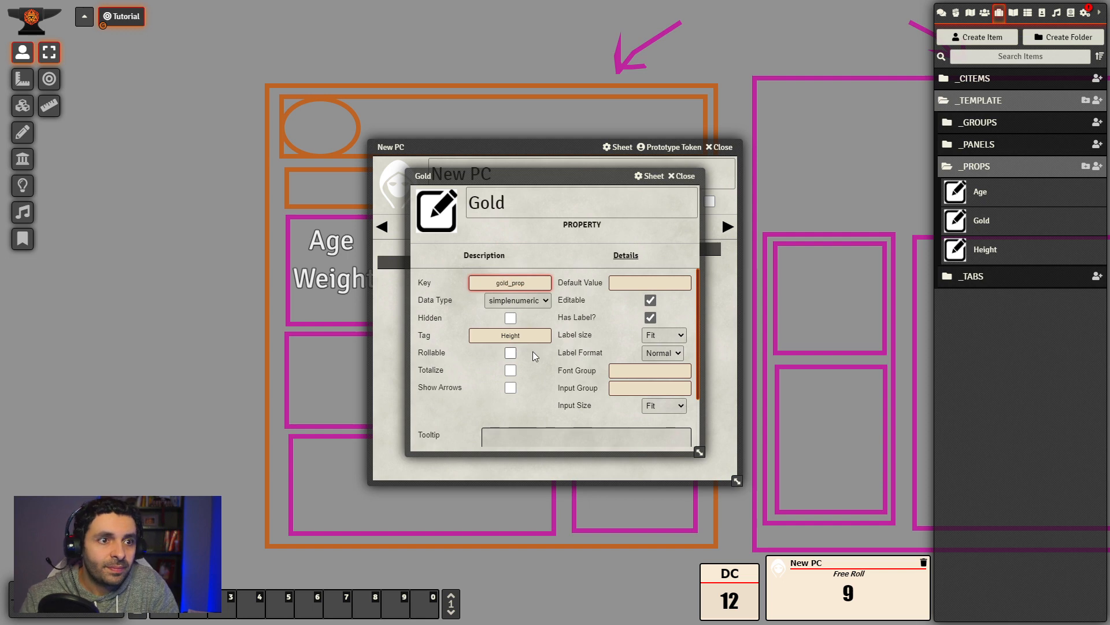
left_click_drag(537, 336, 465, 339)
type("Gold")
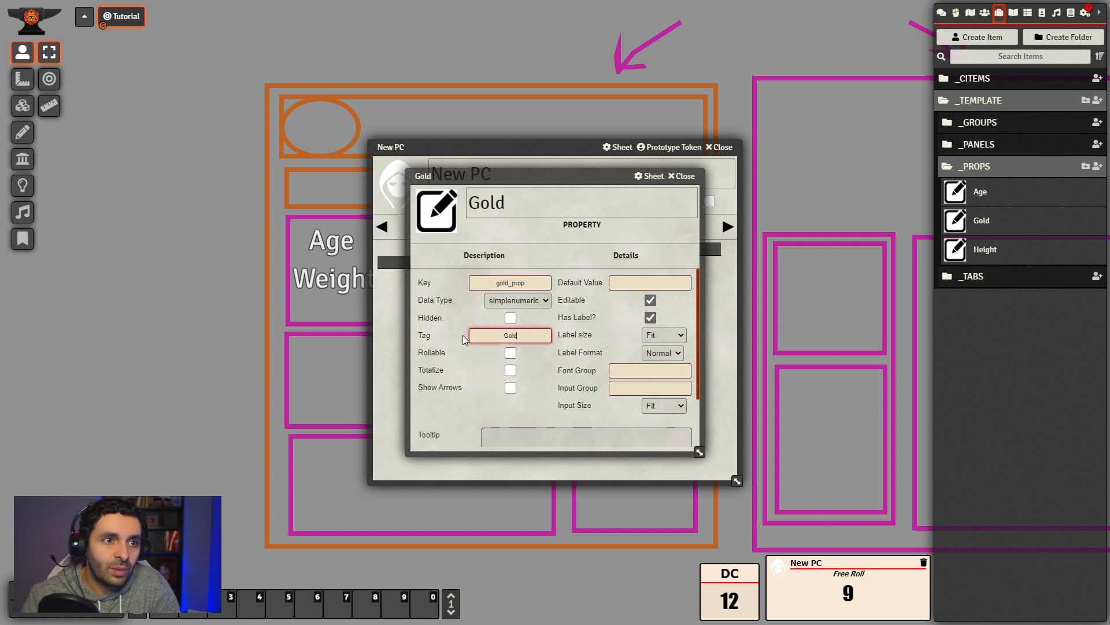
left_click(602, 245)
left_click(685, 177)
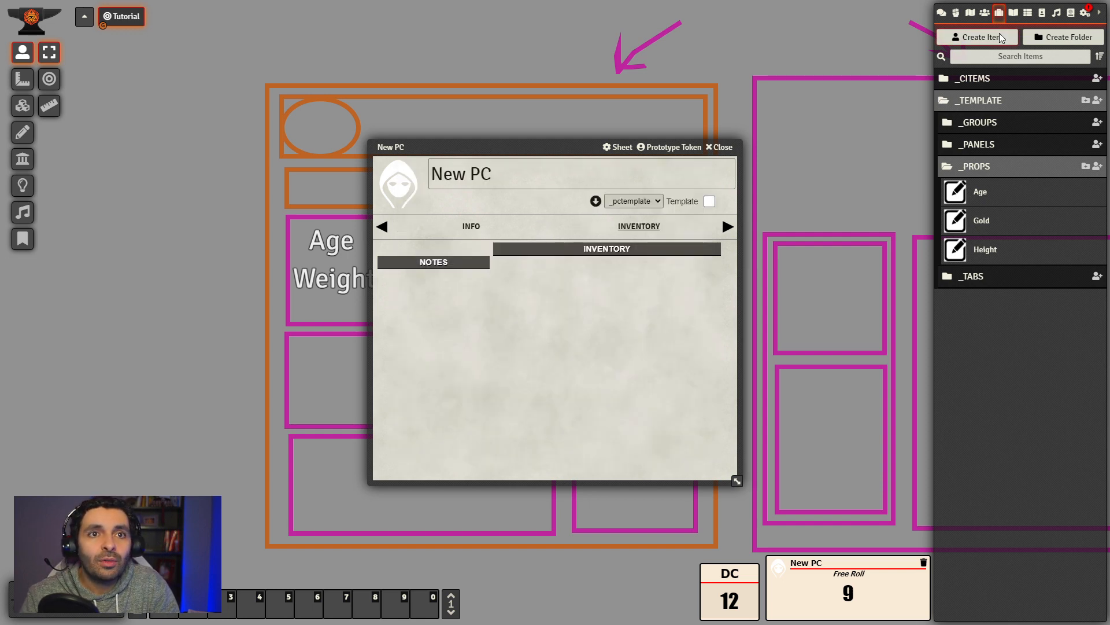
- Add the Gold property to the Gold Panel's properties
left_click(978, 146)
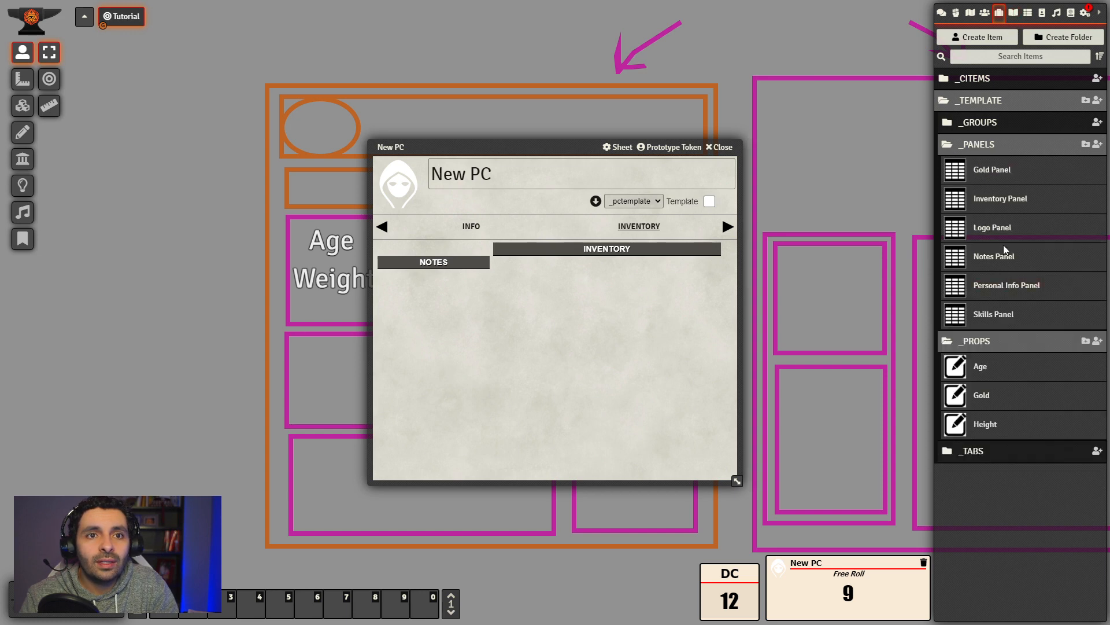
left_click(992, 172)
left_click(656, 266)
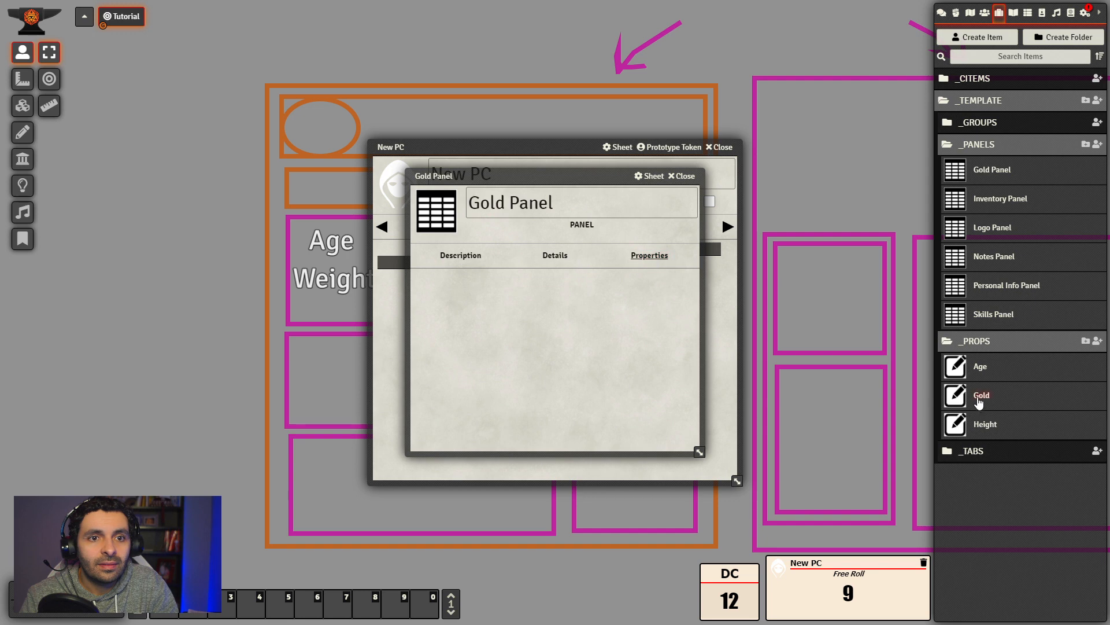
left_click_drag(981, 399, 564, 333)
- Rebuild the _pctemplate actor's sheet with the Gold property included
left_click(985, 13)
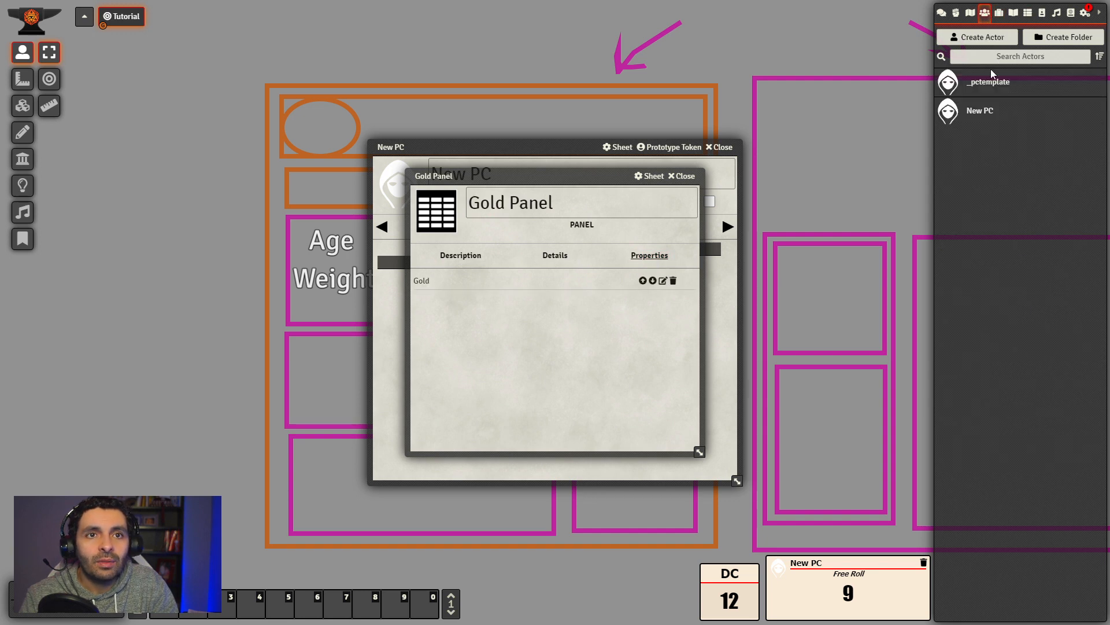
left_click(984, 82)
left_click(706, 202)
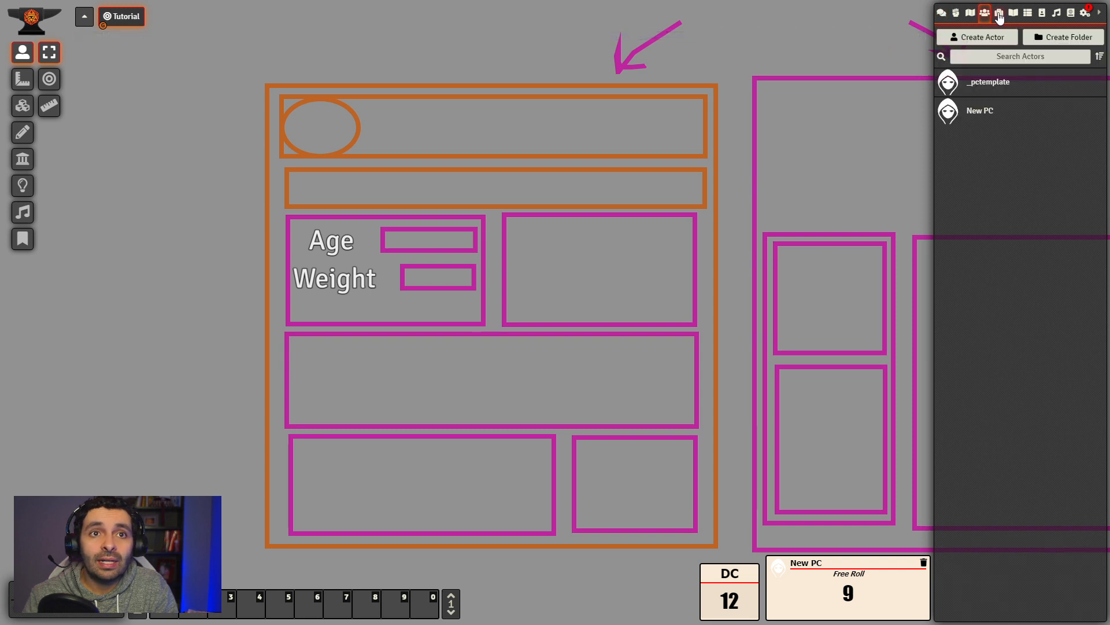
- Reload _pctemplate on the New PC actor with its Inventory tab shown, and move the sheet aside
left_click(983, 14)
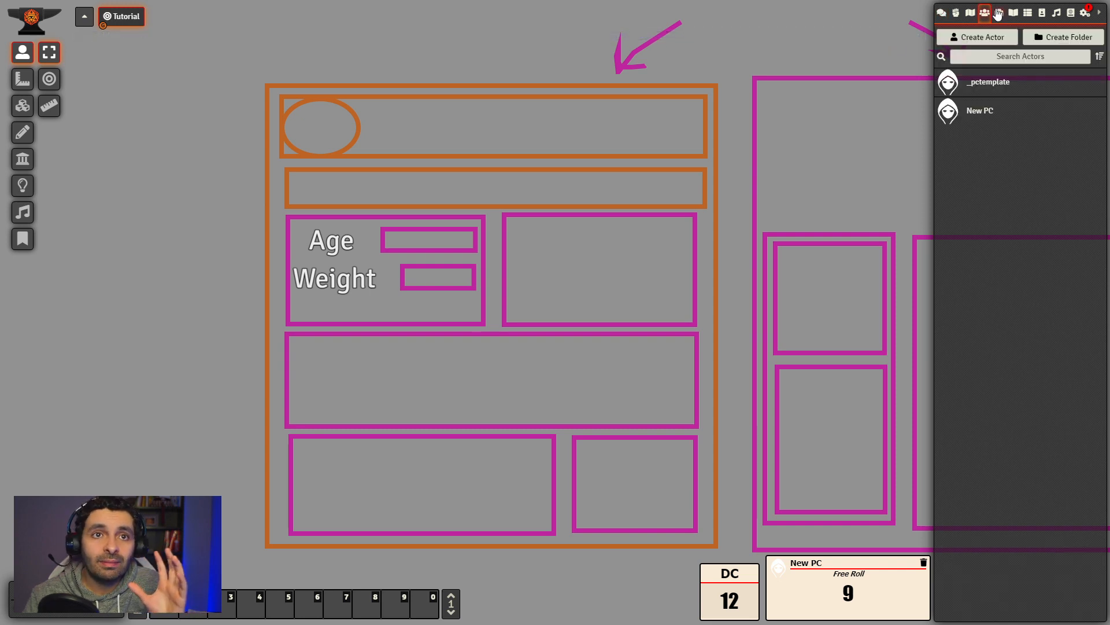
left_click(975, 114)
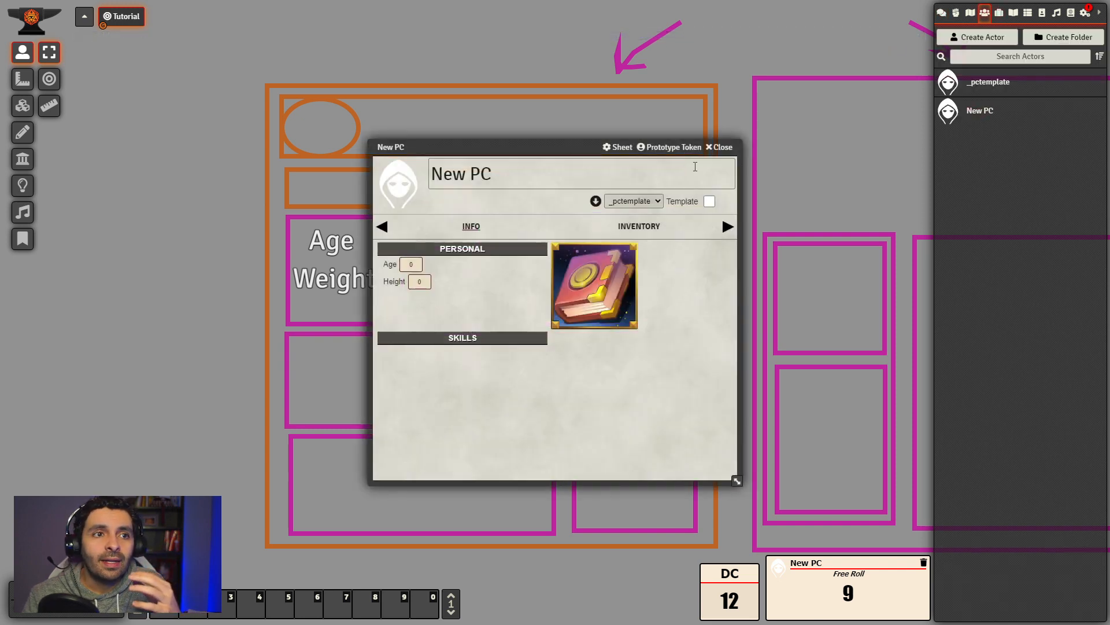
left_click_drag(556, 145, 492, 117)
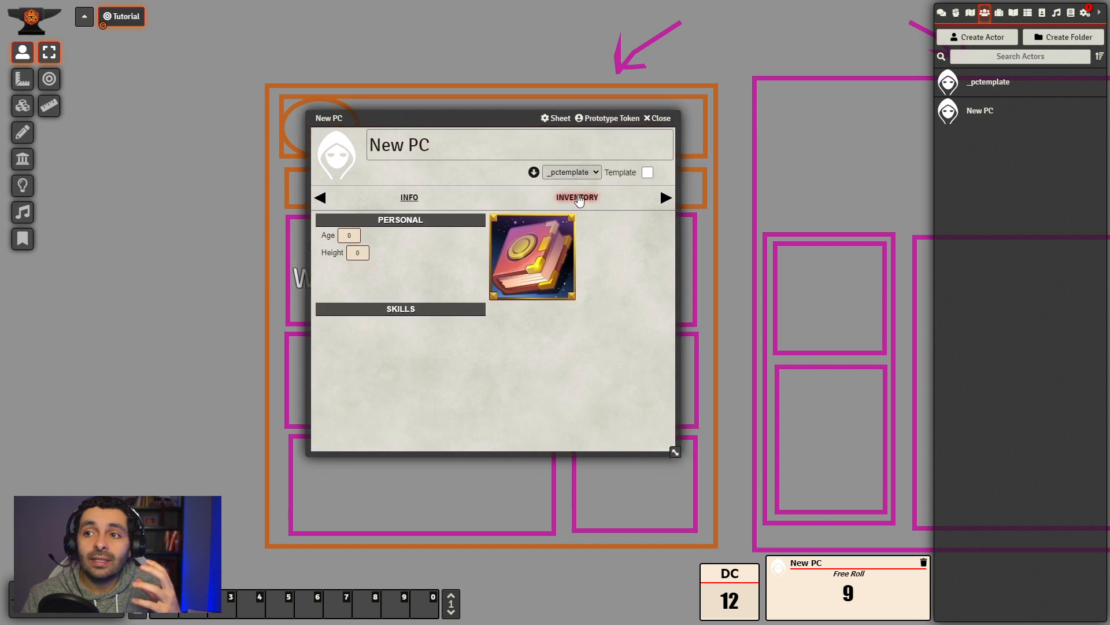
left_click(578, 198)
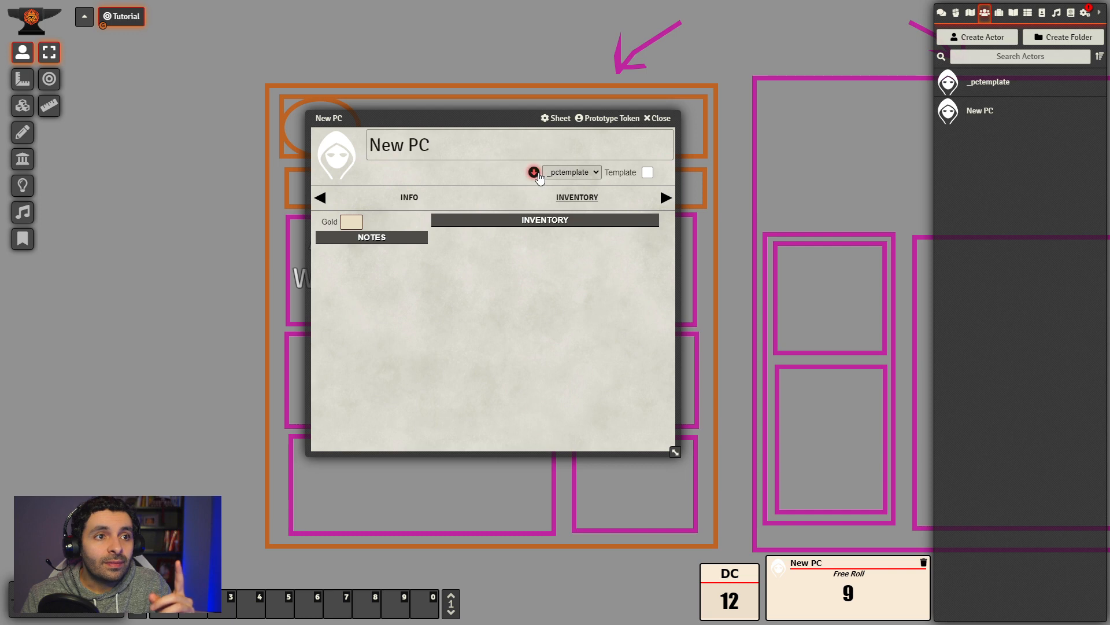
left_click(534, 172)
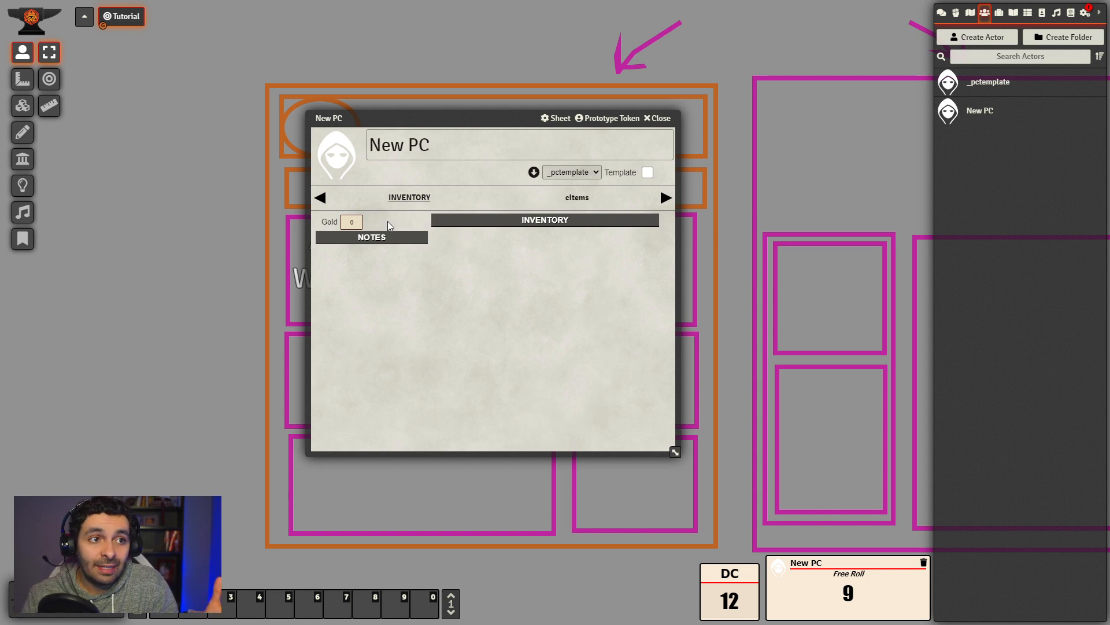
left_click_drag(436, 120, 241, 115)
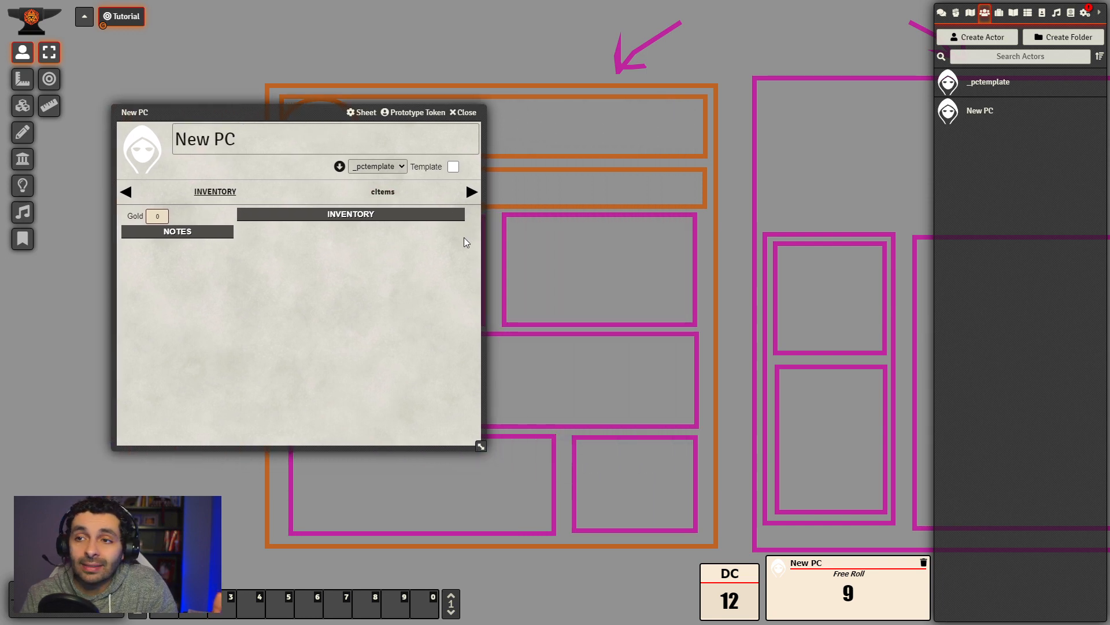
- Duplicate the Gold property in the _PROPS folder and rename the copy to Silver
left_click(998, 13)
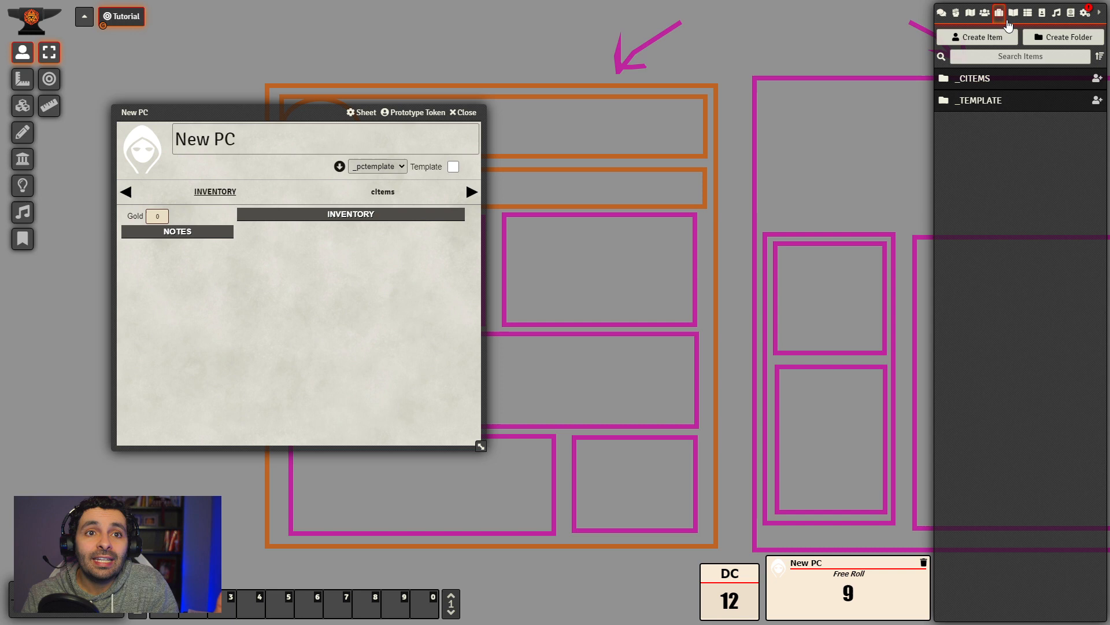
left_click(990, 103)
left_click(998, 167)
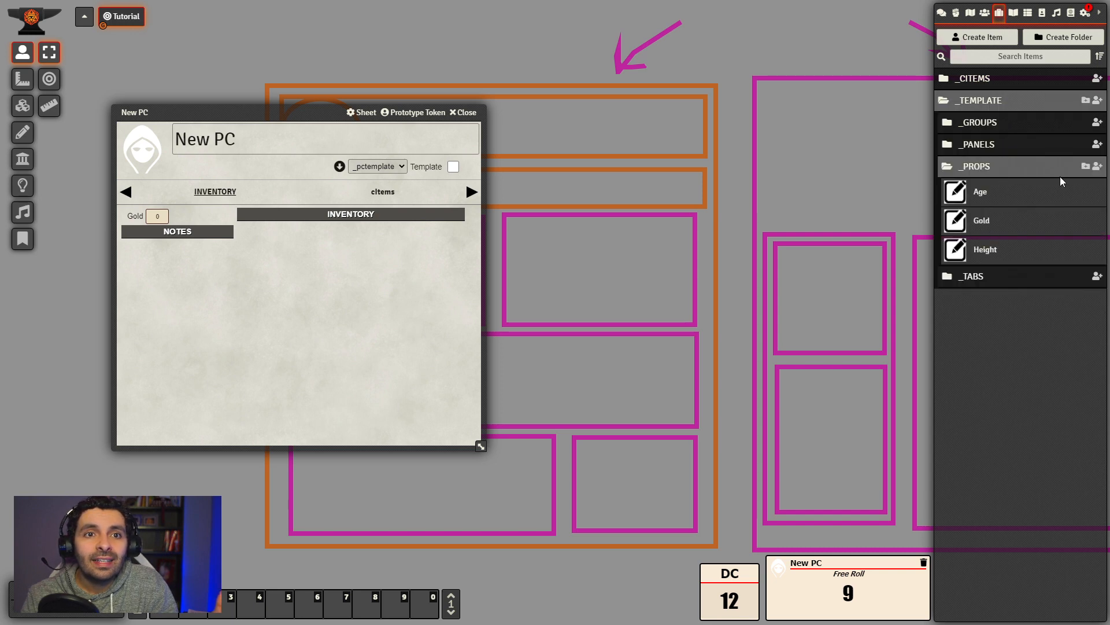
right_click(983, 230)
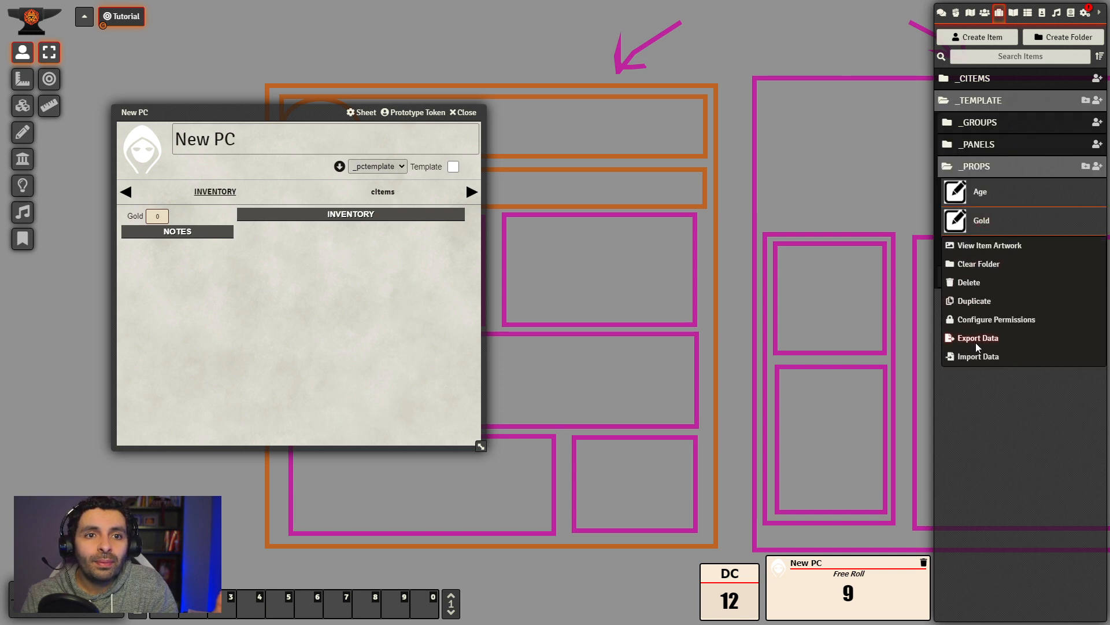
left_click(974, 301)
left_click(994, 254)
left_click(576, 204)
key("ctrl+a")
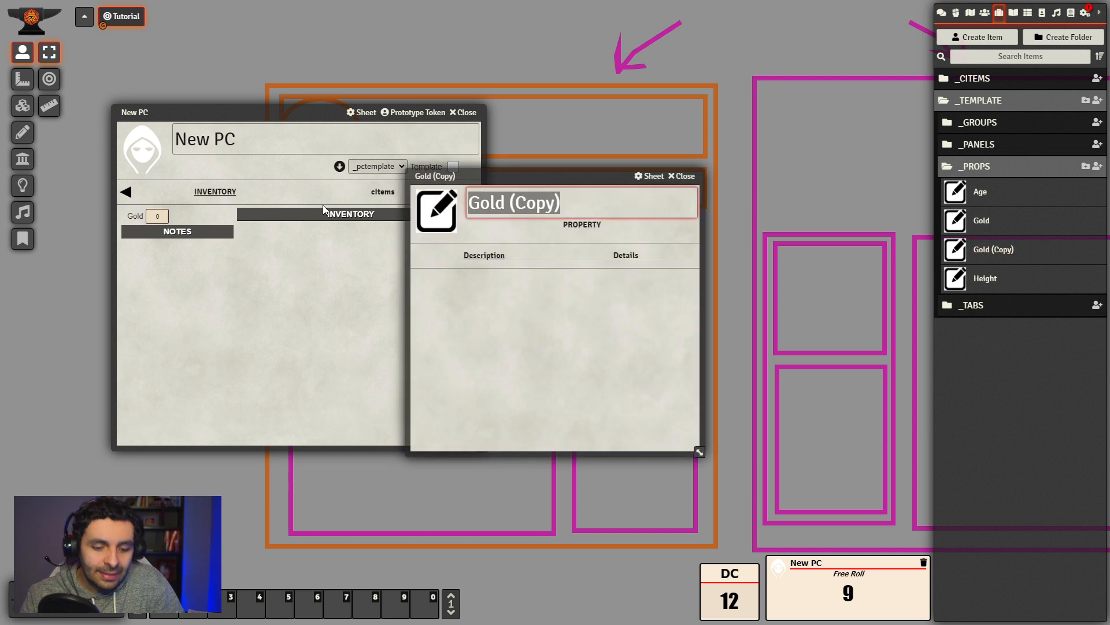
type("Silver")
- Set the Silver property's key to silver_prop and its tag to Silver, and close its sheet
left_click(625, 255)
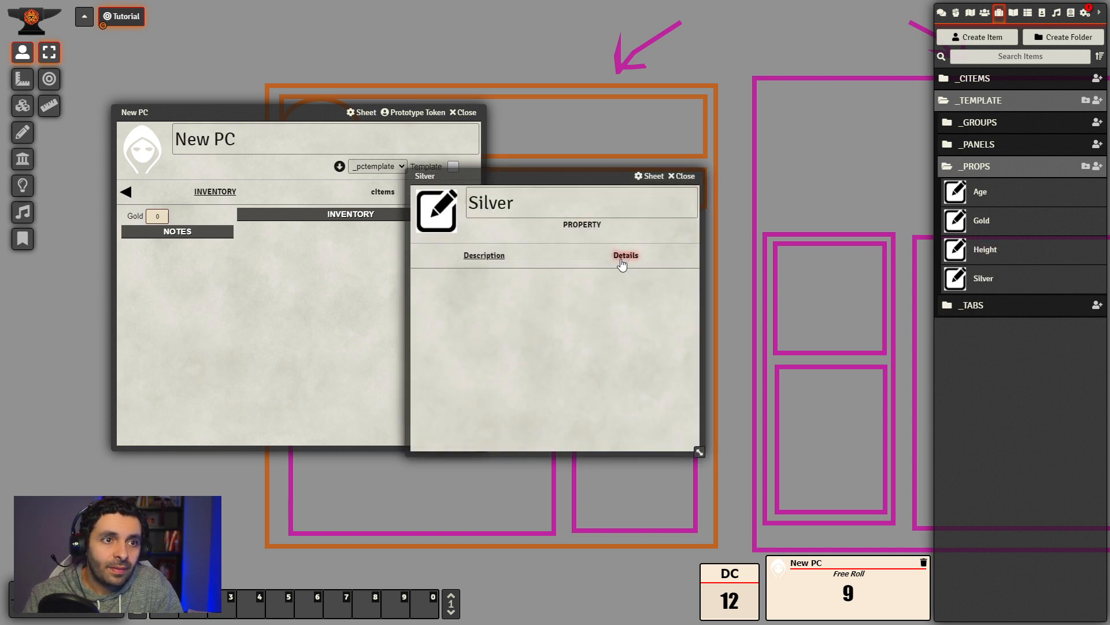
left_click(508, 283)
key("BackSpace")
key("BackSpace")
key("BackSpace")
key("BackSpace")
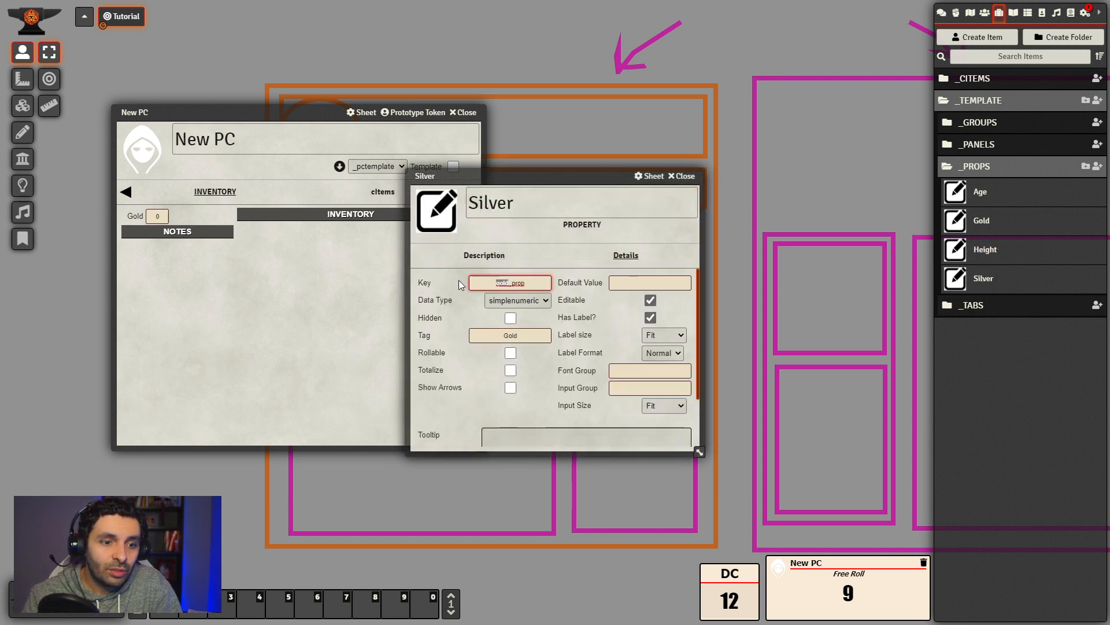
type("silver")
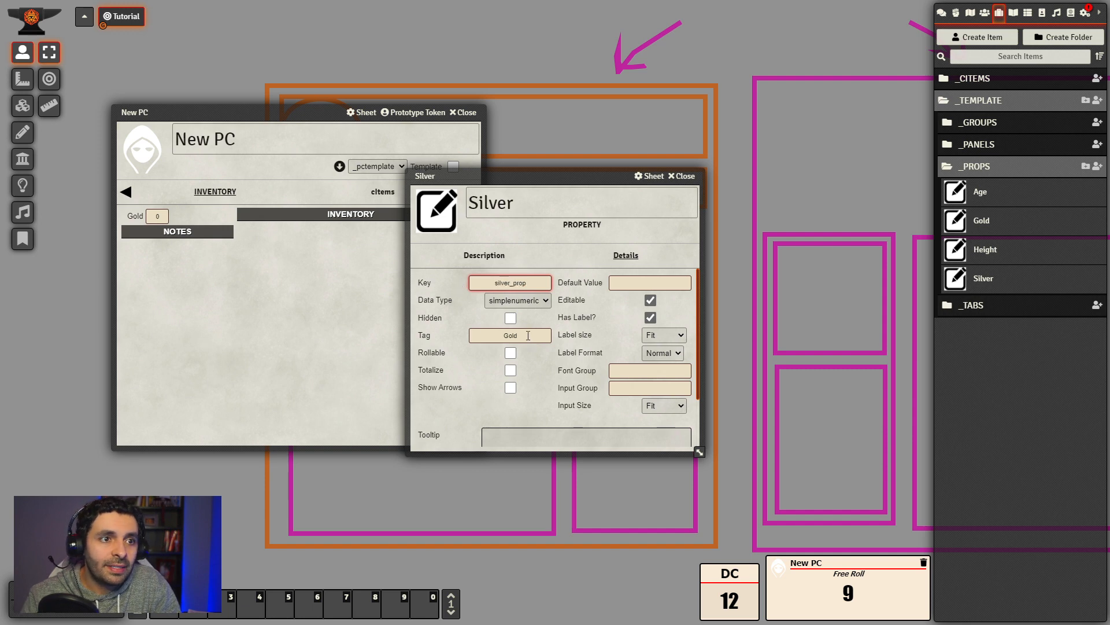
double_click(528, 335)
type("Silver")
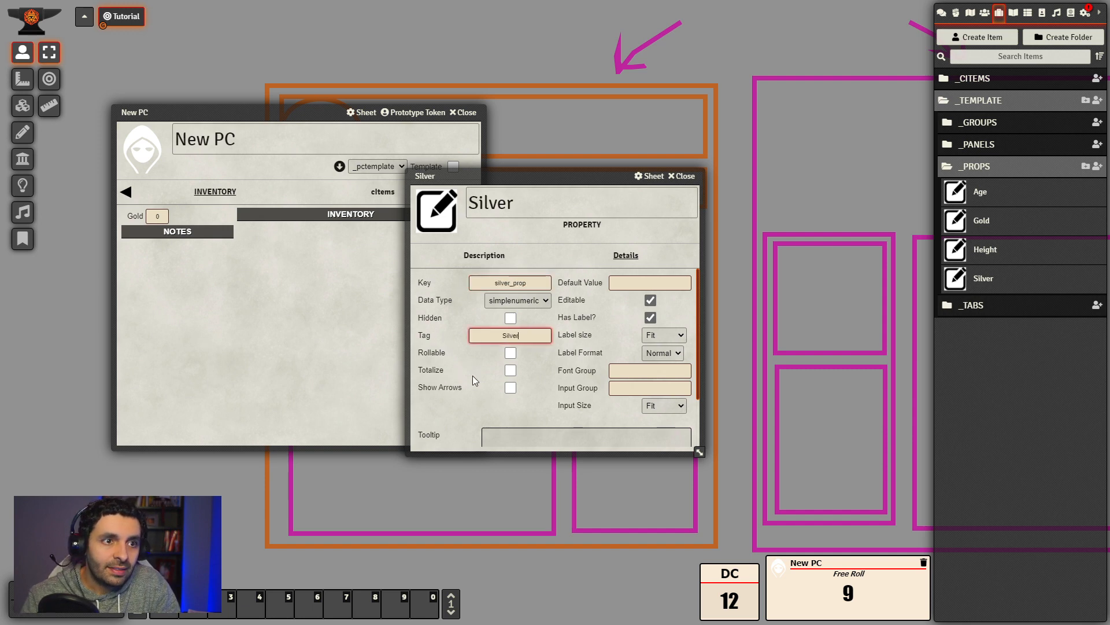
left_click(683, 176)
- Add the Silver property to the Gold Panel's properties and close the panel's sheet
left_click(996, 148)
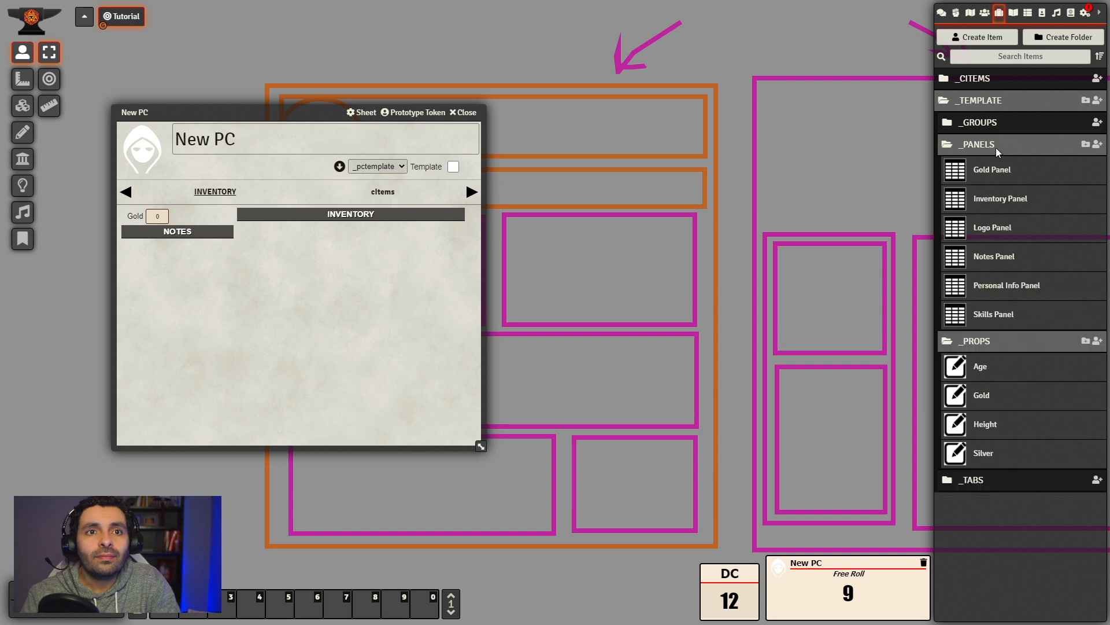
left_click(993, 170)
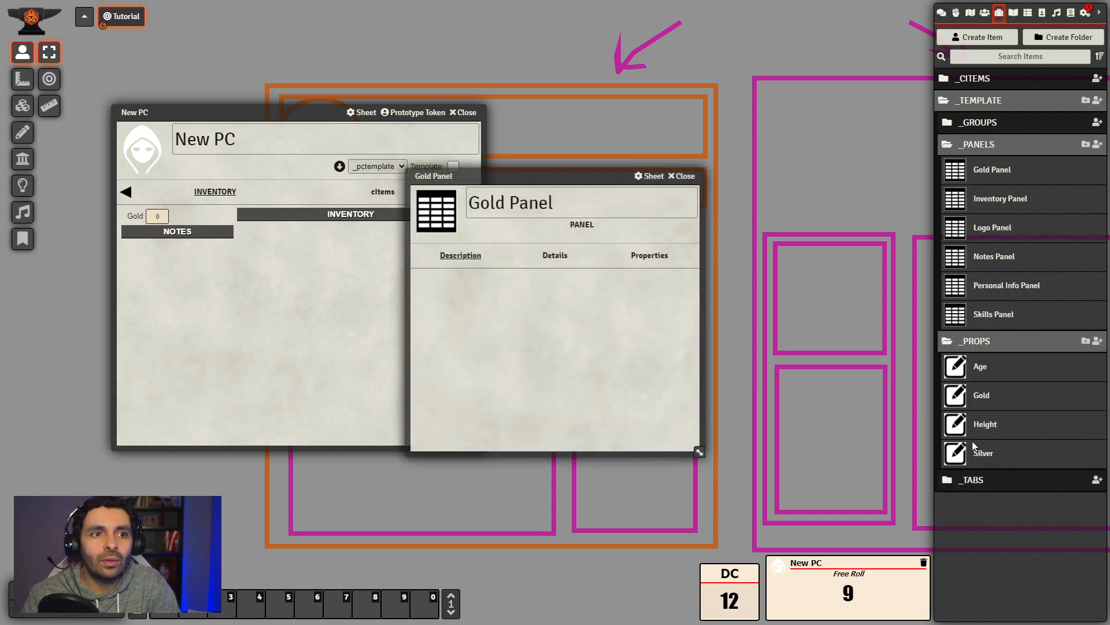
left_click(649, 256)
left_click_drag(983, 453, 556, 325)
left_click(682, 177)
- Rebuild the _pctemplate actor's sheet with the Silver property, and check the Inventory tab on the New PC actor
left_click(985, 12)
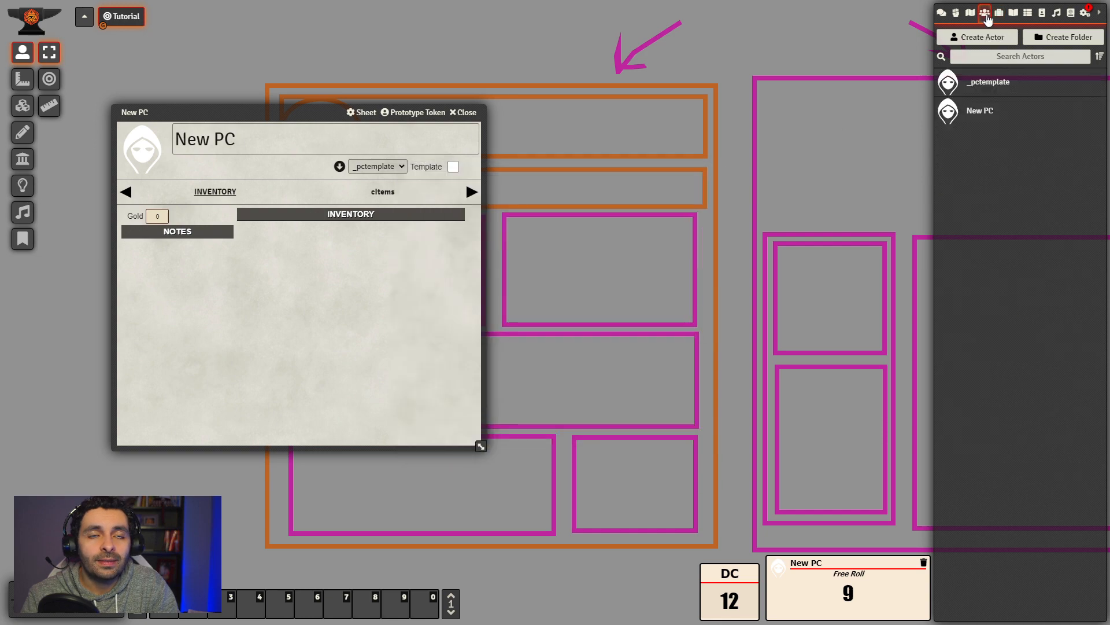
left_click(990, 82)
left_click(706, 201)
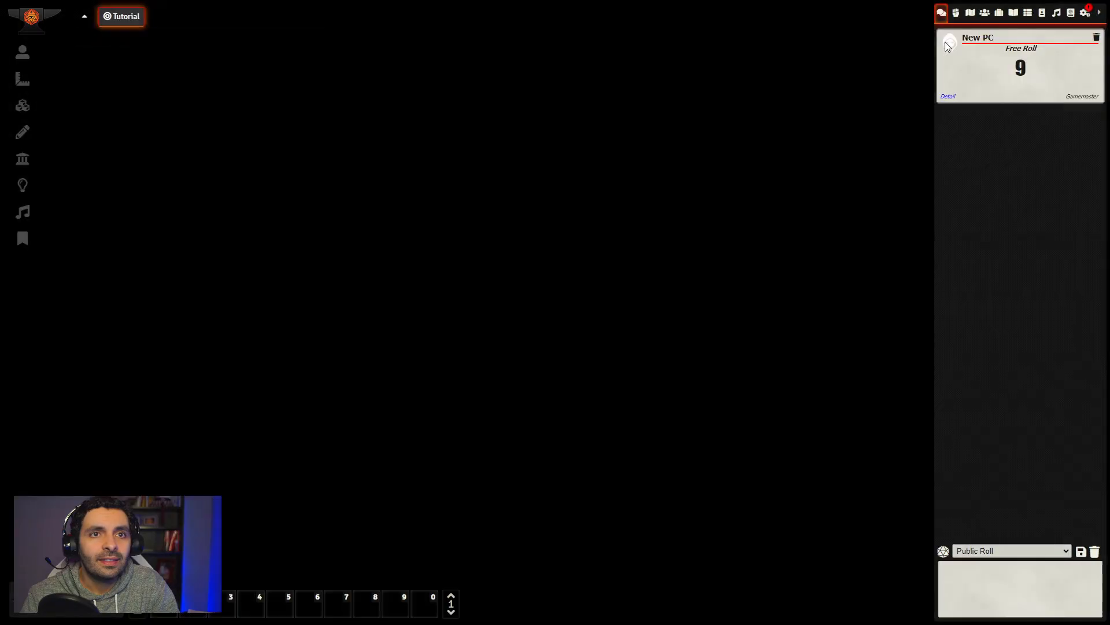
left_click(985, 12)
left_click(988, 112)
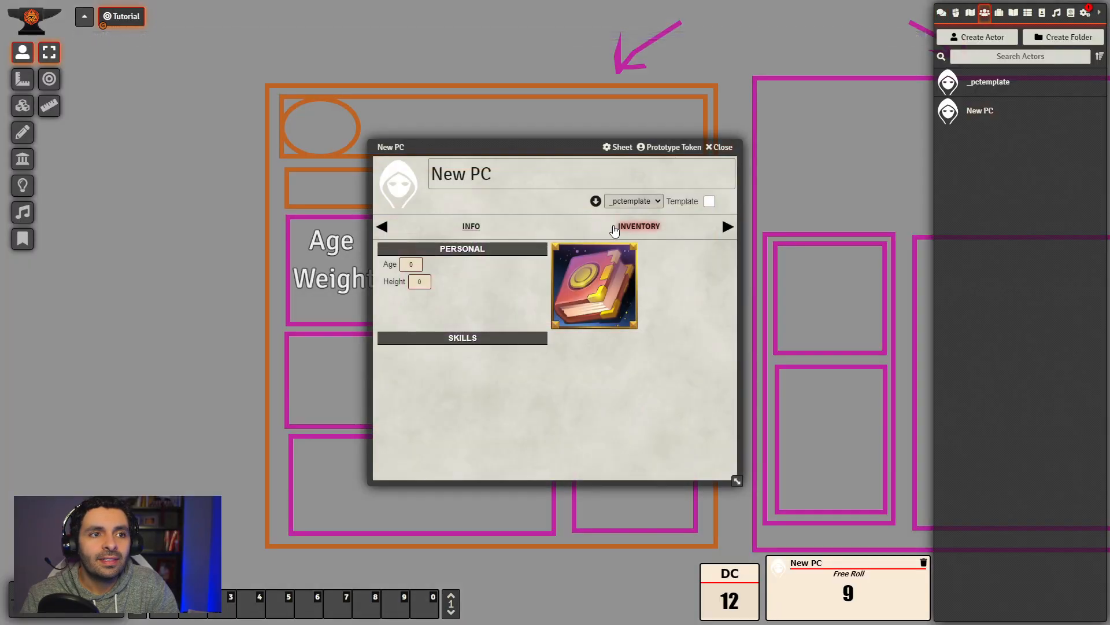
left_click(639, 226)
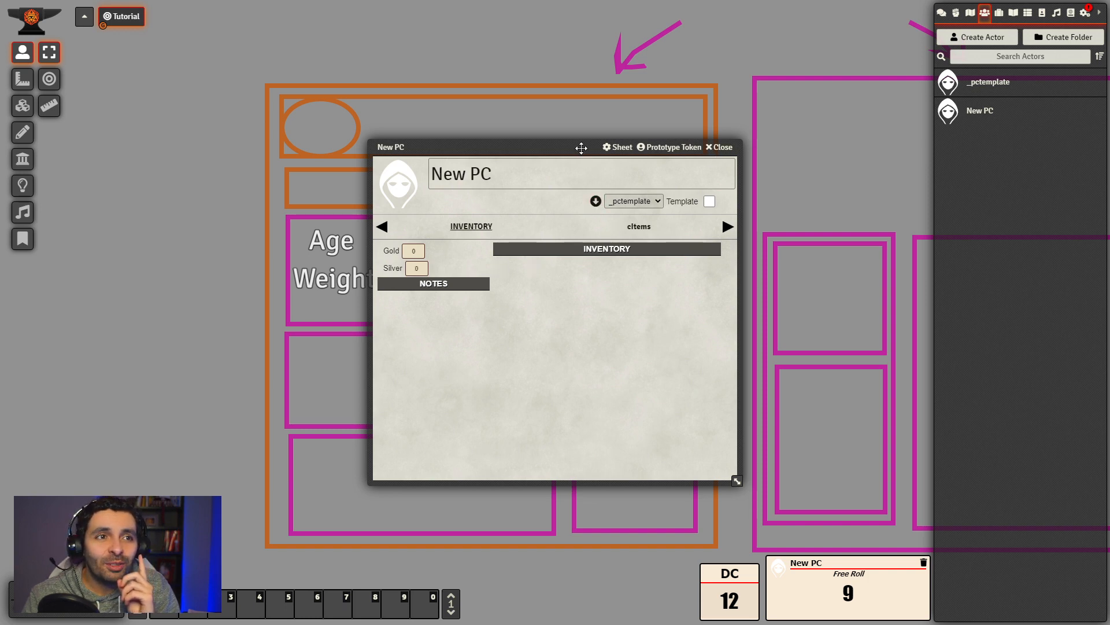
left_click_drag(581, 148, 514, 115)
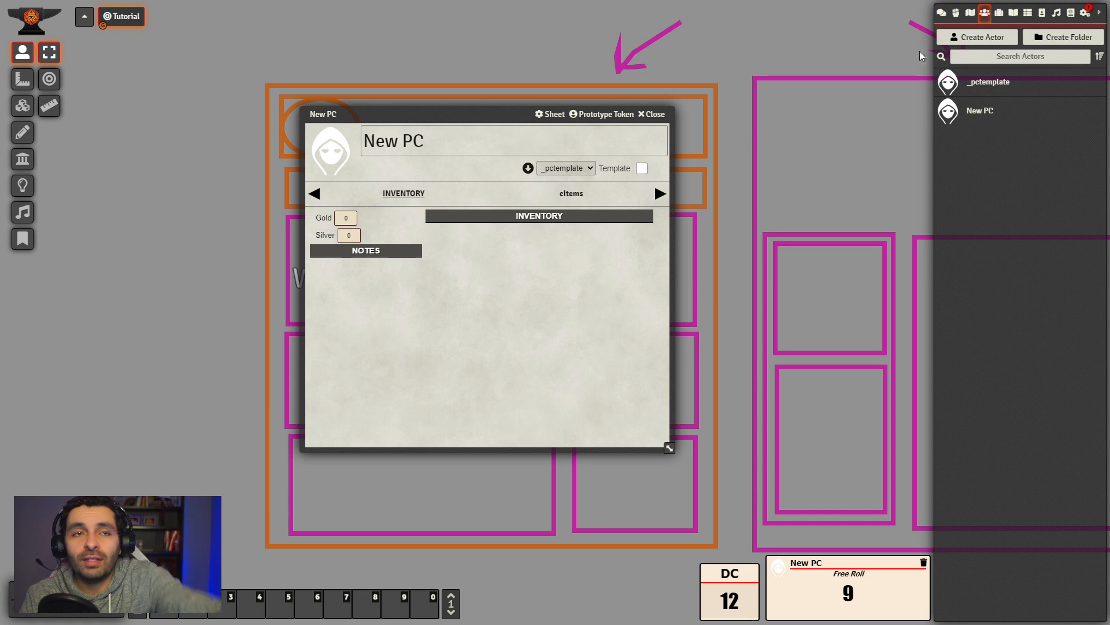
- Open the Inventory Panel from the _PANELS folder, show its properties and move its sheet aside
left_click(999, 13)
left_click(1010, 99)
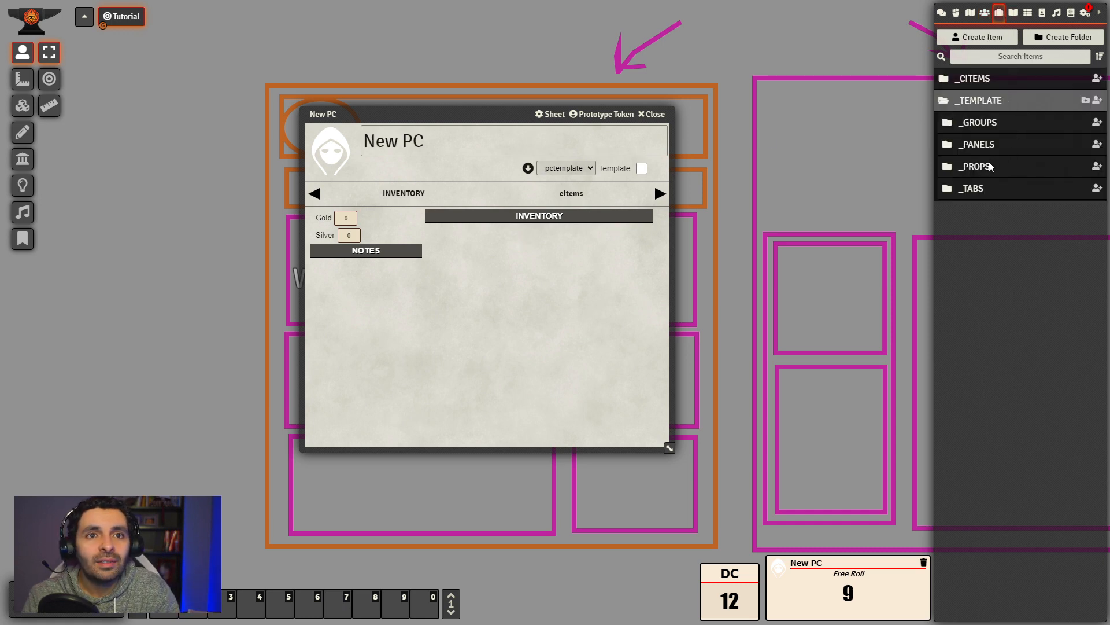
left_click(989, 165)
left_click(983, 144)
left_click(987, 199)
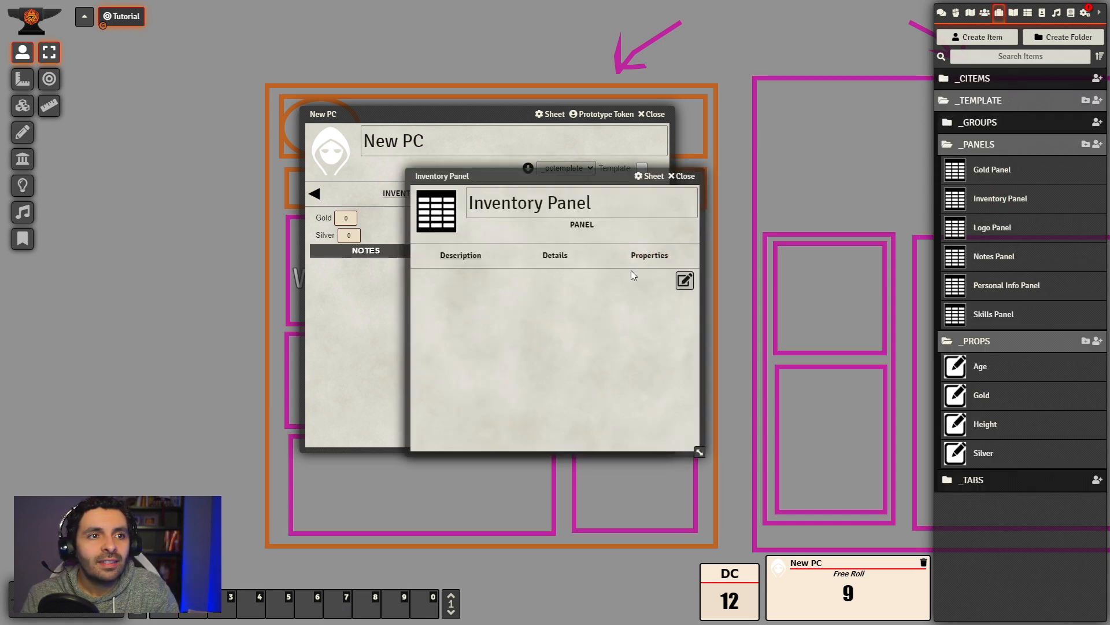
left_click(552, 257)
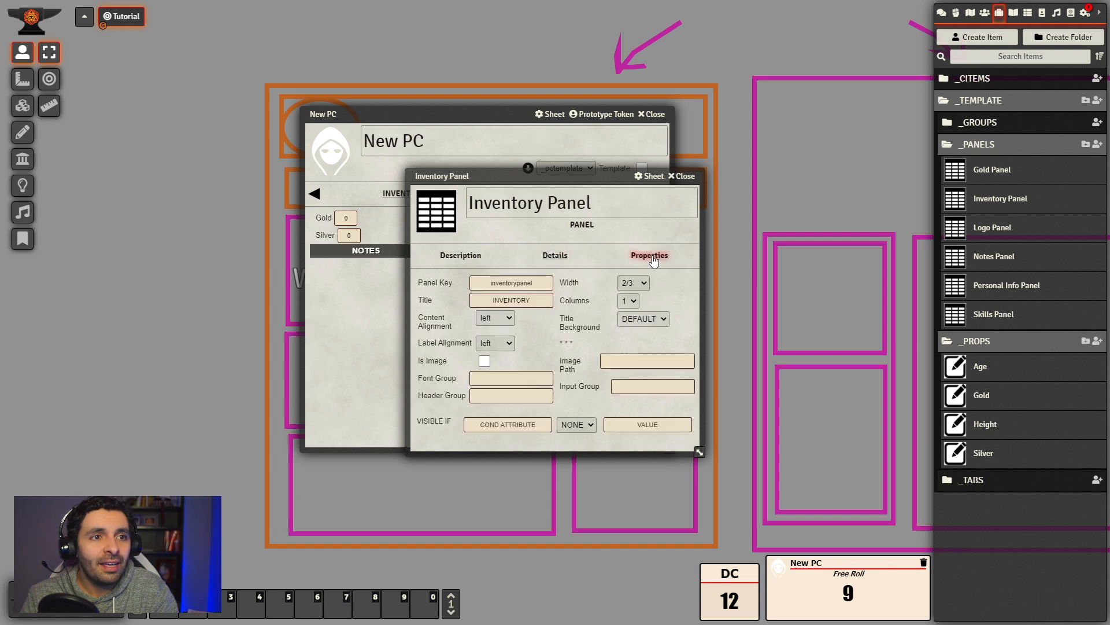
left_click_drag(552, 183, 715, 281)
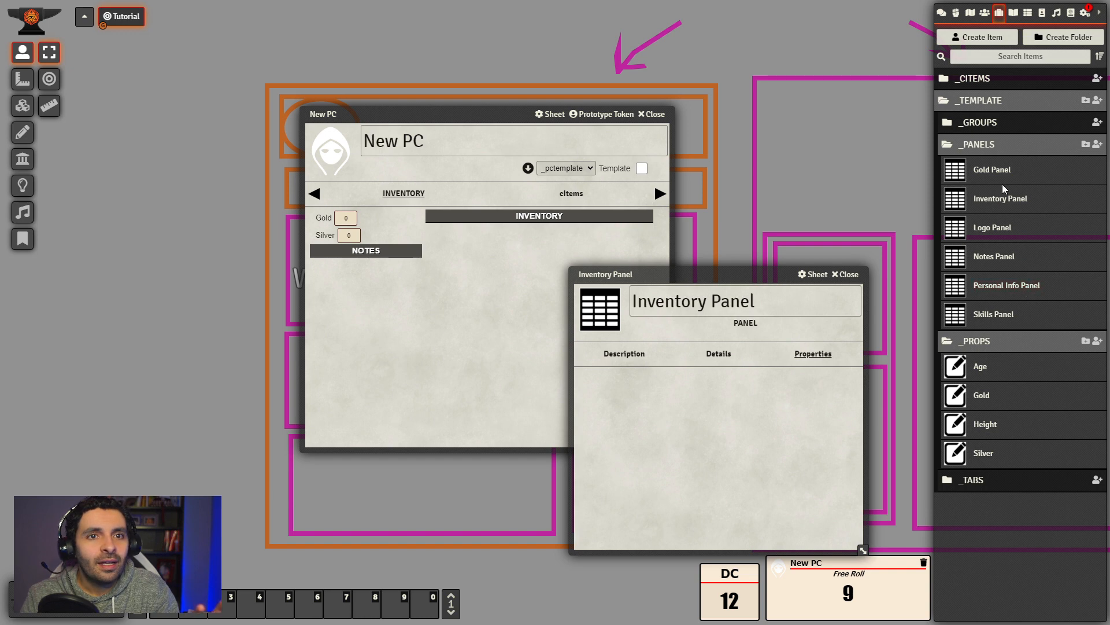
- Remove the Silver property from the Gold Panel and add it to the Inventory Panel's properties
left_click(993, 170)
left_click(668, 259)
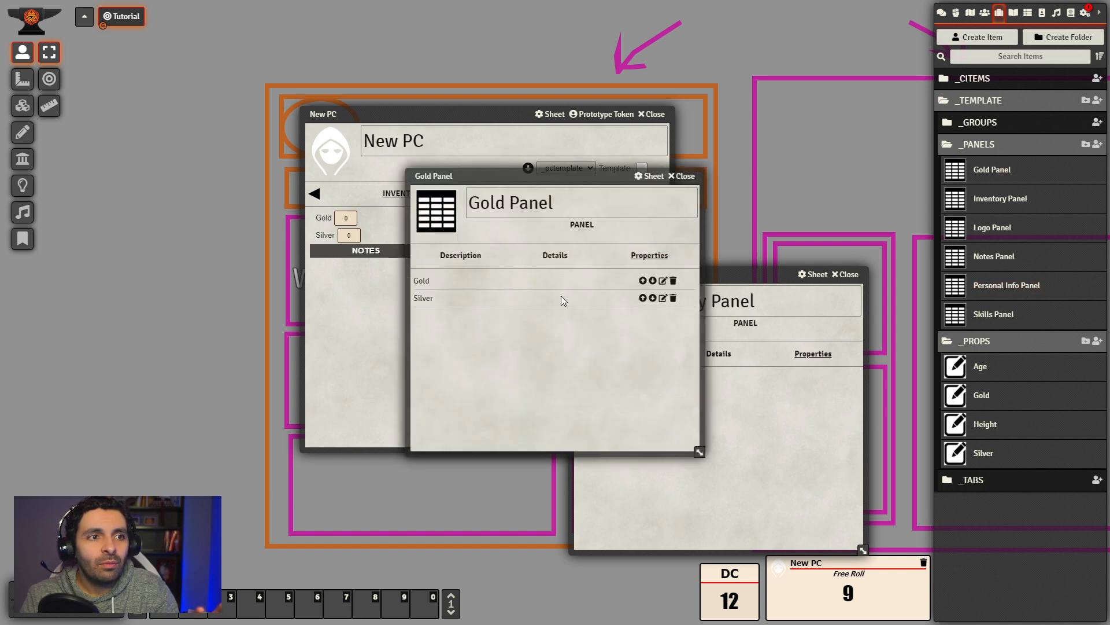
left_click(673, 301)
left_click(768, 340)
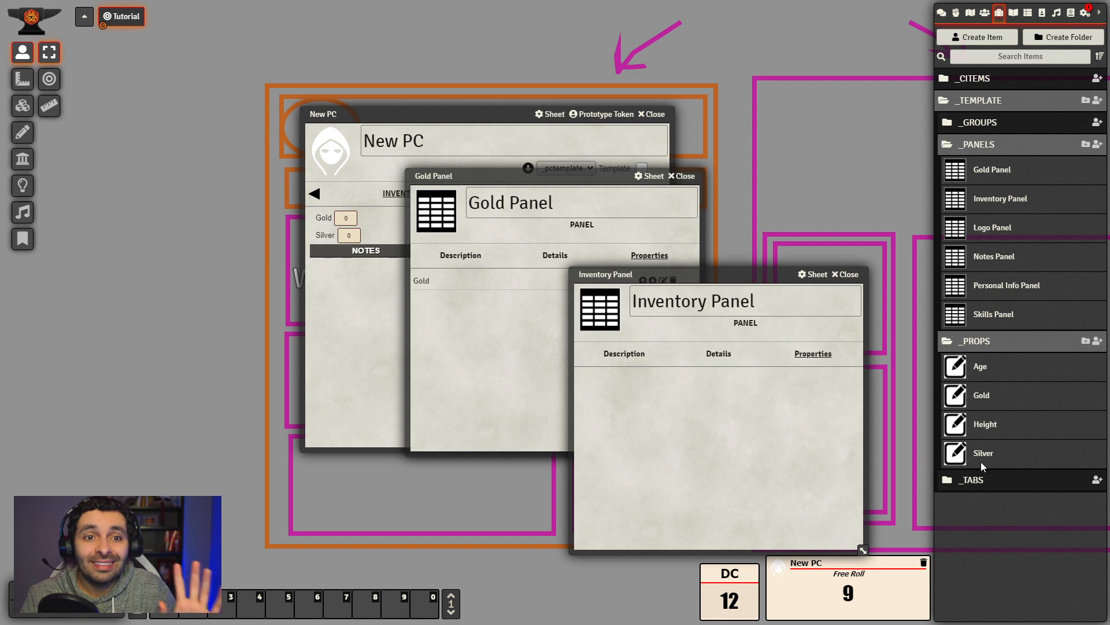
left_click_drag(983, 456, 649, 427)
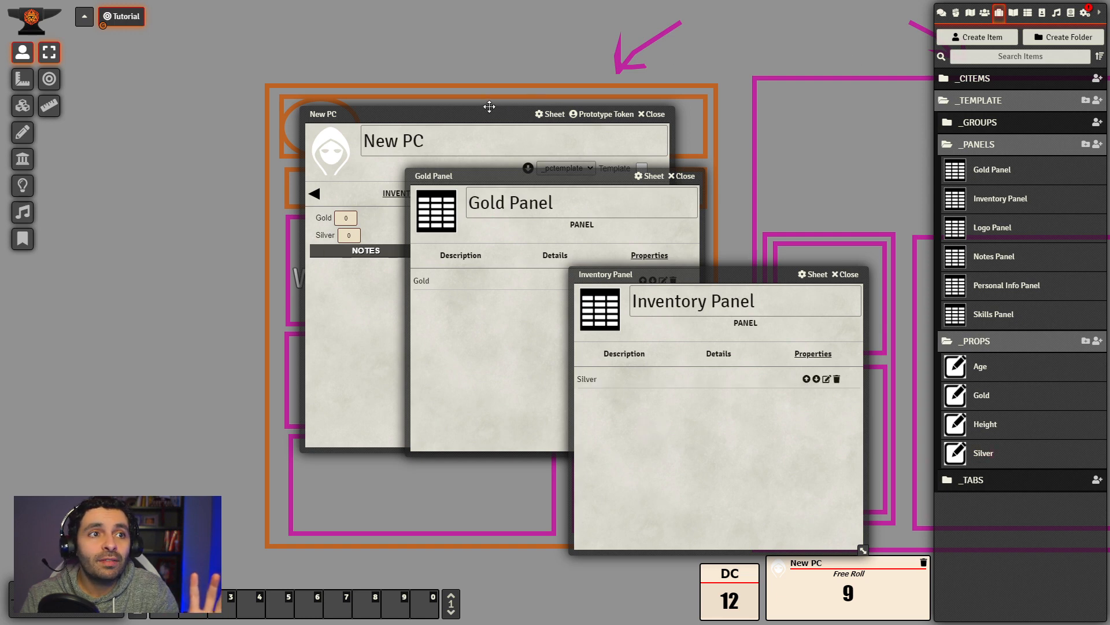
- Rebuild _pctemplate with Silver in the Inventory Panel, then reopen the New PC actor on its Inventory tab and move the sheet aside
left_click_drag(488, 106, 340, 65)
left_click(985, 13)
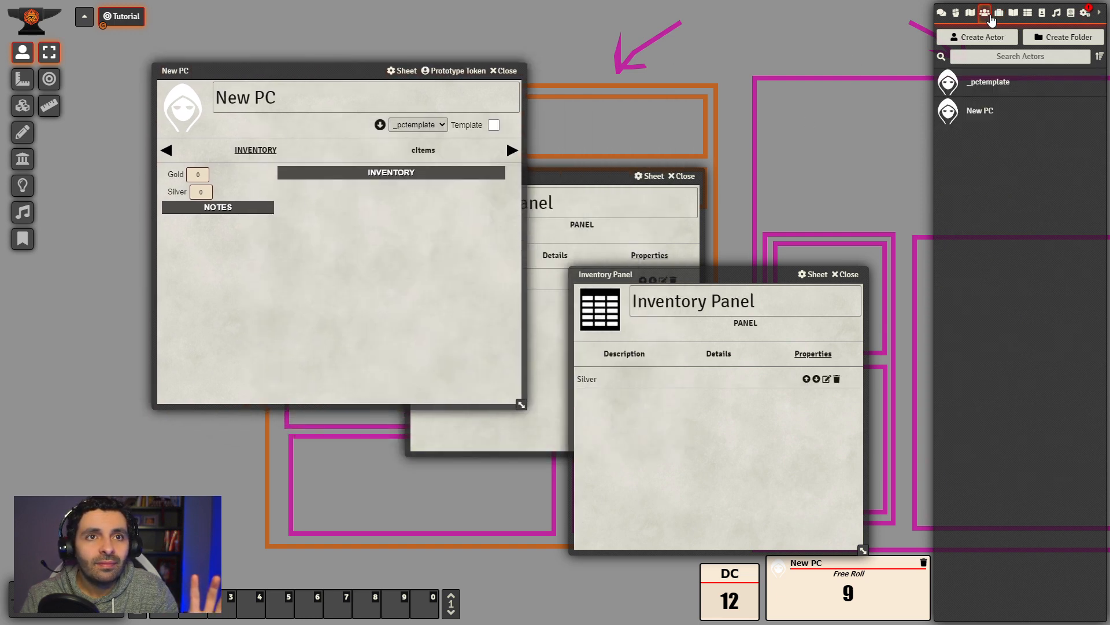
left_click(978, 88)
left_click(708, 202)
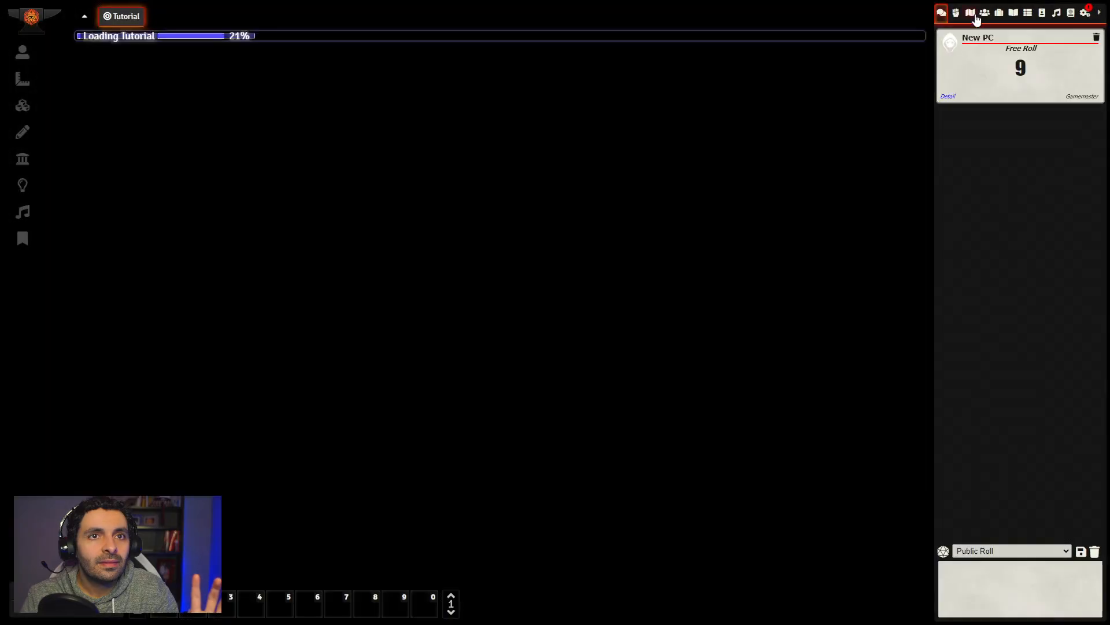
left_click(984, 13)
left_click(980, 110)
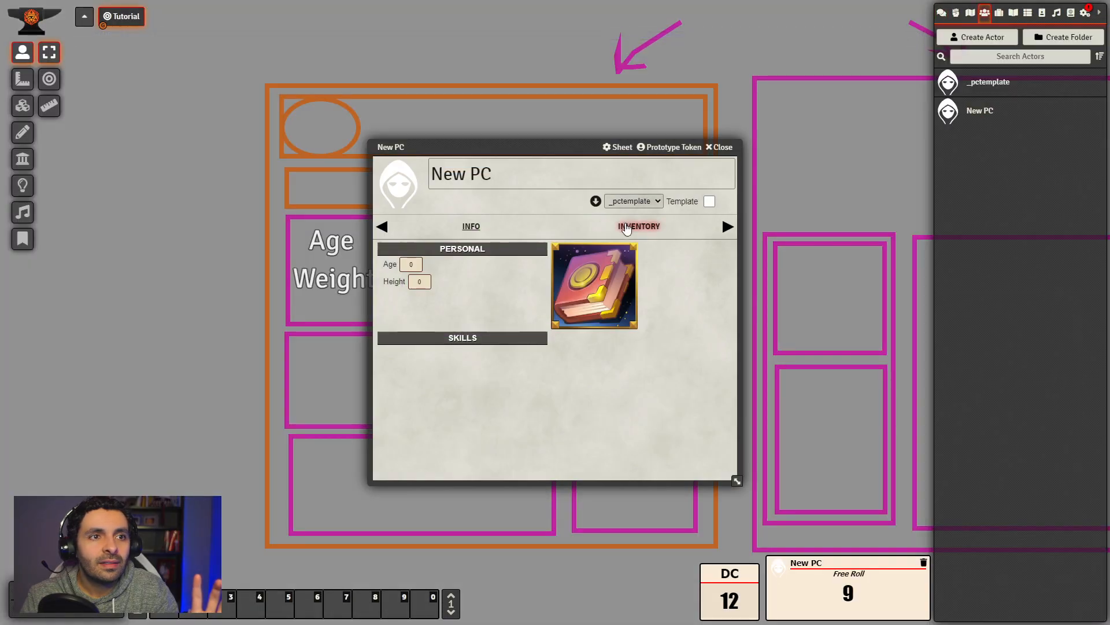
left_click(636, 227)
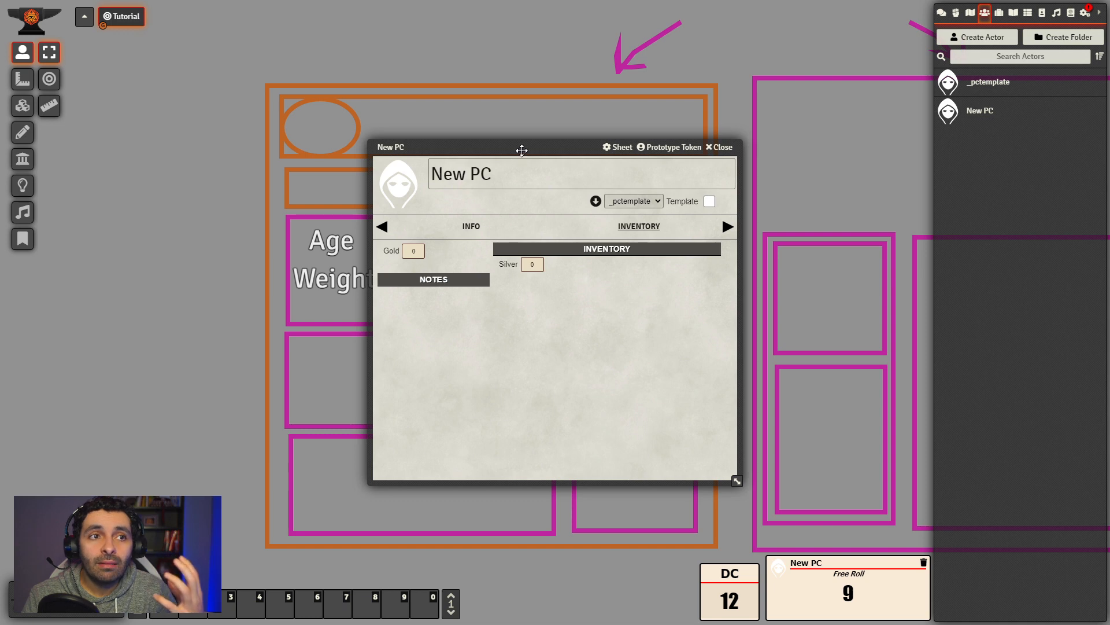
left_click_drag(522, 151, 512, 142)
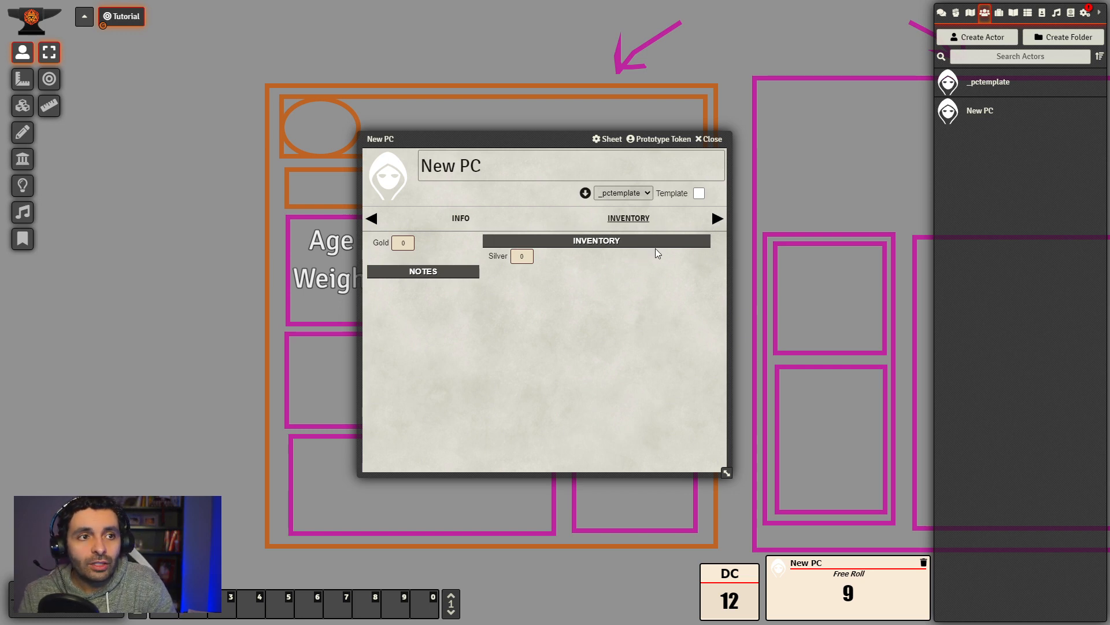
left_click_drag(544, 139, 351, 129)
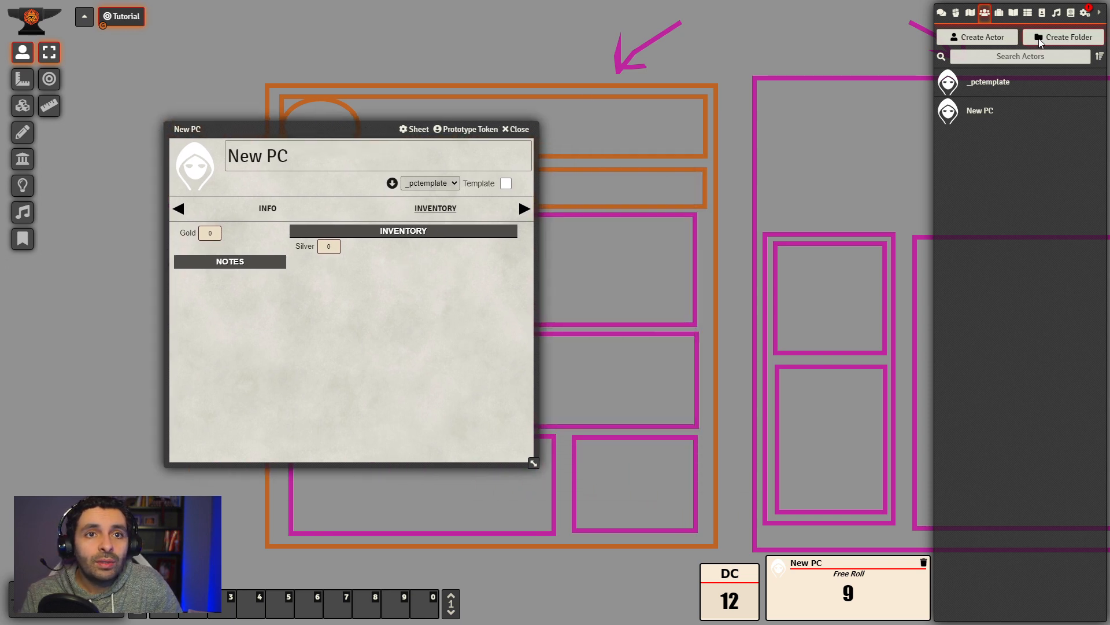
- Create a multipanel item named "Multi Panel Gold" in the _PANELS folder under _TEMPLATE
left_click(1000, 12)
left_click(1009, 104)
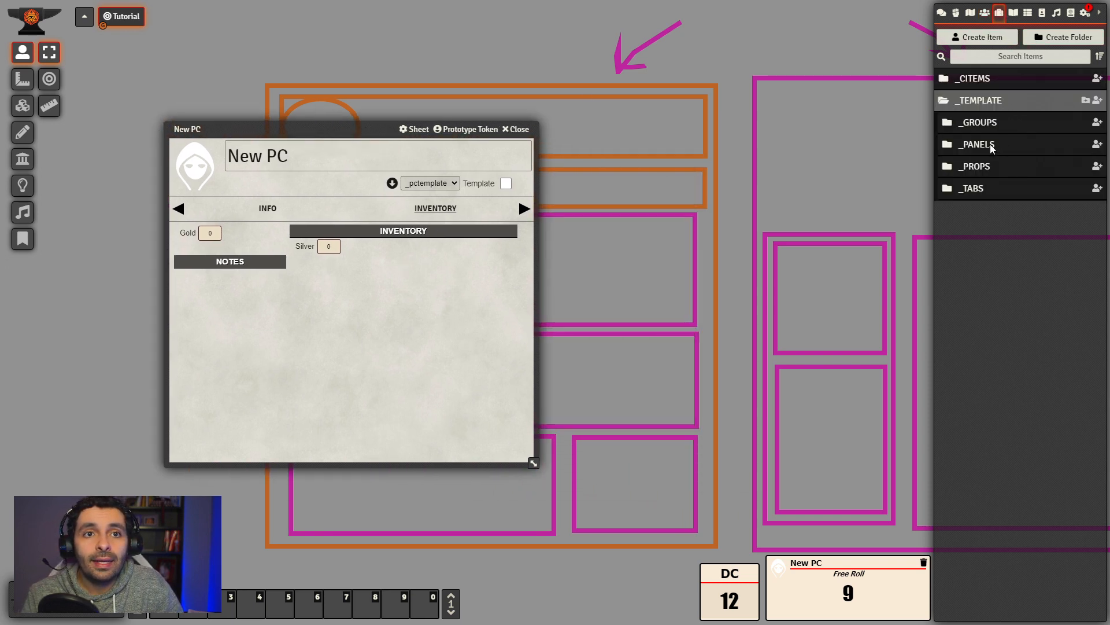
left_click(991, 145)
left_click(1097, 144)
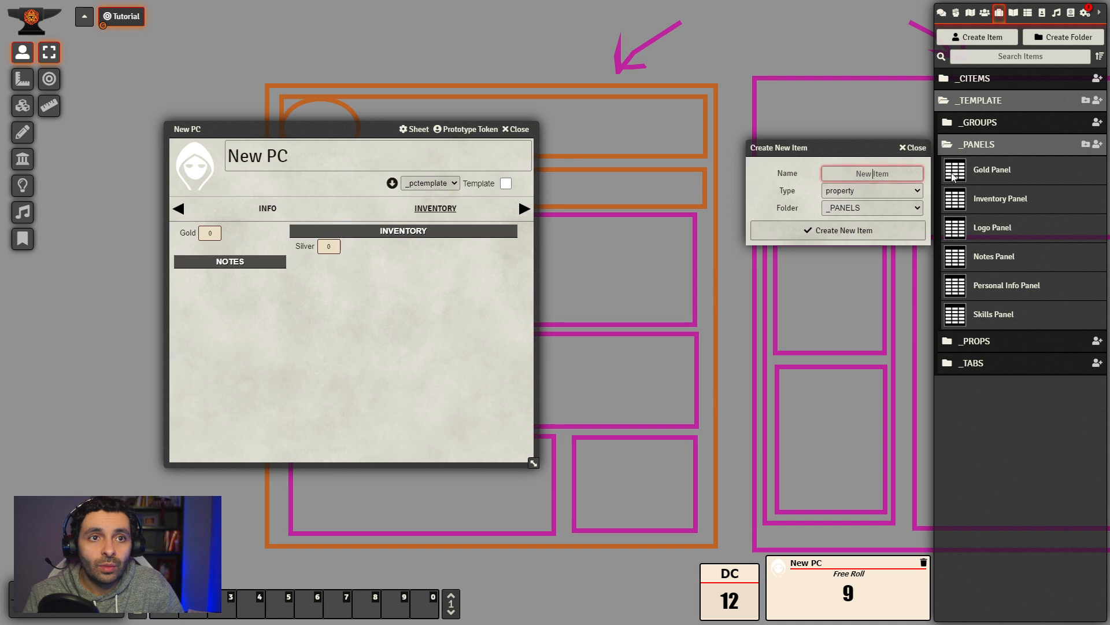
type("Mul")
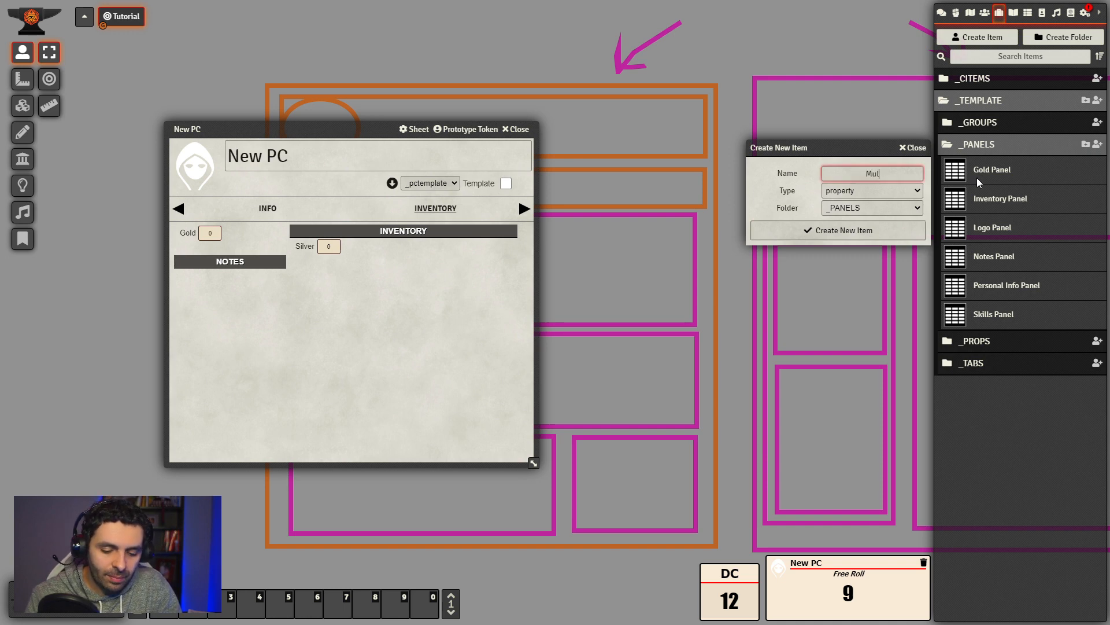
type("ti Panel Gols")
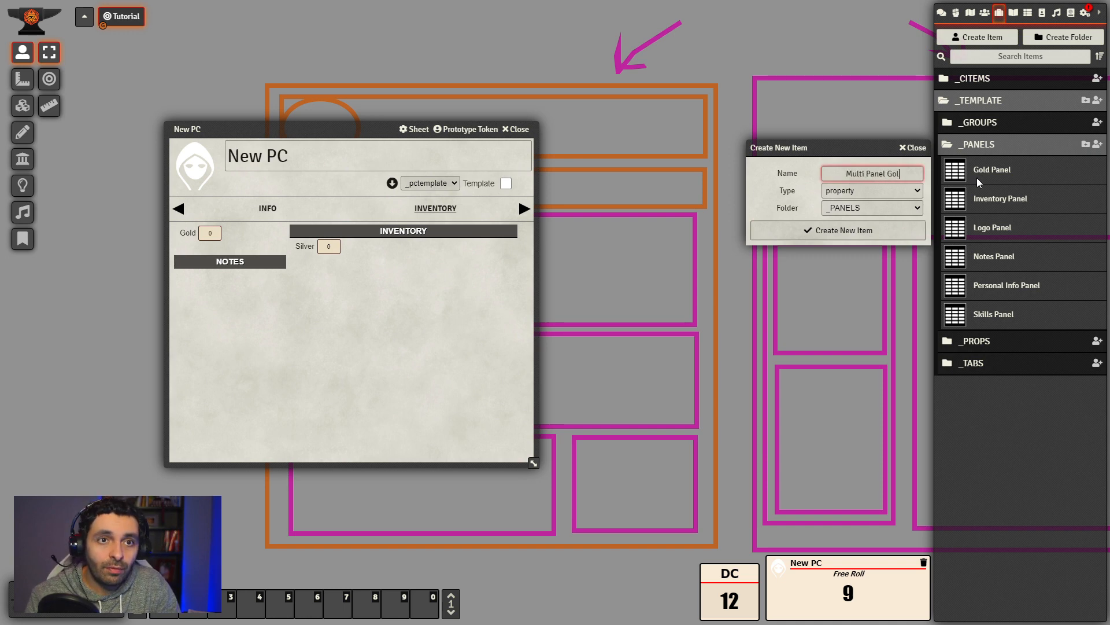
key("BackSpace")
key("BackSpace")
key("BackSpace")
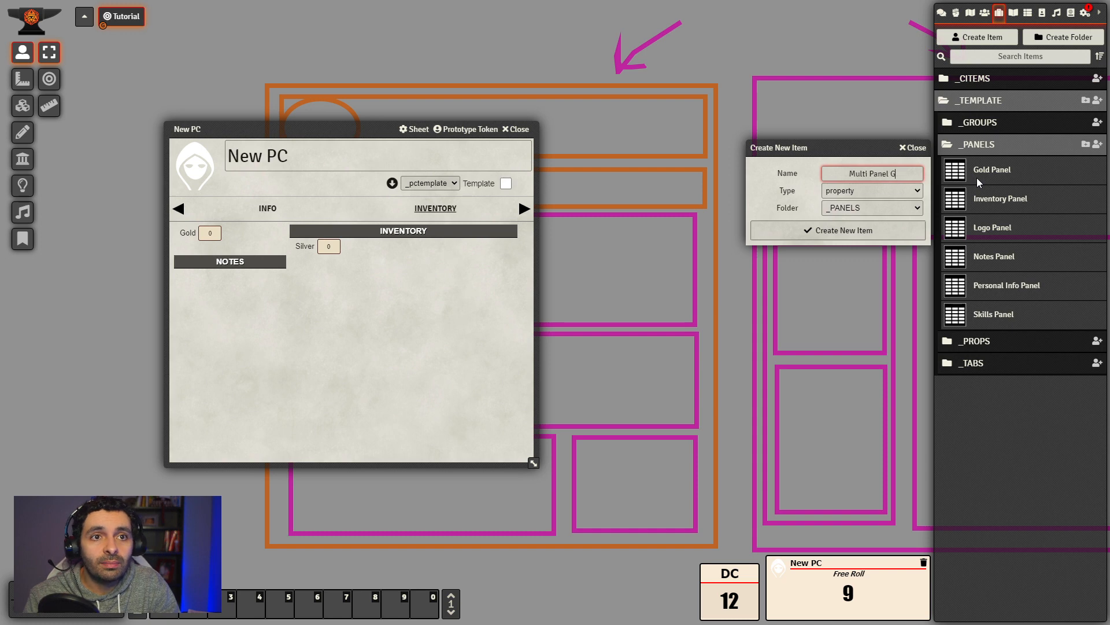
type("old")
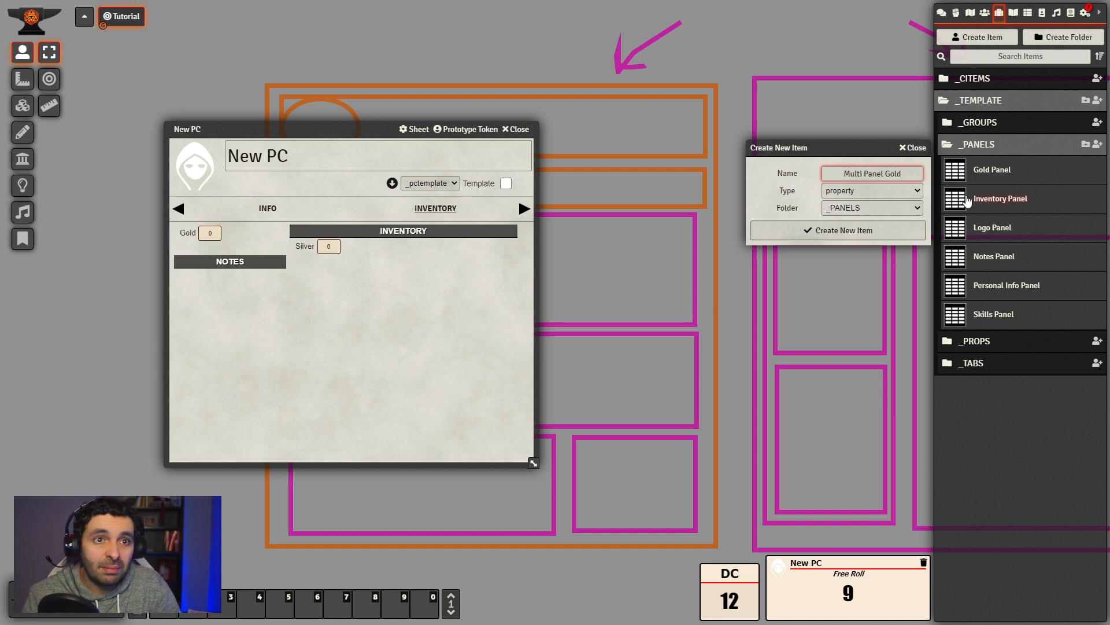
left_click(911, 190)
left_click(863, 232)
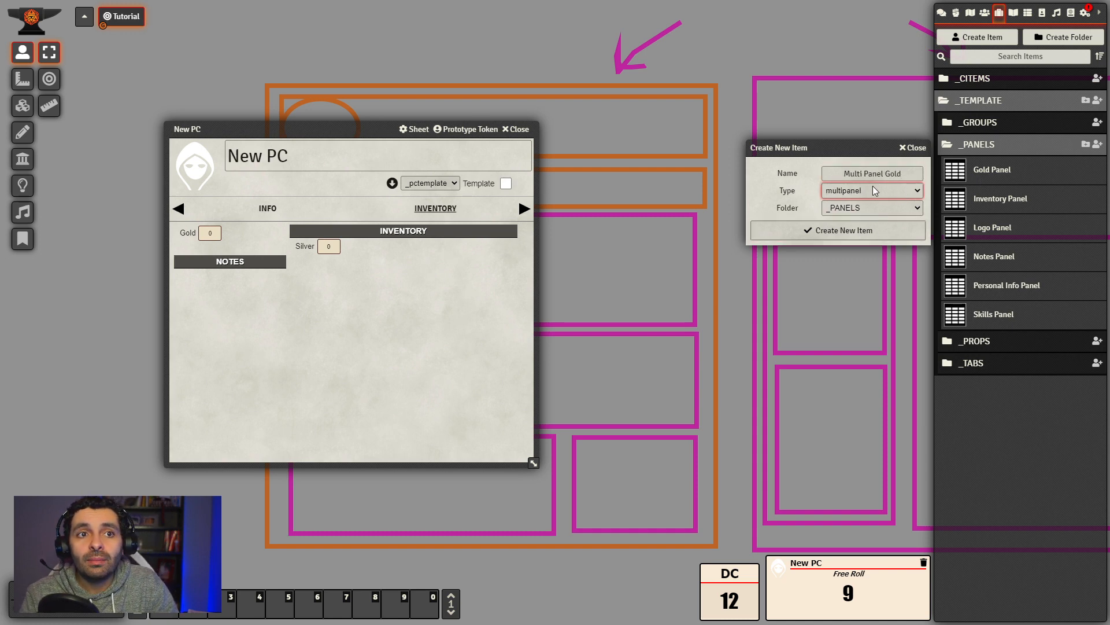
left_click(840, 231)
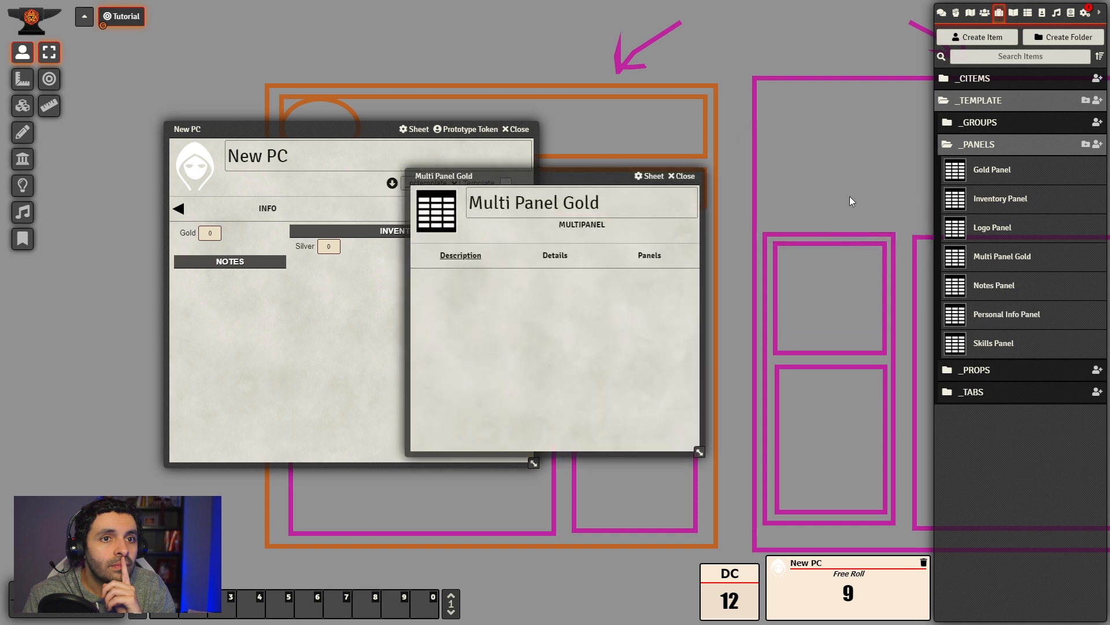
- In the details of Multi Panel Gold, set the panel key to multigold and the width to 1/3
left_click(752, 245)
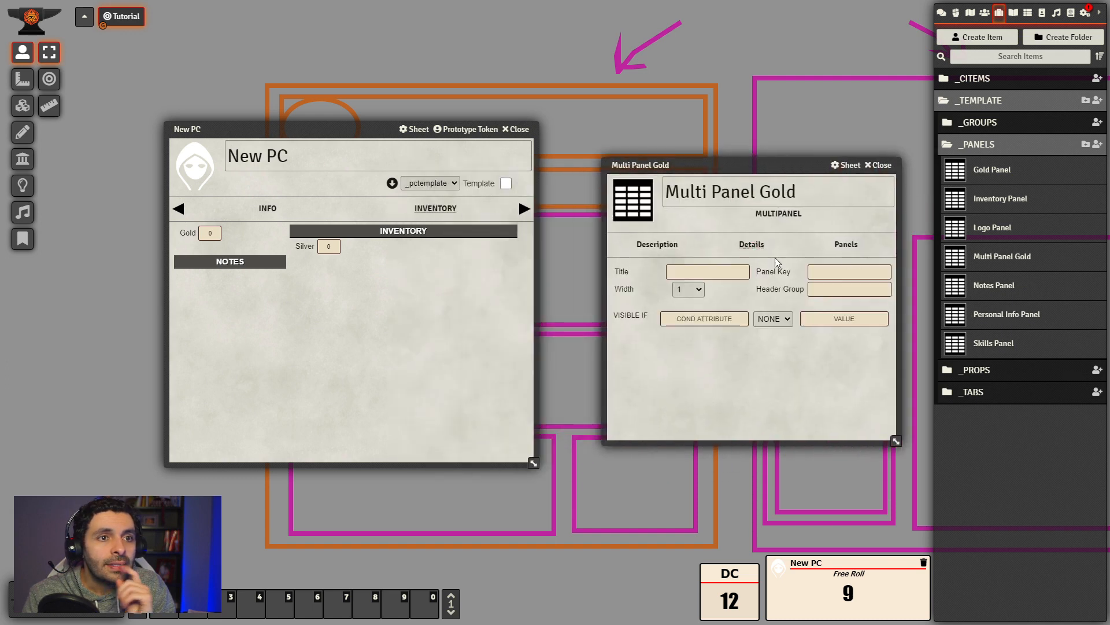
left_click(740, 272)
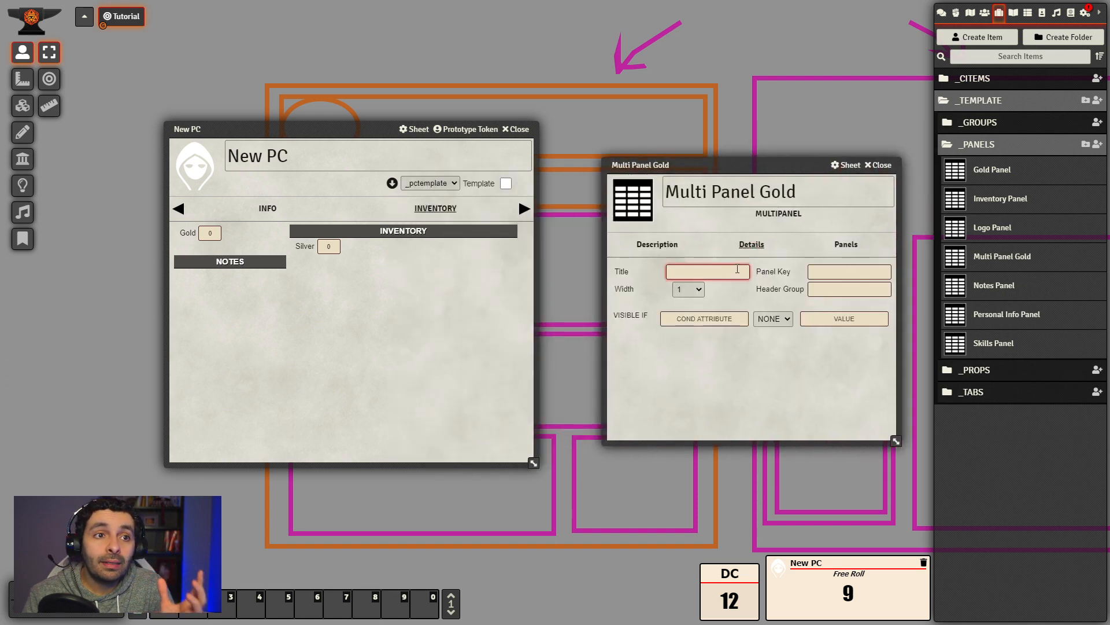
left_click(850, 271)
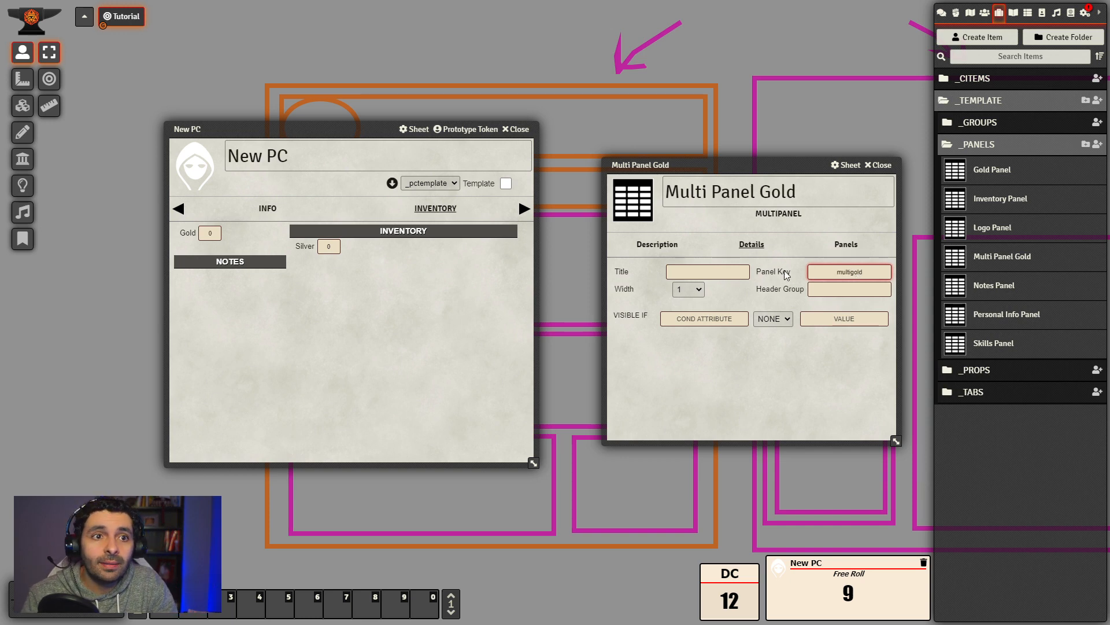
left_click(723, 273)
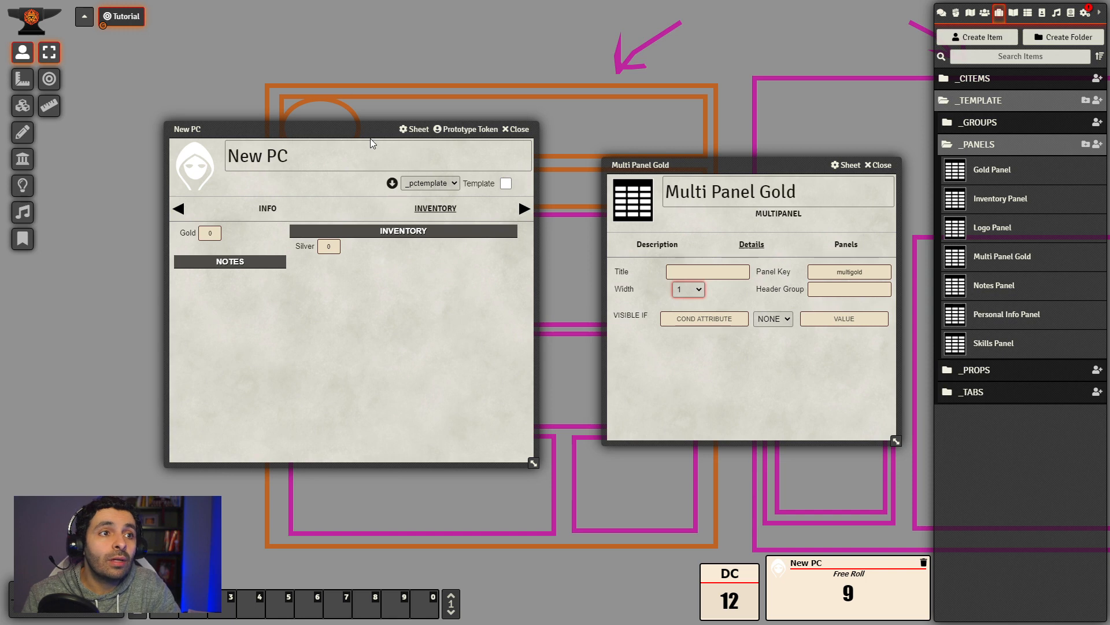
left_click_drag(364, 129, 247, 96)
left_click_drag(731, 161, 328, 236)
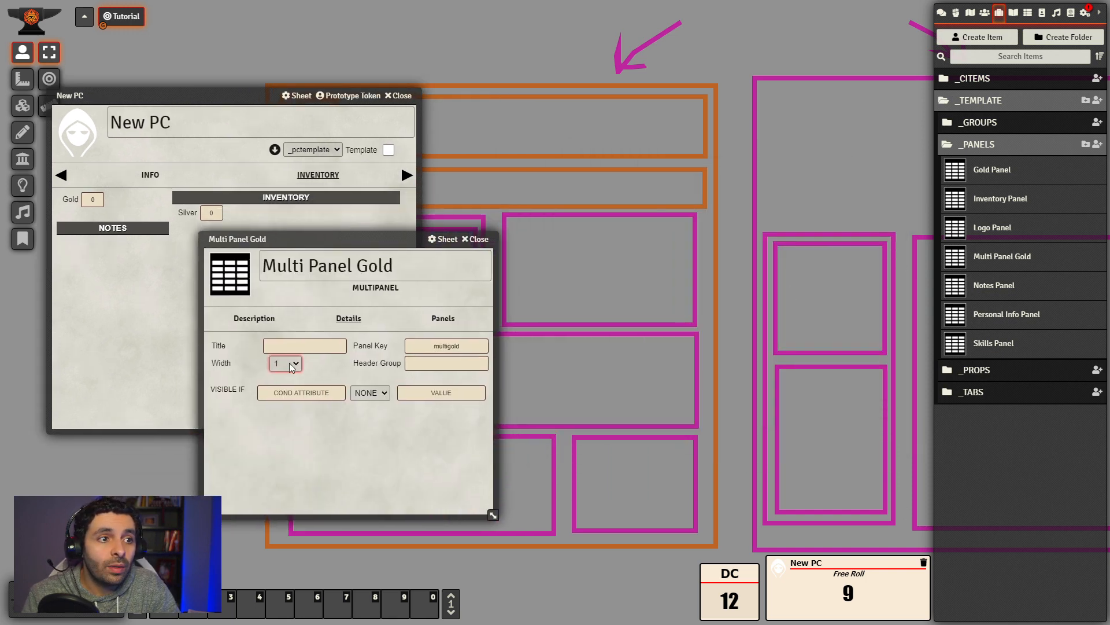
left_click(294, 440)
left_click(397, 427)
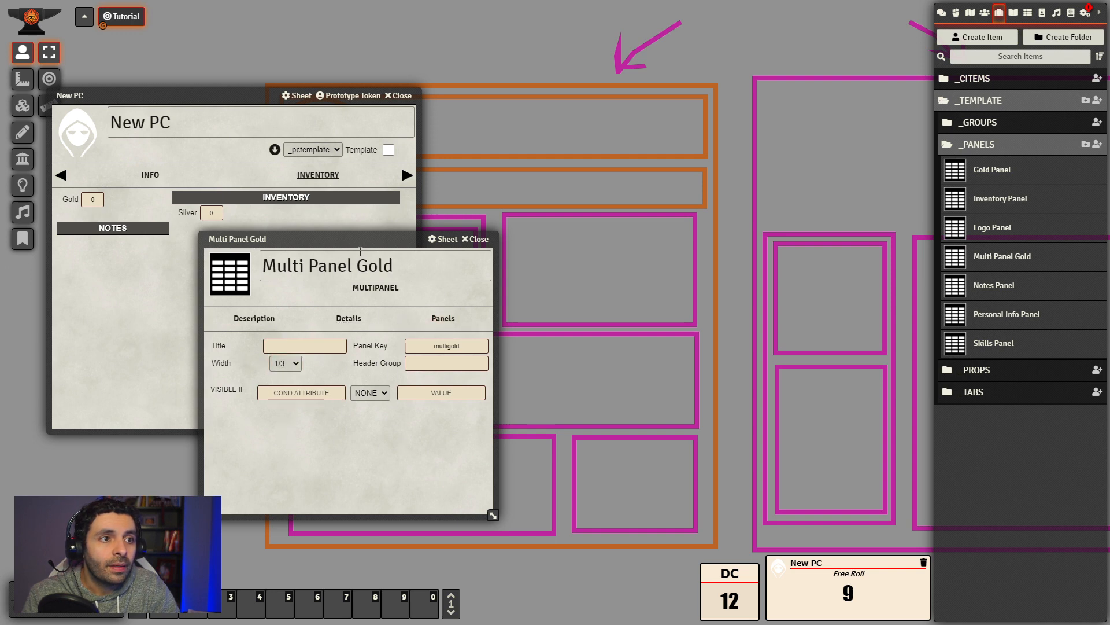
left_click_drag(359, 239, 702, 176)
left_click(802, 301)
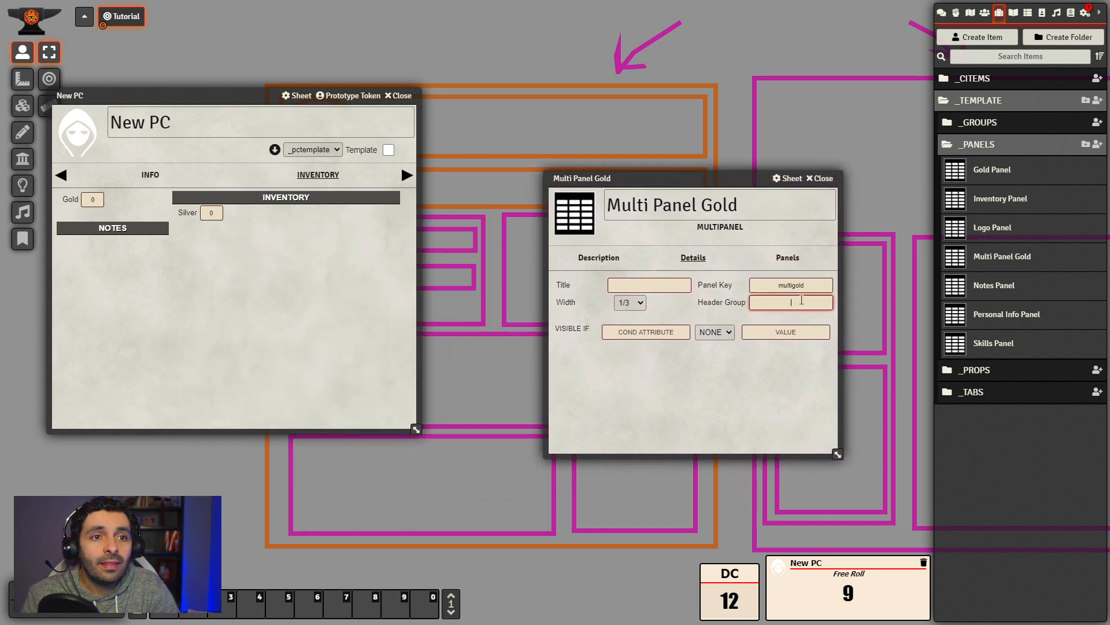
left_click(765, 409)
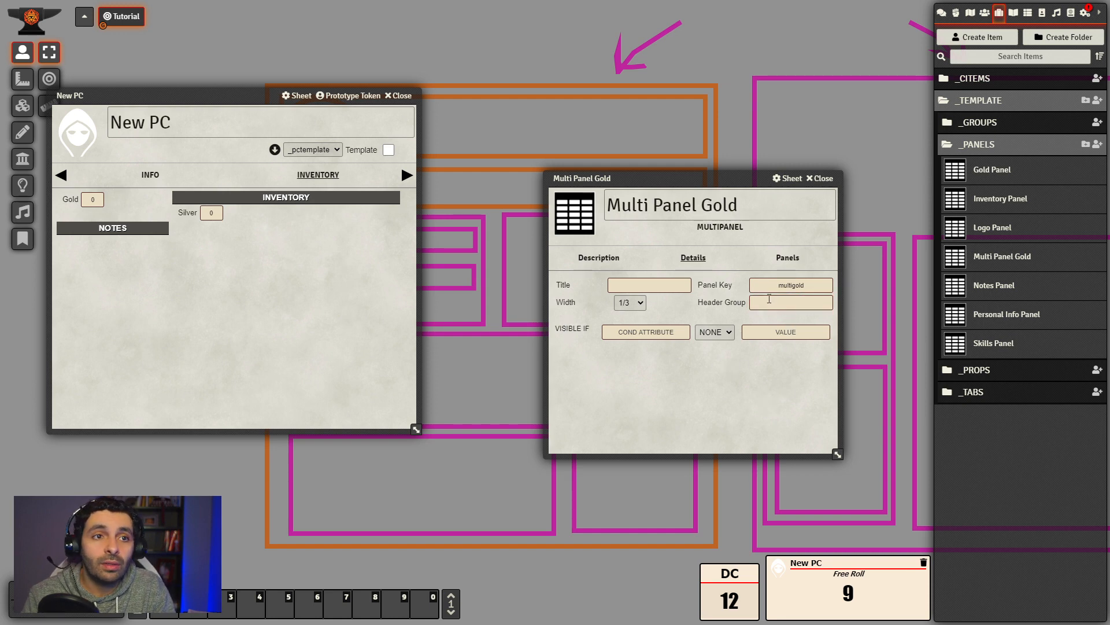
- Add the Gold Panel and the Notes Panel to Multi Panel Gold's panel list
left_click(787, 257)
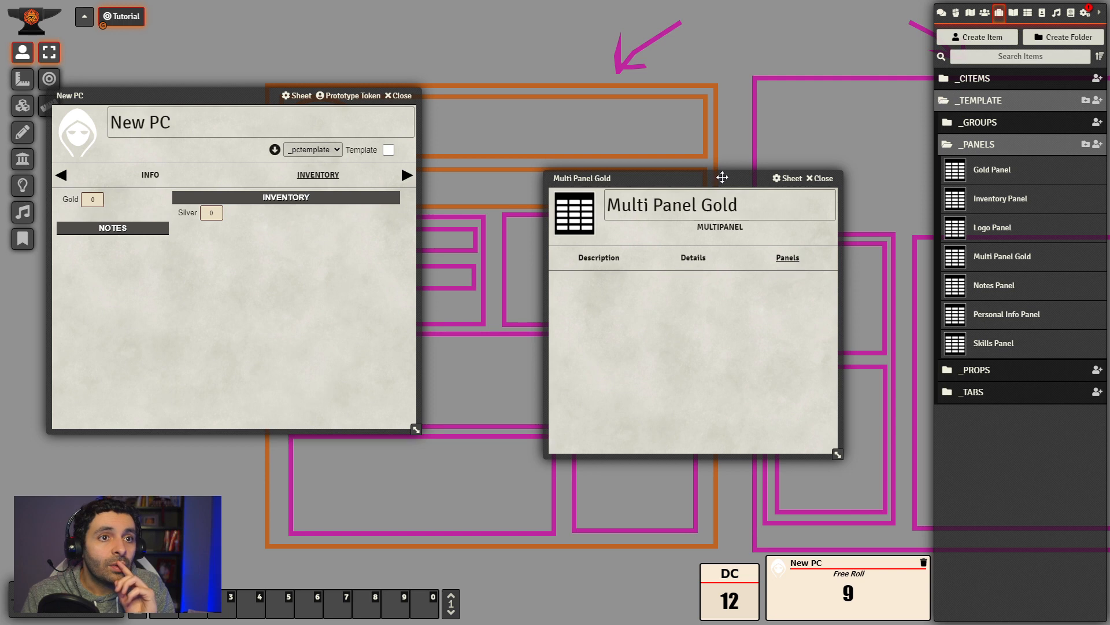
left_click_drag(723, 177, 701, 151)
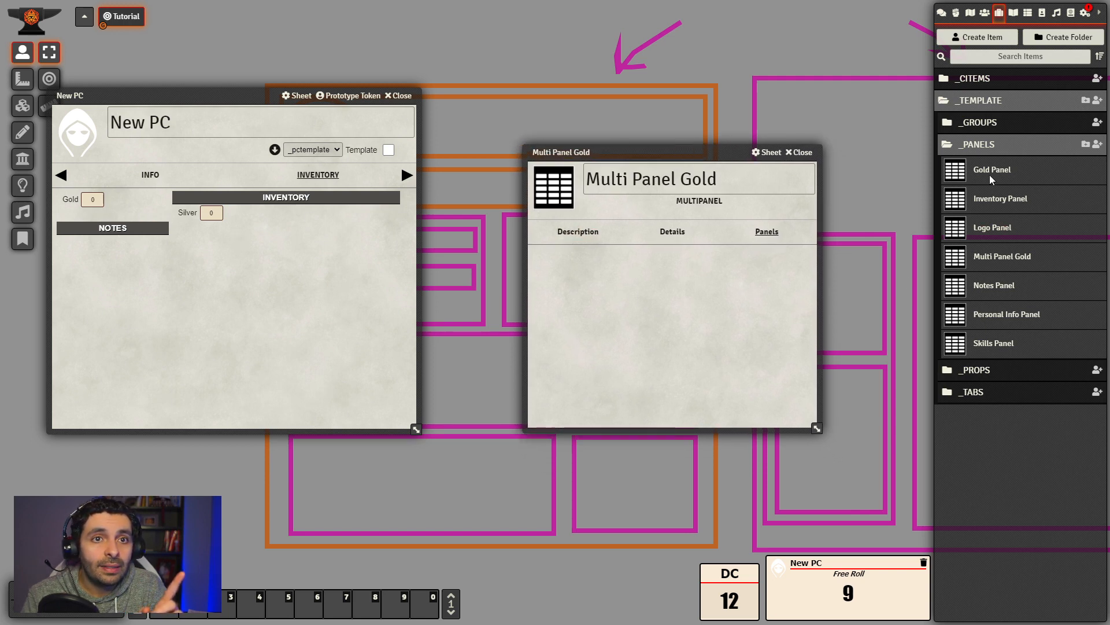
left_click_drag(994, 180, 668, 191)
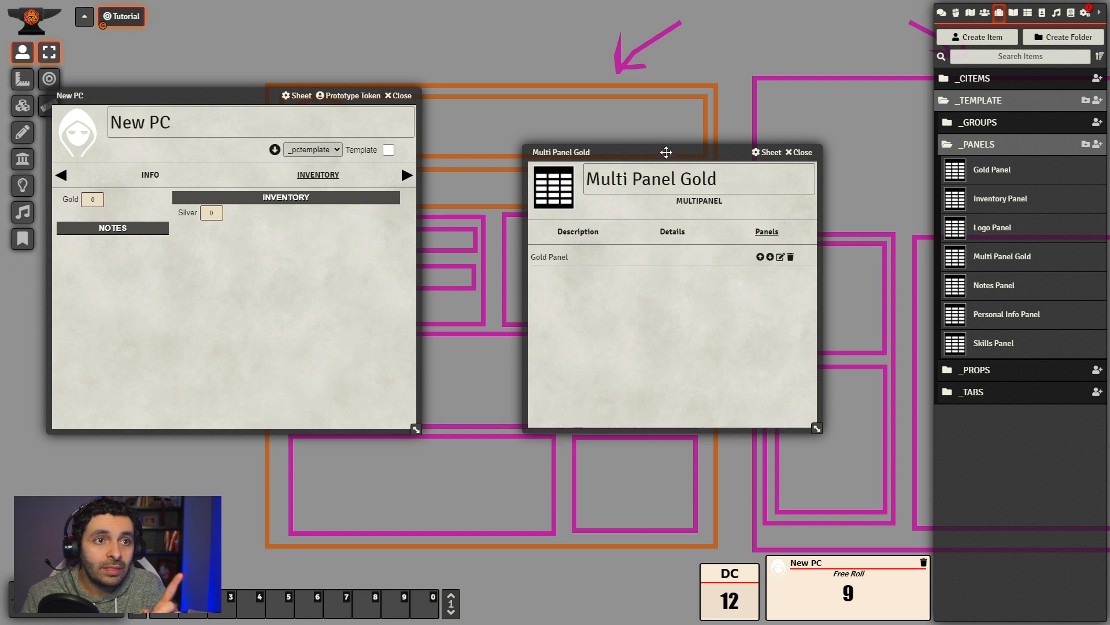
left_click_drag(666, 152, 566, 148)
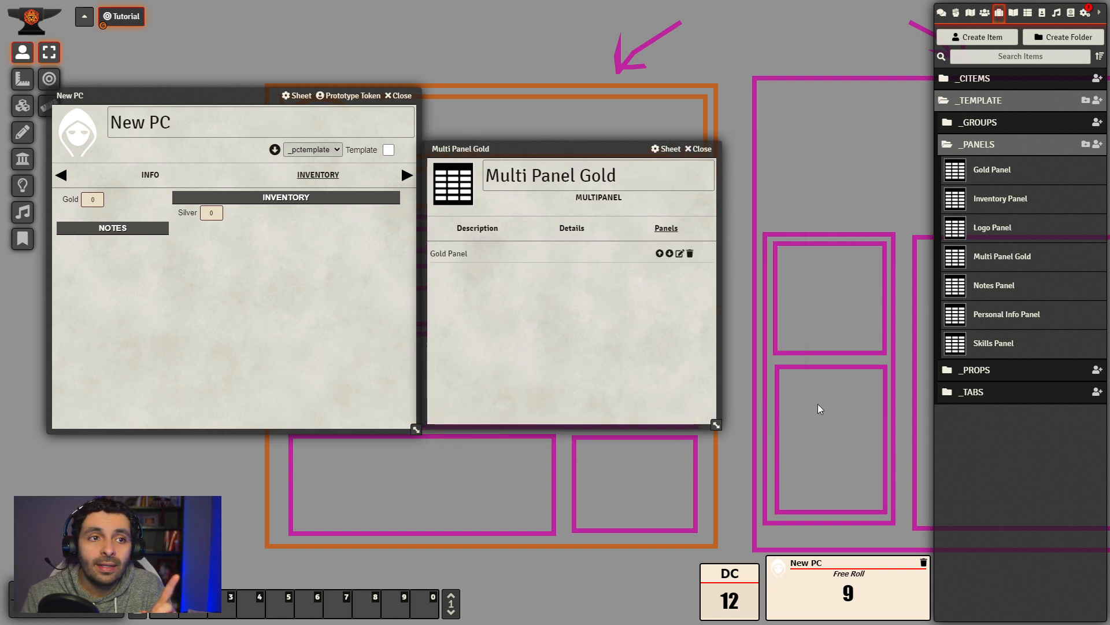
left_click_drag(1020, 287, 601, 321)
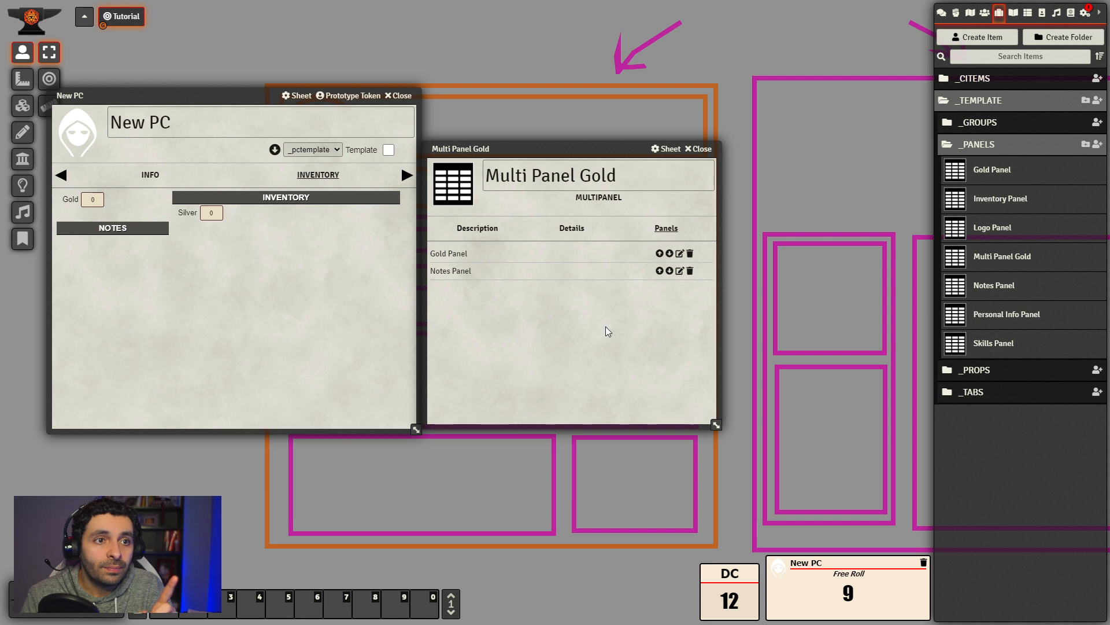
- Open the Inventory Tab from the _TABS folder and remove the Notes Panel and Gold Panel from its panels
left_click(998, 403)
left_click(1001, 446)
left_click_drag(531, 172, 709, 287)
left_click_drag(552, 149, 420, 45)
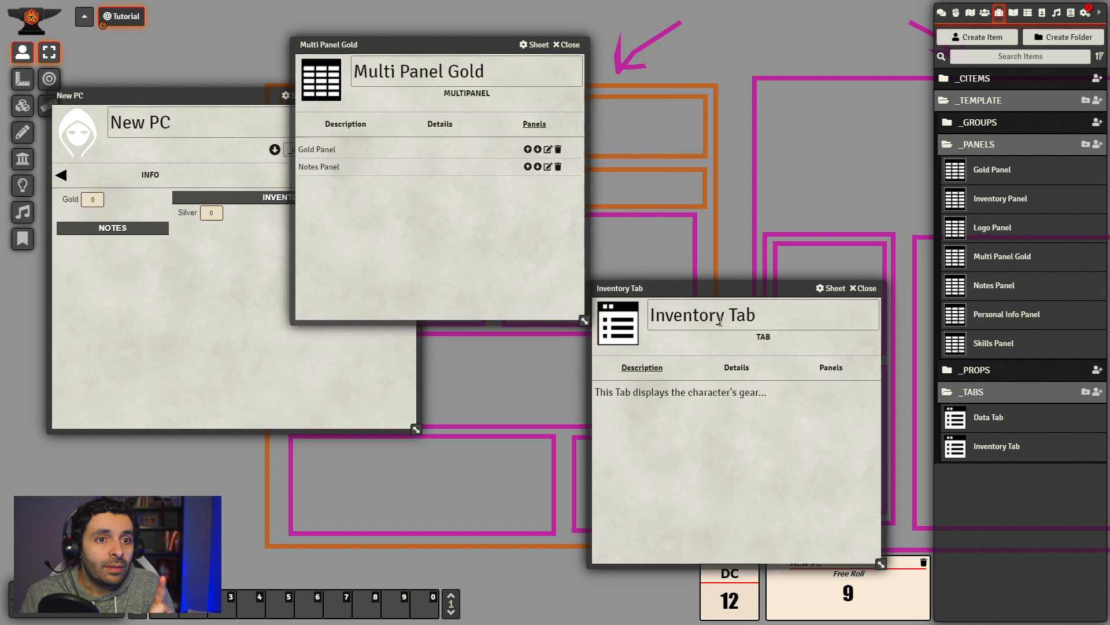
left_click(842, 368)
left_click_drag(647, 288, 609, 164)
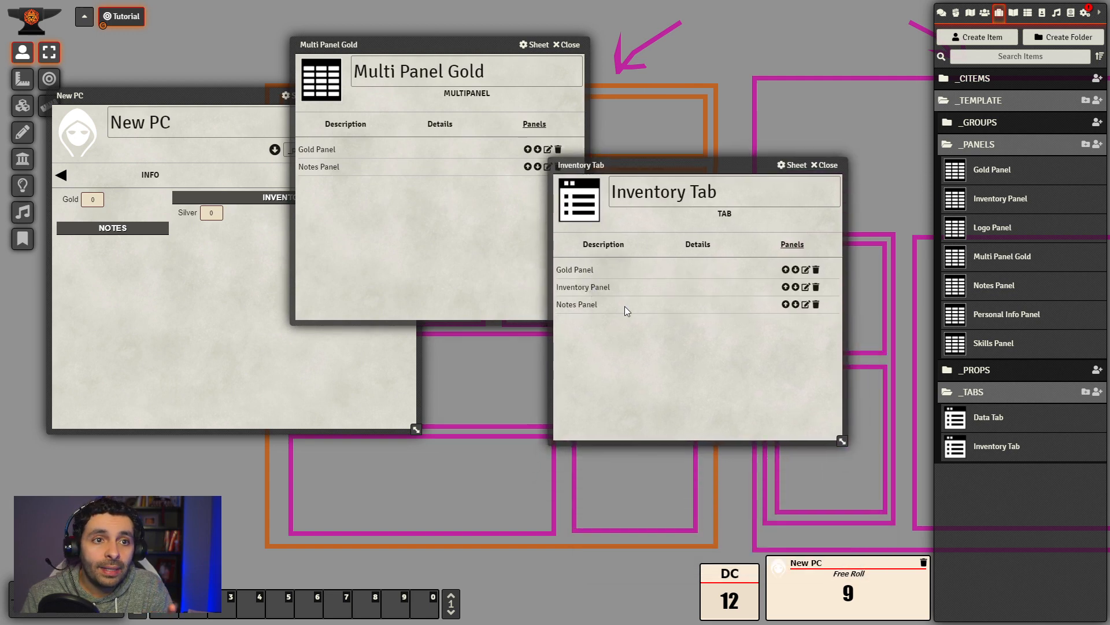
left_click(816, 305)
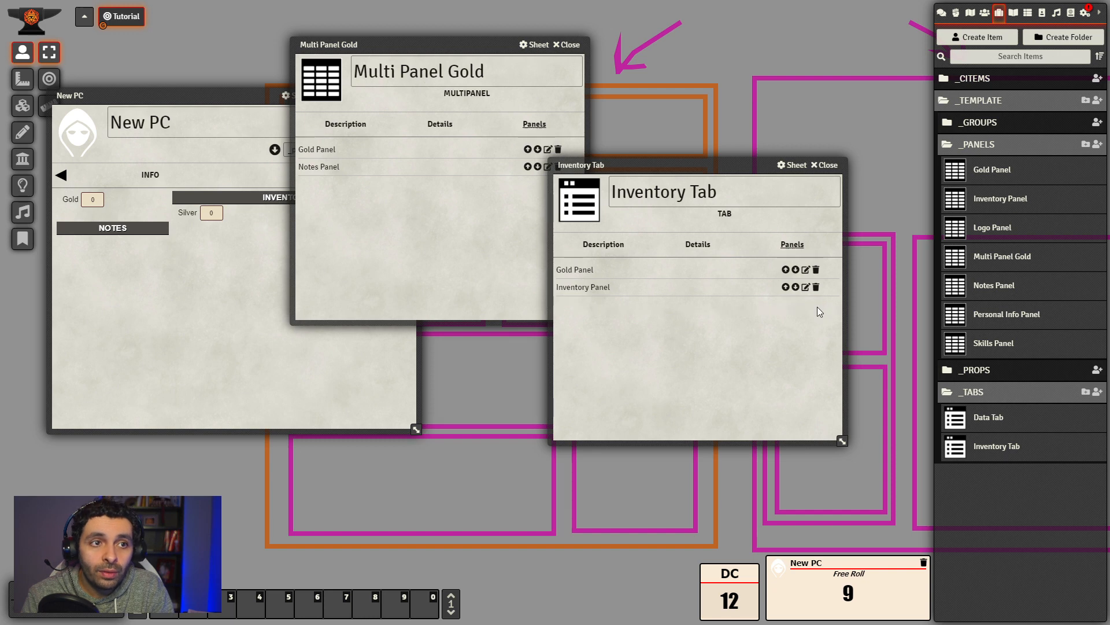
left_click(816, 270)
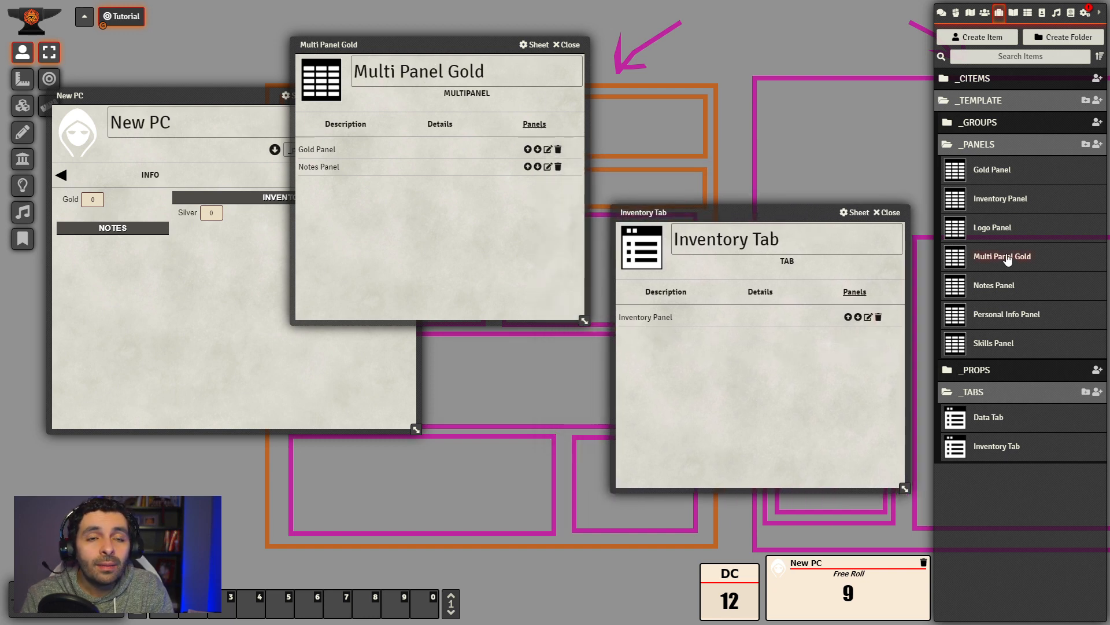
- Add Multi Panel Gold to the Inventory Tab's panels and place it above the Inventory Panel
left_click_drag(1006, 256, 744, 361)
left_click(848, 334)
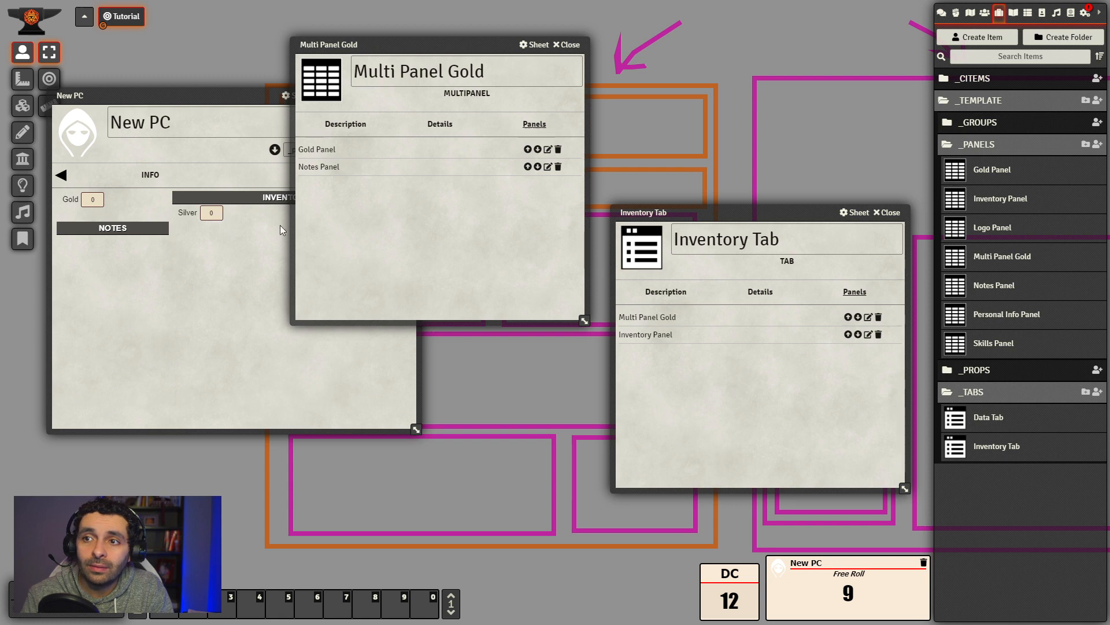
left_click_drag(731, 212, 456, 227)
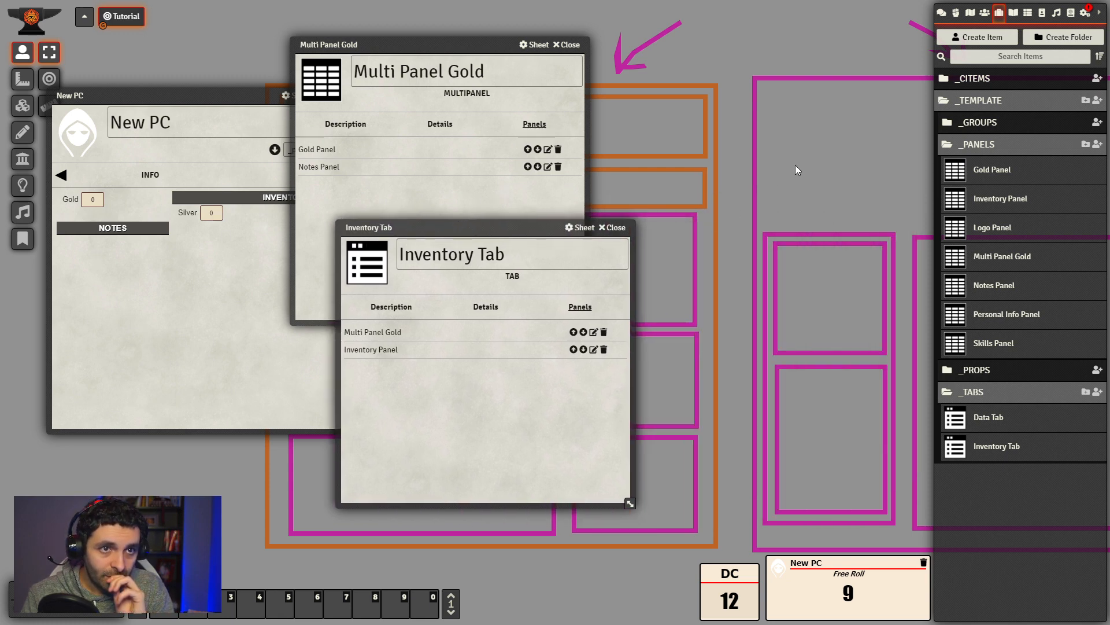
left_click_drag(795, 170, 575, 105)
scroll(781, 342, "down", 6)
left_click_drag(781, 342, 853, 319)
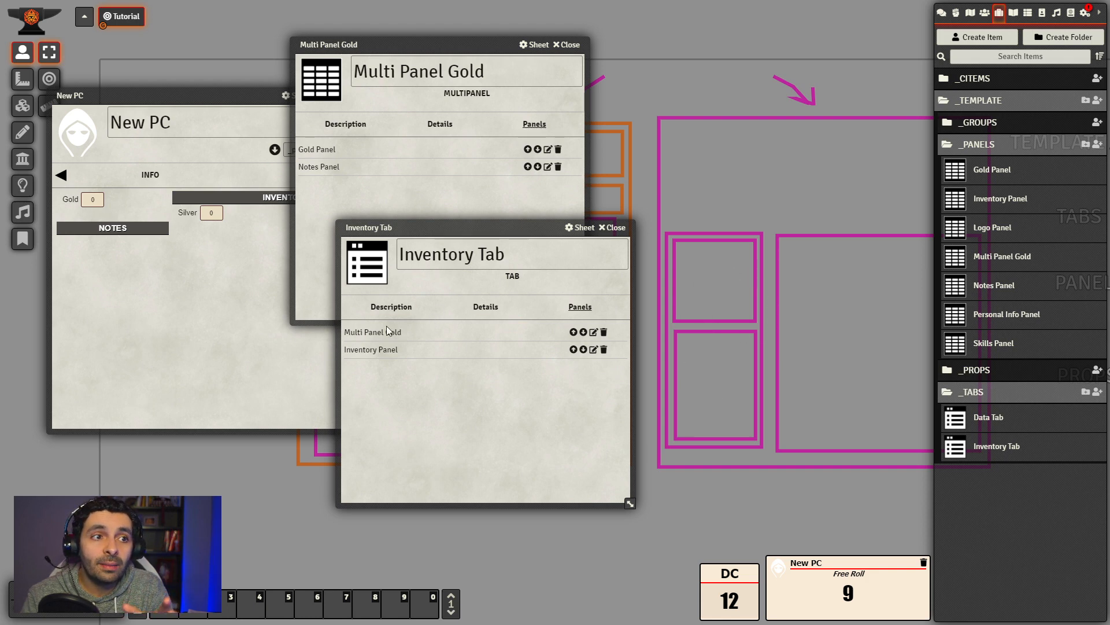
left_click_drag(821, 181, 732, 180)
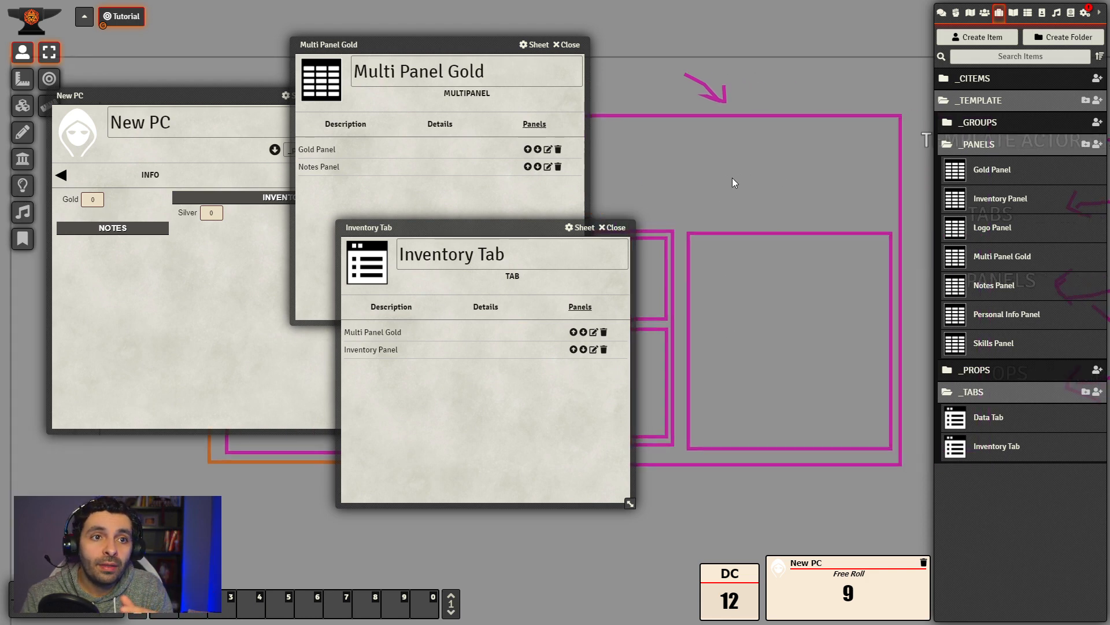
scroll(732, 181, "down", 3)
- Close the Inventory Tab and Multi Panel Gold sheets, and rebuild the _pctemplate actor's sheet
left_click(613, 228)
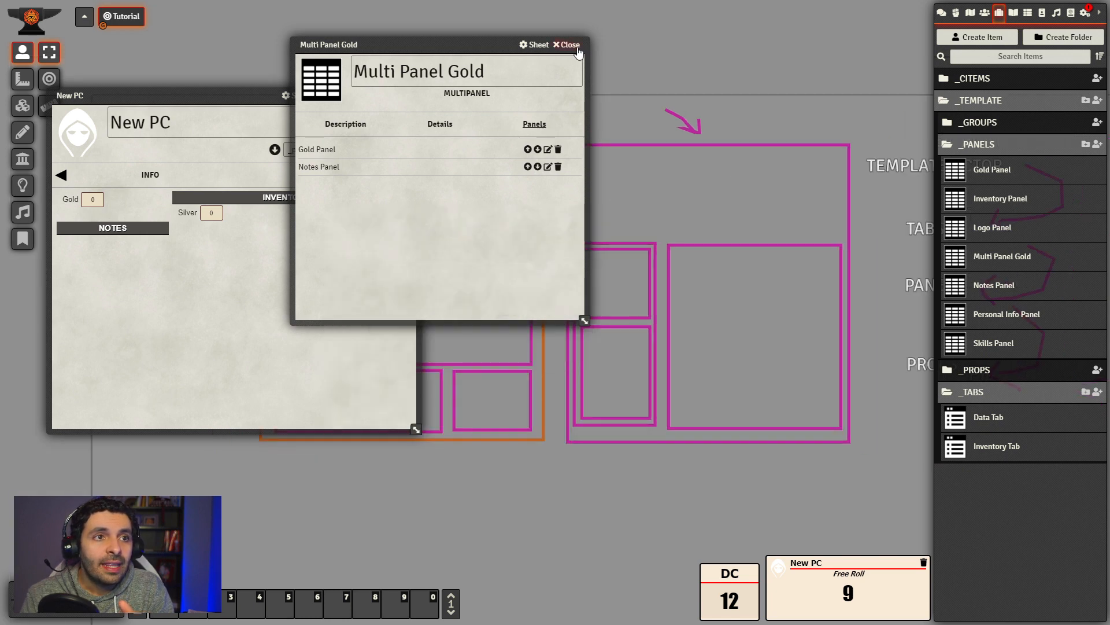
left_click(567, 45)
left_click(984, 13)
left_click(985, 82)
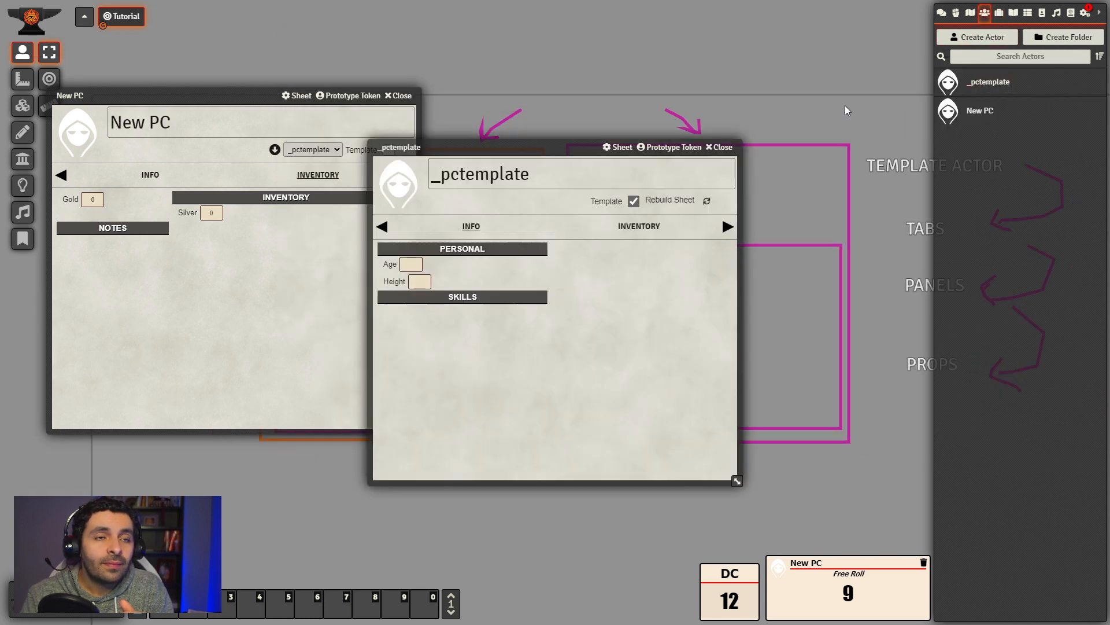
left_click(708, 202)
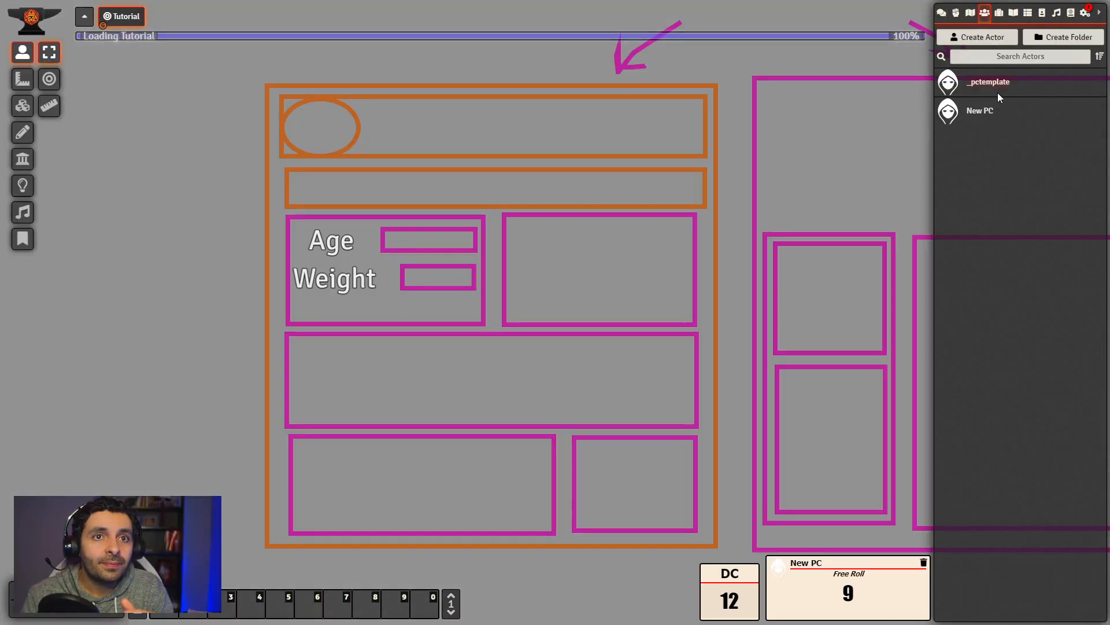
- Reopen the New PC actor, check the panel layout on its Inventory tab and move the sheet aside
left_click(980, 111)
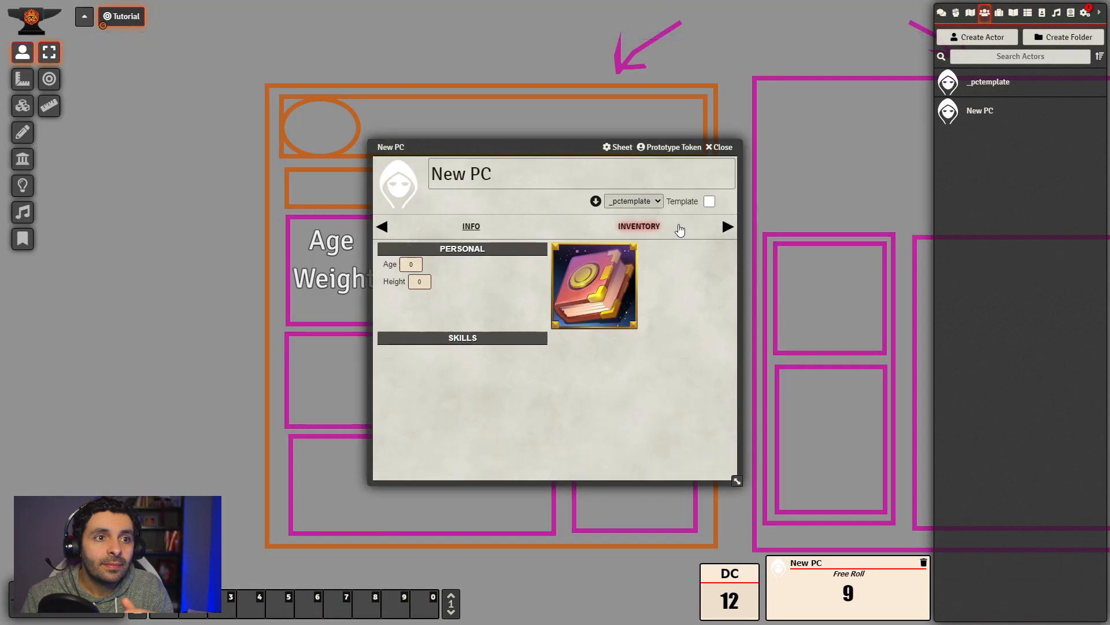
left_click(646, 230)
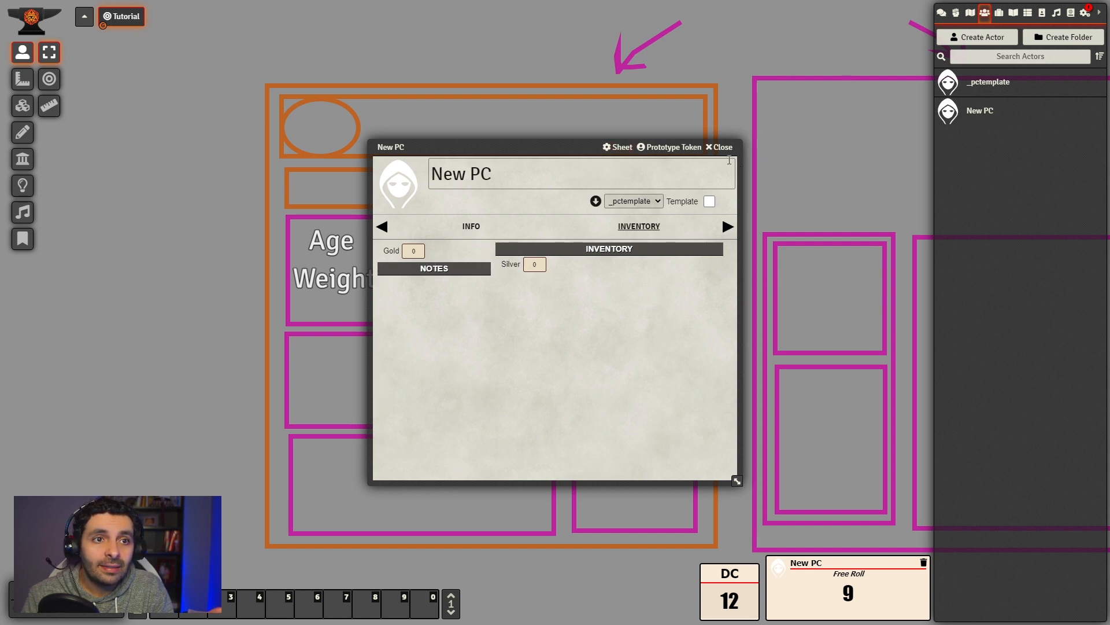
left_click_drag(557, 148, 385, 141)
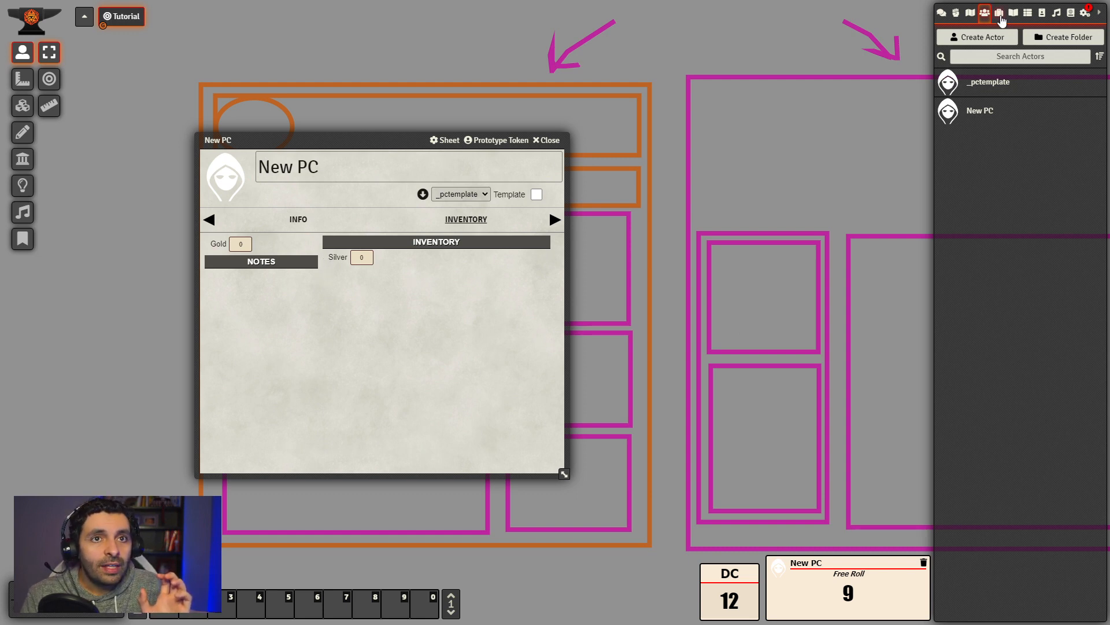
- Open the Inventory Panel from the _PANELS folder, remove the Silver property from it and close its sheet
left_click(1000, 12)
left_click(1022, 100)
left_click(1021, 144)
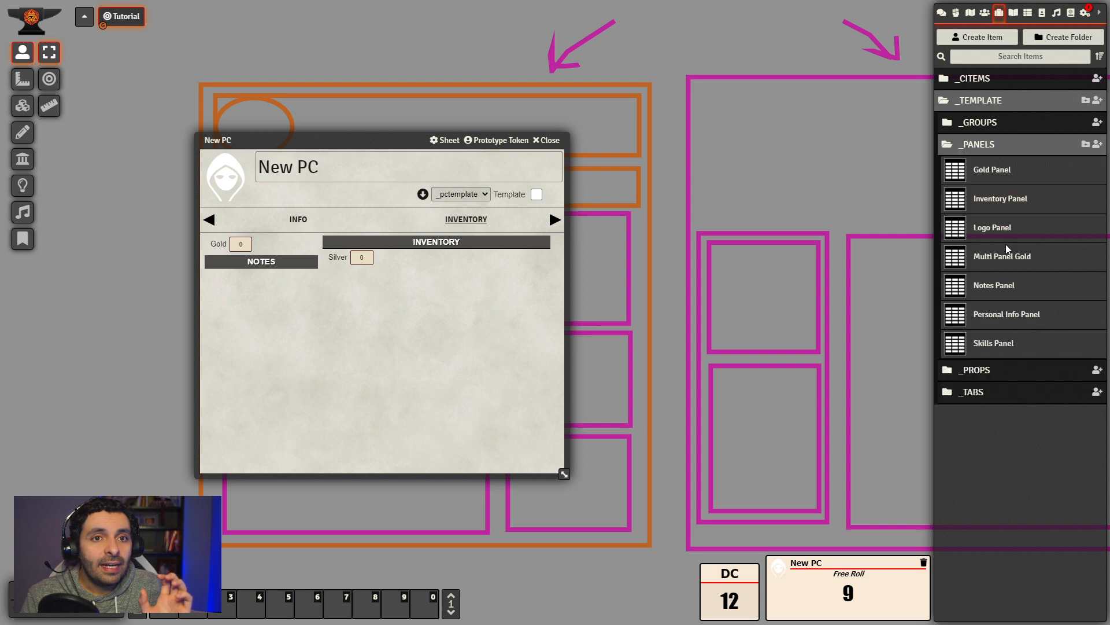
left_click(997, 199)
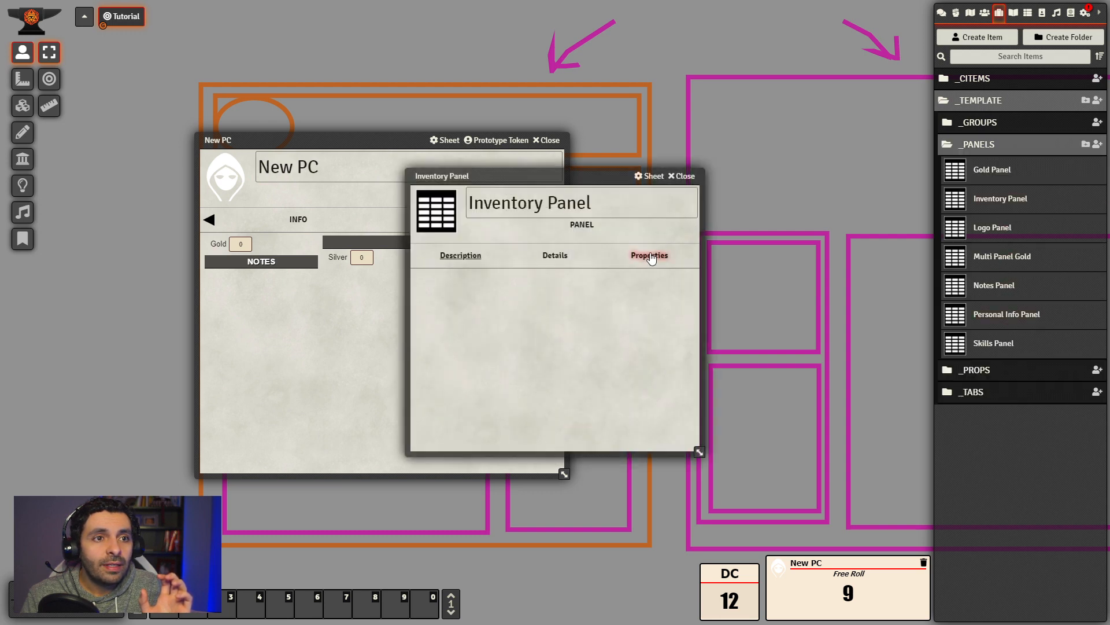
left_click(649, 255)
left_click(673, 281)
left_click(682, 176)
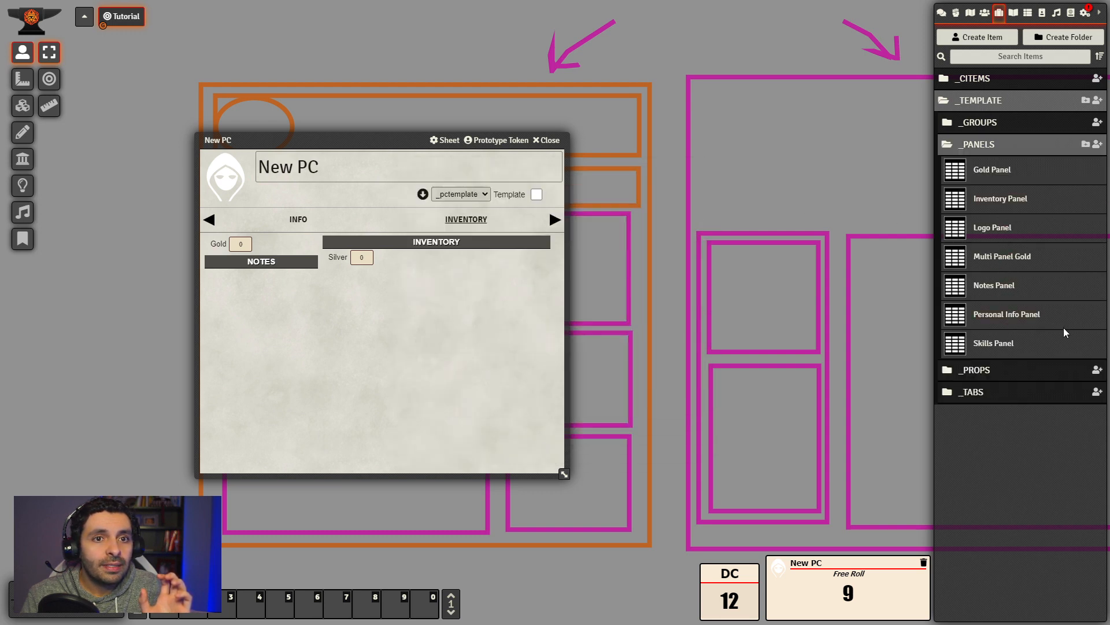
- Open the Gold Panel, add the Silver property from the _PROPS folder to its properties and close its sheet
left_click(996, 172)
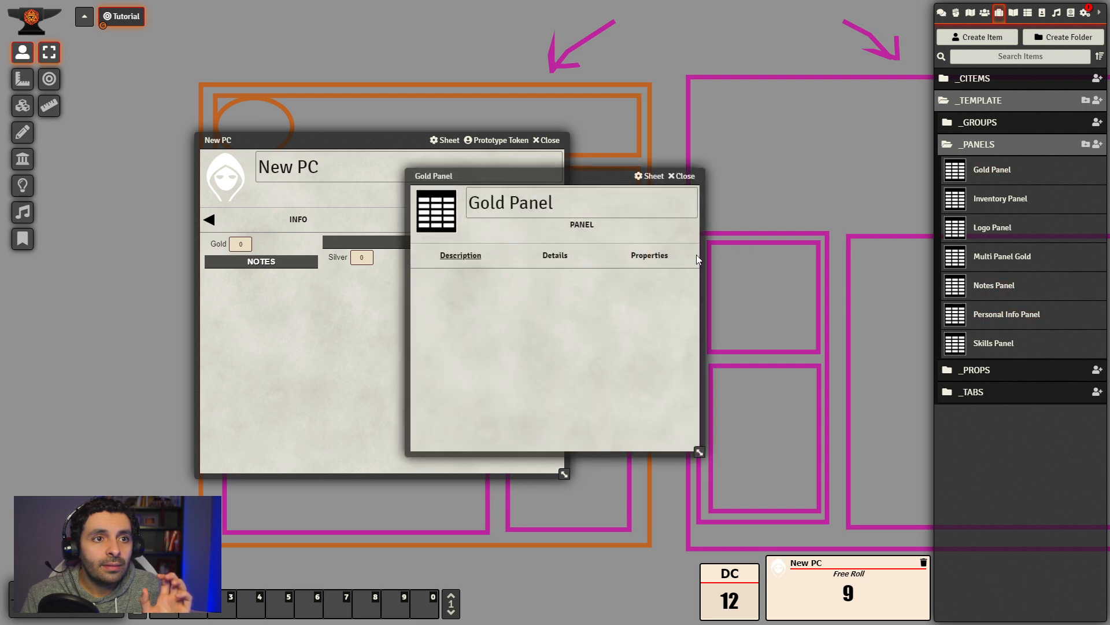
left_click(998, 370)
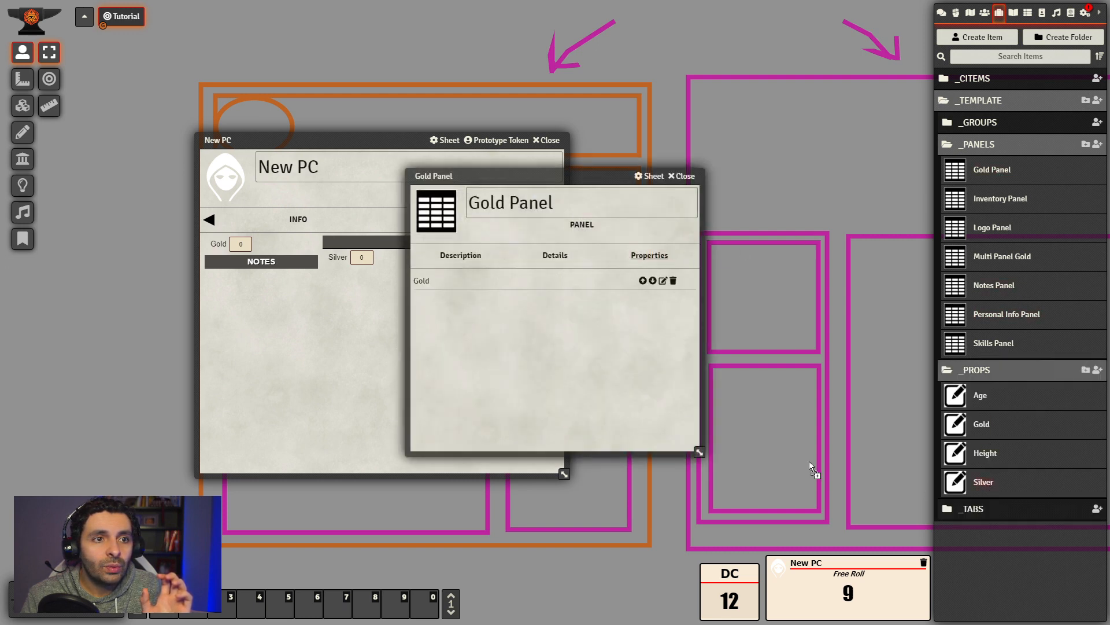
left_click_drag(809, 461, 496, 359)
left_click(683, 176)
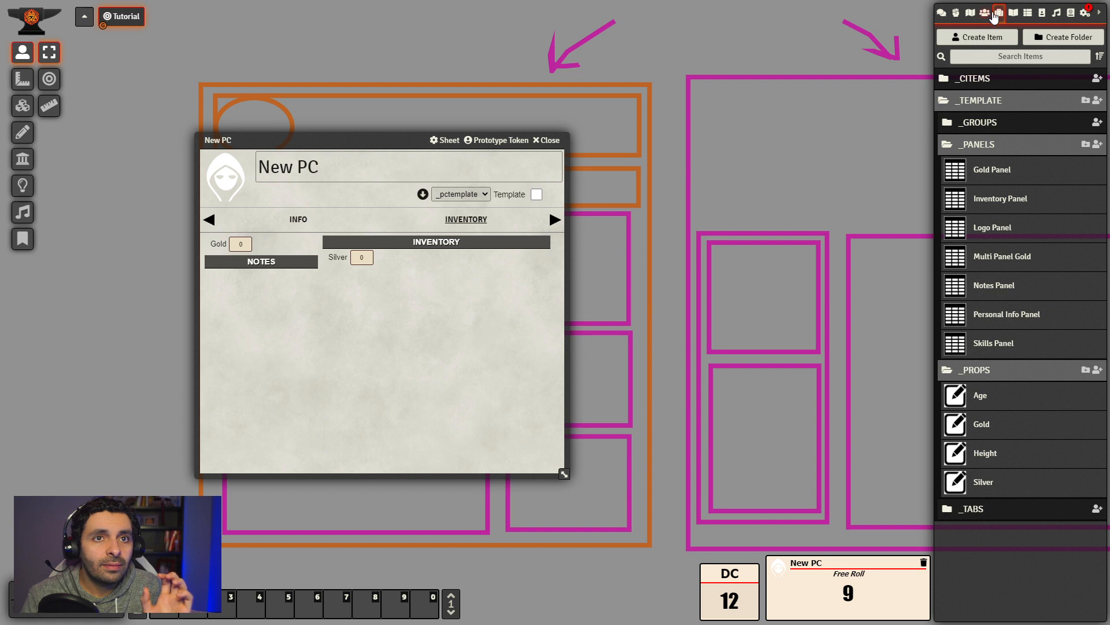
- Open the _pctemplate actor and rebuild its sheet to apply the Silver property's move to the Gold Panel
left_click(985, 12)
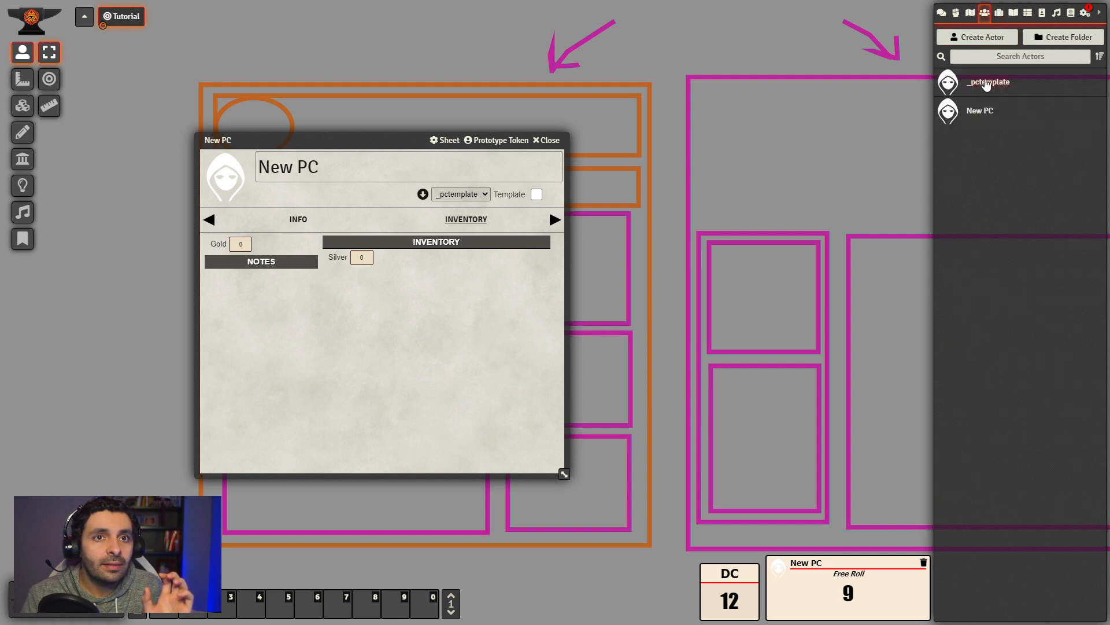
left_click(988, 83)
left_click(707, 201)
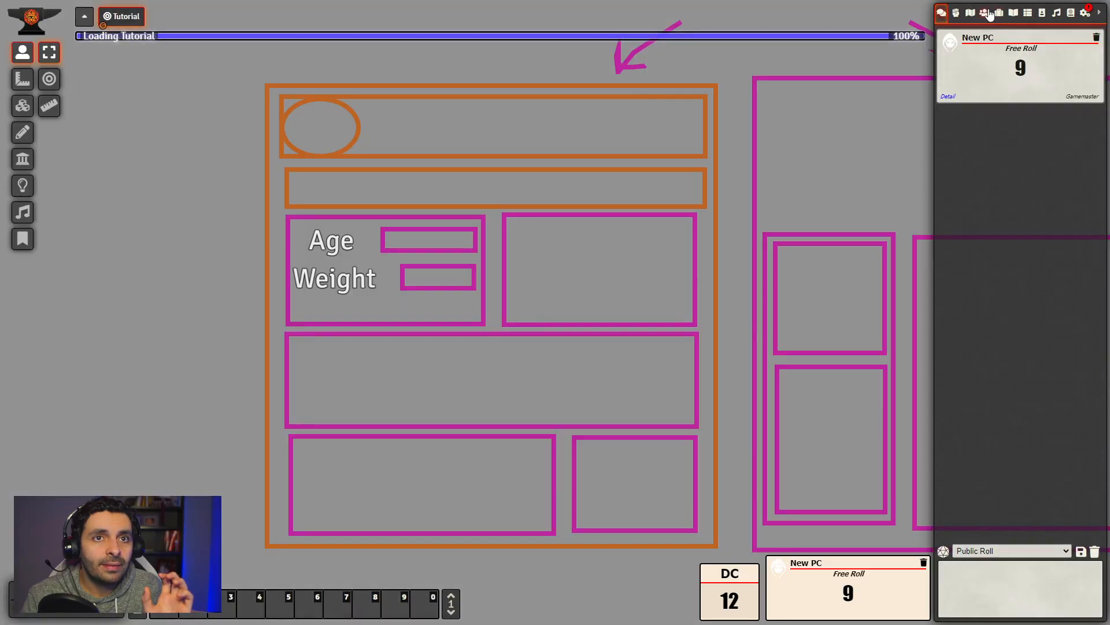
- Reopen the New PC actor, check its Inventory and Info tabs and compare the layout with the canvas sketch
left_click(984, 12)
left_click(976, 115)
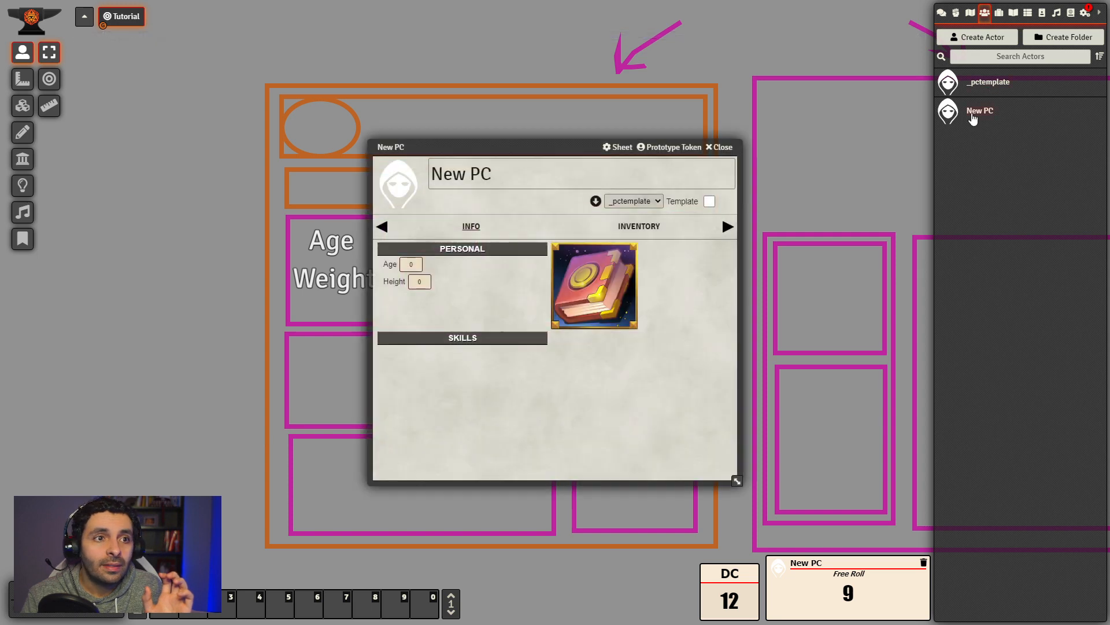
left_click(638, 226)
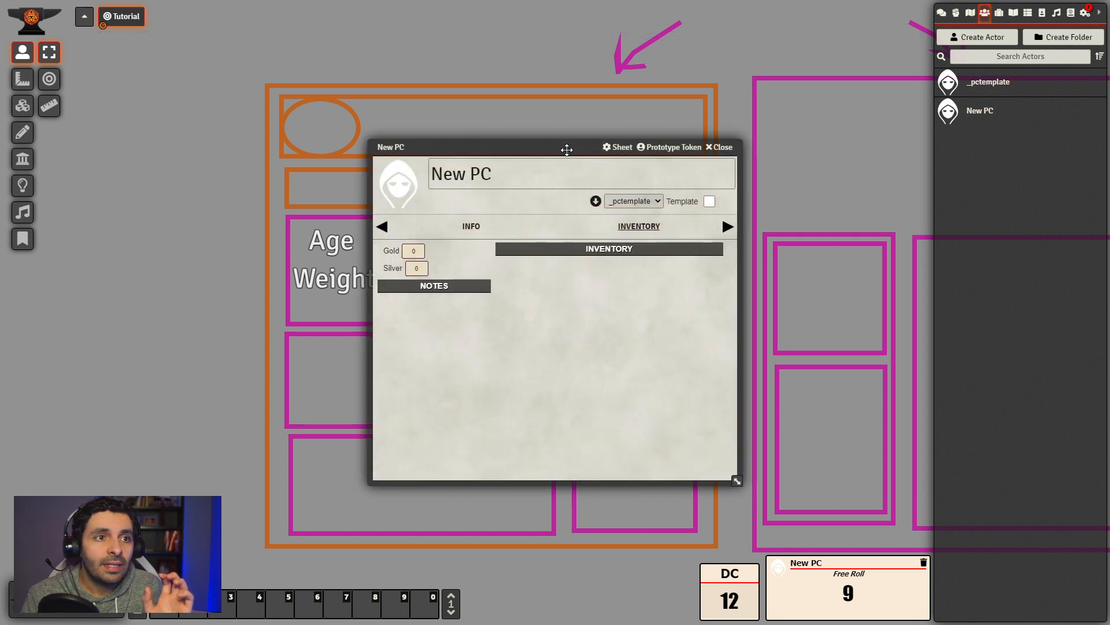
left_click_drag(565, 149, 551, 134)
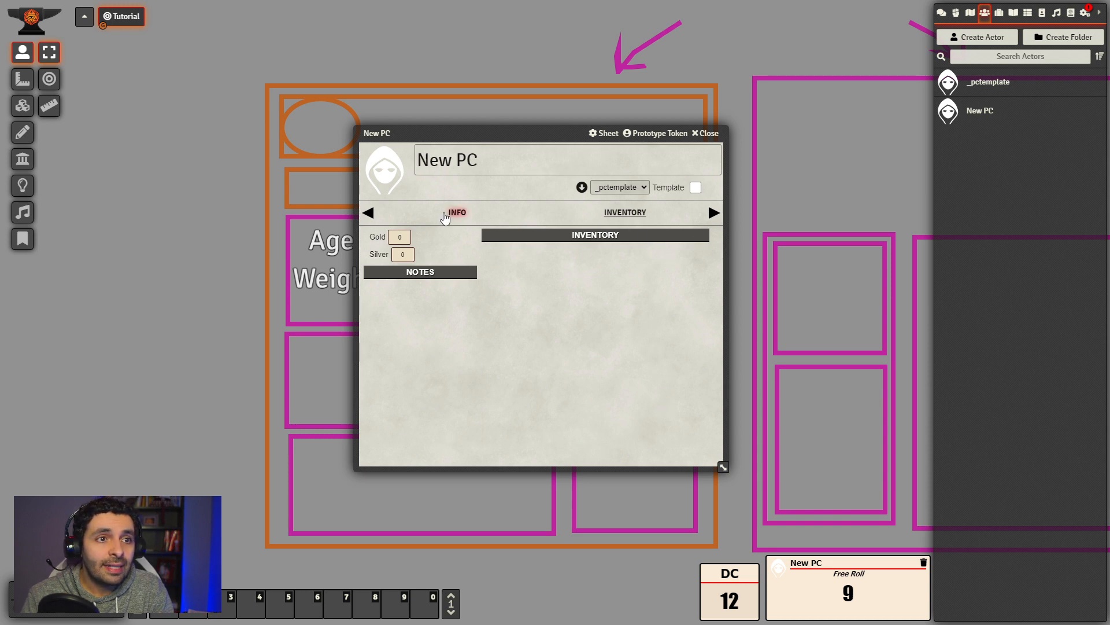
left_click(454, 212)
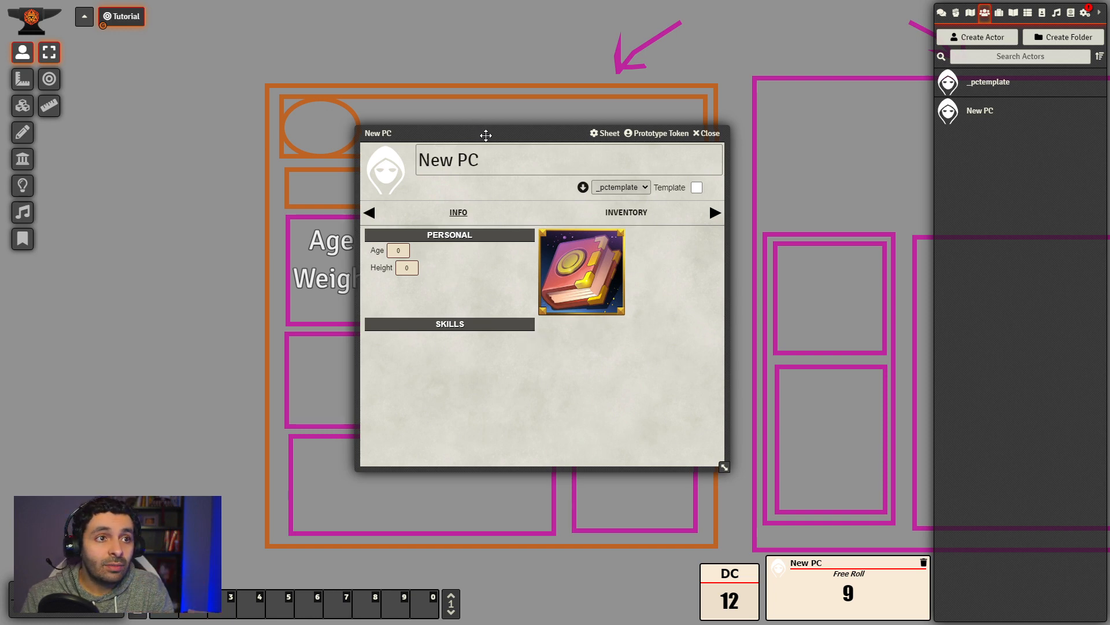
left_click_drag(485, 131, 736, 89)
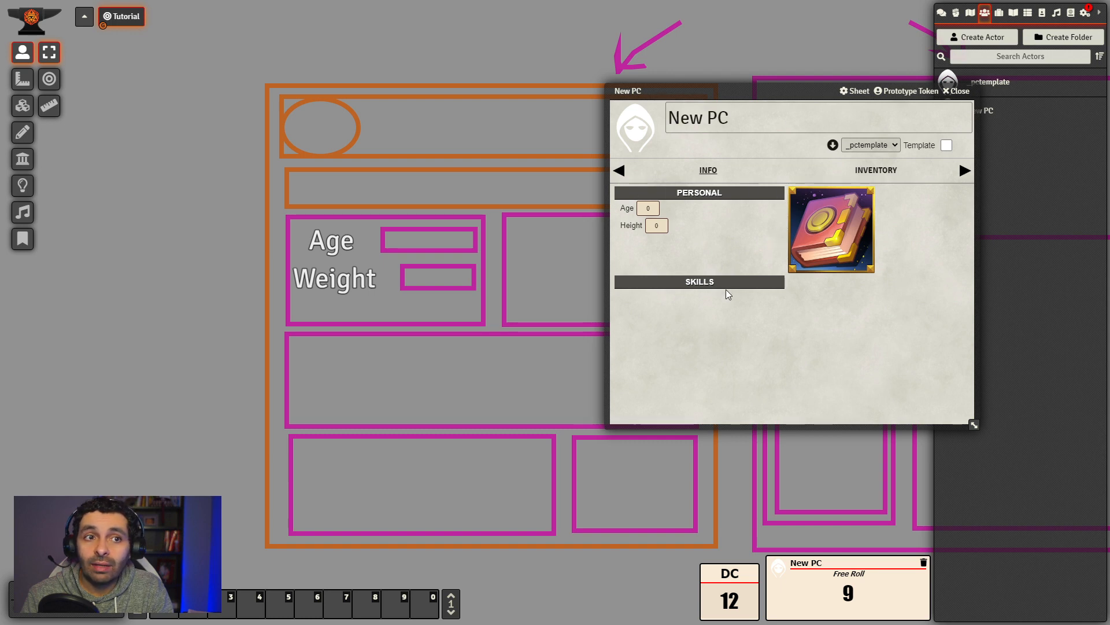
left_click_drag(515, 363, 336, 342)
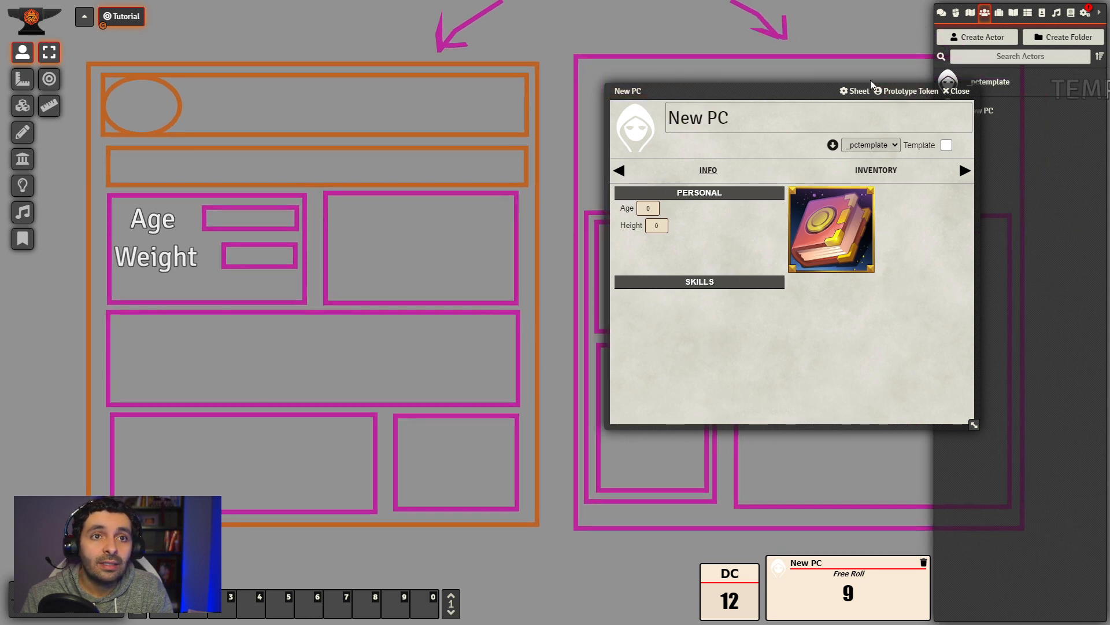
left_click_drag(874, 83, 683, 50)
- Open the Skills Panel from the _PANELS folder, set its Width to 1 and close its sheet
left_click(999, 12)
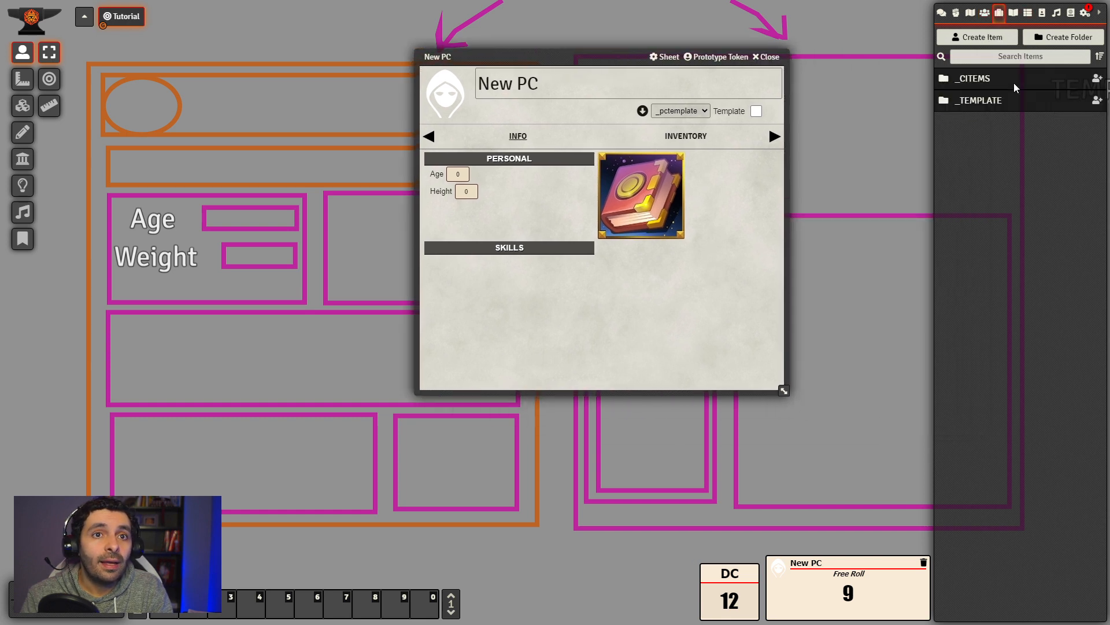
left_click(1009, 84)
left_click(996, 106)
left_click(993, 153)
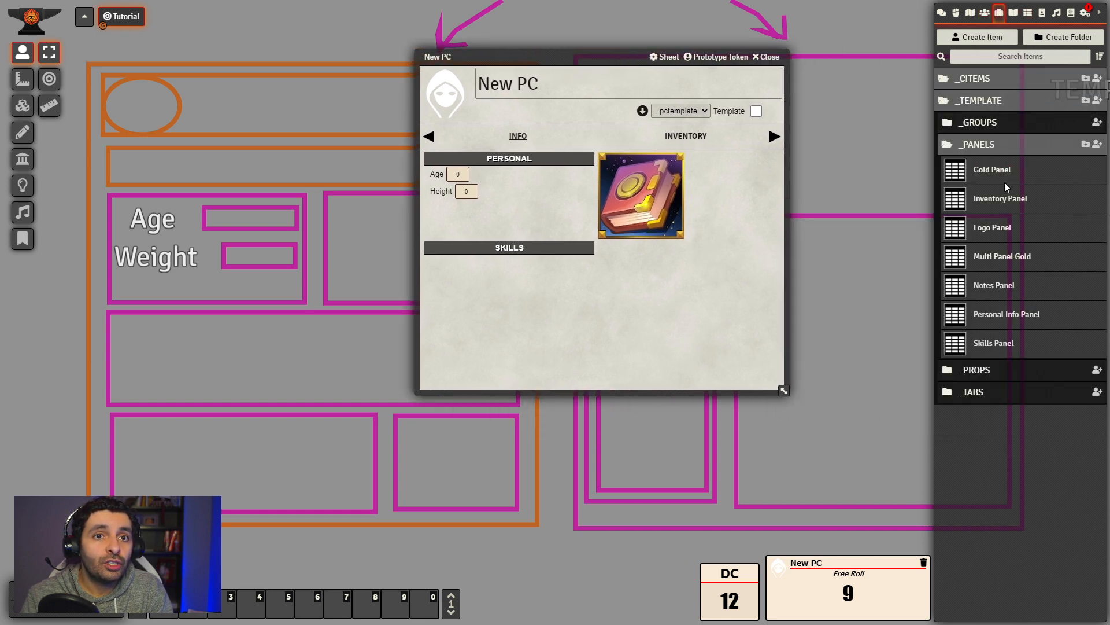
left_click(991, 344)
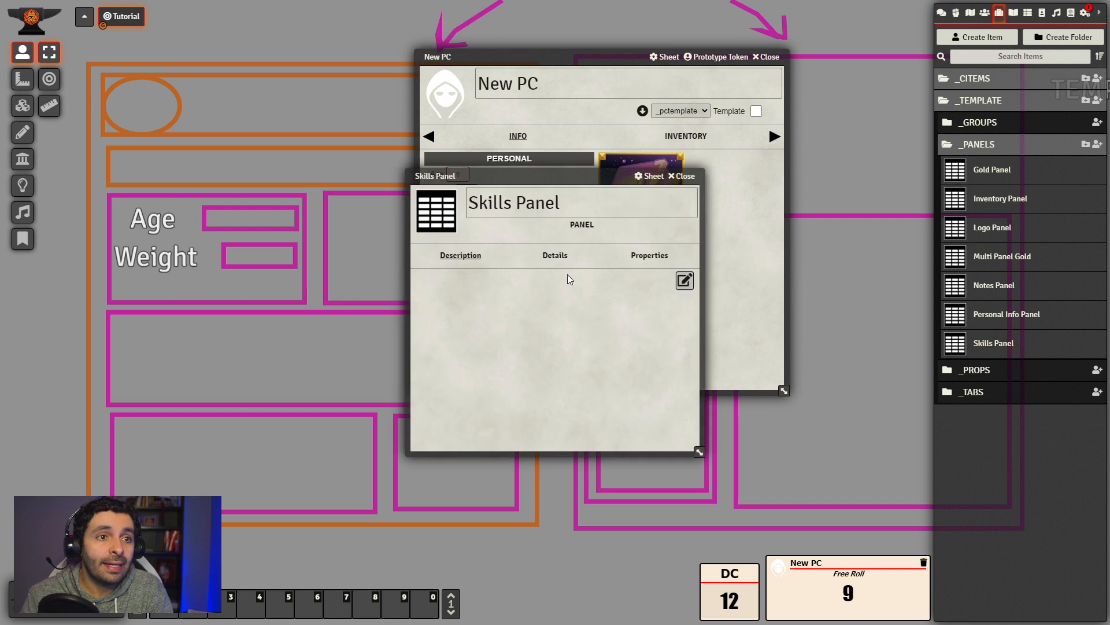
left_click(555, 255)
left_click(639, 286)
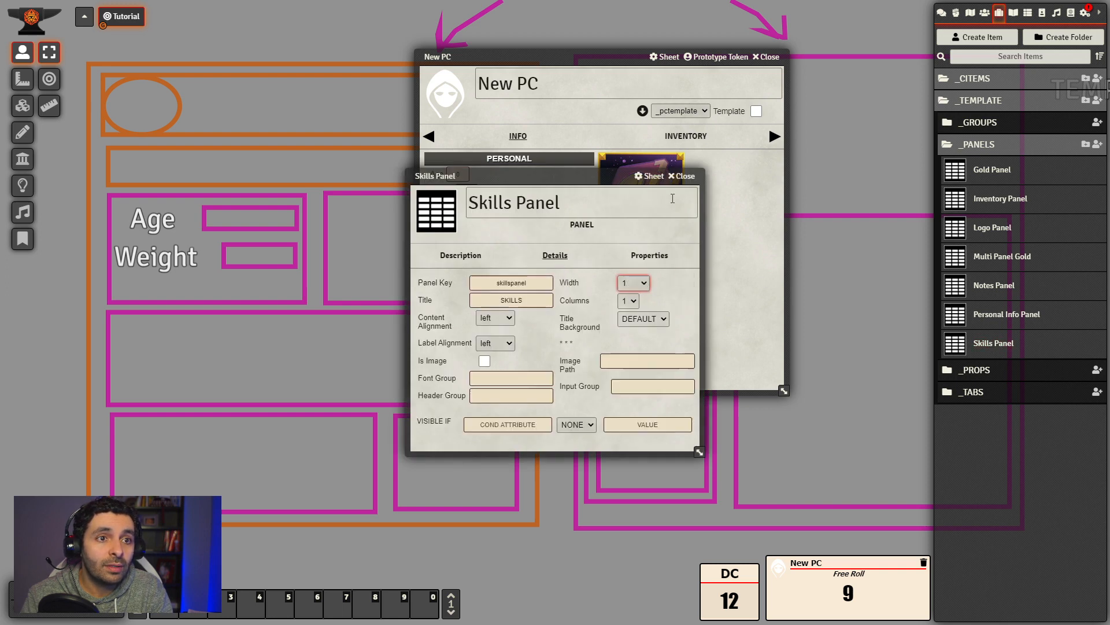
left_click(682, 176)
- Open the _pctemplate actor and rebuild its sheet to apply the Skills Panel's new width
left_click(984, 13)
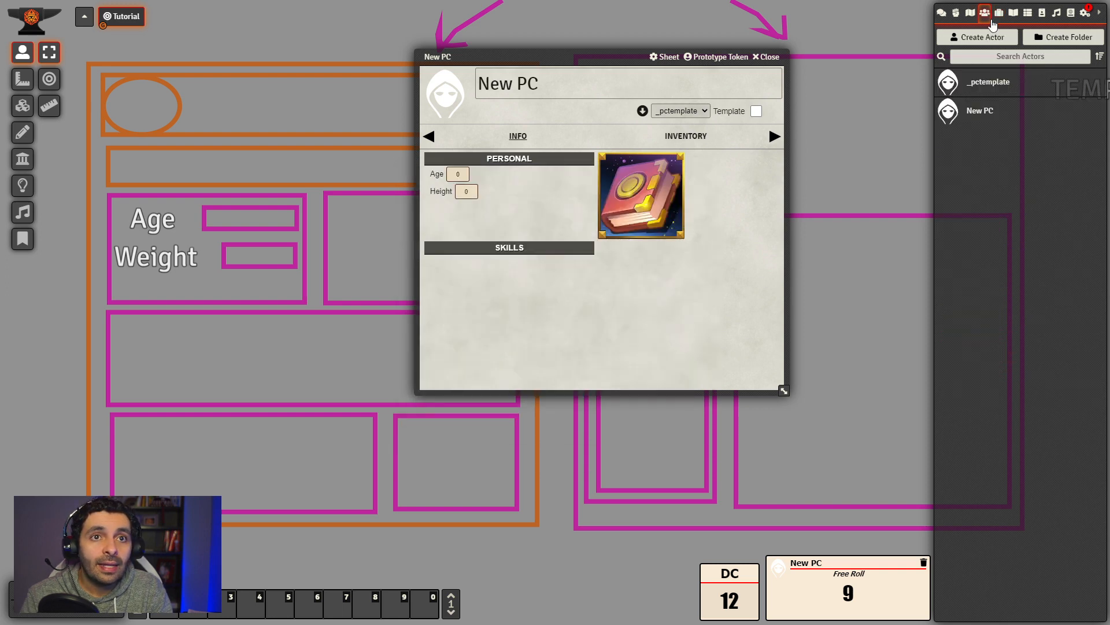
left_click(989, 82)
left_click(710, 200)
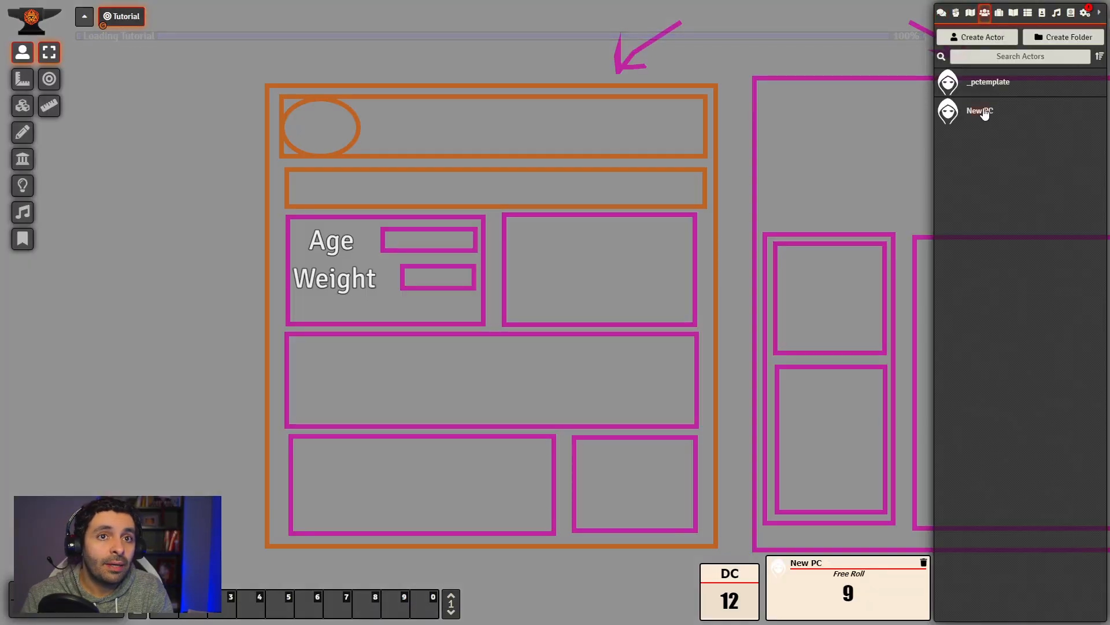
- Reopen the New PC actor and place its sheet beside the canvas sketch to compare the Info tab's layout
left_click(980, 111)
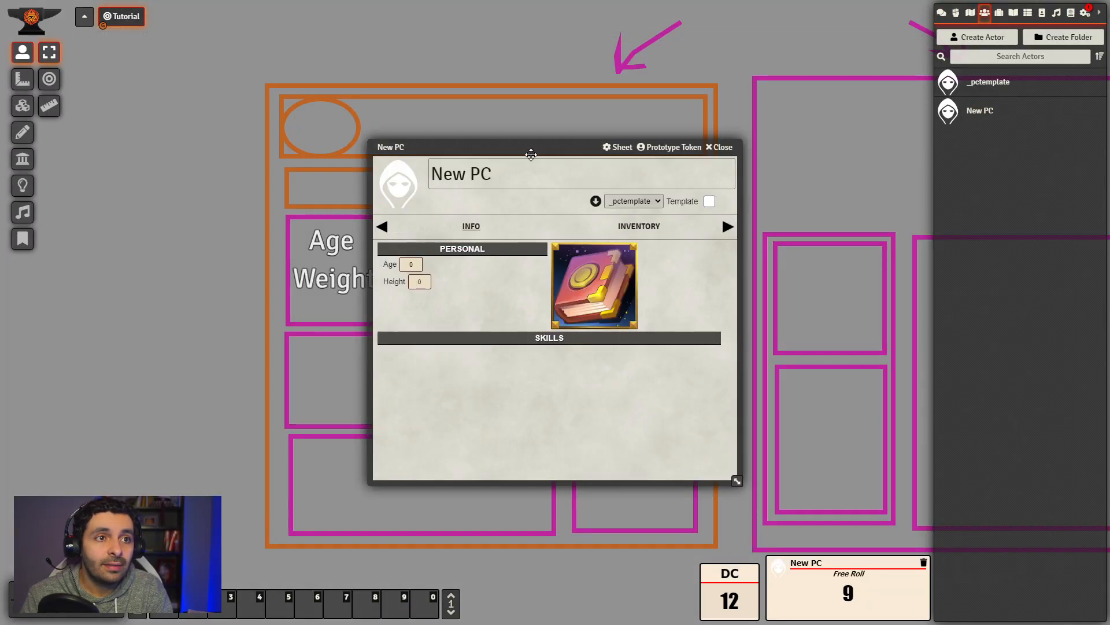
left_click_drag(530, 151, 698, 154)
left_click_drag(329, 260, 108, 247)
scroll(127, 247, "down", 2)
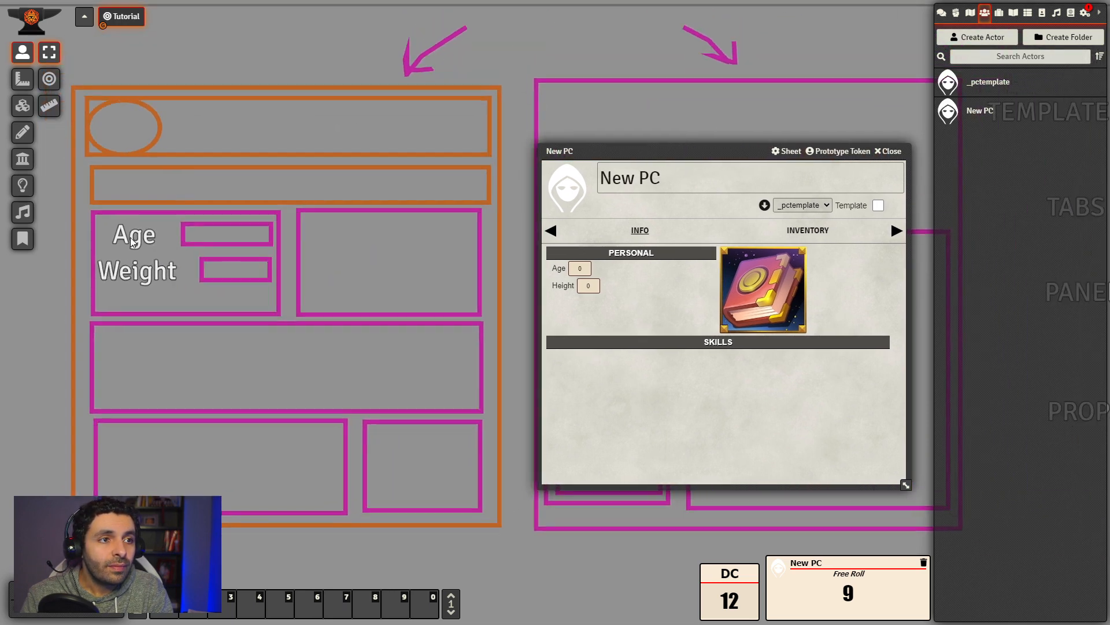
left_click_drag(422, 339, 427, 300)
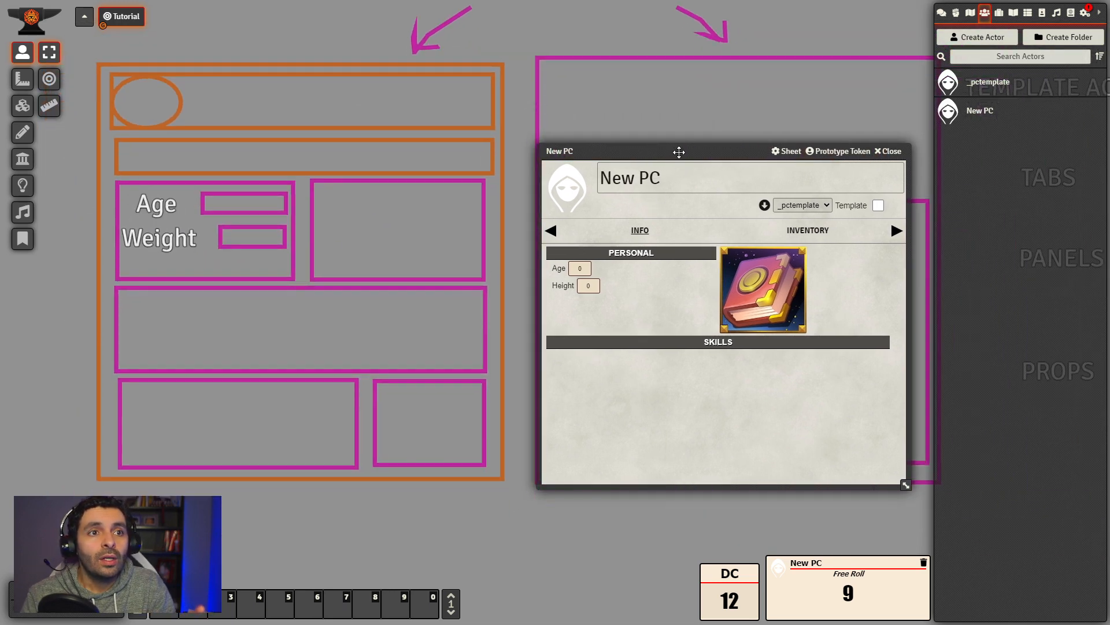
left_click_drag(672, 151, 656, 139)
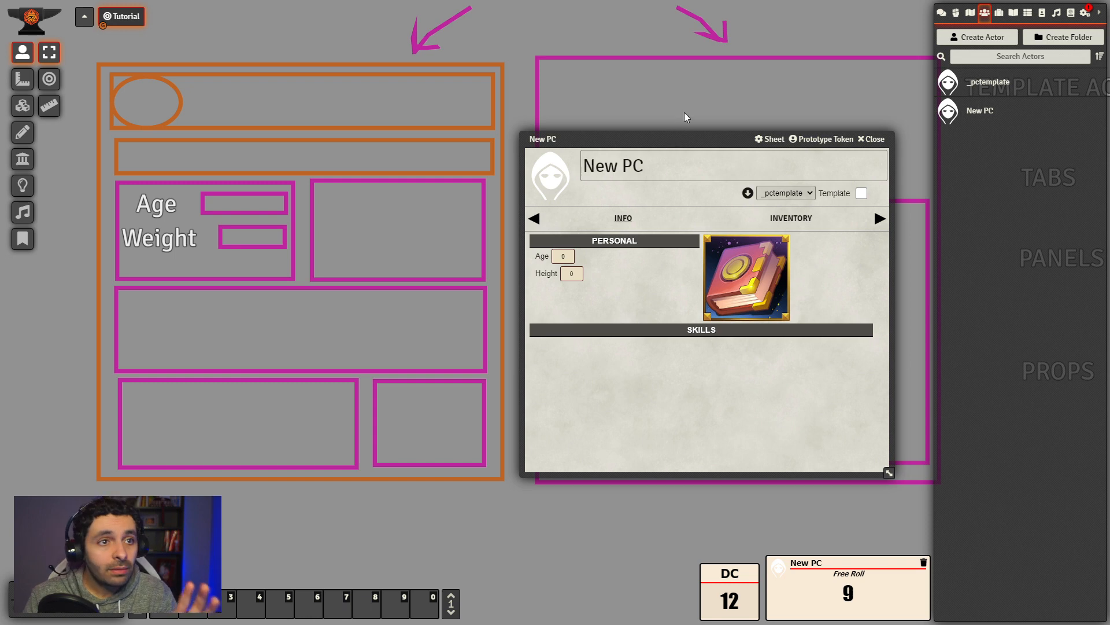
left_click_drag(691, 139, 678, 151)
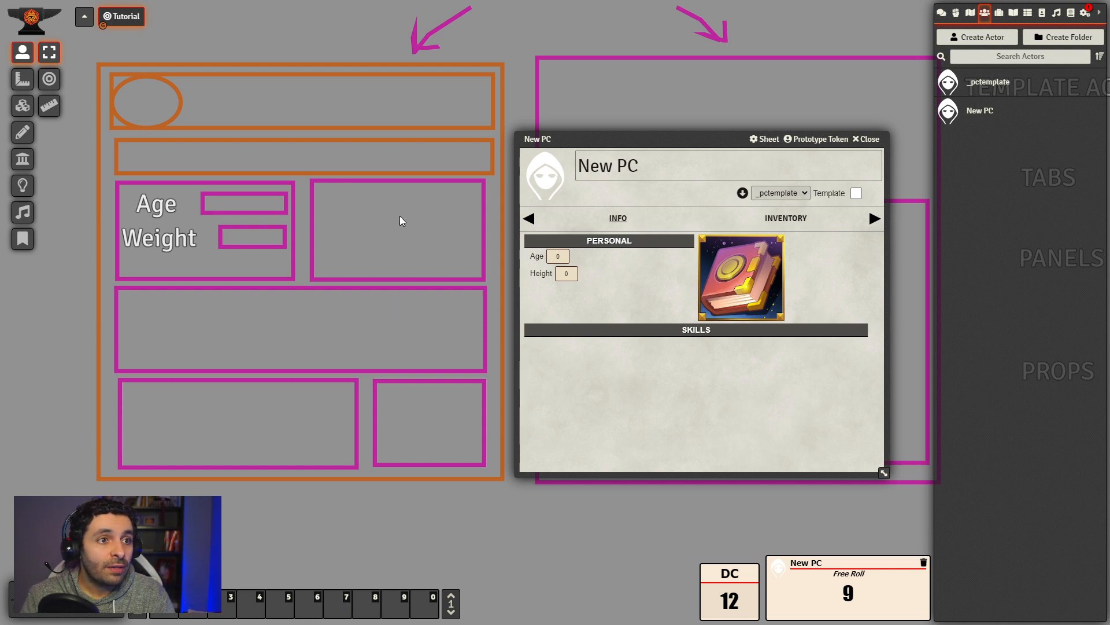
- Compare the New PC sheet's Inventory tab with the second canvas sketch, then return to the Info tab beside the first sketch
left_click_drag(420, 231, 372, 238)
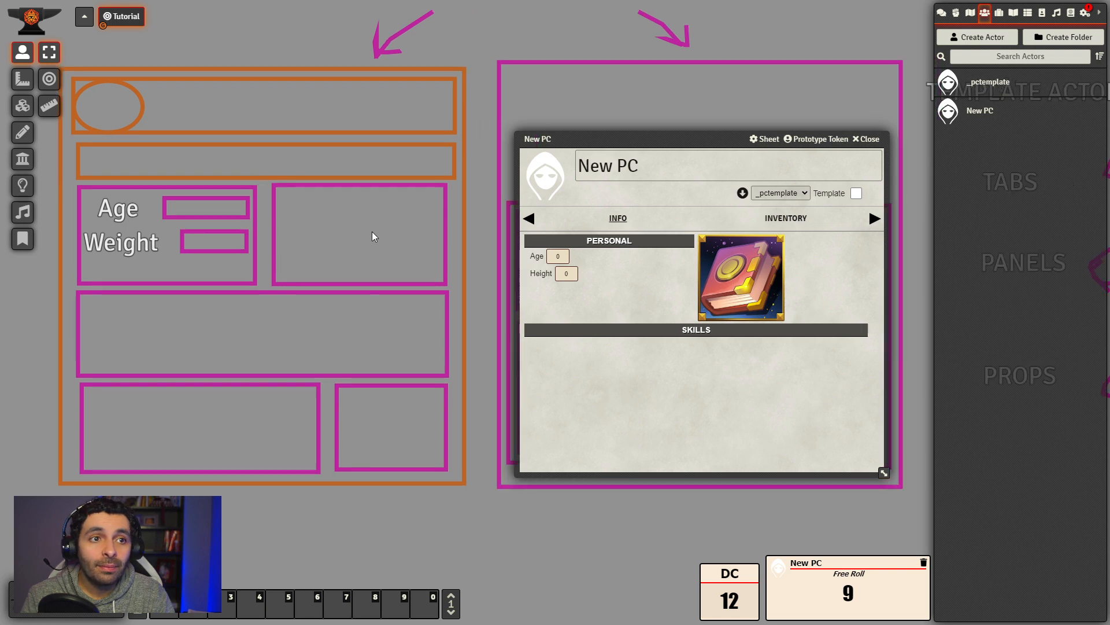
left_click_drag(685, 139, 279, 140)
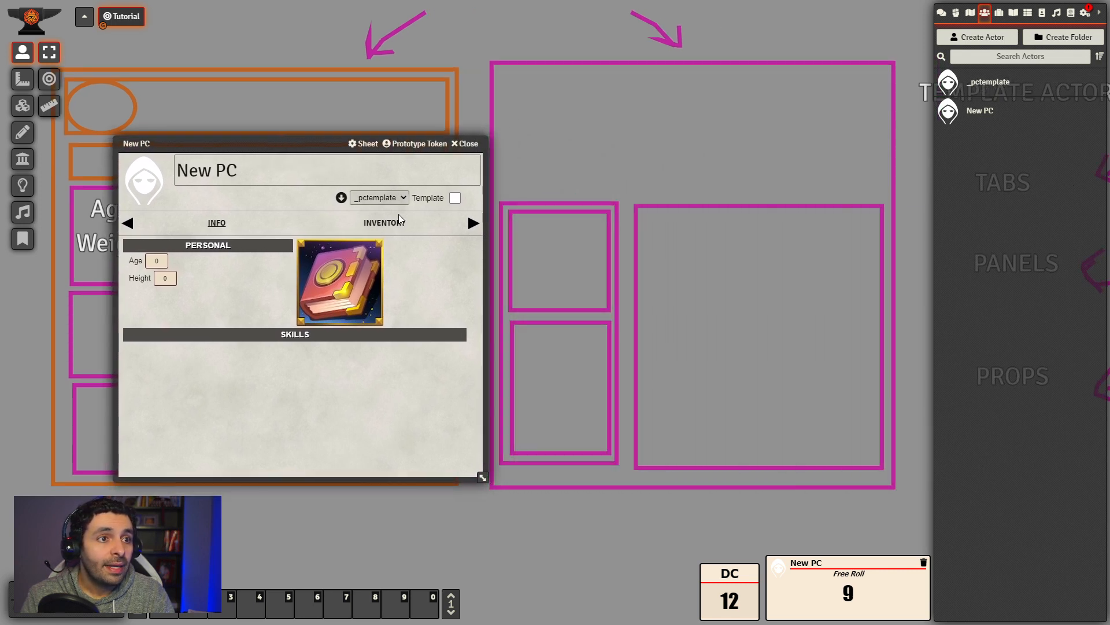
left_click(393, 223)
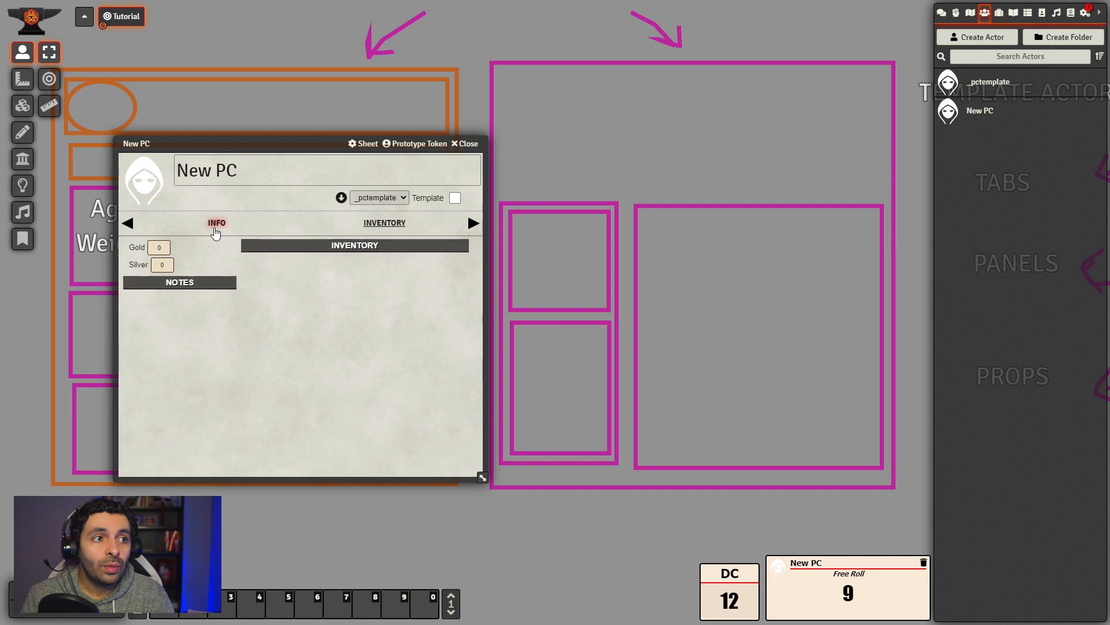
left_click(216, 224)
left_click_drag(230, 144, 400, 153)
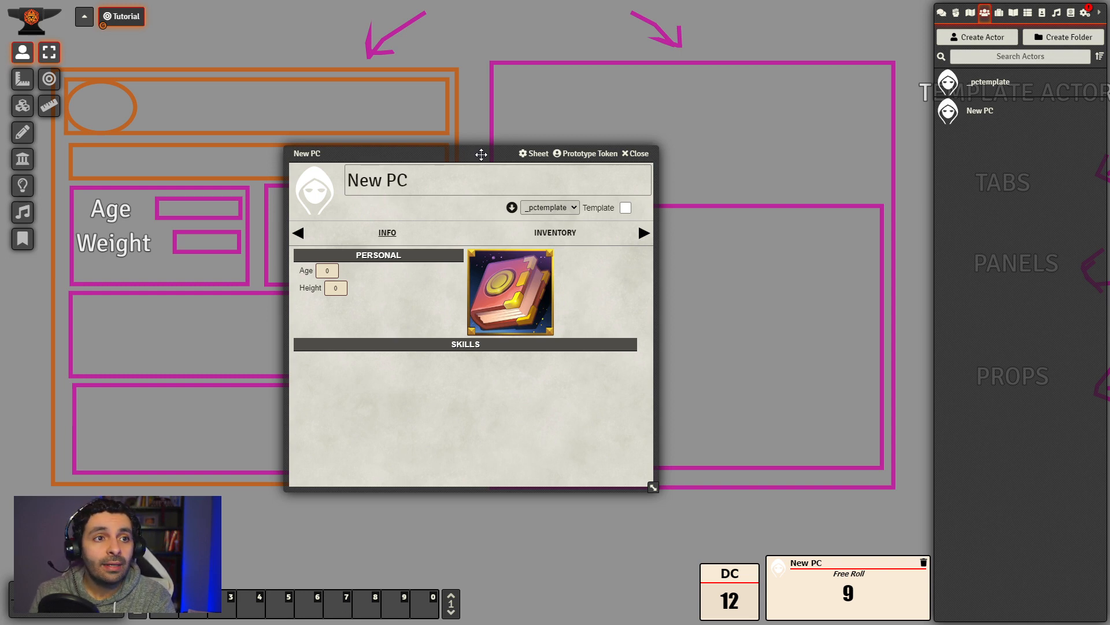
left_click_drag(485, 149, 701, 134)
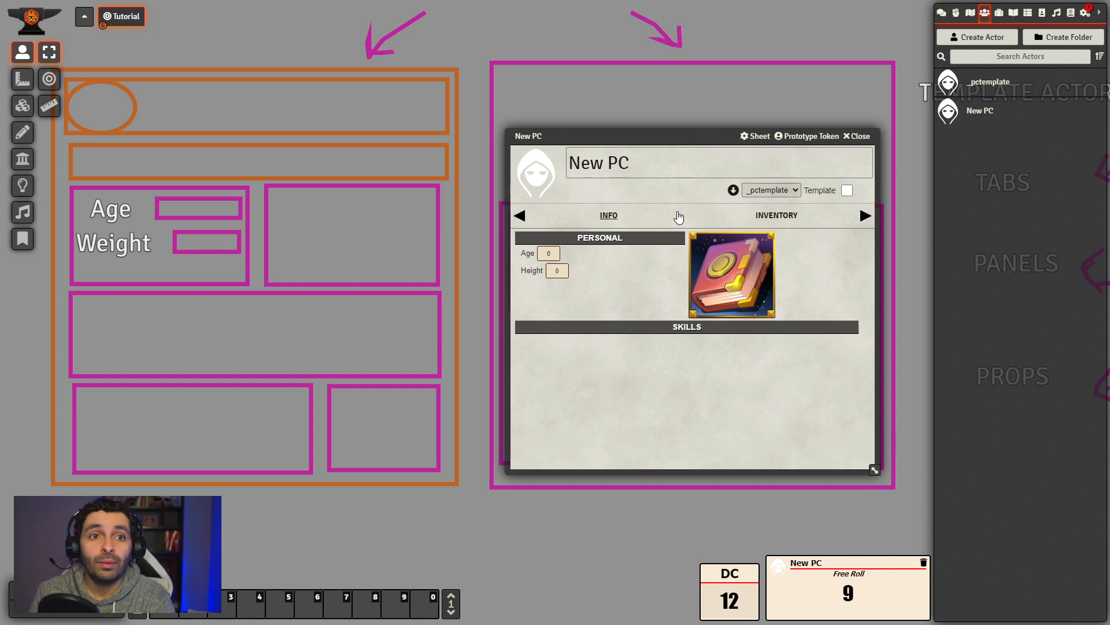
left_click_drag(701, 135, 683, 119)
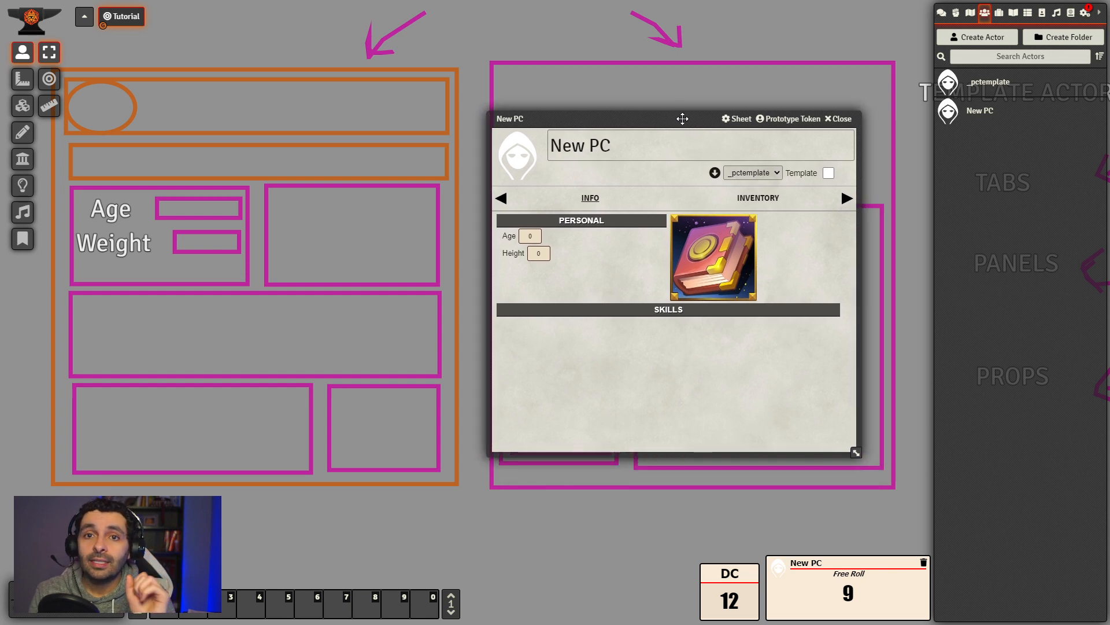